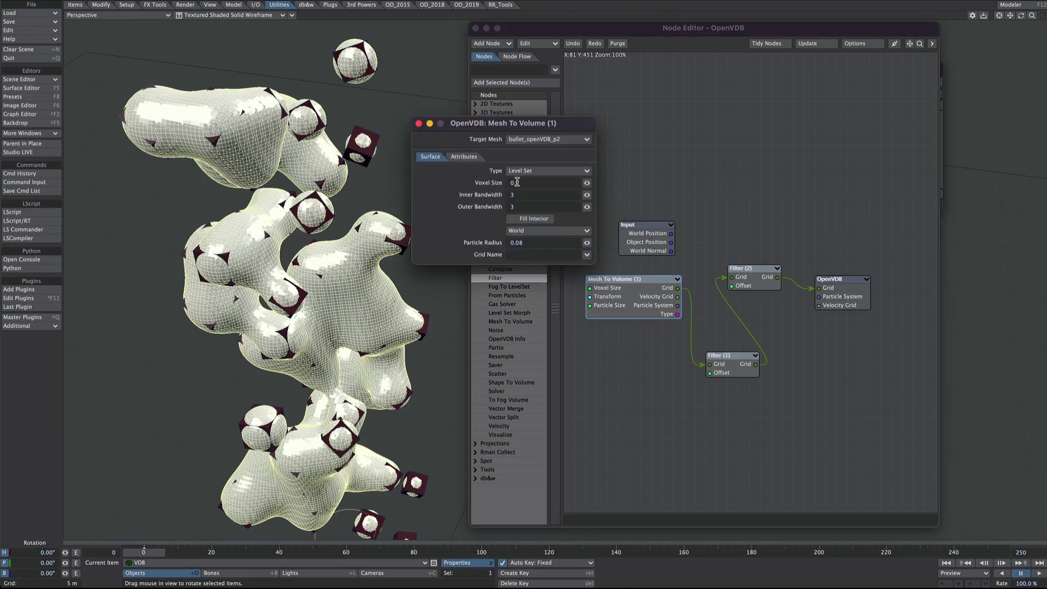
pyautogui.doubleClick(517, 183)
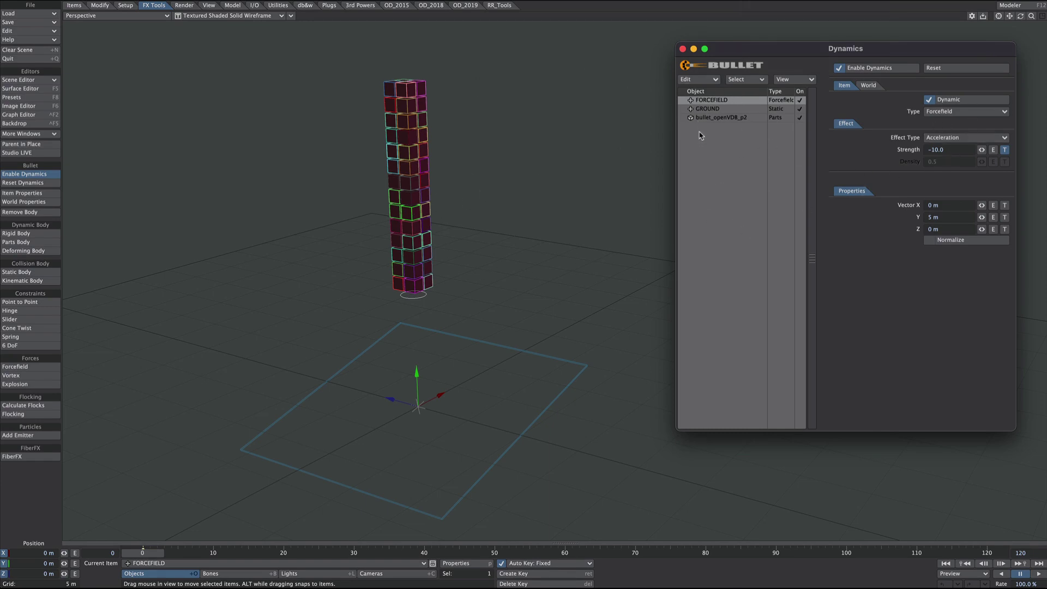
# - Review the Bullet settings of GROUND and bullet_openVDB_p2, including world and activation options, and play the simulation
pyautogui.click(707, 108)
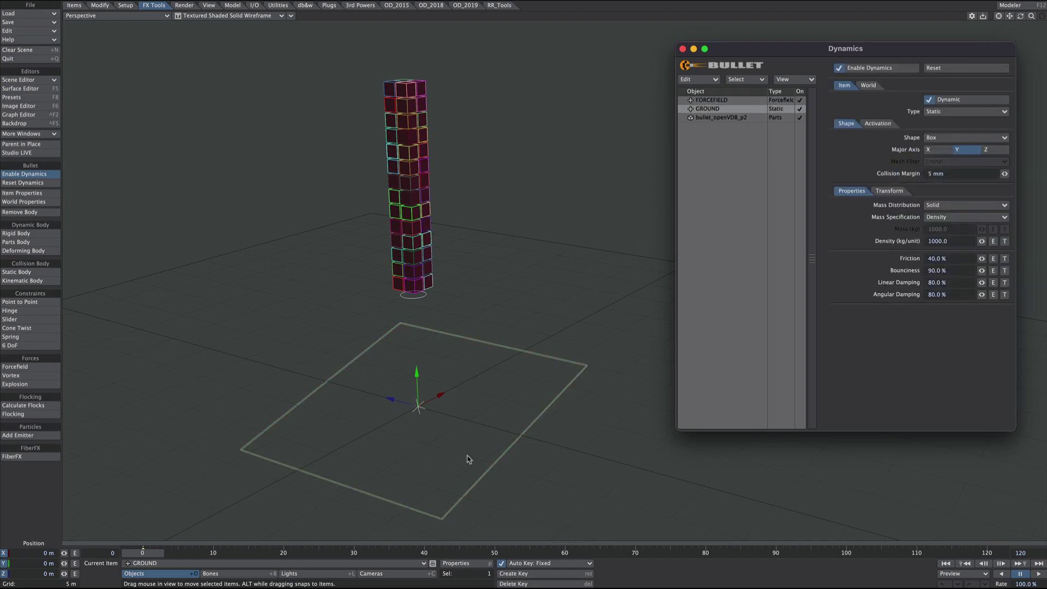
pyautogui.click(730, 120)
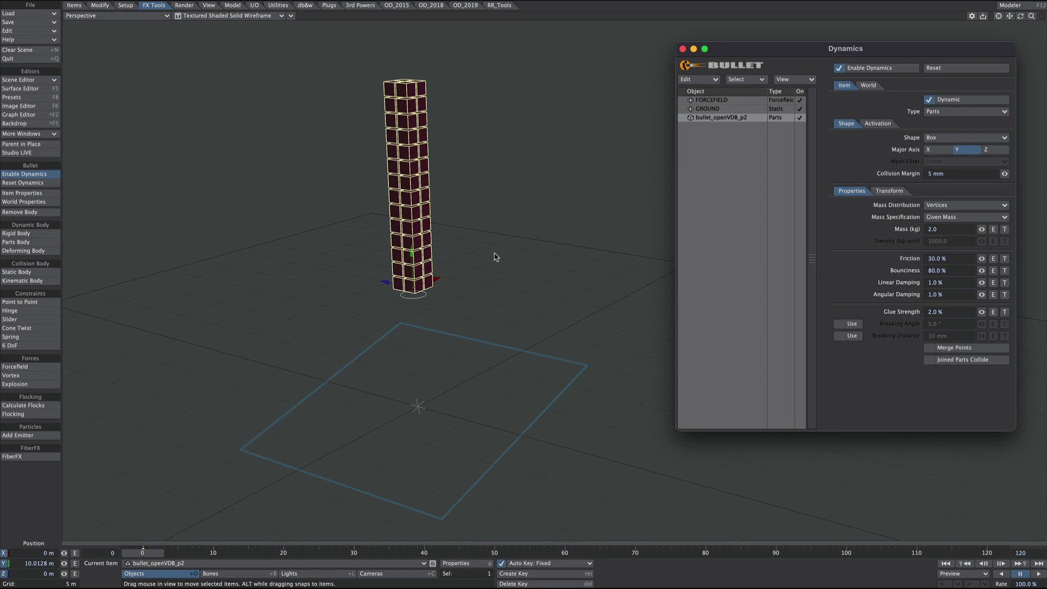
pyautogui.click(870, 87)
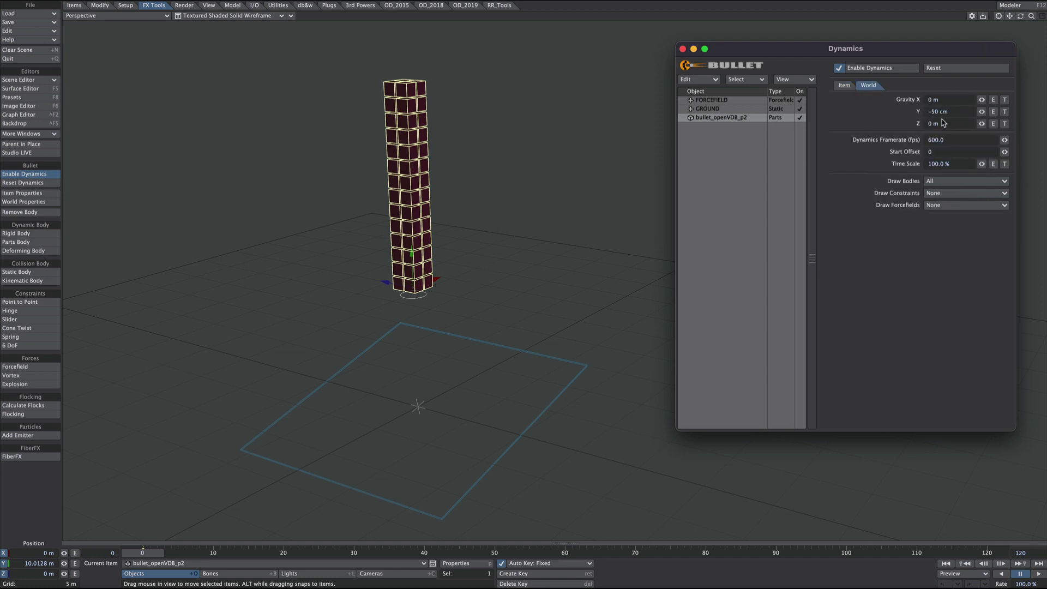
pyautogui.click(844, 86)
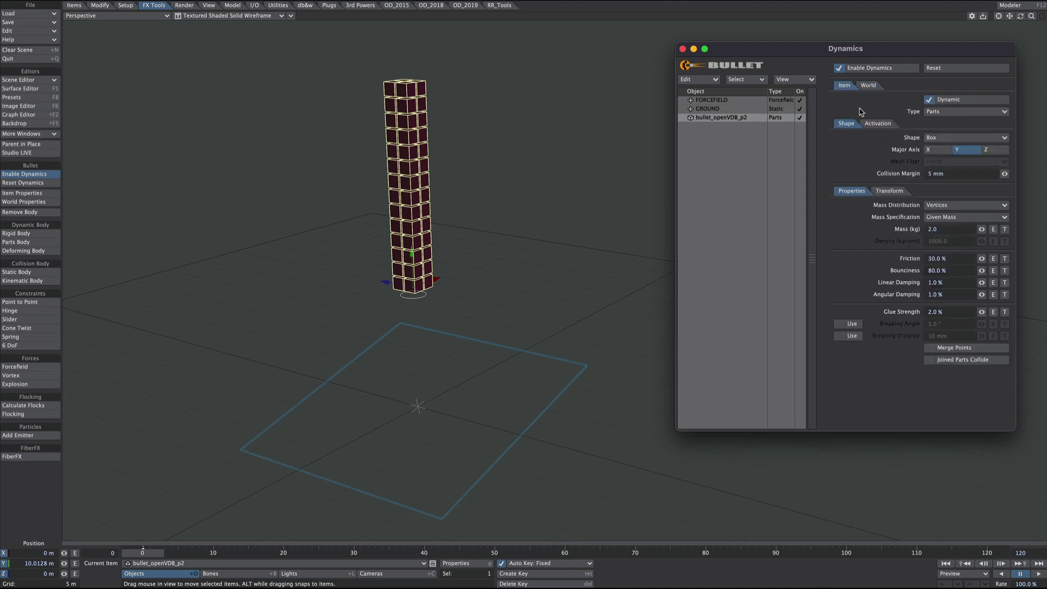
pyautogui.click(878, 124)
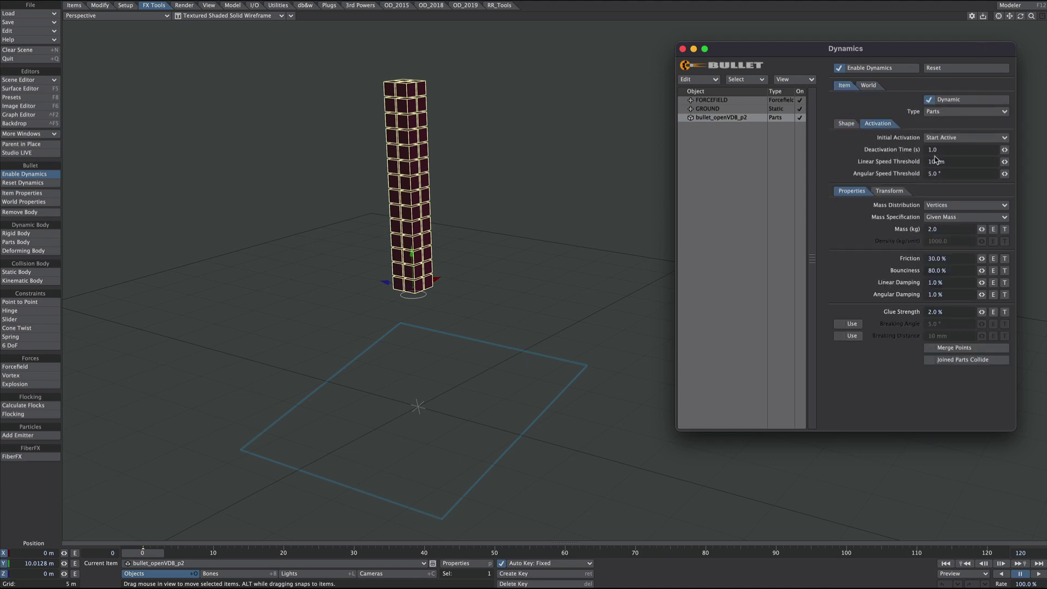
pyautogui.click(1038, 575)
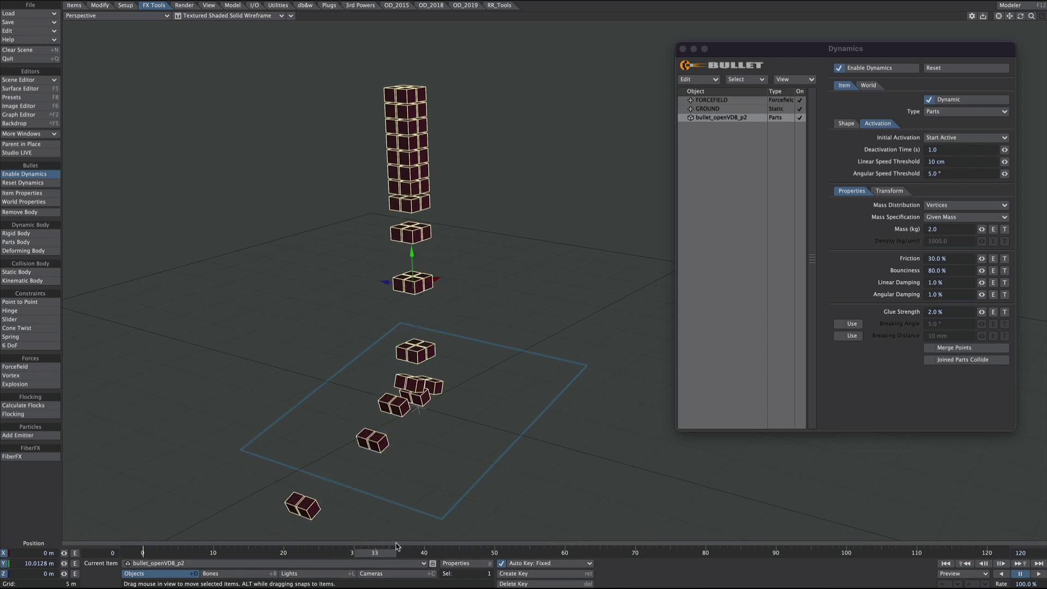
# - Clone the FORCEFIELD null and rename the copy VORTEX
pyautogui.click(712, 100)
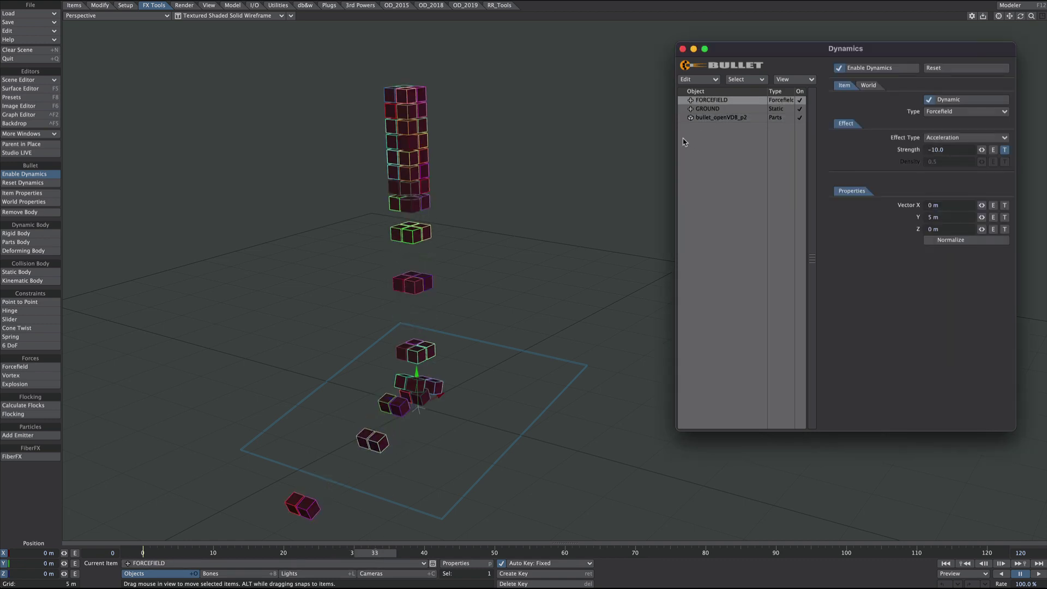
pyautogui.hotkey('ctrl', 'c')
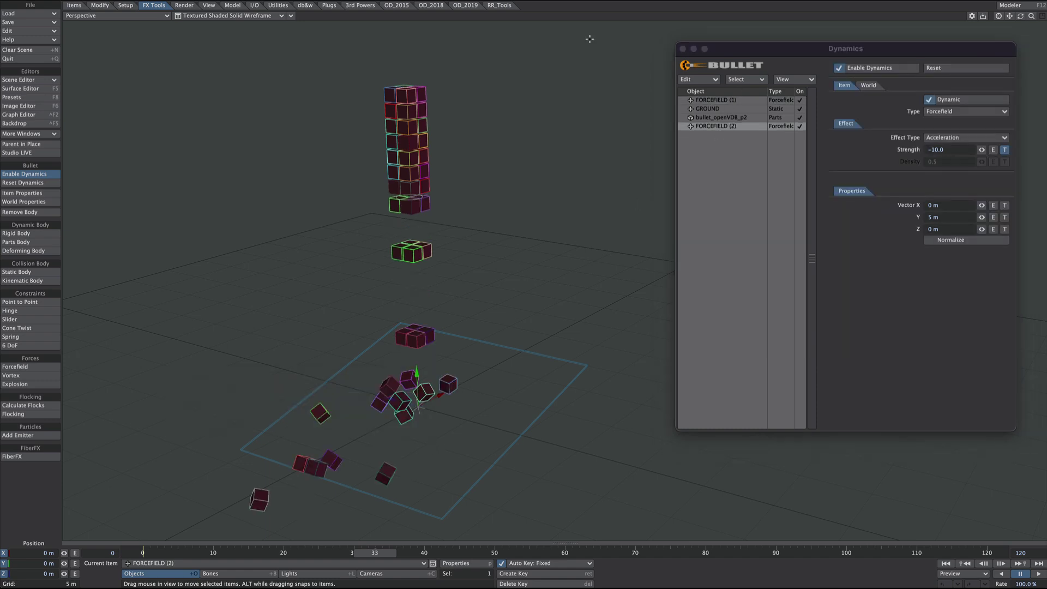
pyautogui.hotkey('ctrl', 'r')
pyautogui.write('V')
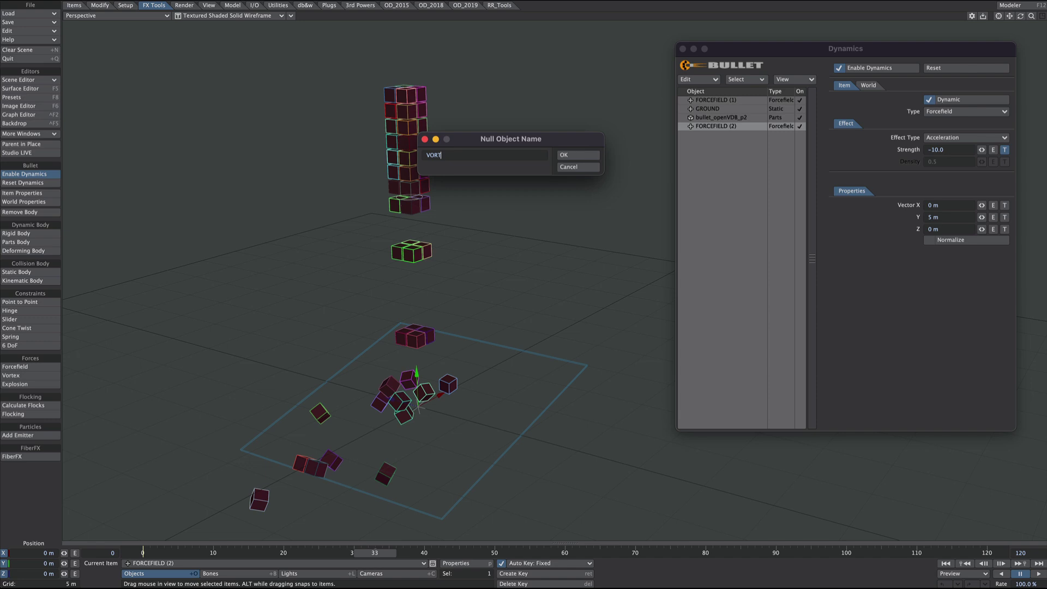
pyautogui.click(578, 157)
# - Change the VORTEX item's dynamics type from Forcefield to Vortex
pyautogui.click(914, 99)
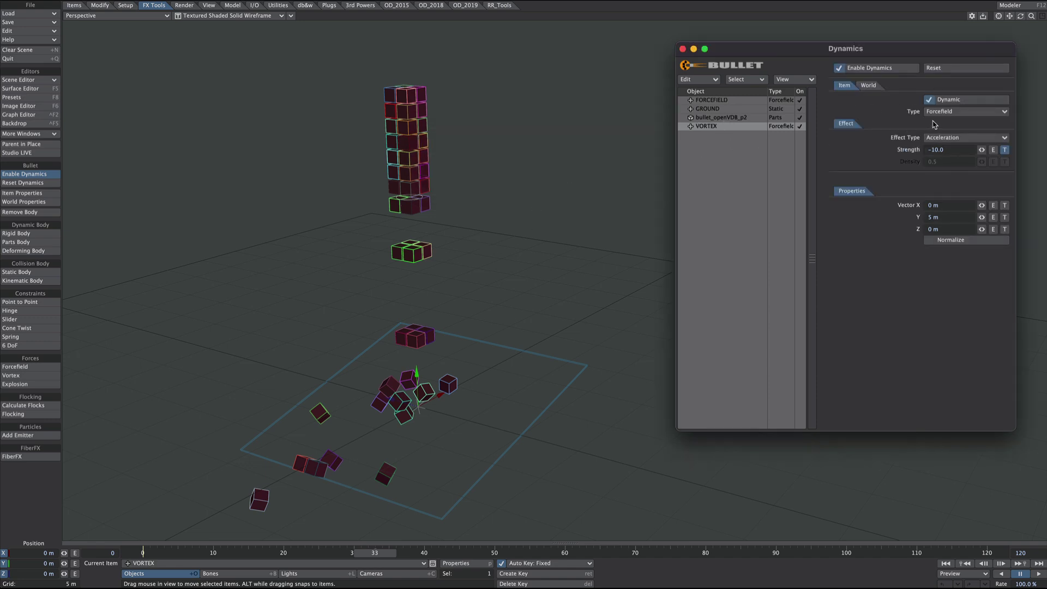
pyautogui.click(941, 112)
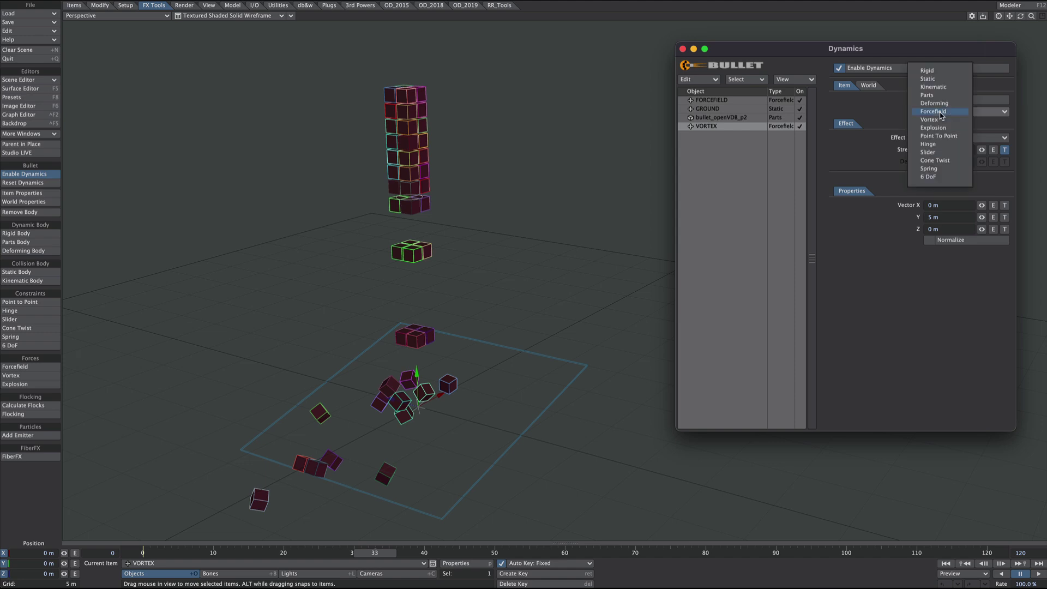
pyautogui.click(952, 120)
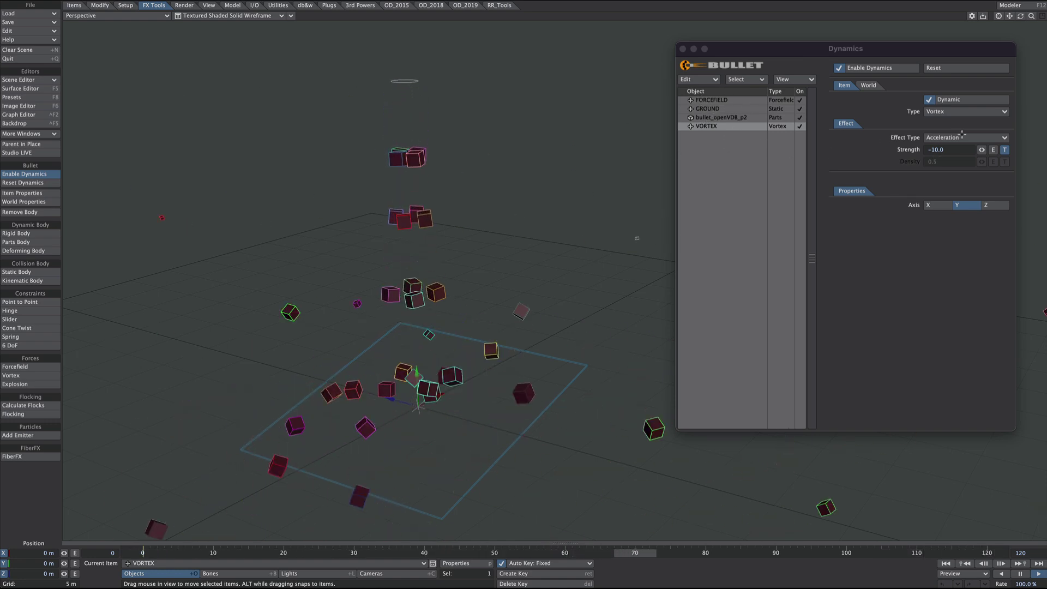
# - In the vortex's Strength texture, set the gradient's end key at parameter 1.0 to a value of 2
pyautogui.click(1005, 149)
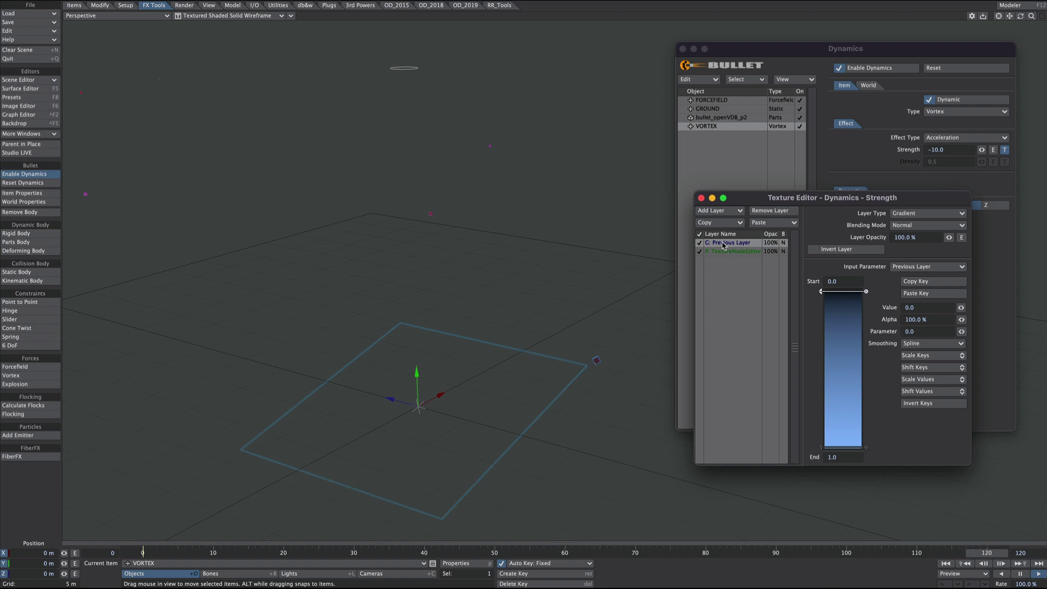
pyautogui.click(821, 448)
pyautogui.moveTo(923, 307); pyautogui.dragTo(897, 307)
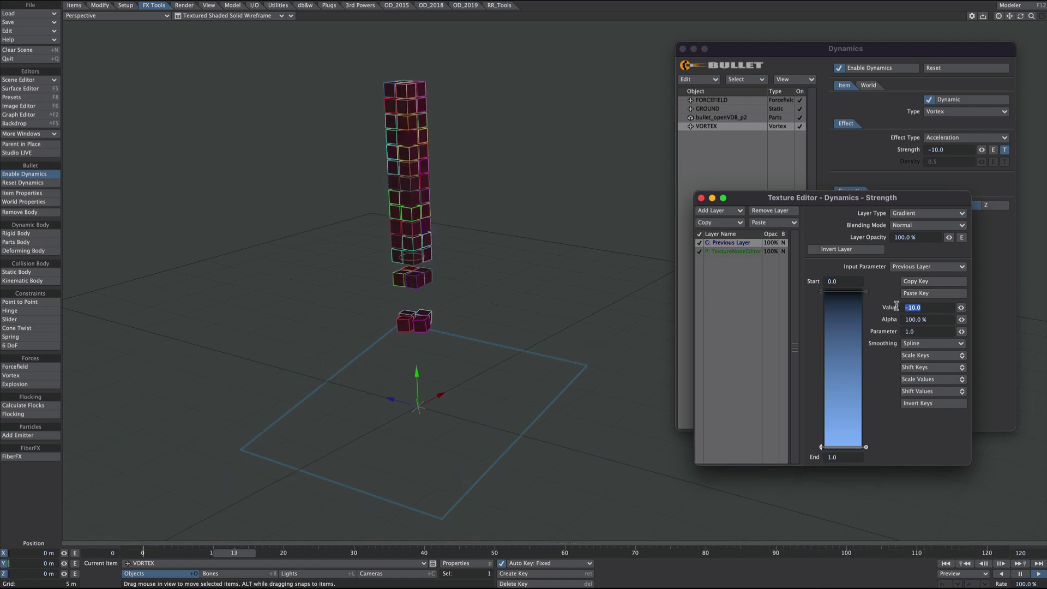
pyautogui.write('2')
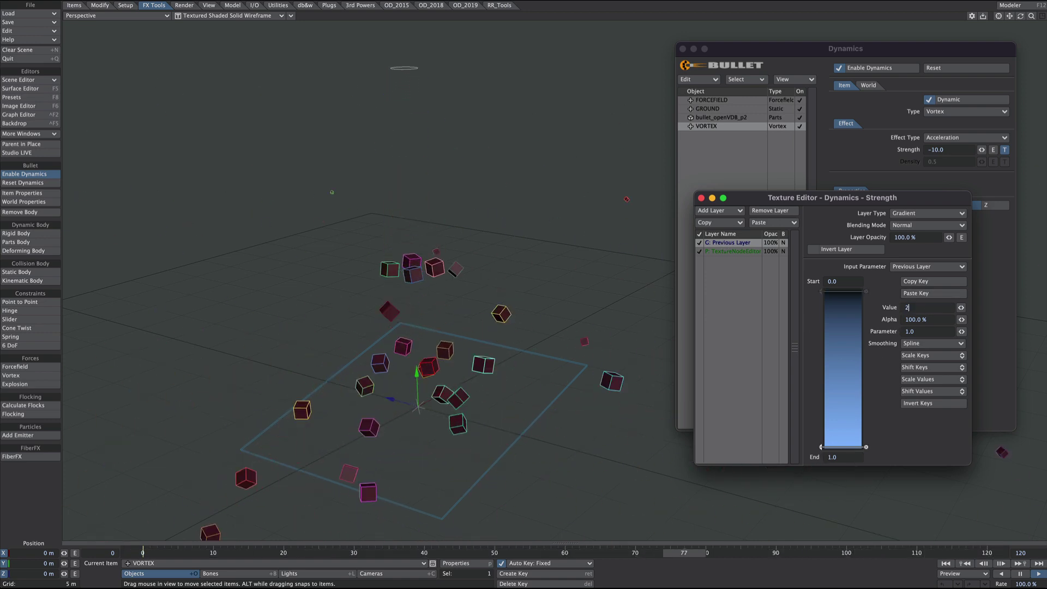
pyautogui.press('Return')
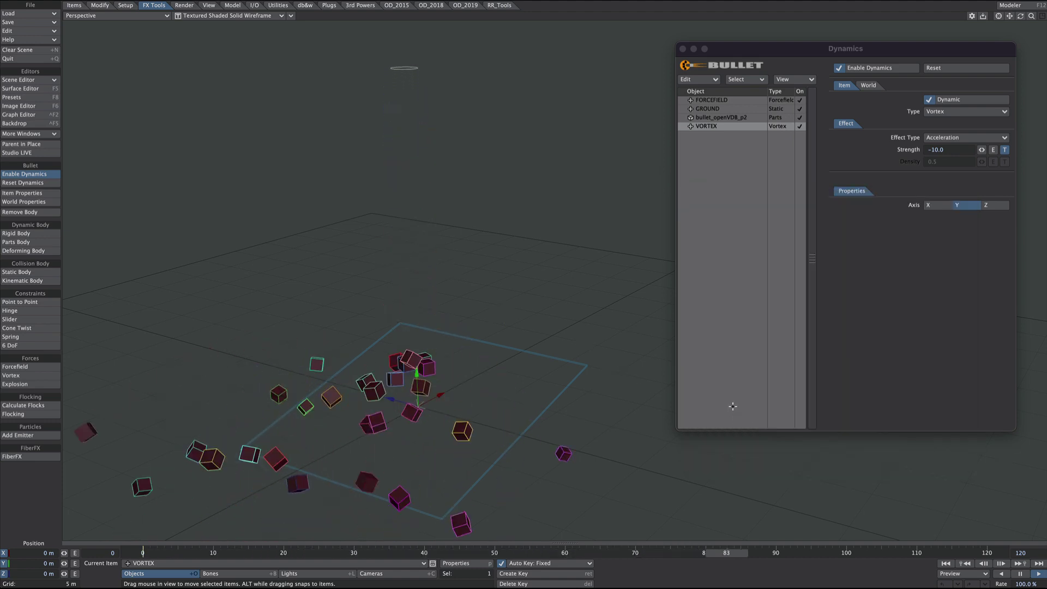
# - Select bullet_openVDB_p2, inspect the column of cubes, and disable Bullet dynamics for the scene
pyautogui.click(721, 117)
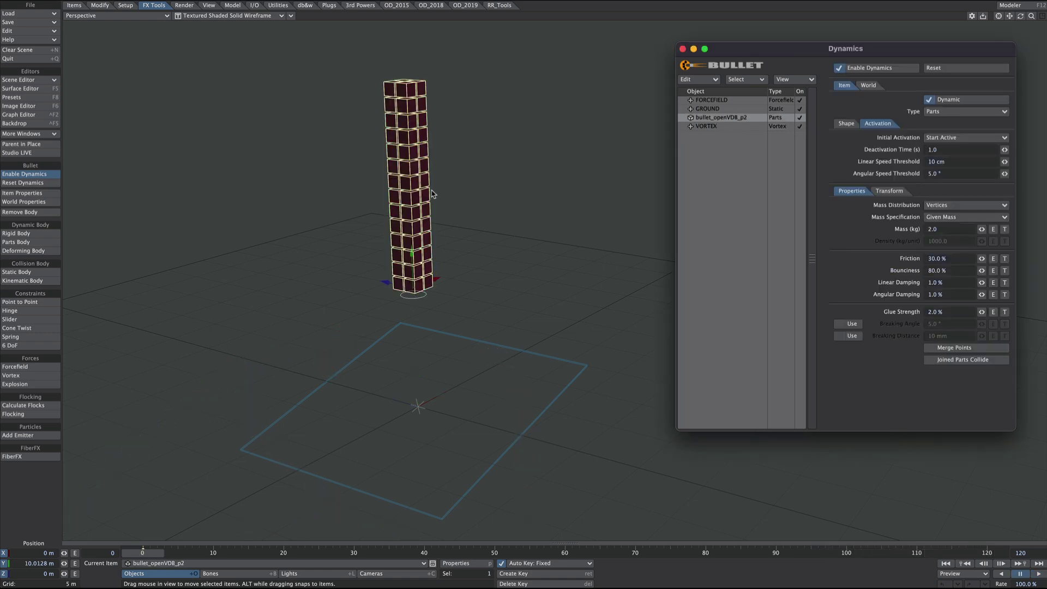
pyautogui.moveTo(477, 277)
pyautogui.keyDown('alt'); pyautogui.mouseDown()
pyautogui.moveTo(469, 271)
pyautogui.moveTo(464, 289)
pyautogui.mouseUp(); pyautogui.keyUp('alt')
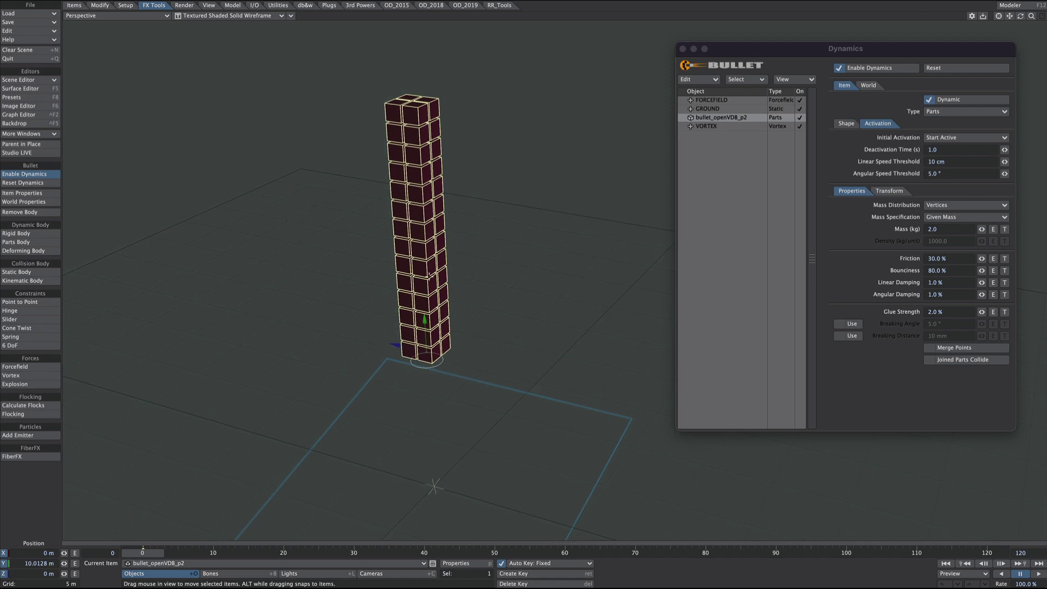
pyautogui.keyDown('ctrl'); pyautogui.keyDown('alt'); pyautogui.moveTo(421, 158); pyautogui.dragTo(448, 208); pyautogui.keyUp('alt'); pyautogui.keyUp('ctrl')
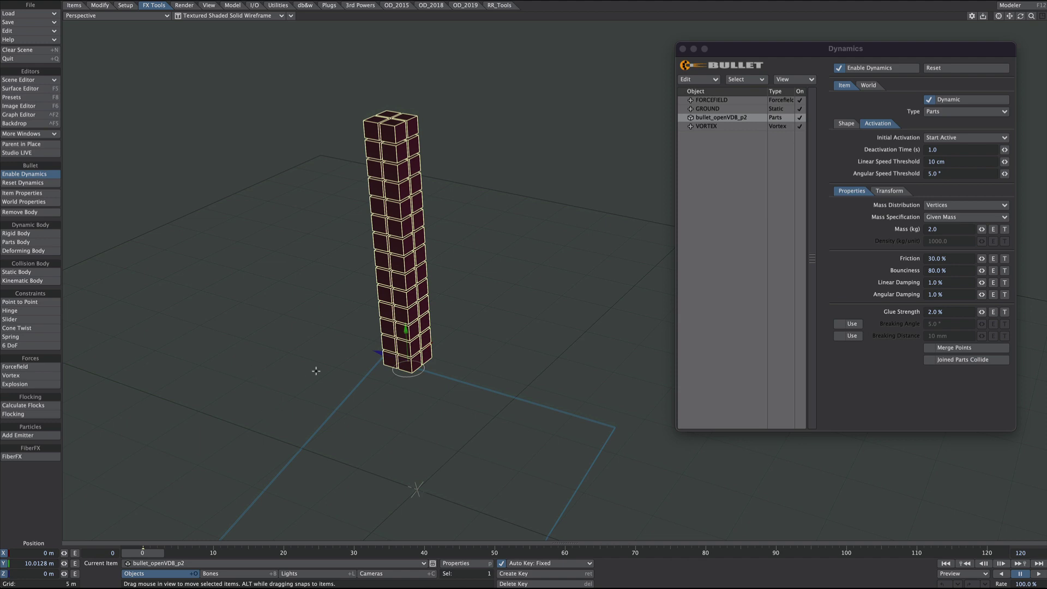
pyautogui.click(852, 50)
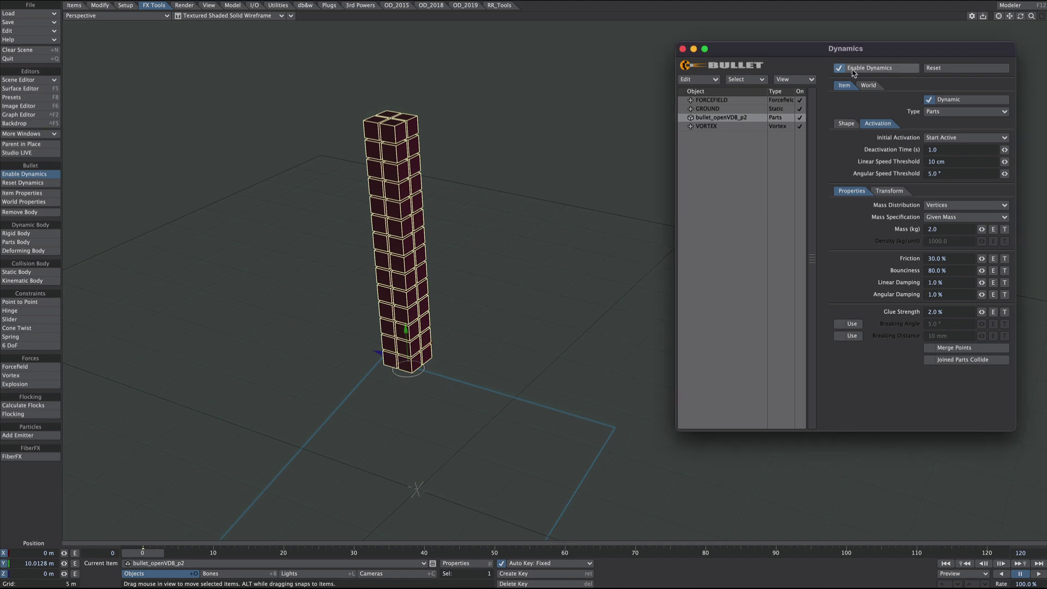
pyautogui.click(859, 71)
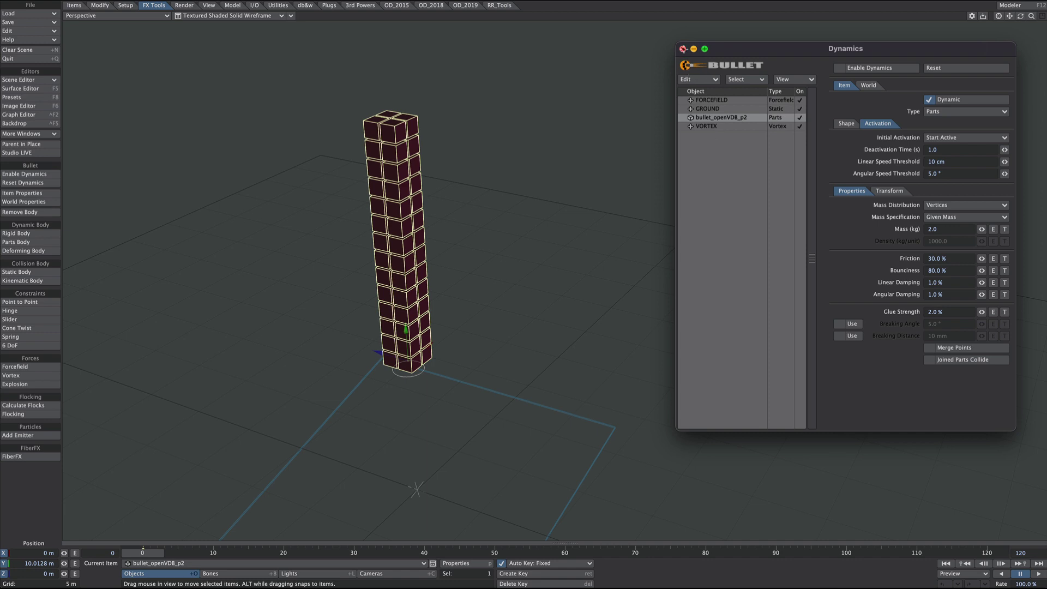
pyautogui.click(683, 49)
# - Add a Nodal Displacement modifier to bullet_openVDB_p2 and place it above Dynamics: Parts in the modifier order
pyautogui.press('p')
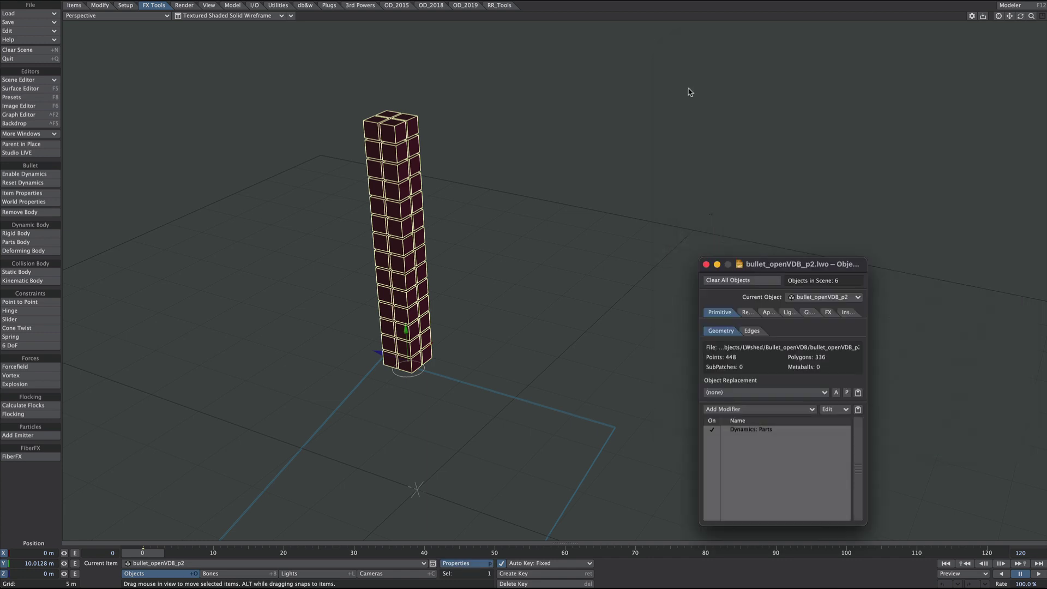
pyautogui.moveTo(754, 252); pyautogui.dragTo(745, 107)
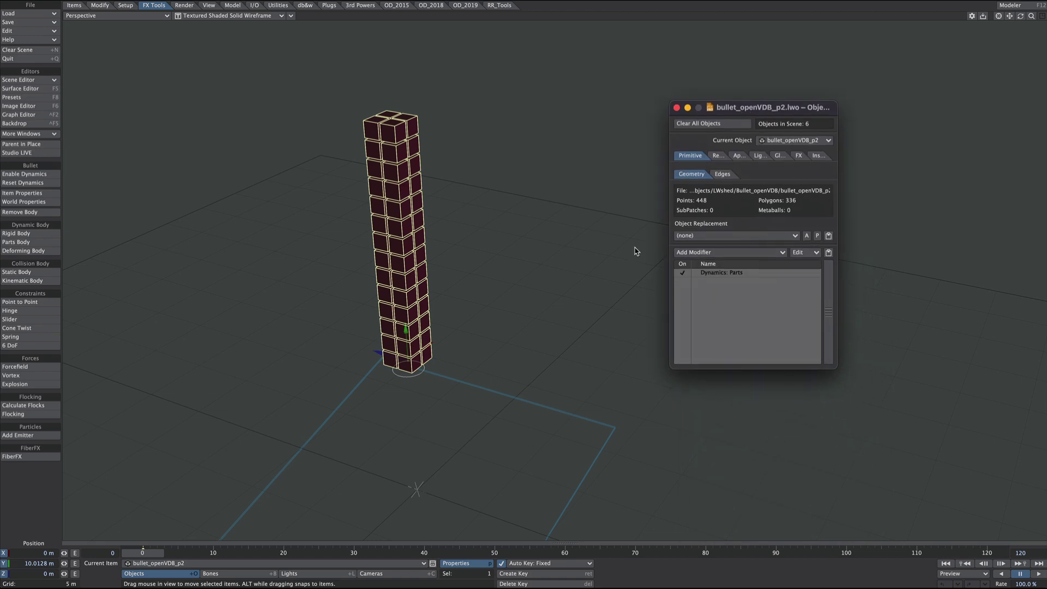
pyautogui.click(719, 273)
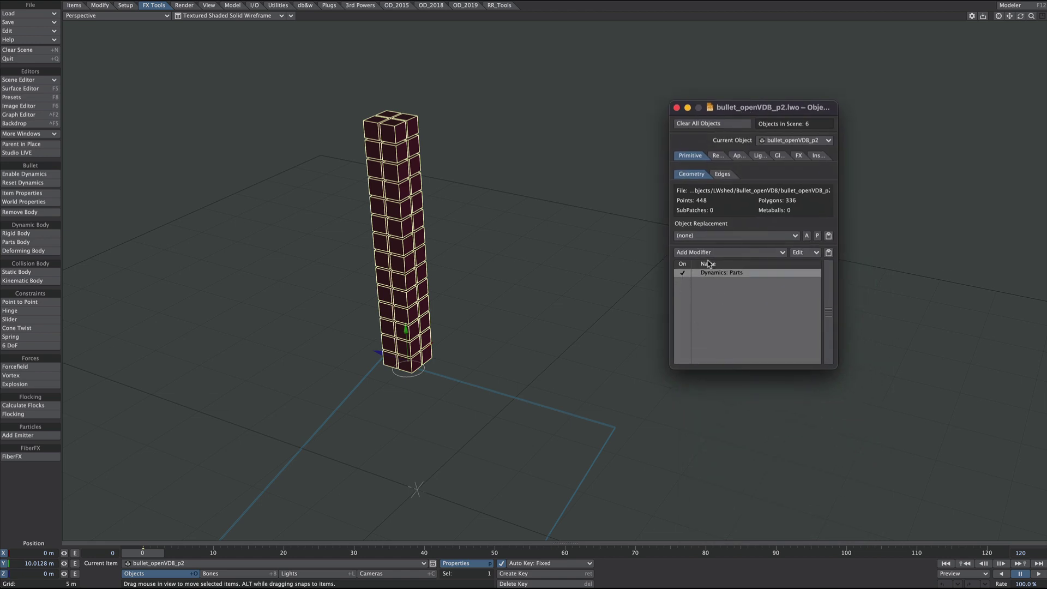
pyautogui.click(714, 253)
pyautogui.click(710, 278)
pyautogui.moveTo(713, 282); pyautogui.dragTo(709, 271)
pyautogui.keyDown('alt'); pyautogui.keyDown('shift'); pyautogui.moveTo(598, 242); pyautogui.dragTo(522, 237); pyautogui.keyUp('shift'); pyautogui.keyUp('alt')
# - Open the Nodal Displacement node network and set the Displacement output node's mode to Set
pyautogui.doubleClick(734, 274)
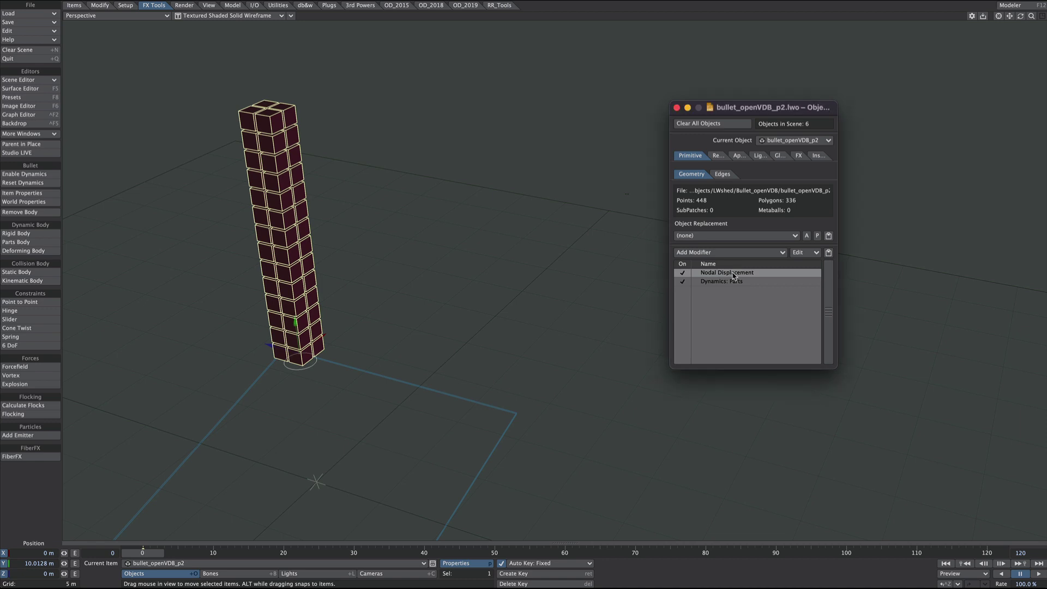
pyautogui.moveTo(776, 38); pyautogui.dragTo(699, 23)
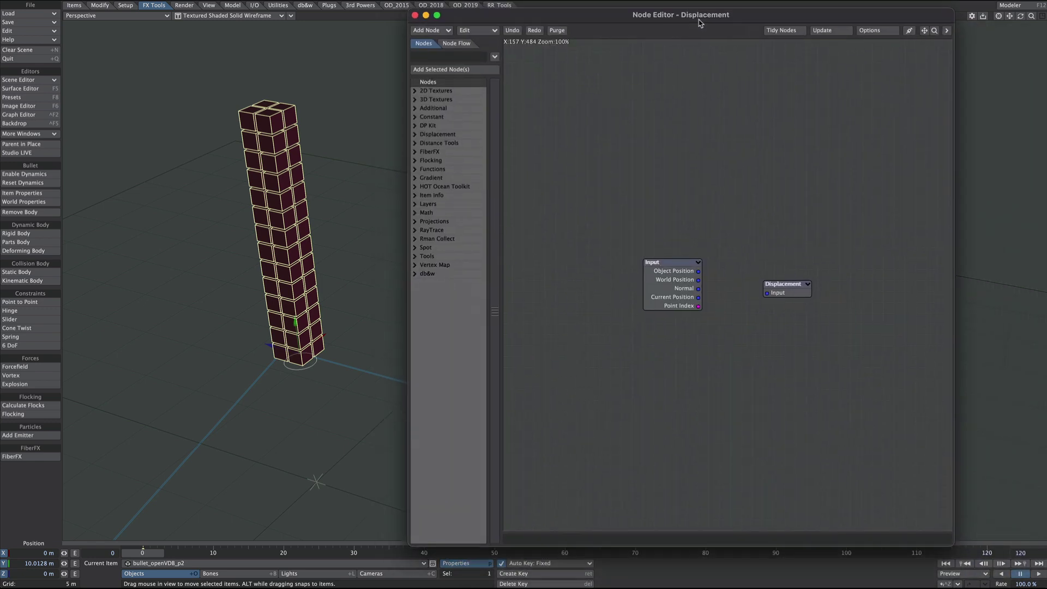
pyautogui.doubleClick(787, 292)
pyautogui.click(861, 276)
pyautogui.click(857, 281)
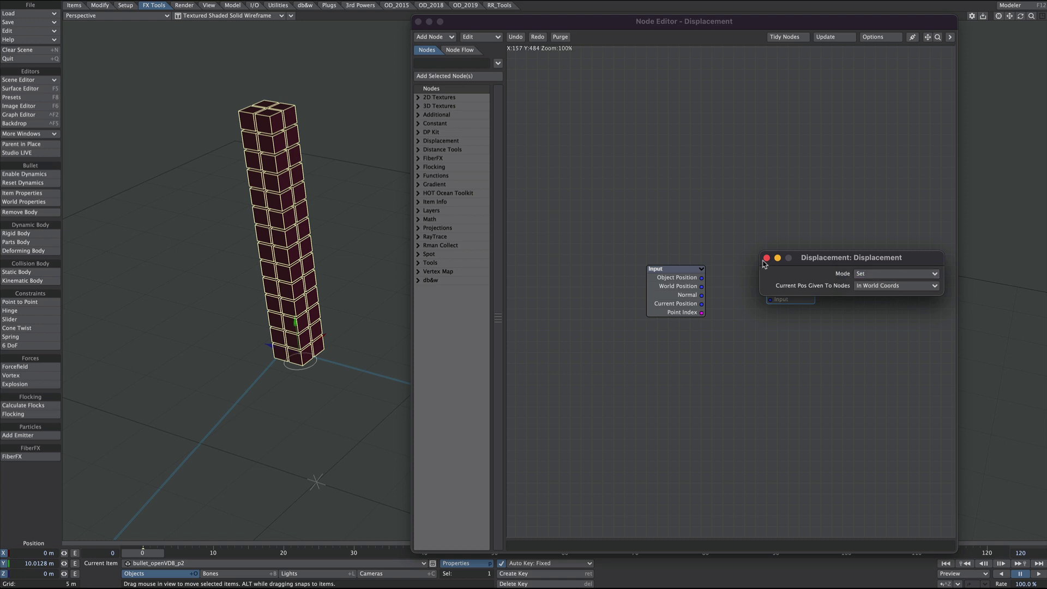
pyautogui.click(767, 258)
# - Add a Deform: Transform node, feeding Current Position into its Point Position and its Deformed output into the Displacement input
pyautogui.click(418, 140)
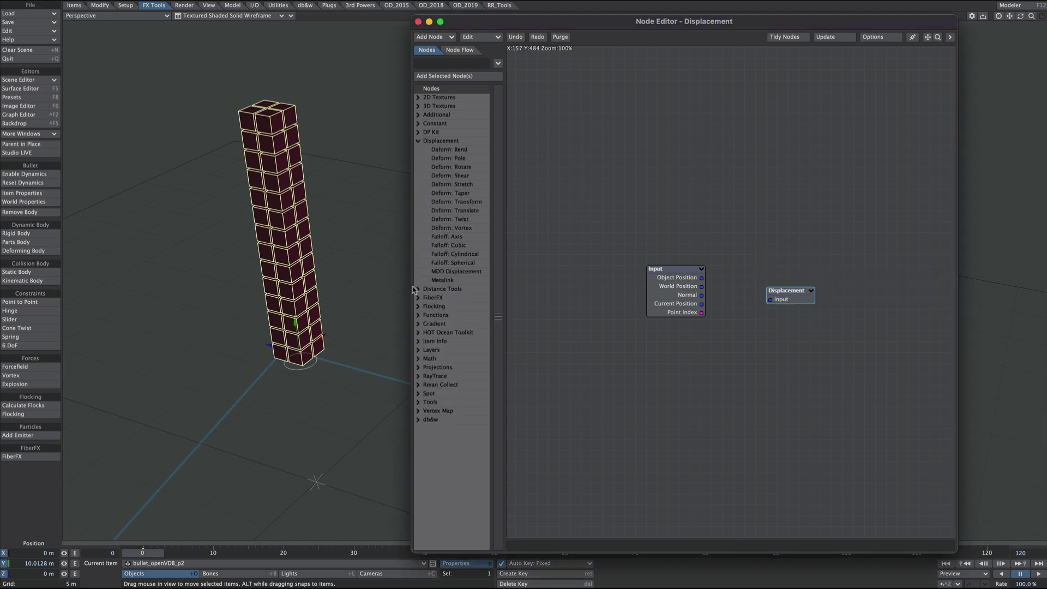
pyautogui.doubleClick(462, 203)
pyautogui.moveTo(789, 291); pyautogui.dragTo(864, 215)
pyautogui.moveTo(660, 284); pyautogui.dragTo(584, 143)
pyautogui.moveTo(738, 284); pyautogui.dragTo(873, 226)
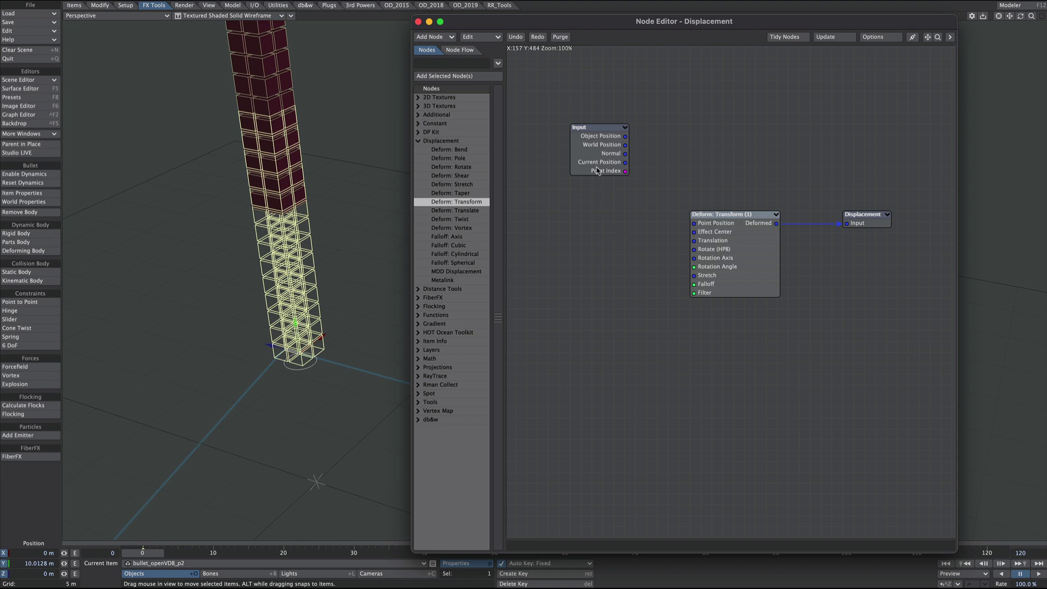
pyautogui.moveTo(625, 162); pyautogui.dragTo(722, 228)
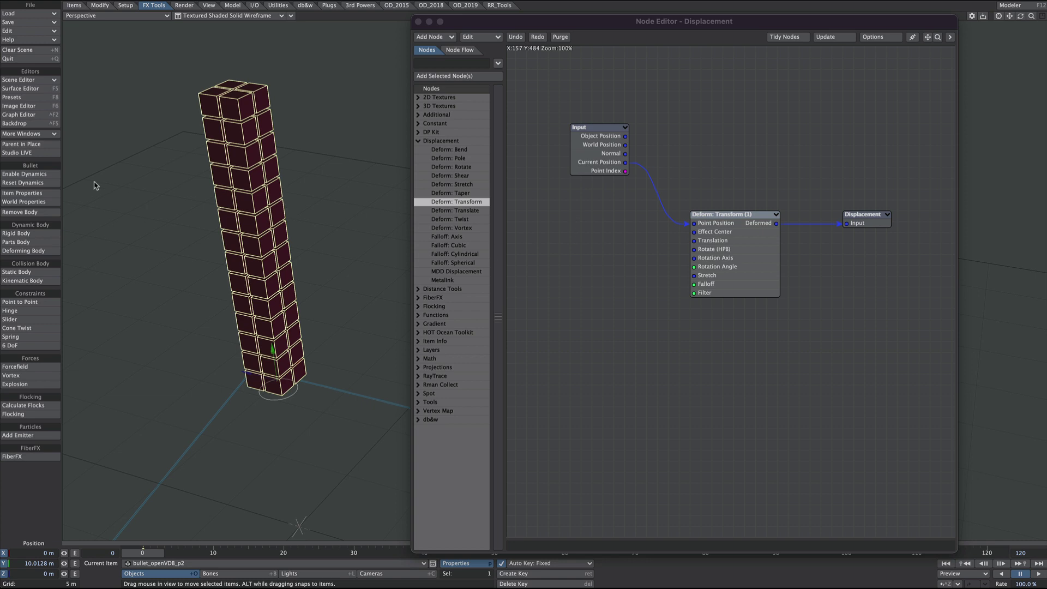
# - Set Draw Bodies to None in the Bullet world properties
pyautogui.click(23, 202)
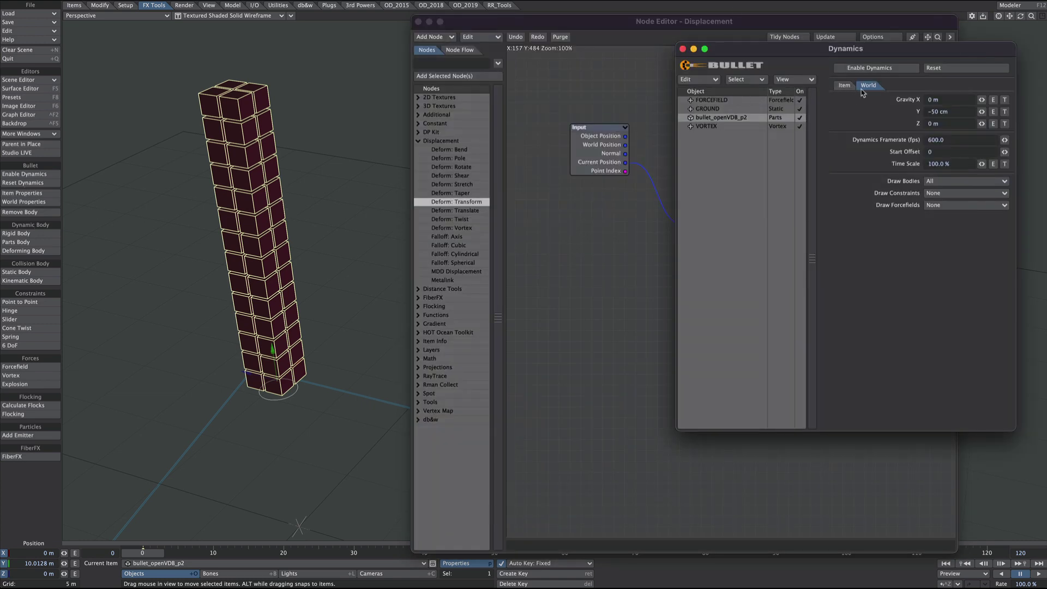
pyautogui.click(929, 182)
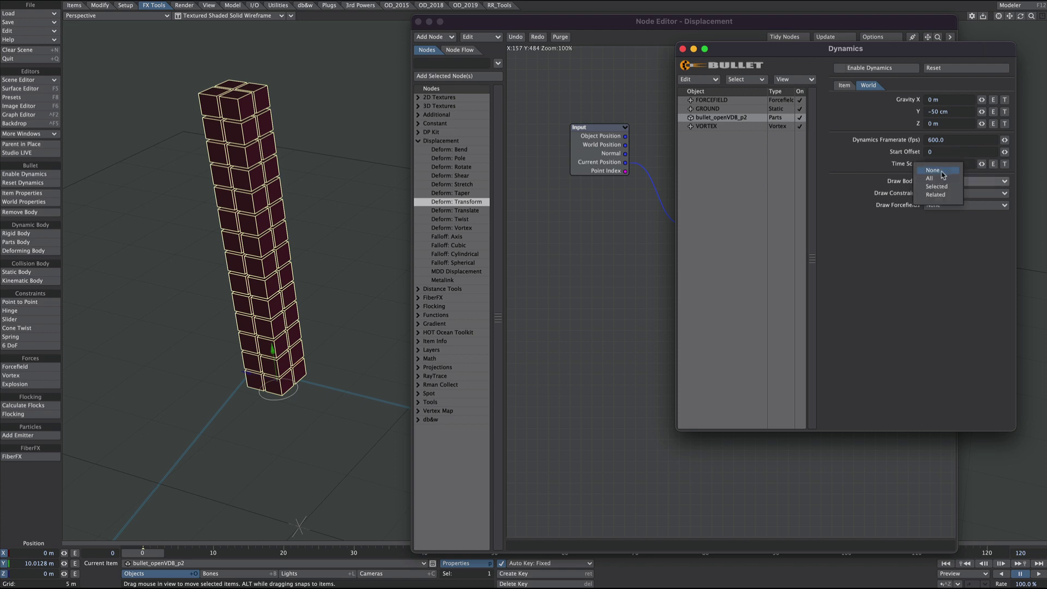
pyautogui.click(943, 173)
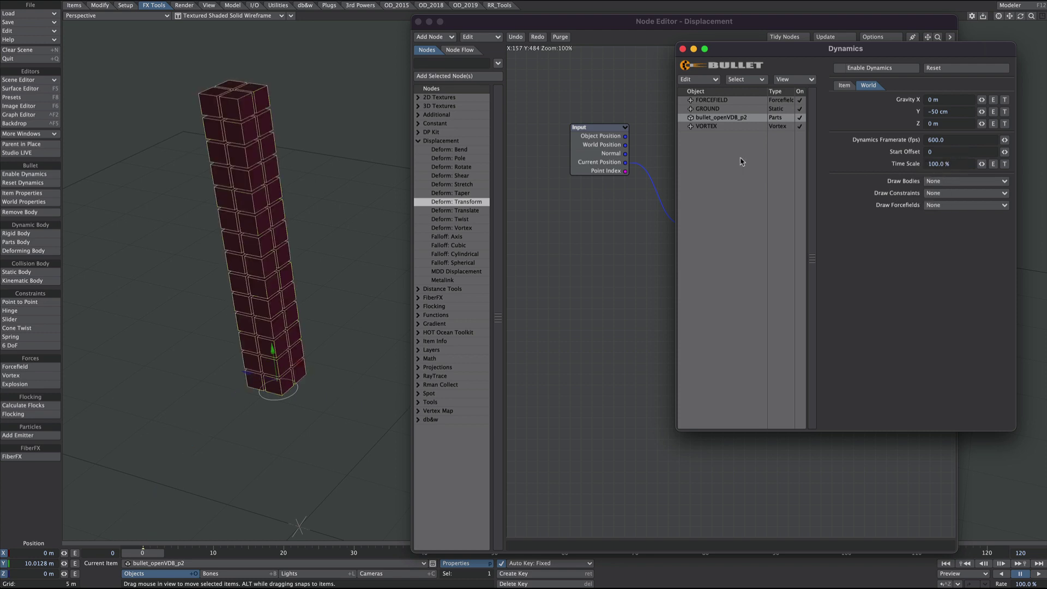
pyautogui.click(682, 49)
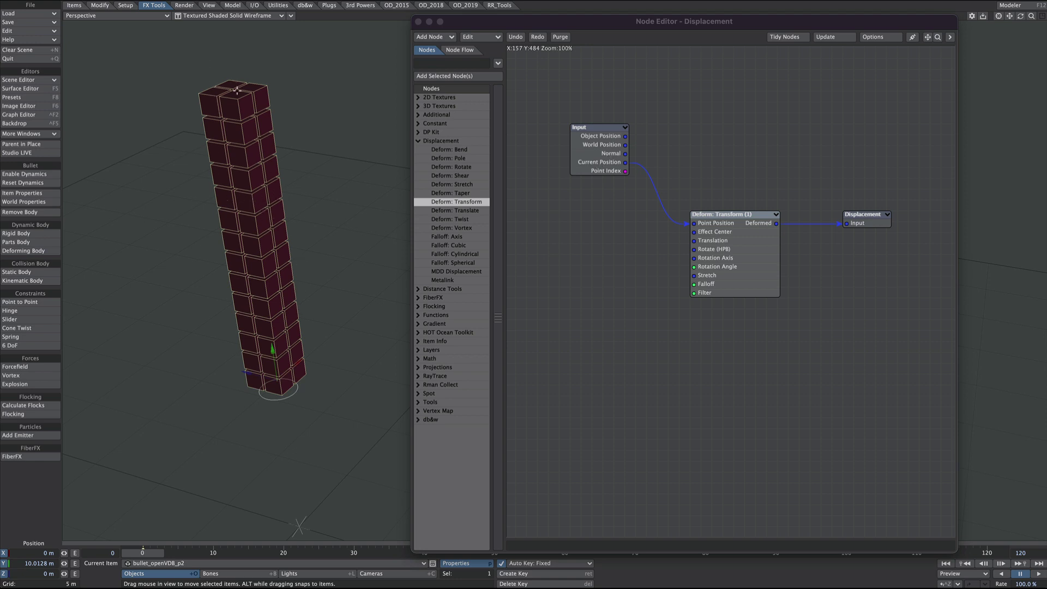
# - Add a Mesh Part node and feed its Part Center into the Effect Center of Deform: Transform
pyautogui.click(434, 64)
pyautogui.write('MESH')
pyautogui.moveTo(443, 114); pyautogui.dragTo(693, 232)
pyautogui.moveTo(574, 228); pyautogui.dragTo(585, 228)
# - Add a Random Scalar node seeded by Mesh Part's Part Index and connect its output to the Stretch input of Deform: Transform
pyautogui.doubleClick(424, 63)
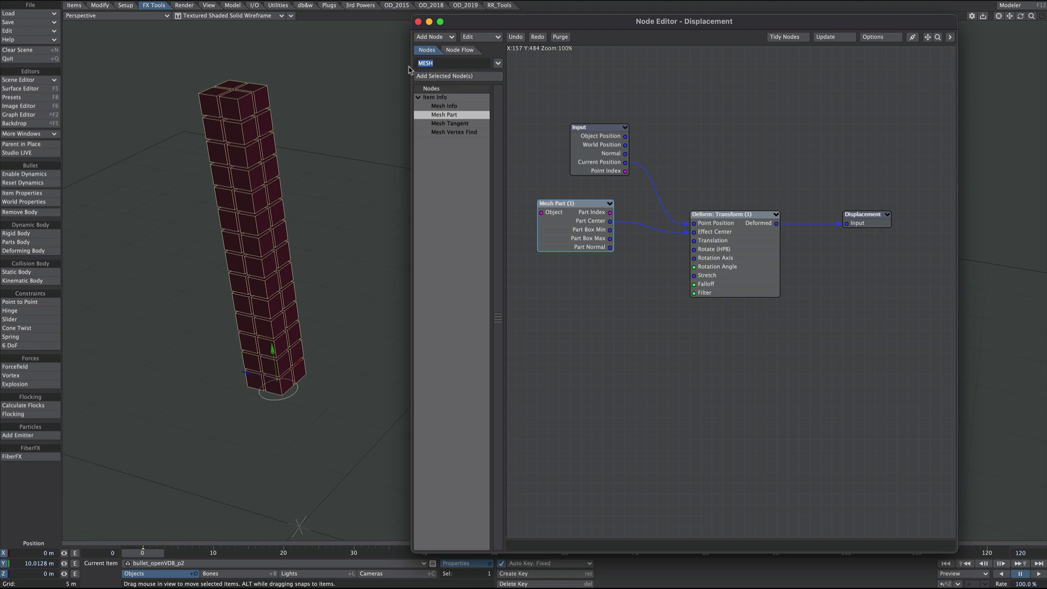
pyautogui.write('RAND')
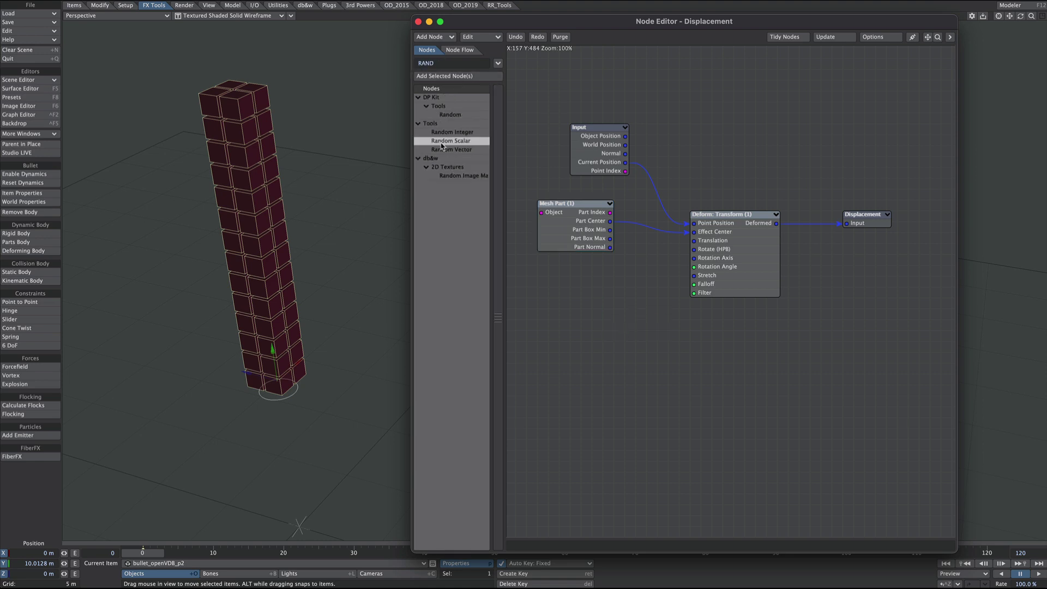
pyautogui.doubleClick(440, 143)
pyautogui.moveTo(715, 305); pyautogui.dragTo(612, 318)
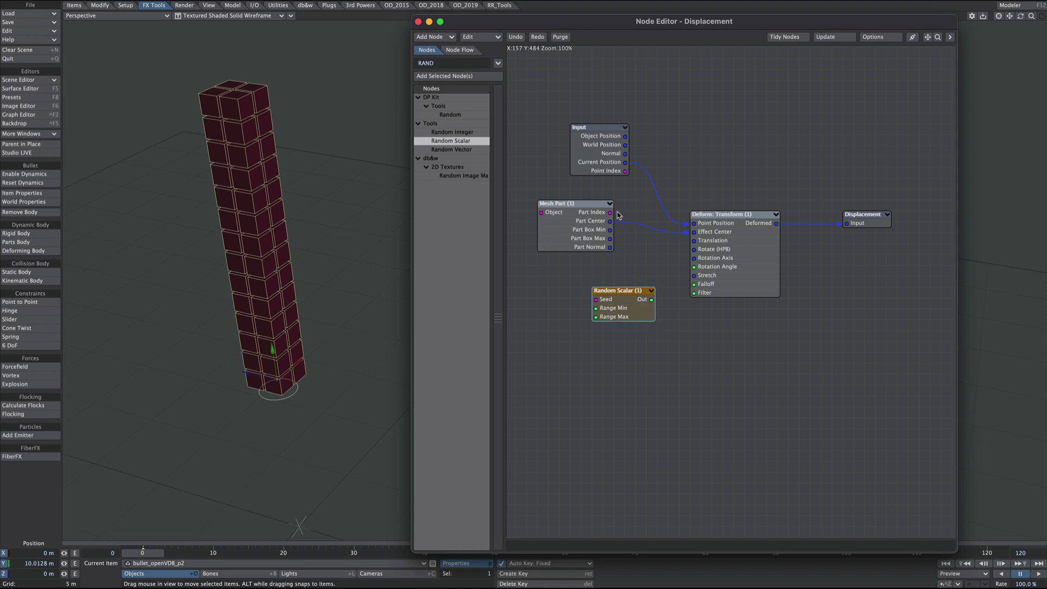
pyautogui.moveTo(610, 212); pyautogui.dragTo(694, 276)
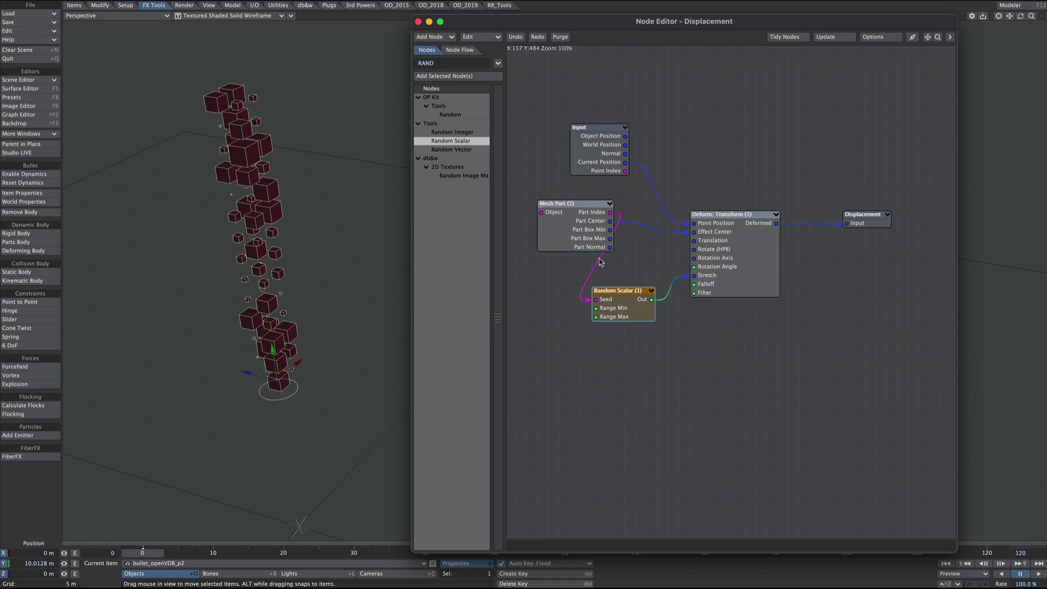
# - Set the Random Scalar (1) node's Min Range to 0.1 and its Max Range to 1.2
pyautogui.doubleClick(616, 303)
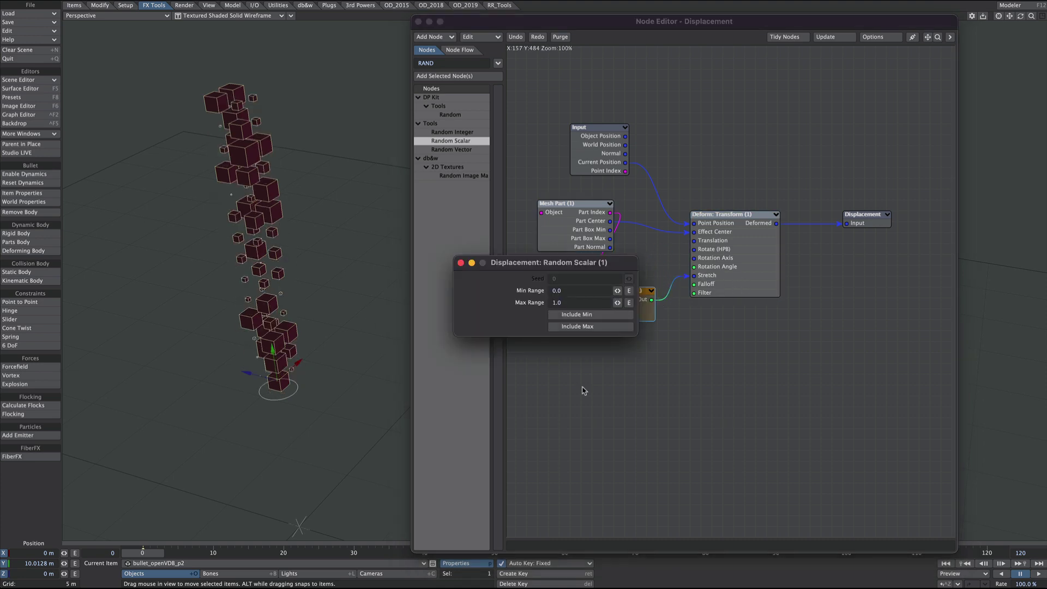
pyautogui.click(561, 291)
pyautogui.write('0.1')
pyautogui.press('Tab')
pyautogui.write('2')
pyautogui.press('Return')
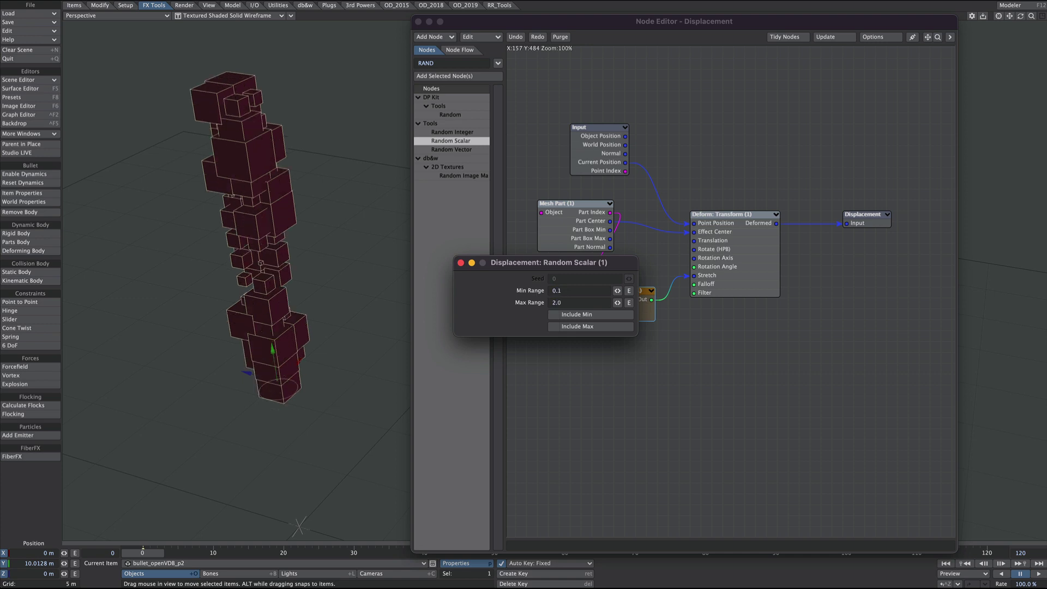
pyautogui.moveTo(570, 302); pyautogui.dragTo(545, 302)
pyautogui.write('1.2')
pyautogui.press('Return')
pyautogui.click(460, 263)
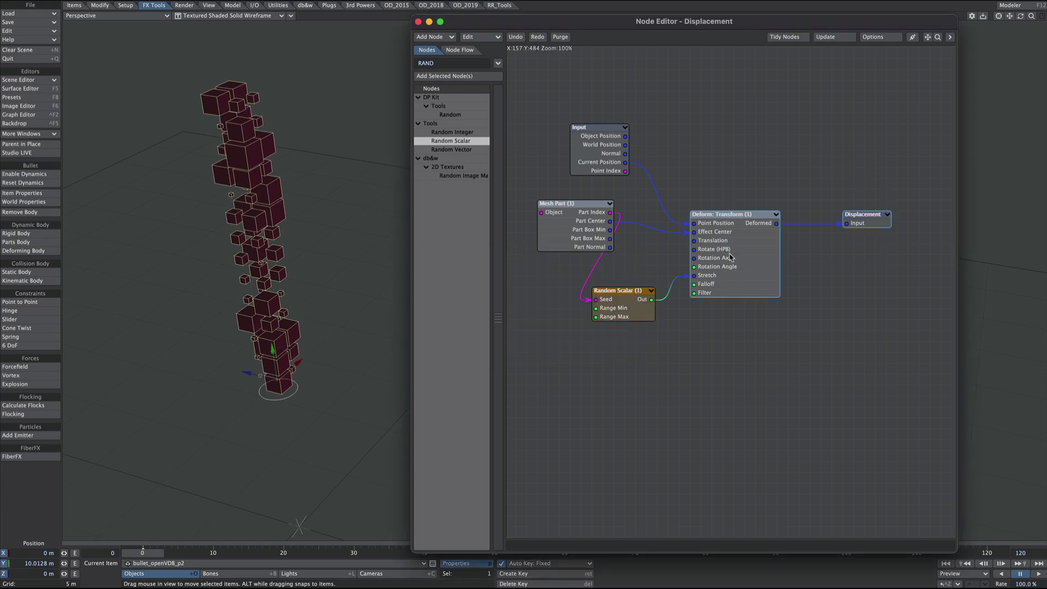
# - Add a Random Vector node seeded by Part Index and feed its output into the Translation input of Deform: Transform
pyautogui.moveTo(730, 214); pyautogui.dragTo(850, 203)
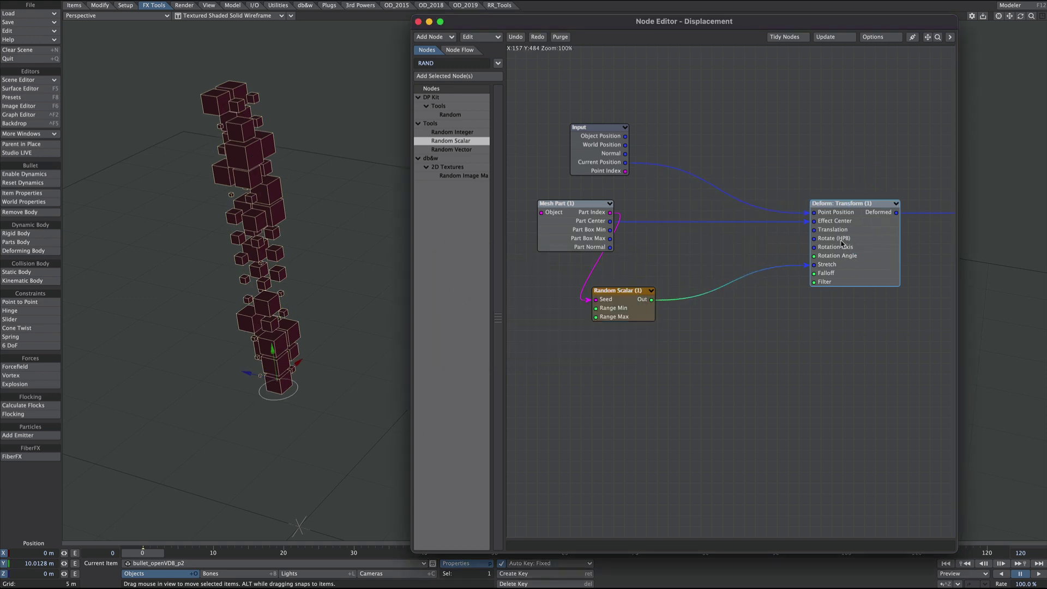
pyautogui.doubleClick(449, 150)
pyautogui.moveTo(718, 285); pyautogui.dragTo(835, 231)
# - Set the Random Vector minimum range to X -2, Y 0, Z -2 and the maximum to X 2, Y 0, Z 2
pyautogui.doubleClick(695, 231)
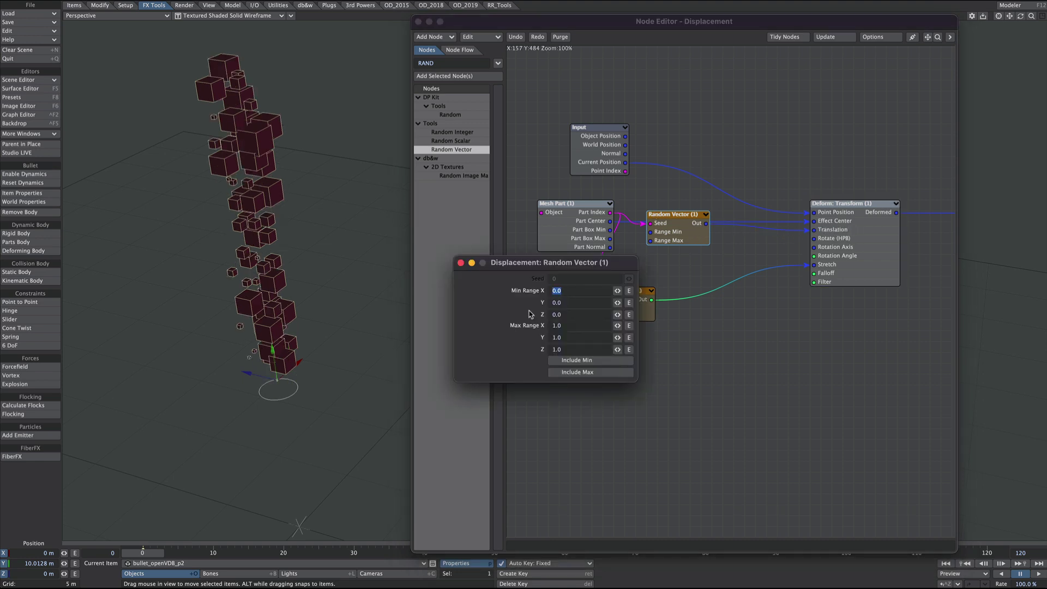
pyautogui.press('Tab')
pyautogui.press('Tab')
pyautogui.write('-2')
pyautogui.press('Tab')
pyautogui.write('2')
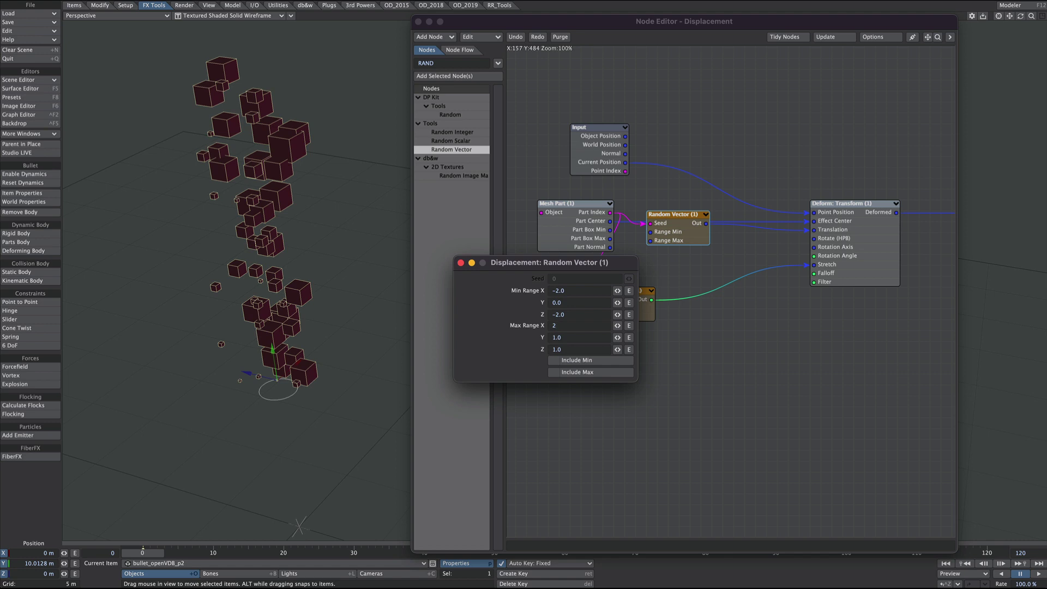
pyautogui.press('Tab')
pyautogui.write('0')
pyautogui.press('Tab')
pyautogui.write('2')
pyautogui.keyDown('alt'); pyautogui.moveTo(316, 236); pyautogui.dragTo(349, 259); pyautogui.keyUp('alt')
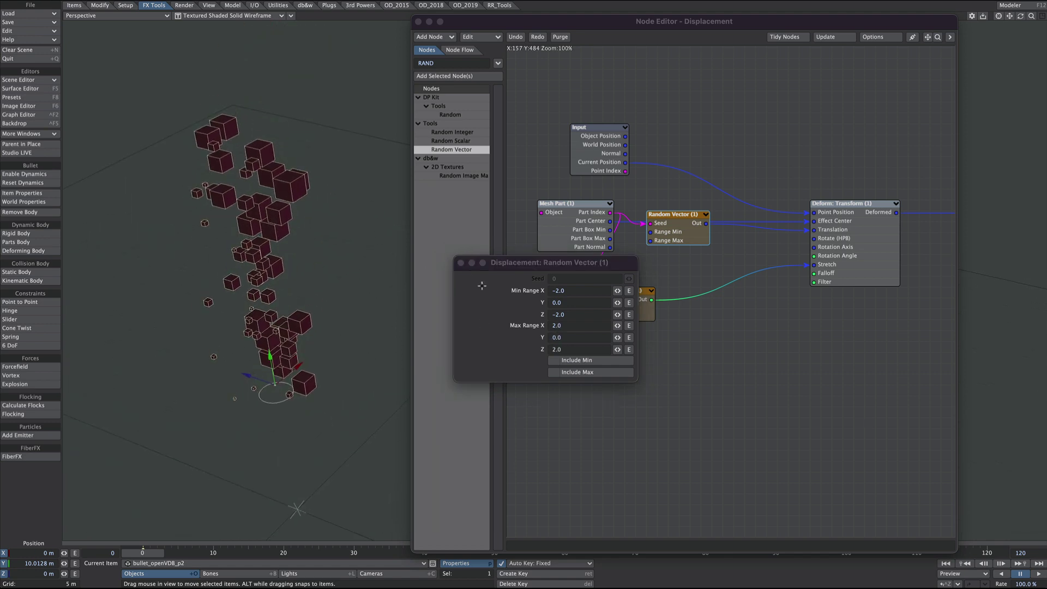
pyautogui.click(461, 263)
# - Add a second Random Scalar node seeded by Part Index and connect it to the Rotate (HPB) input of Deform: Transform
pyautogui.moveTo(674, 235); pyautogui.dragTo(695, 235)
pyautogui.moveTo(613, 316); pyautogui.dragTo(679, 360)
pyautogui.doubleClick(455, 143)
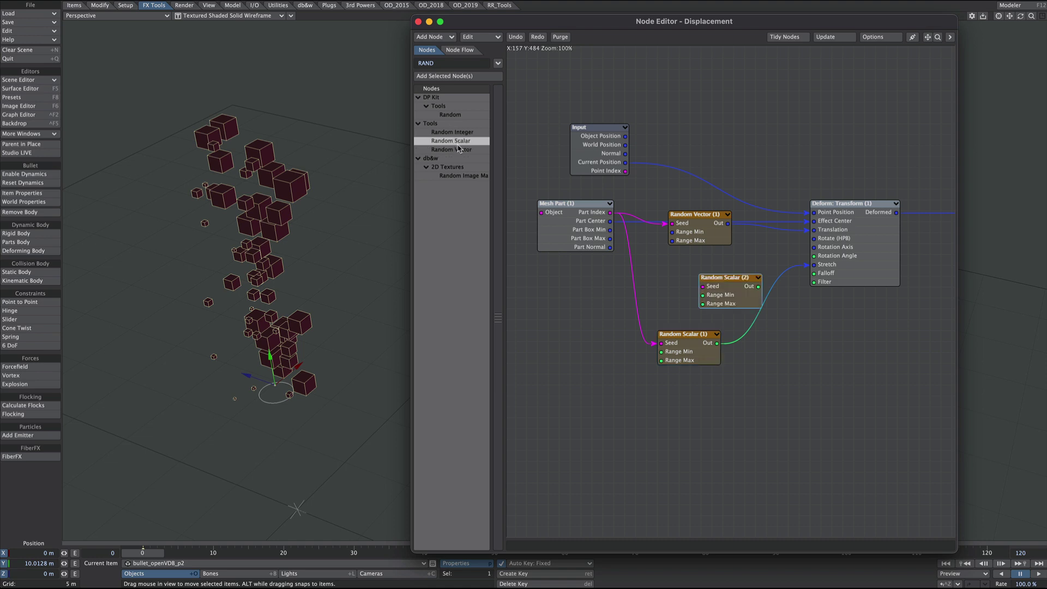
pyautogui.moveTo(610, 212); pyautogui.dragTo(835, 240)
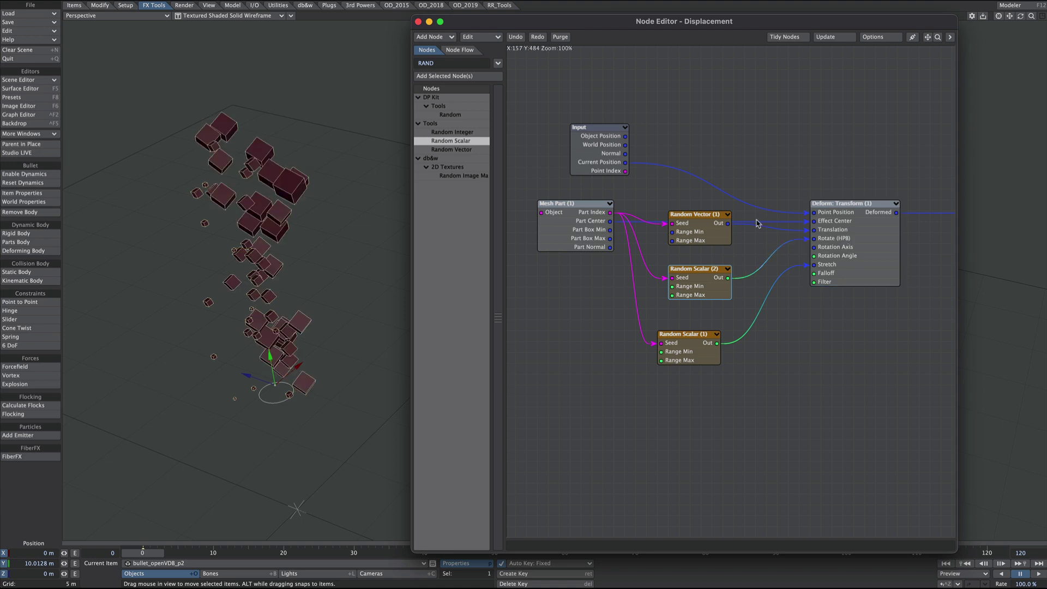
# - Try a range of -3 to 3 on the Random Scalar (2) rotation node
pyautogui.doubleClick(695, 289)
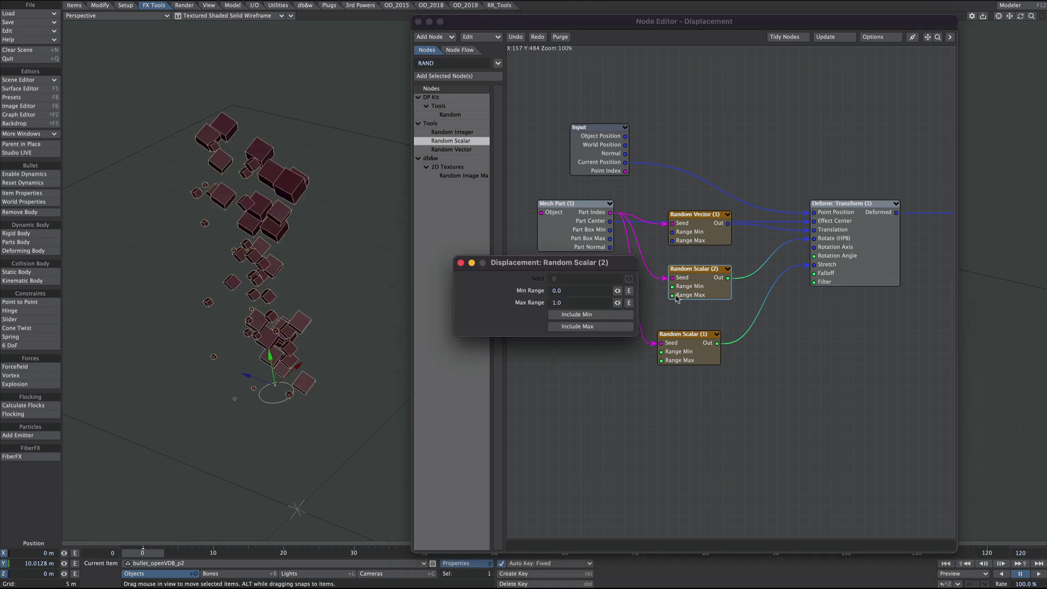
pyautogui.click(551, 291)
pyautogui.write('-3')
pyautogui.press('Tab')
pyautogui.write('3')
pyautogui.press('Return')
pyautogui.moveTo(404, 342)
pyautogui.keyDown('ctrl'); pyautogui.keyDown('alt'); pyautogui.mouseDown()
pyautogui.moveTo(419, 342)
pyautogui.moveTo(402, 360)
pyautogui.mouseUp(); pyautogui.keyUp('alt'); pyautogui.keyUp('ctrl')
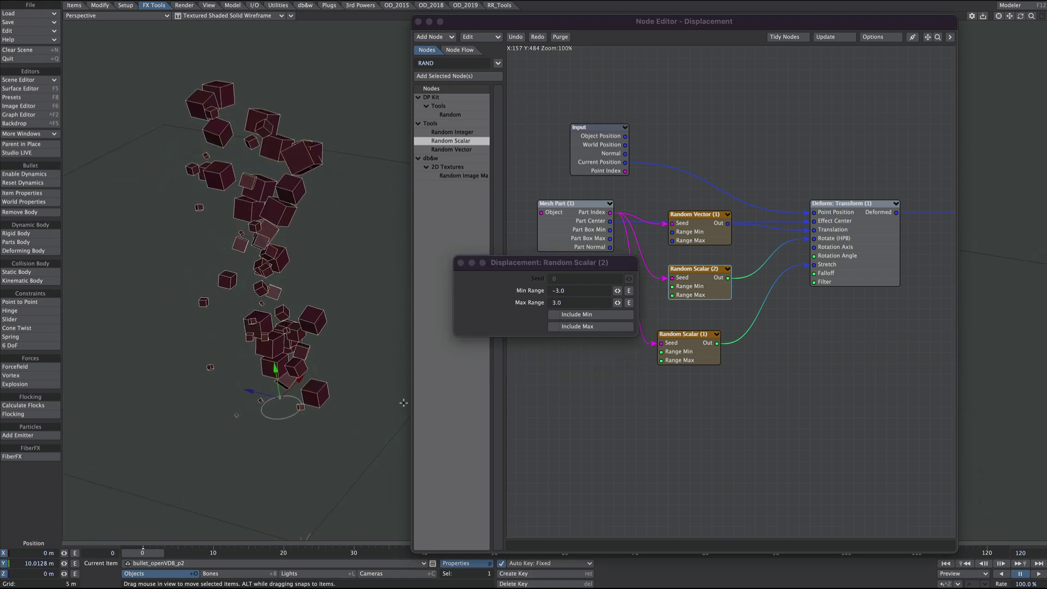
# - Set the Random Scalar (2) node's Min Range to -1 and its Max Range to 1
pyautogui.moveTo(568, 290); pyautogui.dragTo(529, 297)
pyautogui.write('-1')
pyautogui.press('Tab')
pyautogui.write('1')
pyautogui.press('Return')
pyautogui.keyDown('alt'); pyautogui.keyDown('shift'); pyautogui.moveTo(331, 295); pyautogui.dragTo(231, 350); pyautogui.keyUp('shift'); pyautogui.keyUp('alt')
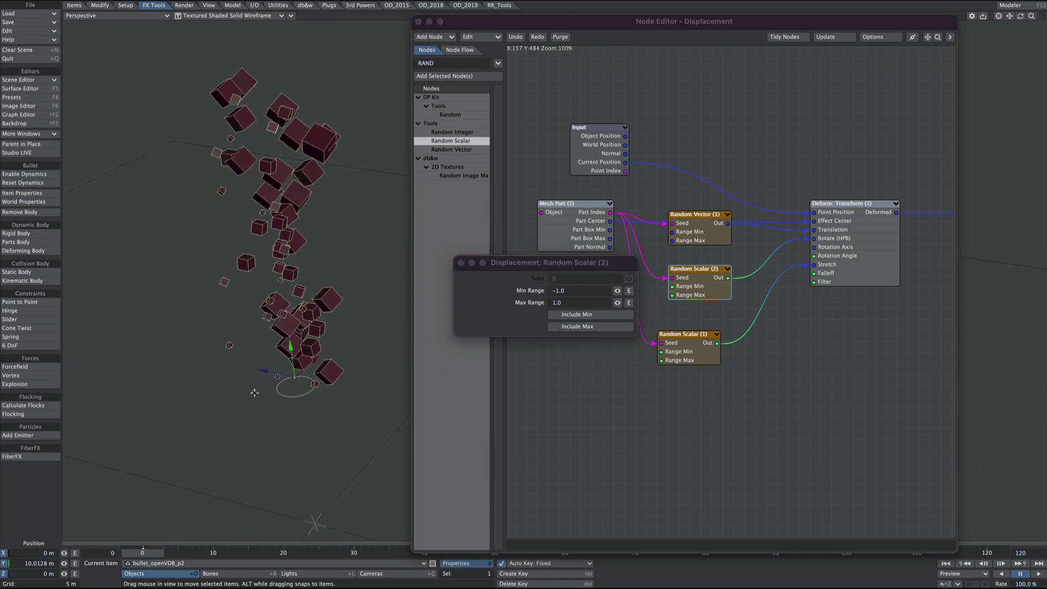
pyautogui.click(460, 263)
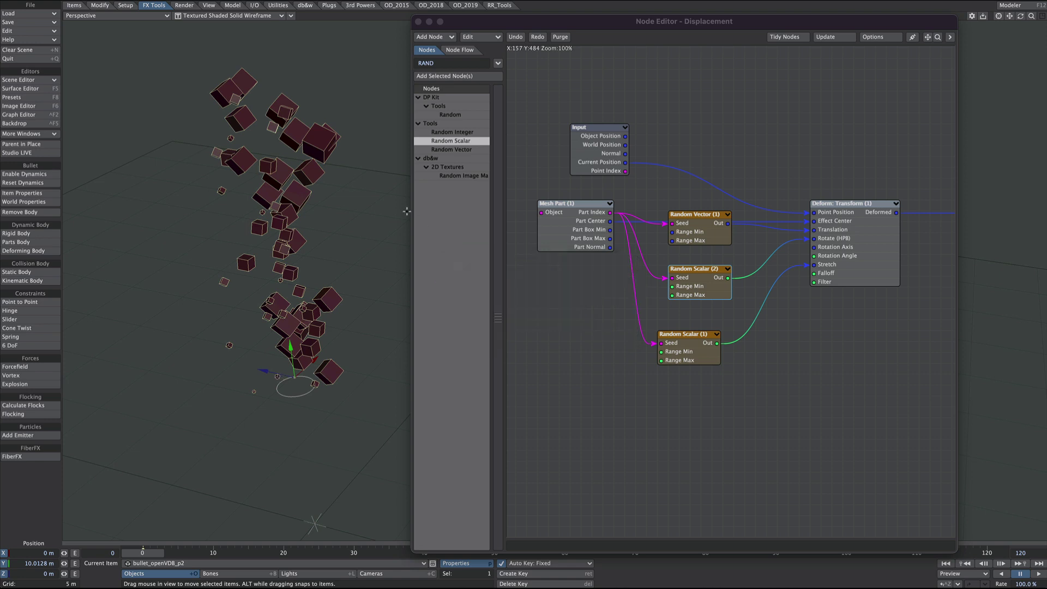
# - Set the Min Range of the Random Scalar (1) node driving Stretch to 0.6 and close the node editor
pyautogui.doubleClick(683, 350)
pyautogui.moveTo(569, 291); pyautogui.dragTo(540, 291)
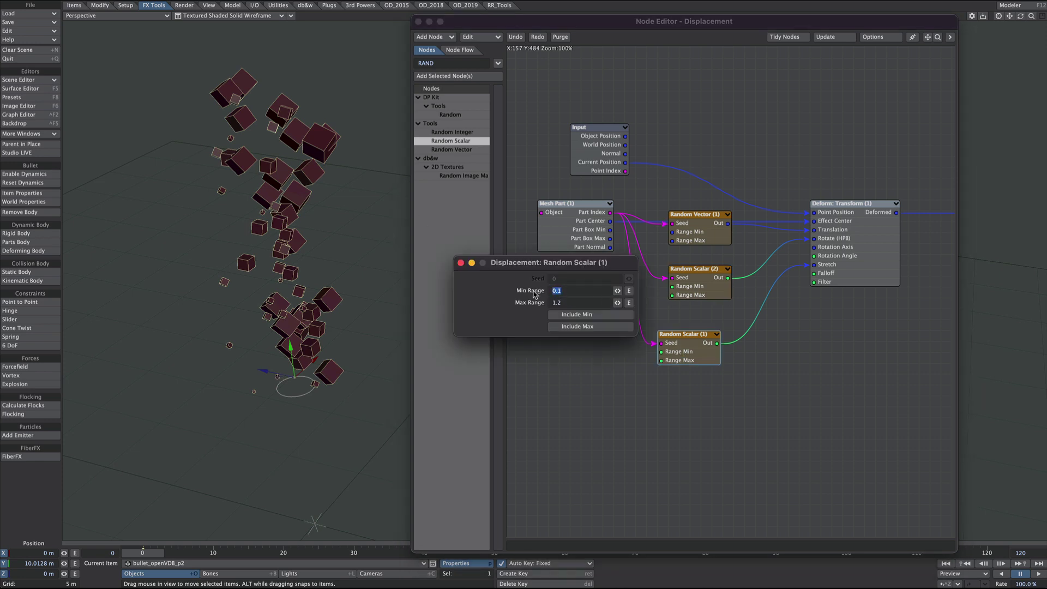
pyautogui.write('0.6')
pyautogui.press('Tab')
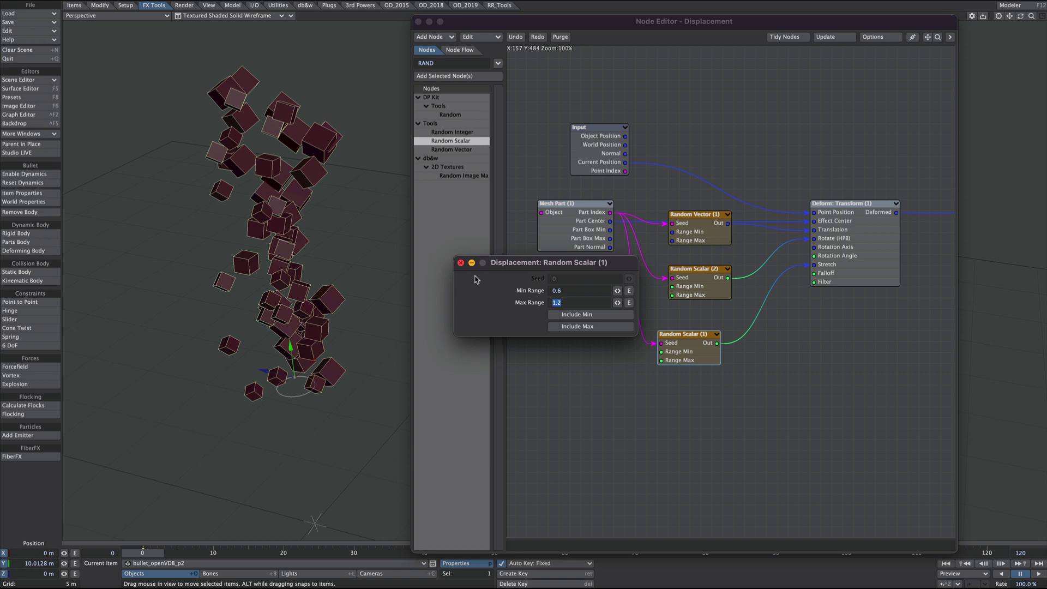
pyautogui.click(460, 263)
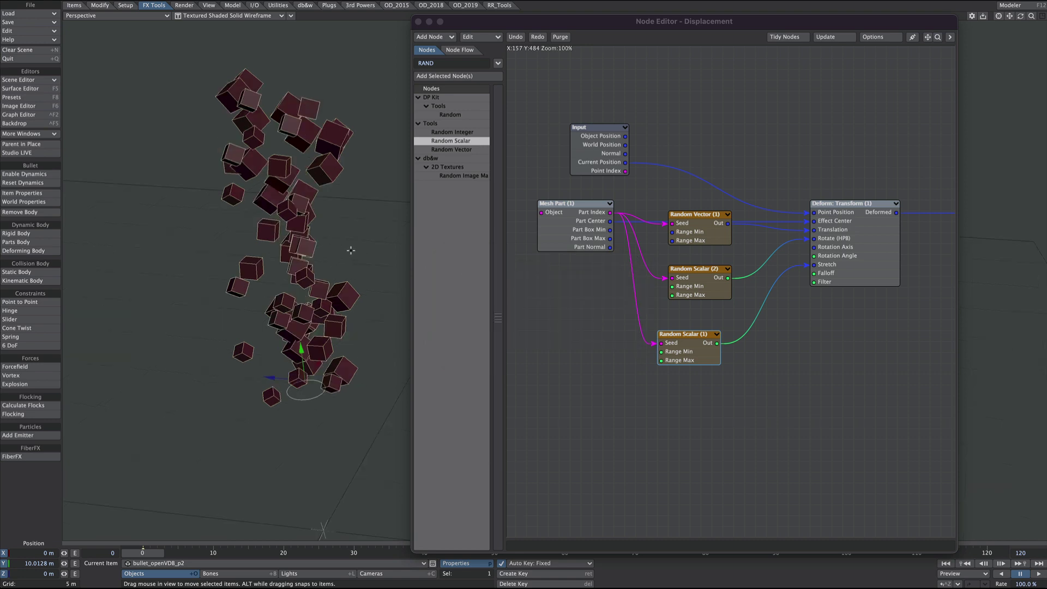
pyautogui.scroll(-1, 350, 250)
pyautogui.keyDown('alt'); pyautogui.moveTo(349, 251); pyautogui.dragTo(347, 260); pyautogui.keyUp('alt')
pyautogui.click(418, 22)
pyautogui.keyDown('alt'); pyautogui.moveTo(137, 221); pyautogui.dragTo(191, 224); pyautogui.keyUp('alt')
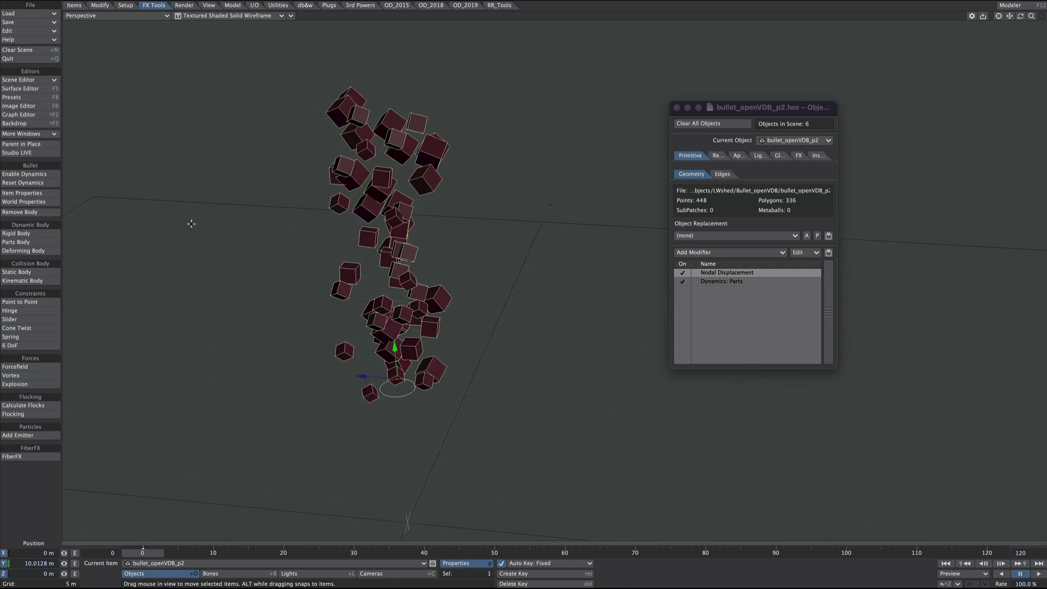
# - Enable Bullet dynamics, reset the simulation cache, and play the scattered cubes back from frame 0
pyautogui.click(25, 193)
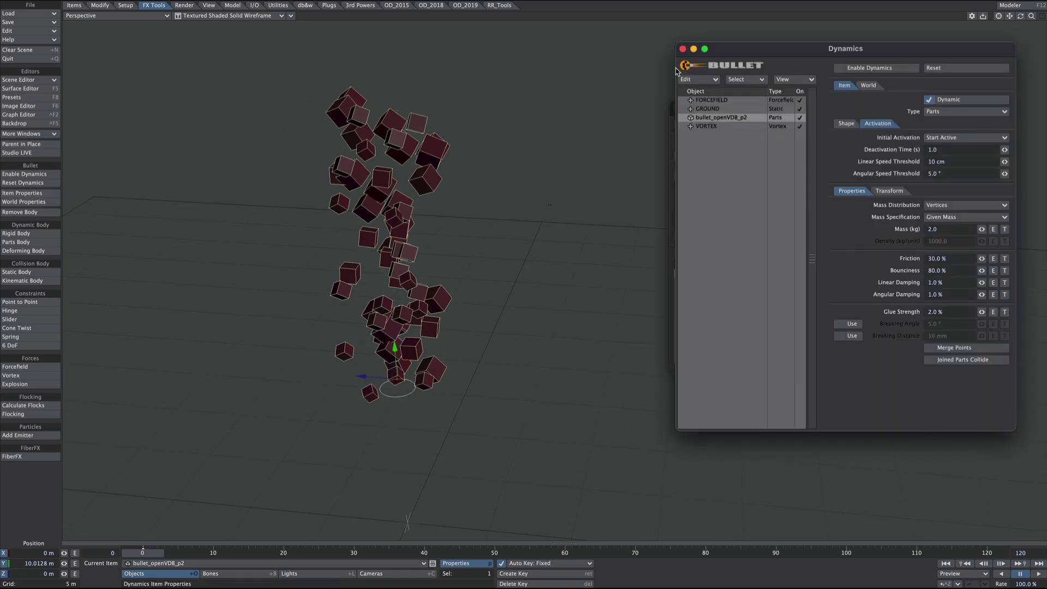
pyautogui.click(869, 69)
pyautogui.click(940, 72)
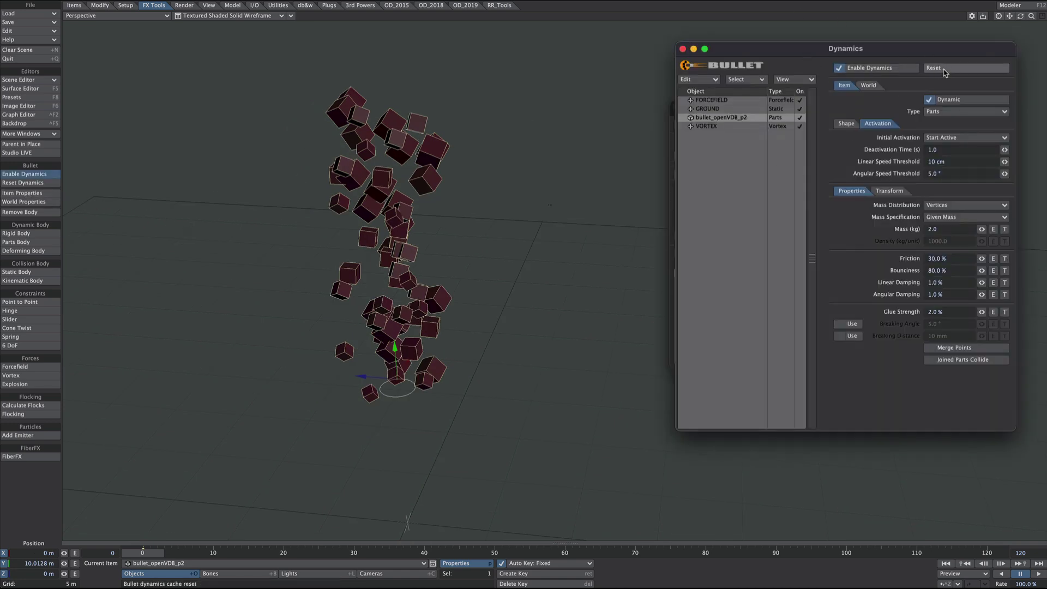
pyautogui.click(1038, 574)
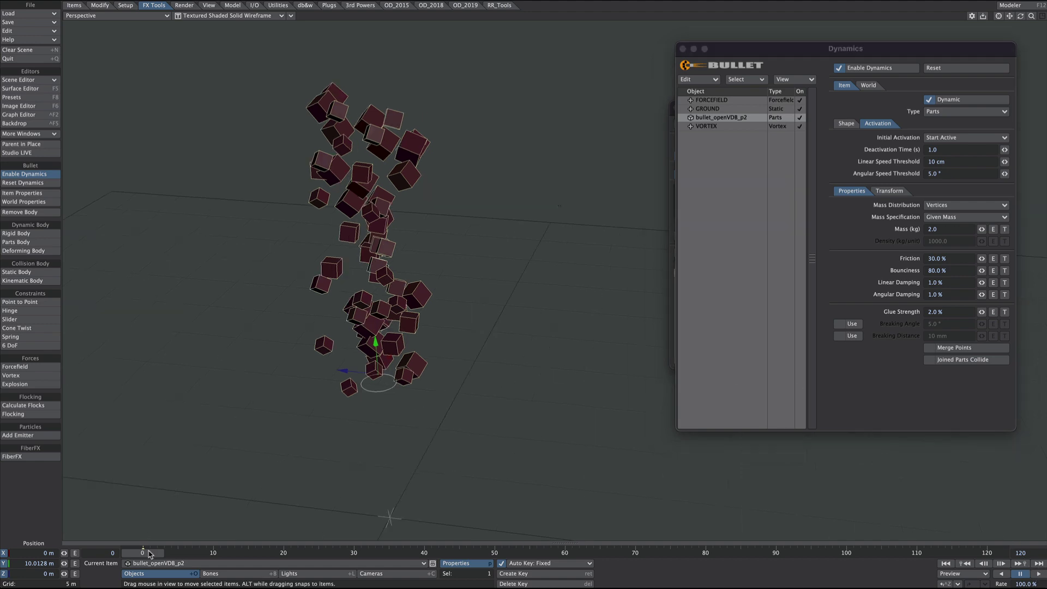
pyautogui.click(1019, 574)
pyautogui.moveTo(359, 551); pyautogui.dragTo(234, 552)
# - Change the dynamics type of bullet_openVDB_p2 to Deforming and play the simulation
pyautogui.click(931, 111)
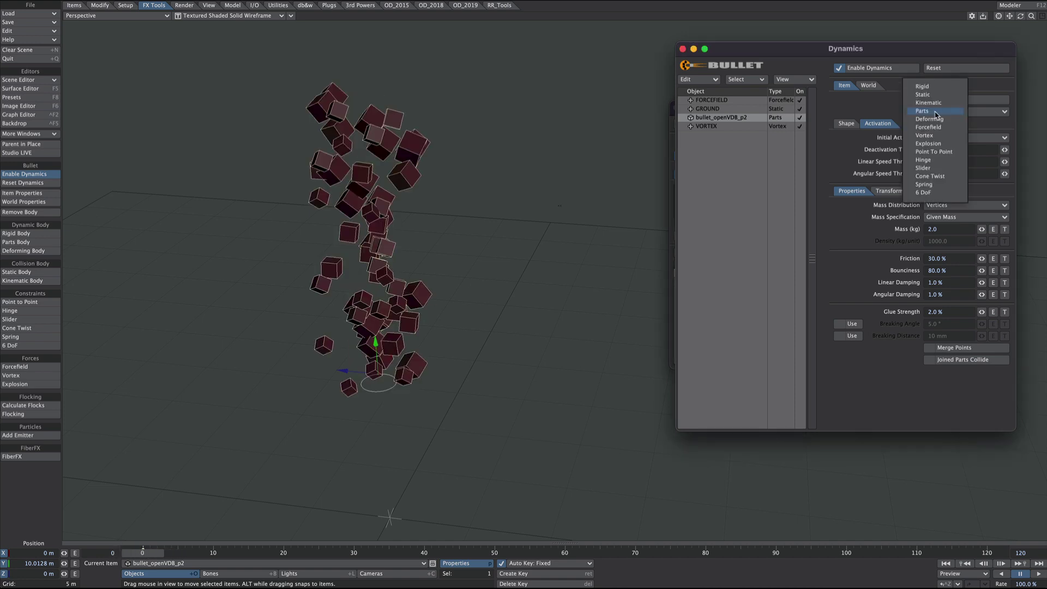
pyautogui.click(947, 124)
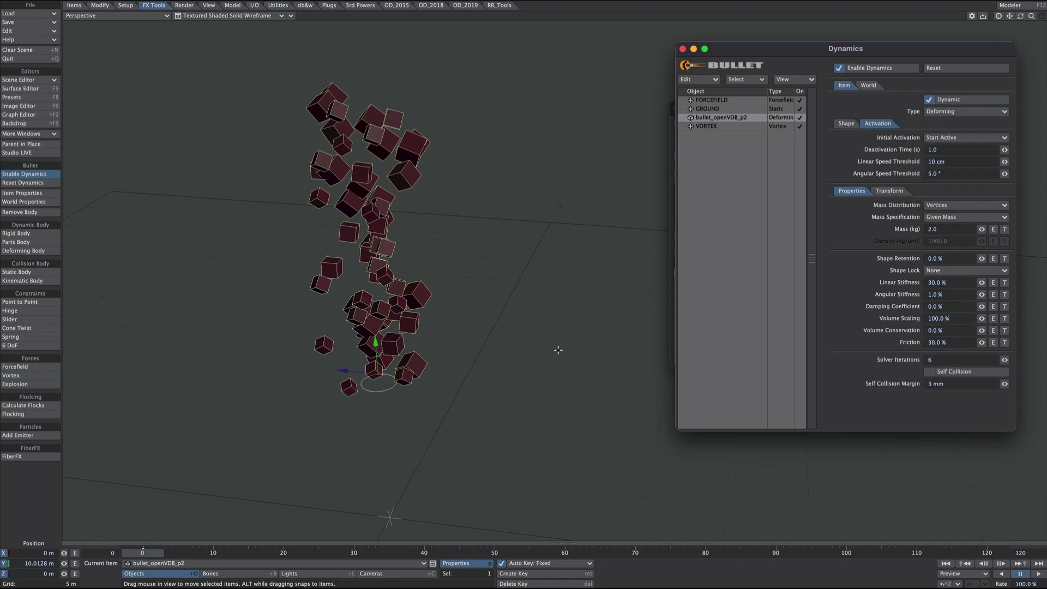
pyautogui.click(1037, 573)
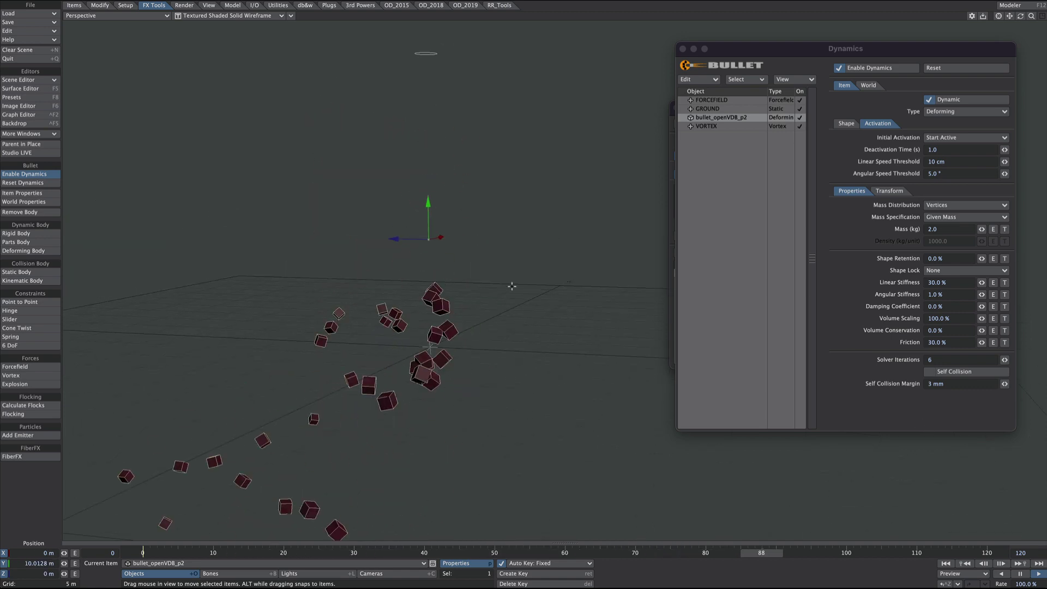
# - Set Draw Bodies to All in the Bullet world properties
pyautogui.click(867, 85)
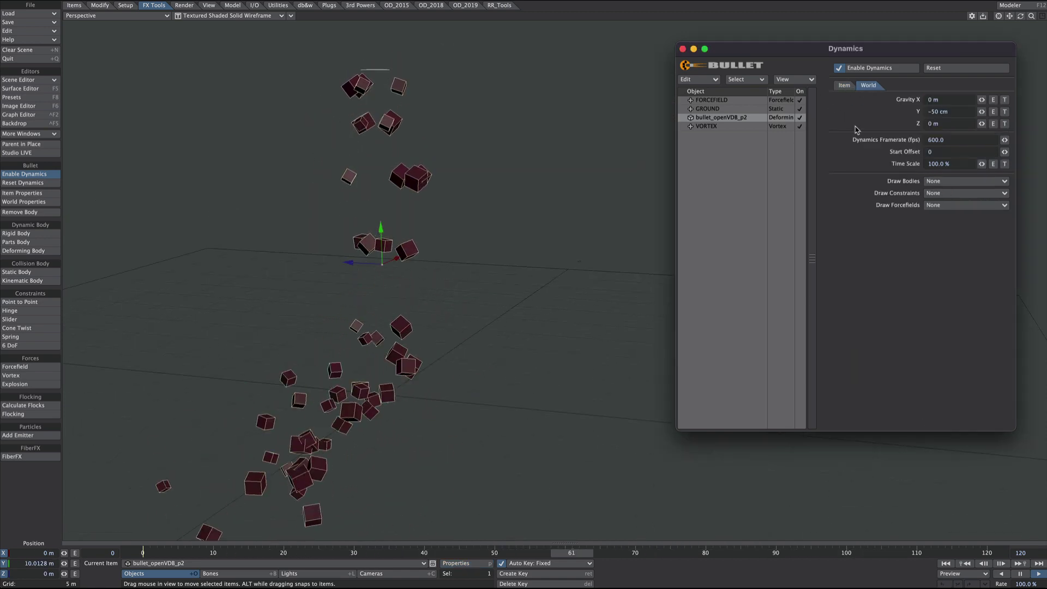
pyautogui.click(933, 181)
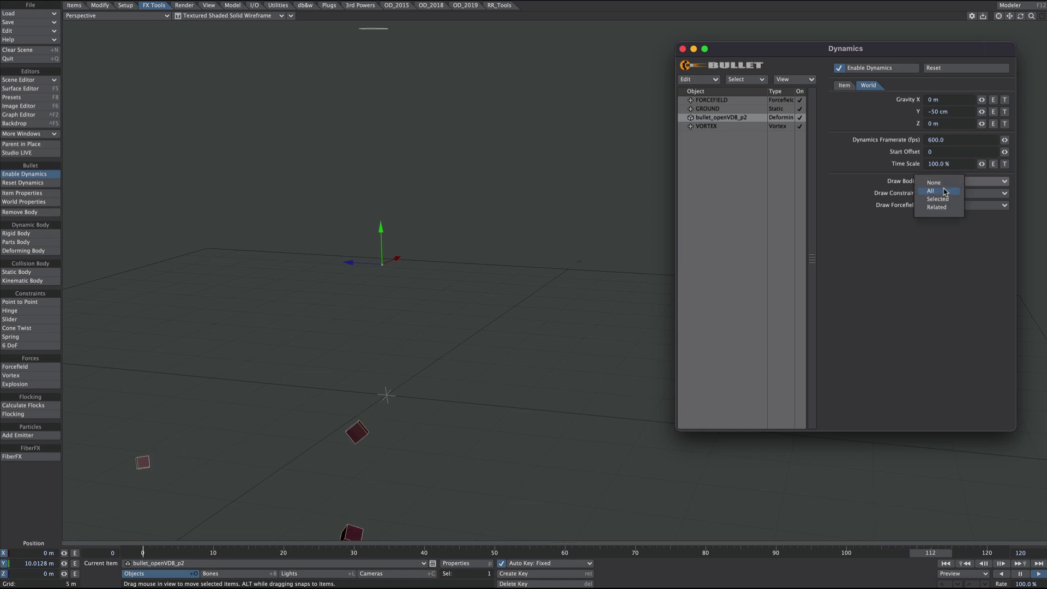
pyautogui.click(945, 192)
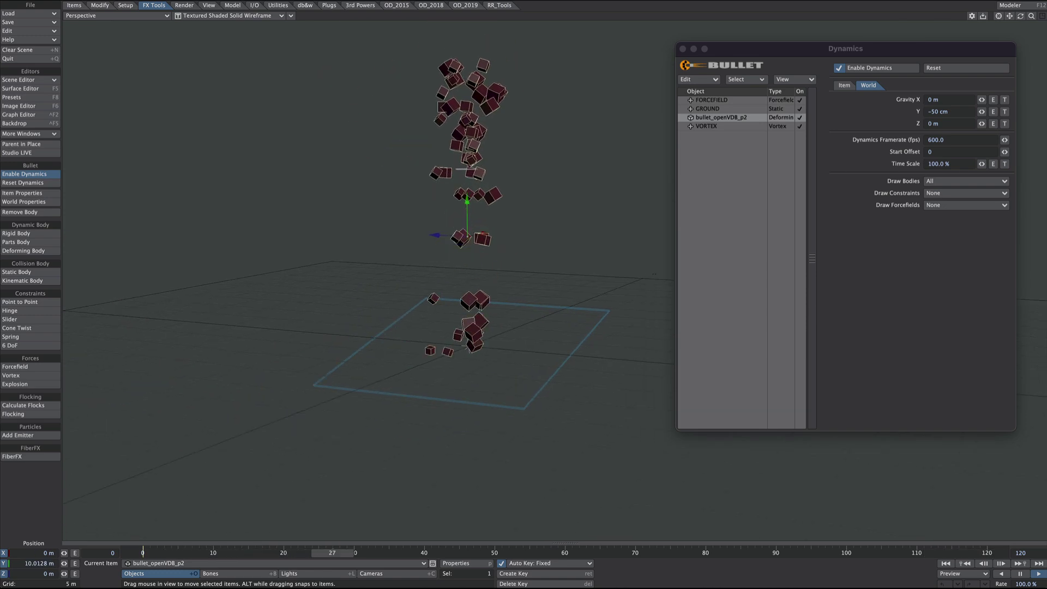
# - Return to the Bullet item properties, examine the falling cubes around the ground body from several angles, and stop playback
pyautogui.click(844, 85)
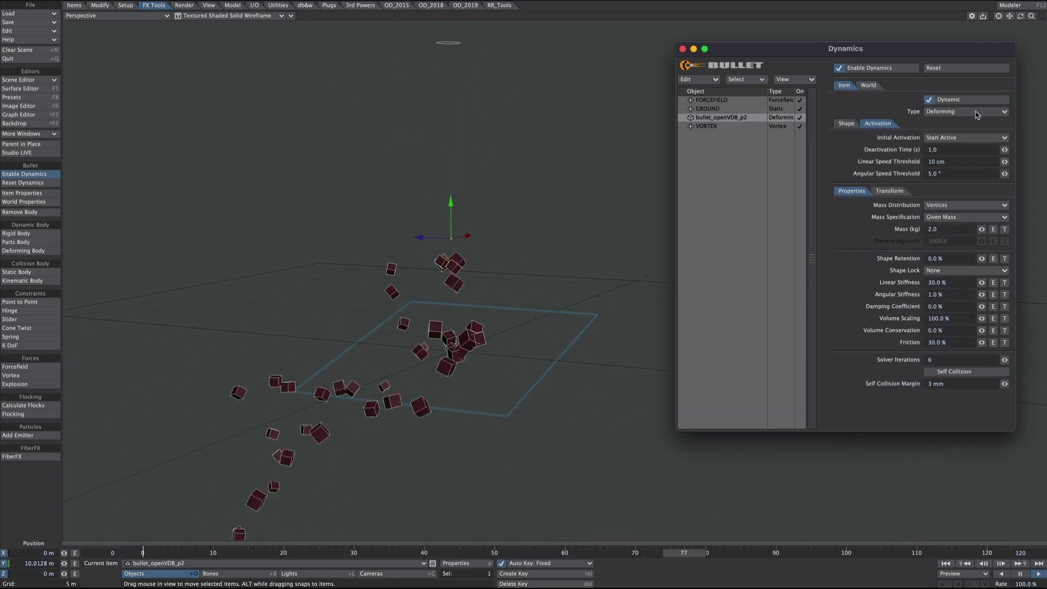
pyautogui.keyDown('ctrl'); pyautogui.keyDown('alt'); pyautogui.moveTo(518, 327); pyautogui.dragTo(539, 327); pyautogui.keyUp('alt'); pyautogui.keyUp('ctrl')
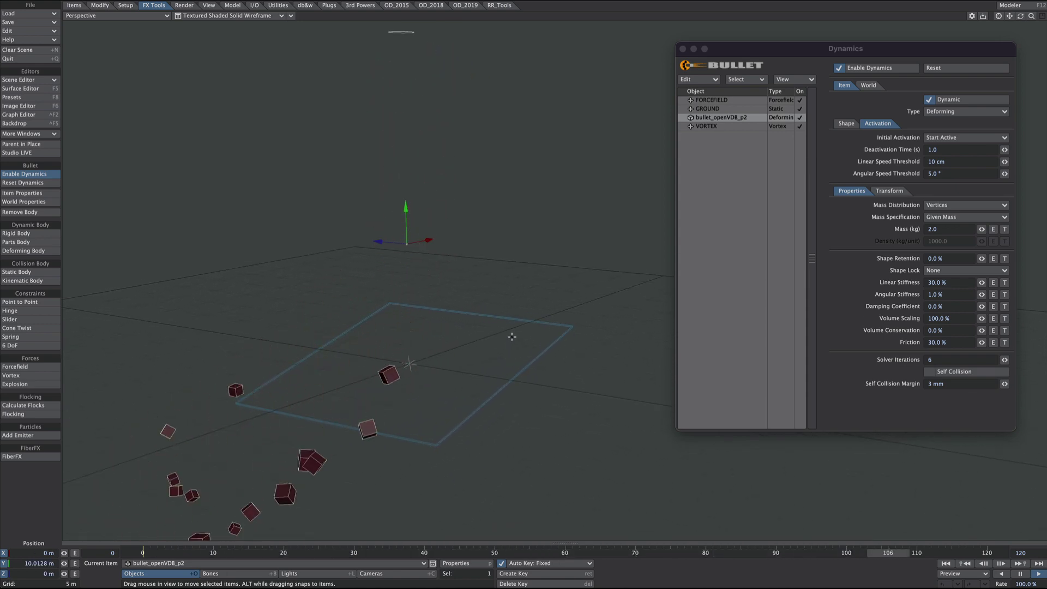
pyautogui.keyDown('alt'); pyautogui.moveTo(456, 262); pyautogui.dragTo(427, 283); pyautogui.keyUp('alt')
pyautogui.press('Escape')
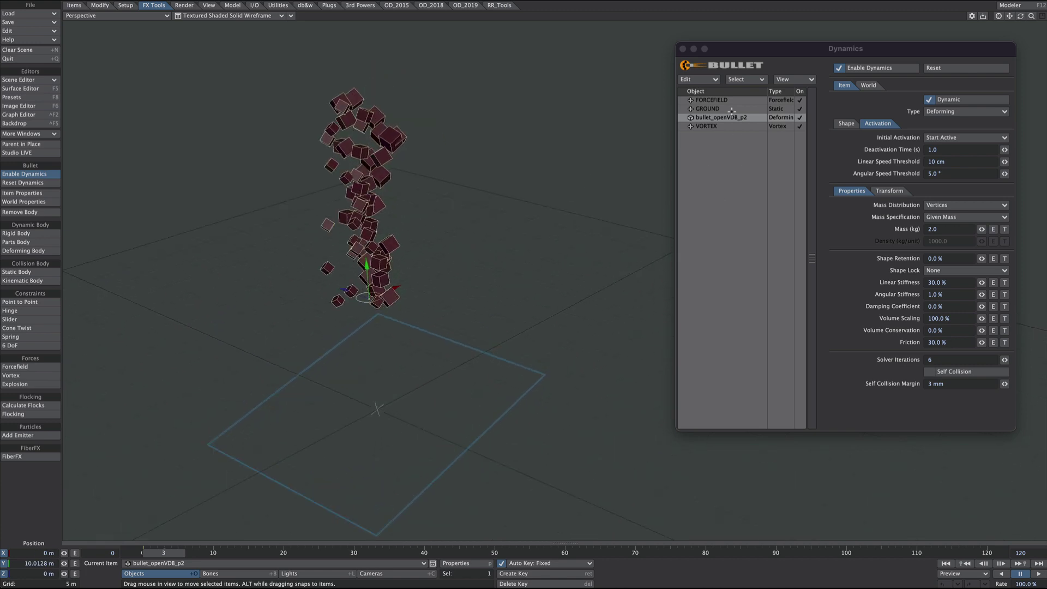
pyautogui.keyDown('alt'); pyautogui.moveTo(421, 222); pyautogui.dragTo(483, 162); pyautogui.keyUp('alt')
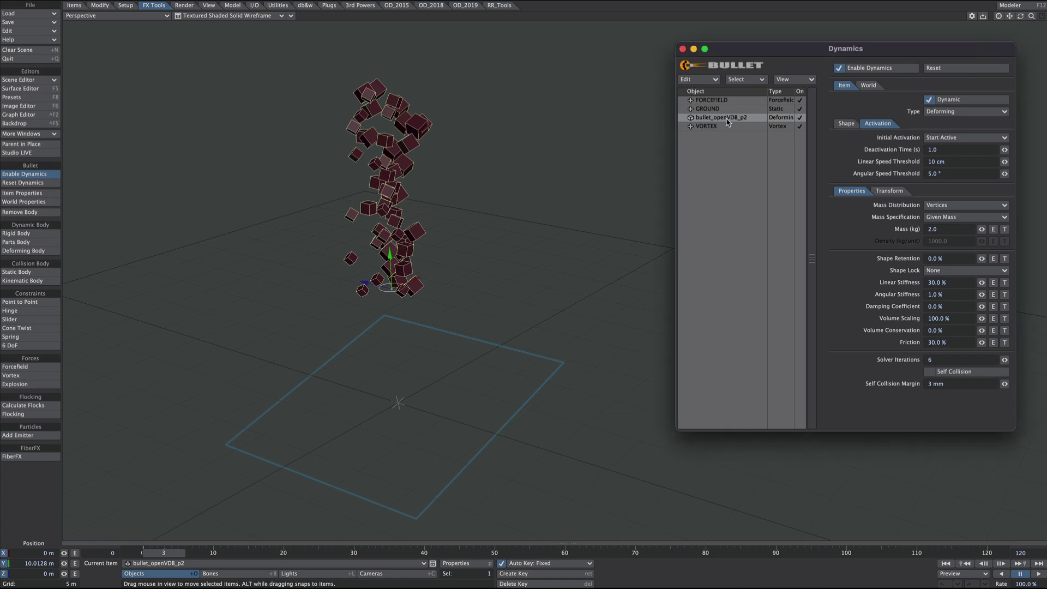
# - Bake the motion of bullet_openVDB_p2 to an MDD file with MD Multi-Baker
pyautogui.click(255, 6)
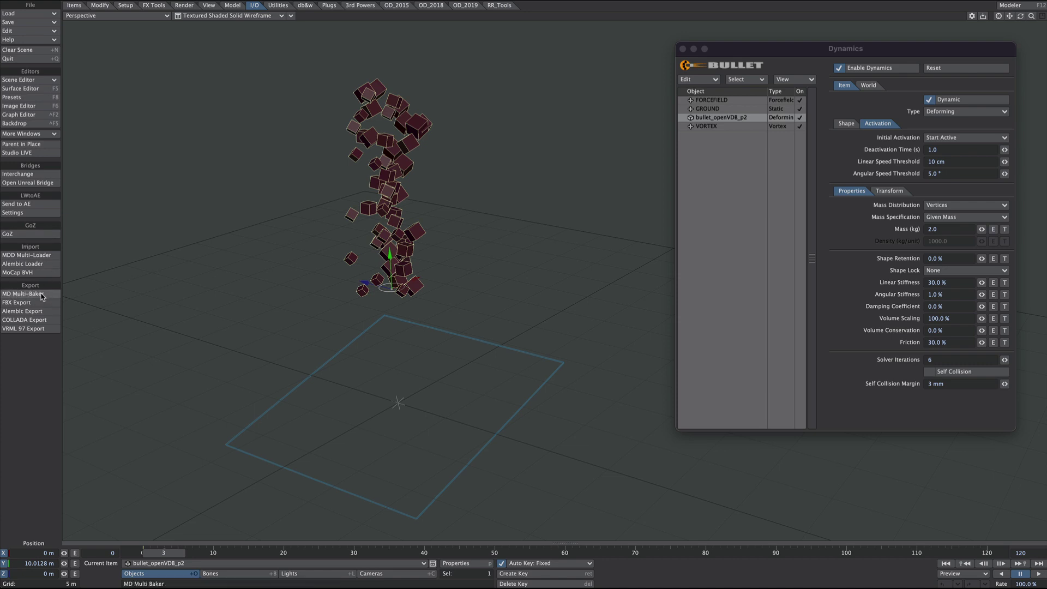
pyautogui.click(23, 294)
pyautogui.click(706, 156)
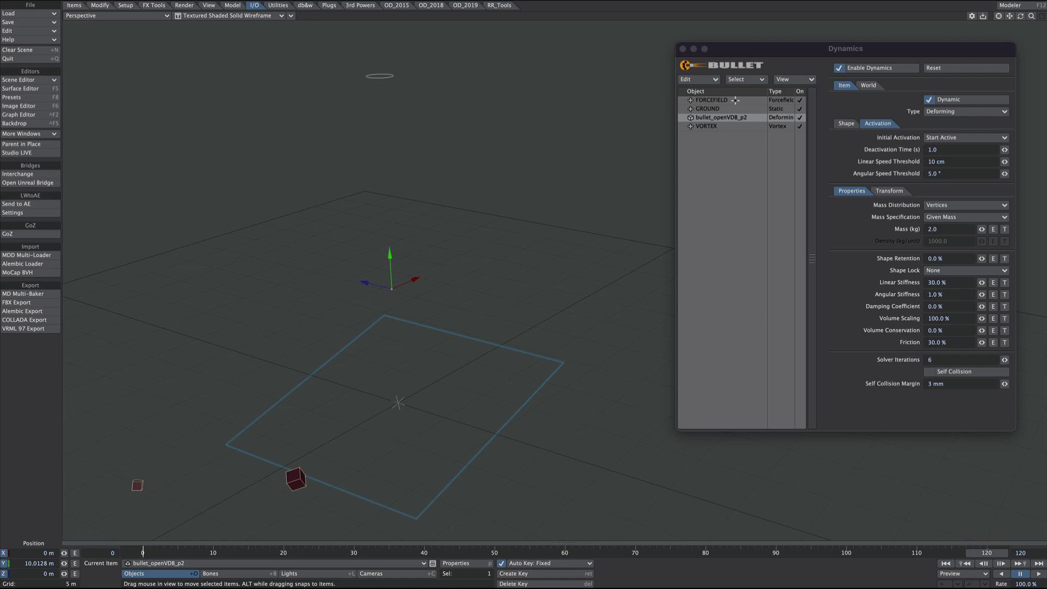
# - Turn off Bullet dynamics and disable the Nodal Displacement and Dynamics: Deforming modifiers on bullet_openVDB_p2
pyautogui.click(858, 69)
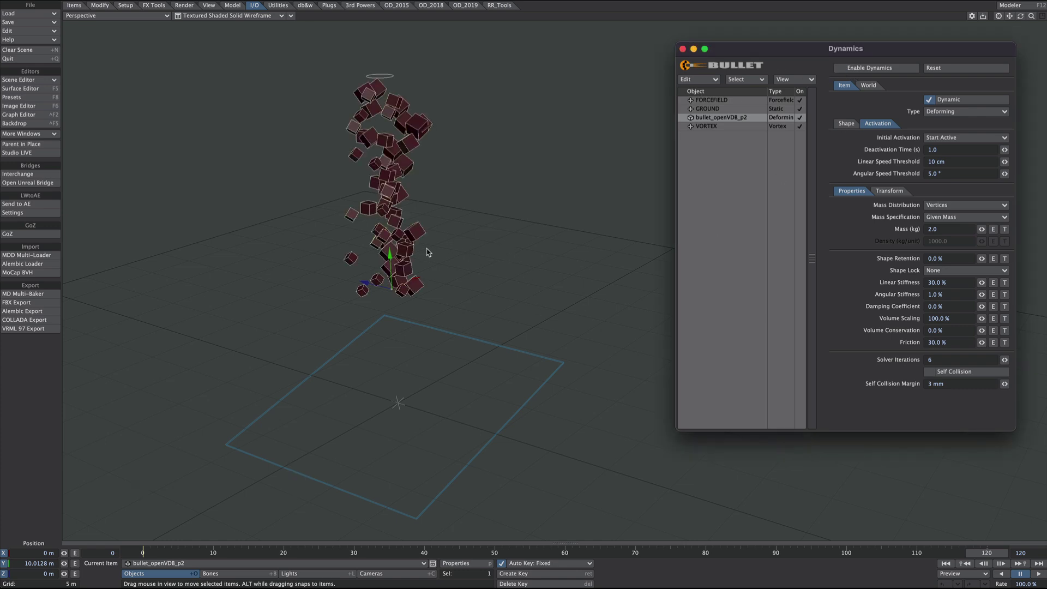
pyautogui.press('p')
pyautogui.click(681, 272)
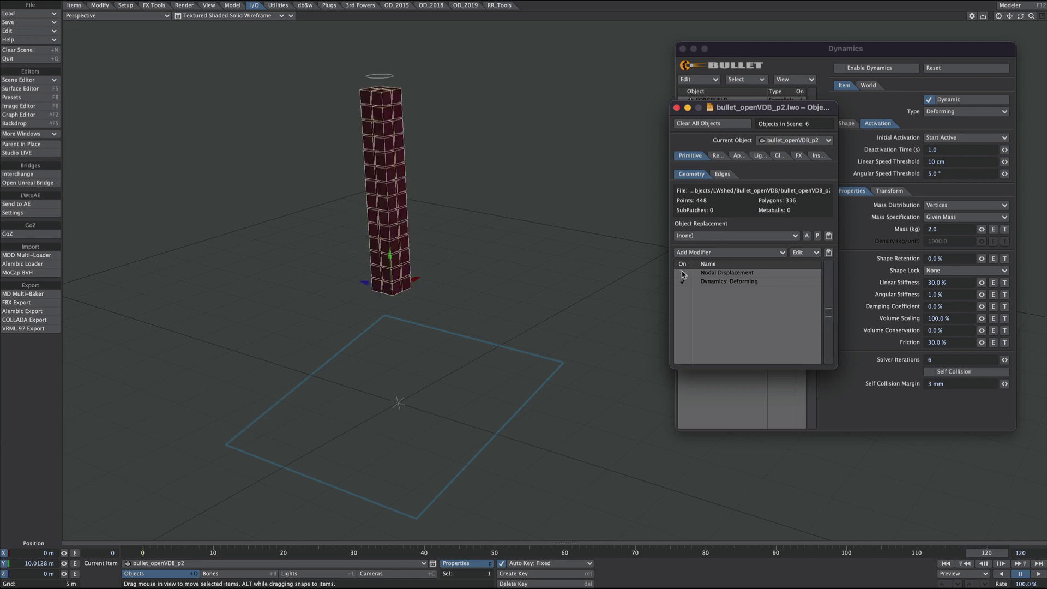
pyautogui.click(682, 281)
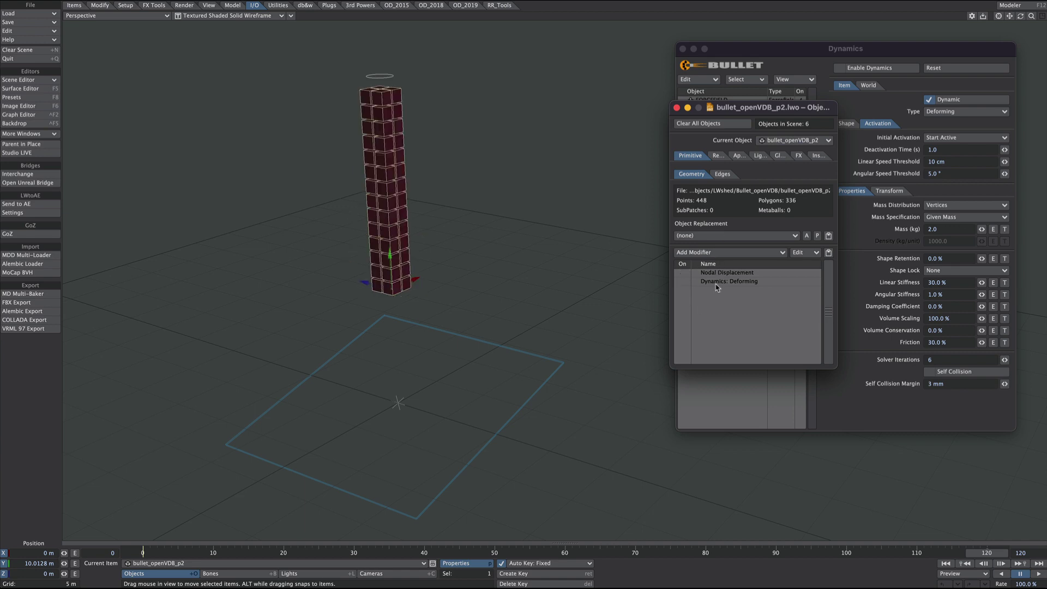
pyautogui.click(716, 252)
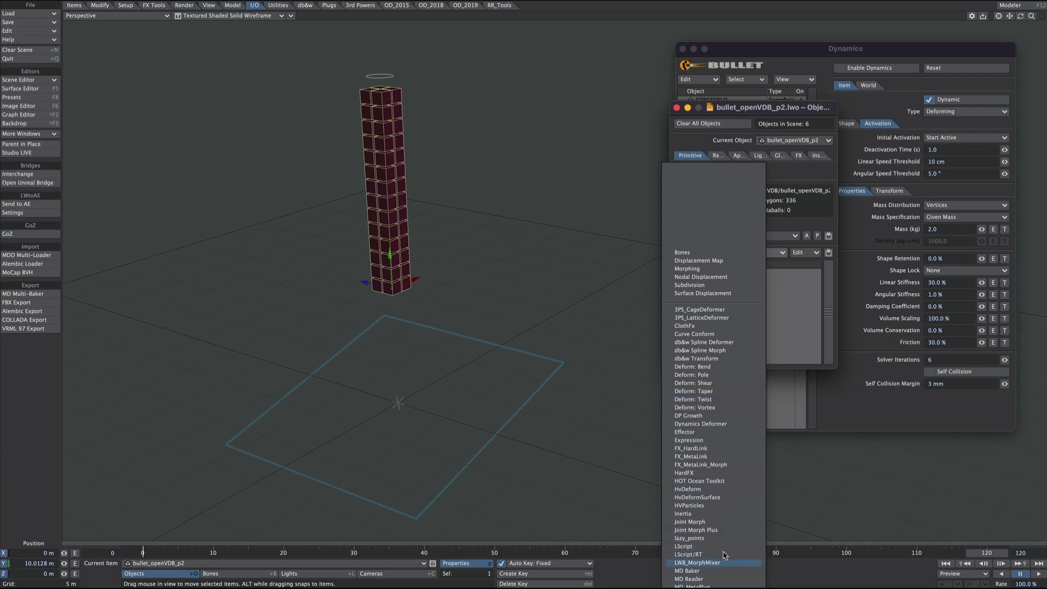
pyautogui.click(213, 388)
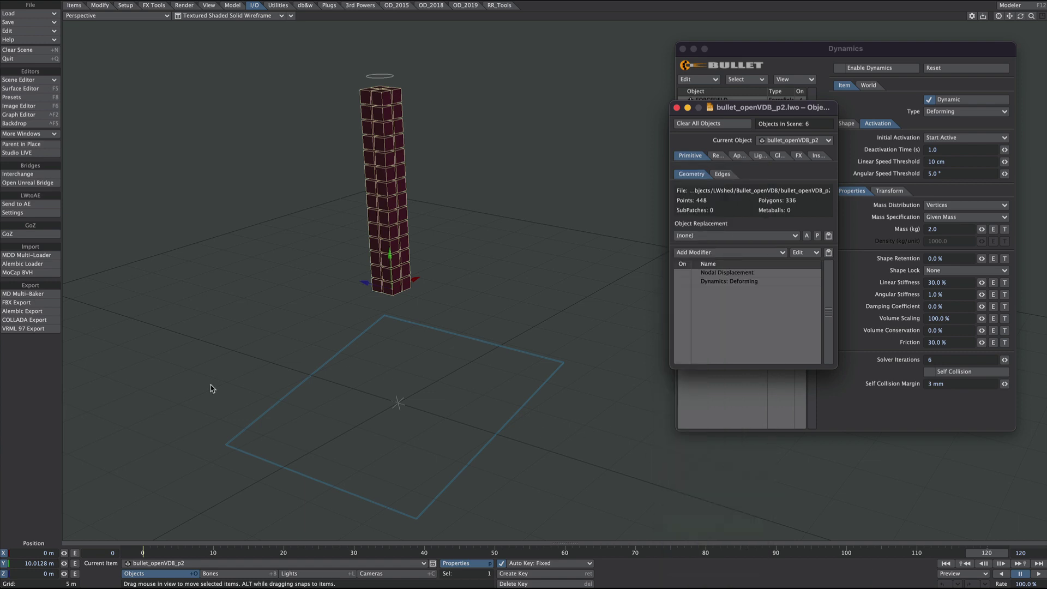
# - Load bullet_openVDB_p2.mdd from the P2 folder with MDD Multi-Loader and assign it to the bullet_openVDB_p2 object
pyautogui.click(26, 255)
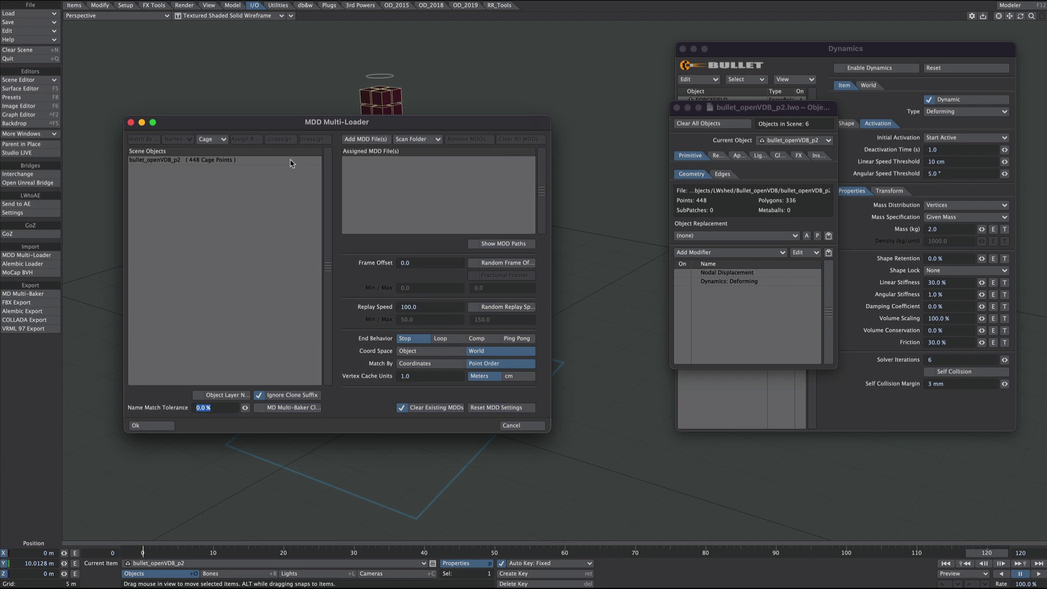
pyautogui.click(365, 139)
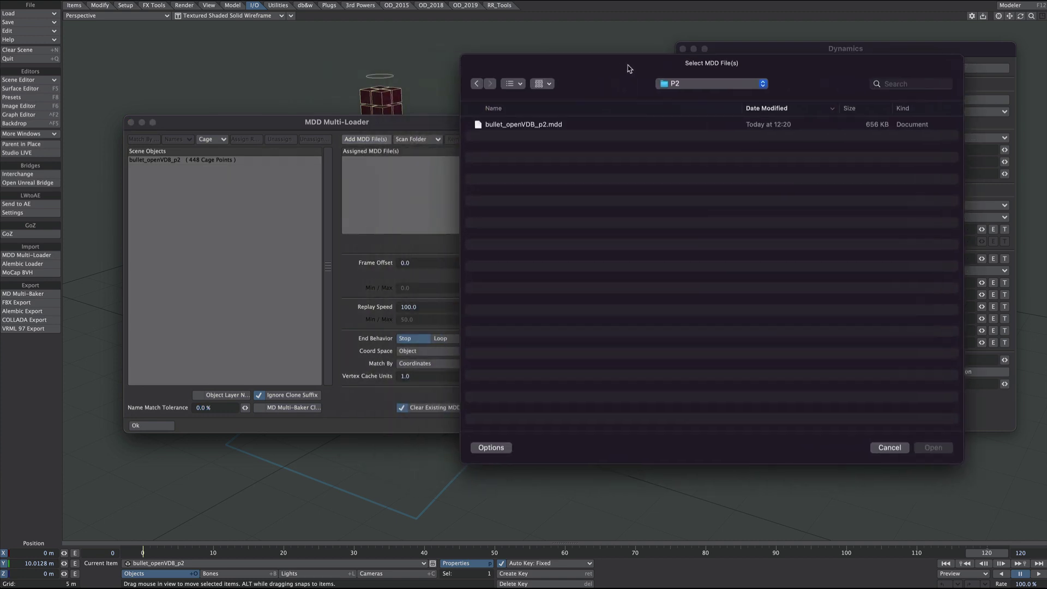
pyautogui.click(515, 126)
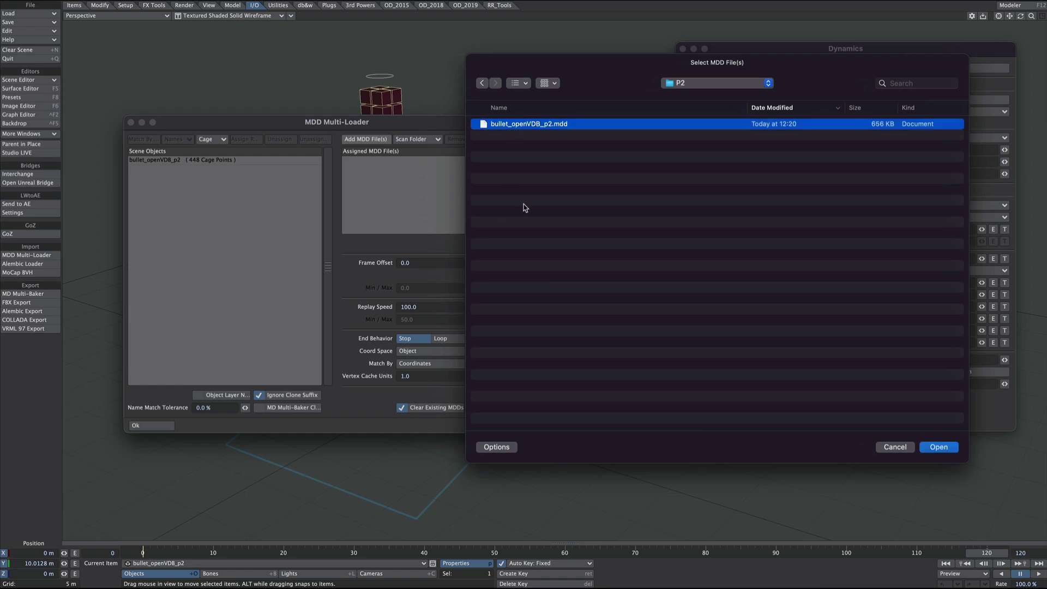
pyautogui.click(938, 447)
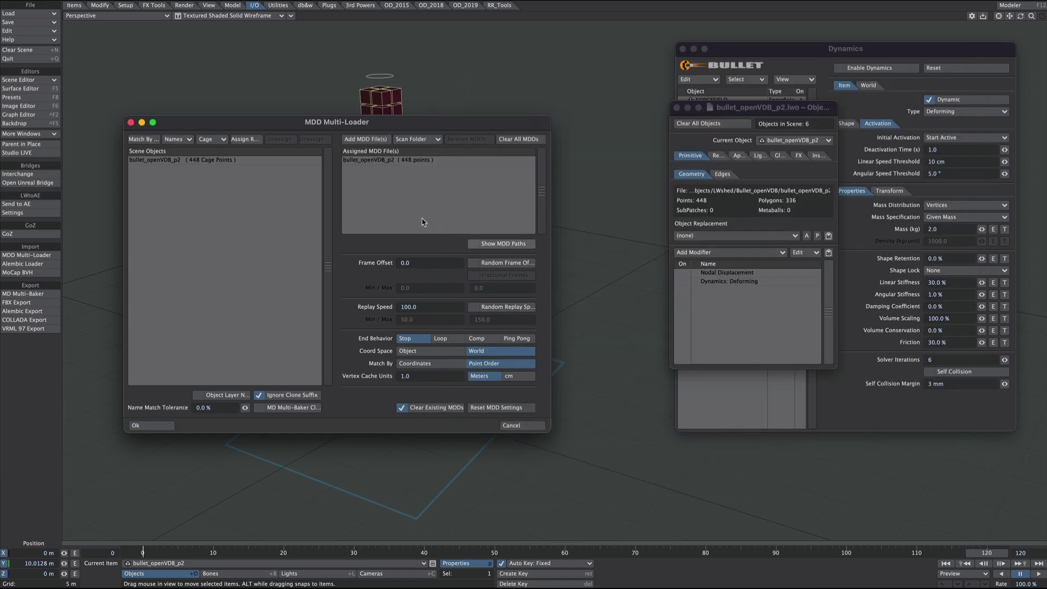
pyautogui.click(390, 159)
pyautogui.click(199, 160)
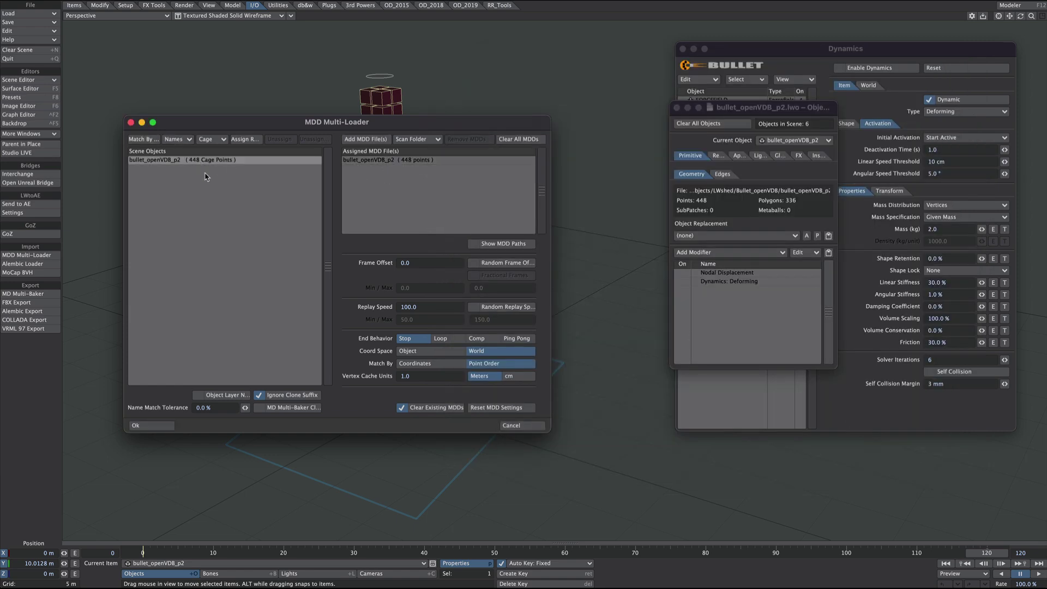
pyautogui.click(367, 160)
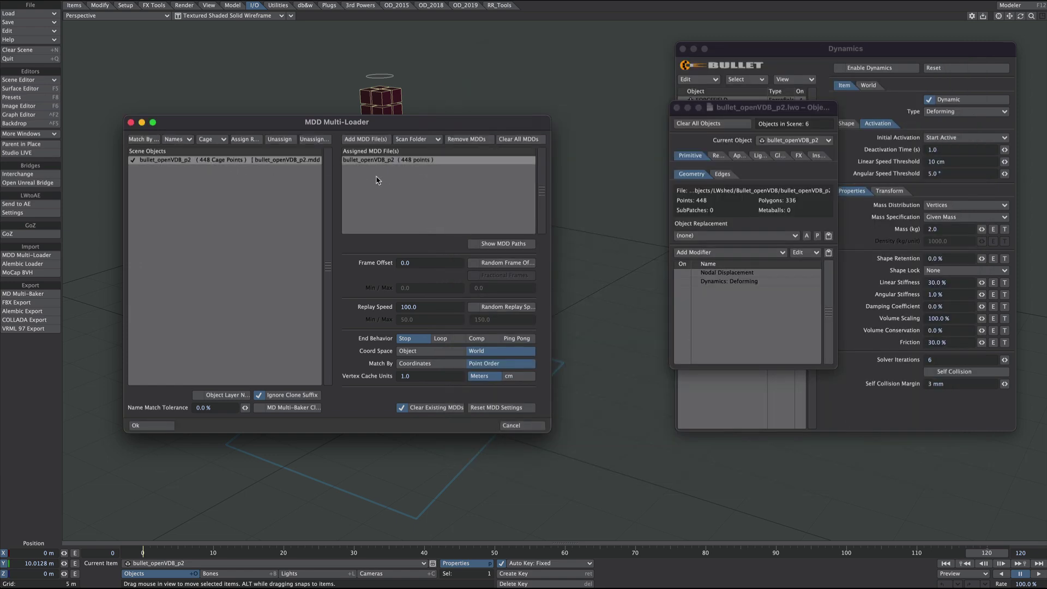
pyautogui.click(151, 426)
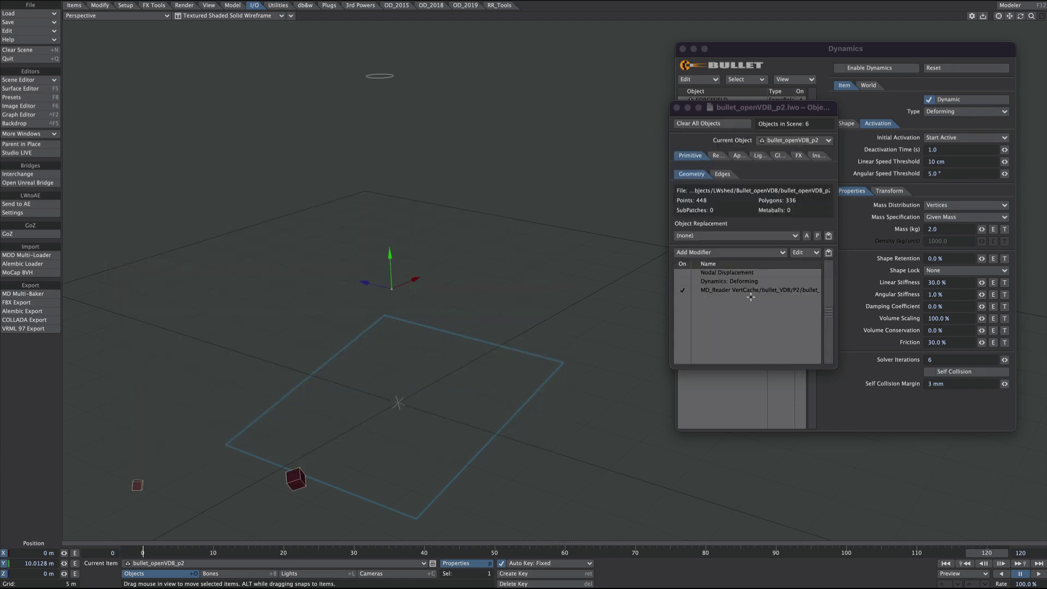
# - Close the object properties, play back the baked cube motion, and stop playback
pyautogui.click(677, 108)
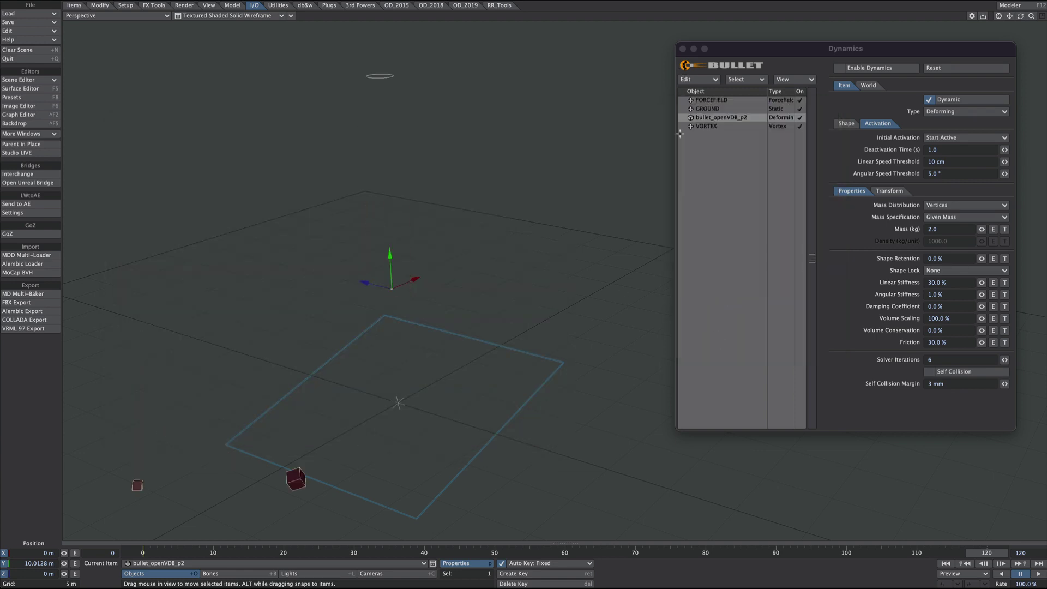
pyautogui.click(1038, 574)
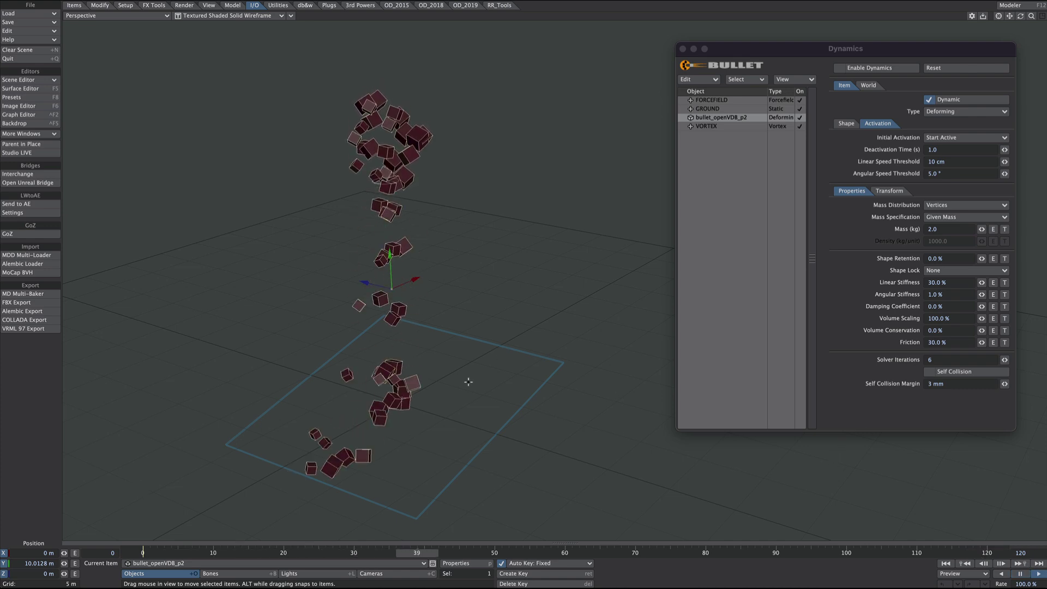
pyautogui.click(1020, 573)
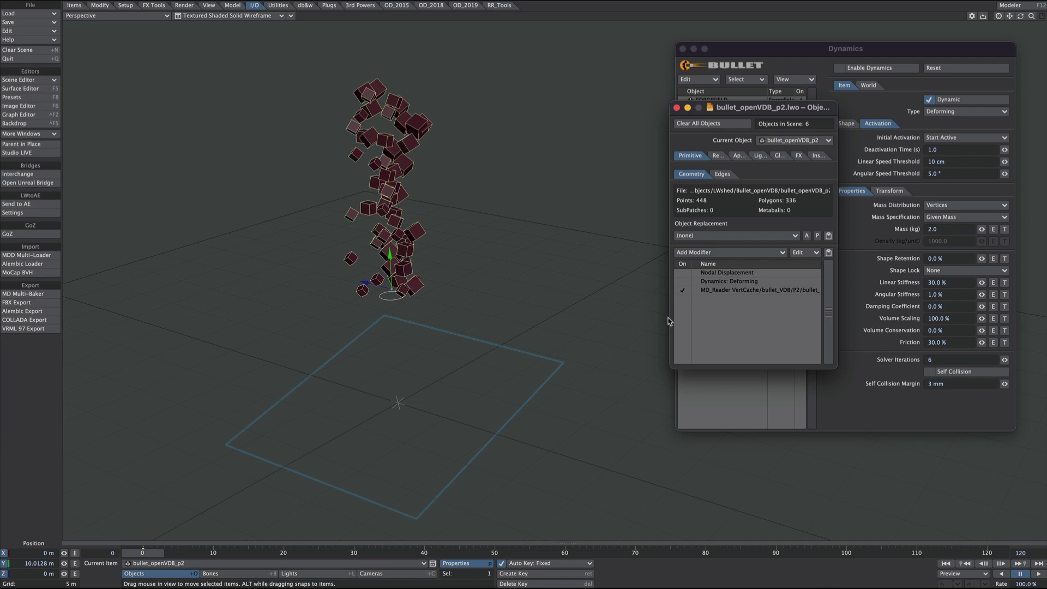
# - Toggle the MD_Reader modifier of bullet_openVDB_p2 off and on to examine its effect on the cubes from several angles
pyautogui.click(681, 277)
pyautogui.moveTo(716, 275); pyautogui.dragTo(709, 324)
pyautogui.click(682, 291)
pyautogui.click(683, 290)
pyautogui.keyDown('alt'); pyautogui.moveTo(397, 230); pyautogui.dragTo(419, 239); pyautogui.keyUp('alt')
pyautogui.keyDown('alt'); pyautogui.moveTo(611, 256); pyautogui.dragTo(637, 260); pyautogui.keyUp('alt')
pyautogui.click(683, 291)
pyautogui.click(684, 290)
pyautogui.click(684, 291)
pyautogui.keyDown('alt'); pyautogui.moveTo(423, 225); pyautogui.dragTo(569, 176); pyautogui.keyUp('alt')
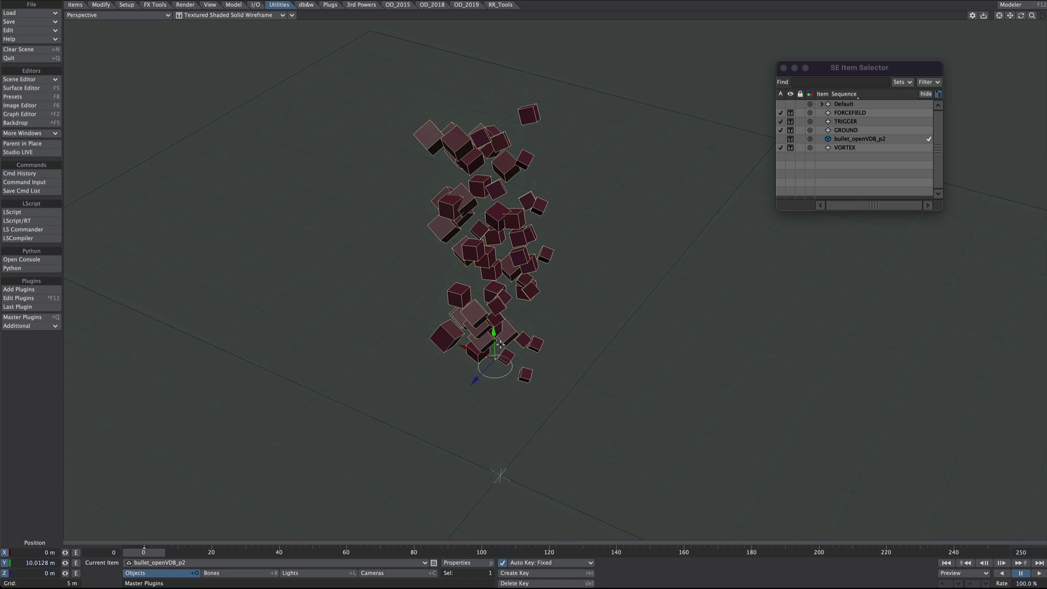
# - Add a null object named VDB and set its item colour to green
pyautogui.keyDown('ctrl'); pyautogui.keyDown('alt'); pyautogui.moveTo(509, 241); pyautogui.dragTo(451, 366); pyautogui.keyUp('alt'); pyautogui.keyUp('ctrl')
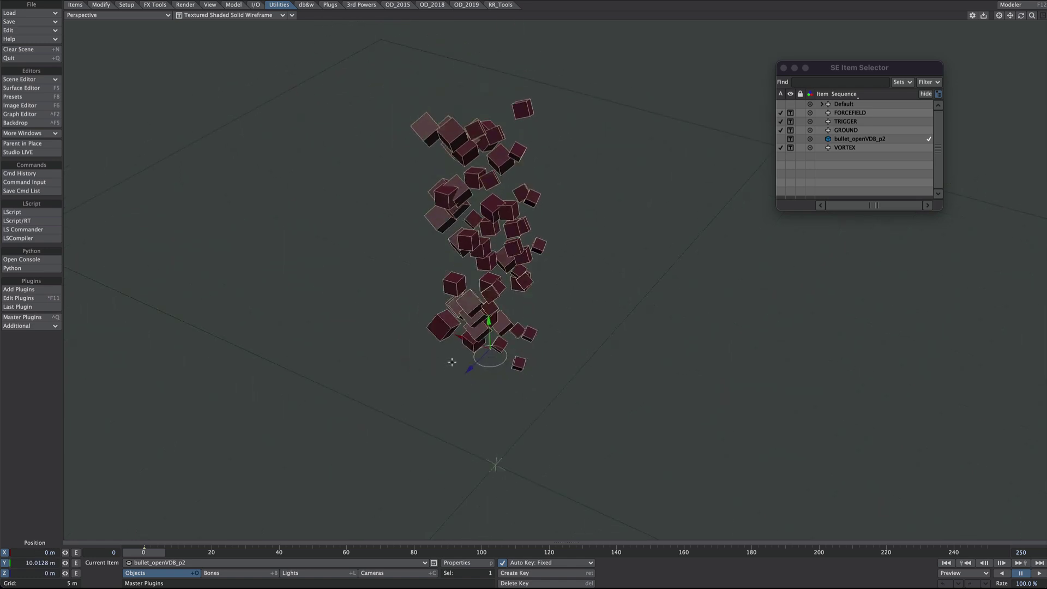
pyautogui.keyDown('ctrl'); pyautogui.keyDown('alt'); pyautogui.moveTo(480, 267); pyautogui.dragTo(531, 245); pyautogui.keyUp('alt'); pyautogui.keyUp('ctrl')
pyautogui.keyDown('alt'); pyautogui.moveTo(518, 254); pyautogui.dragTo(514, 268); pyautogui.keyUp('alt')
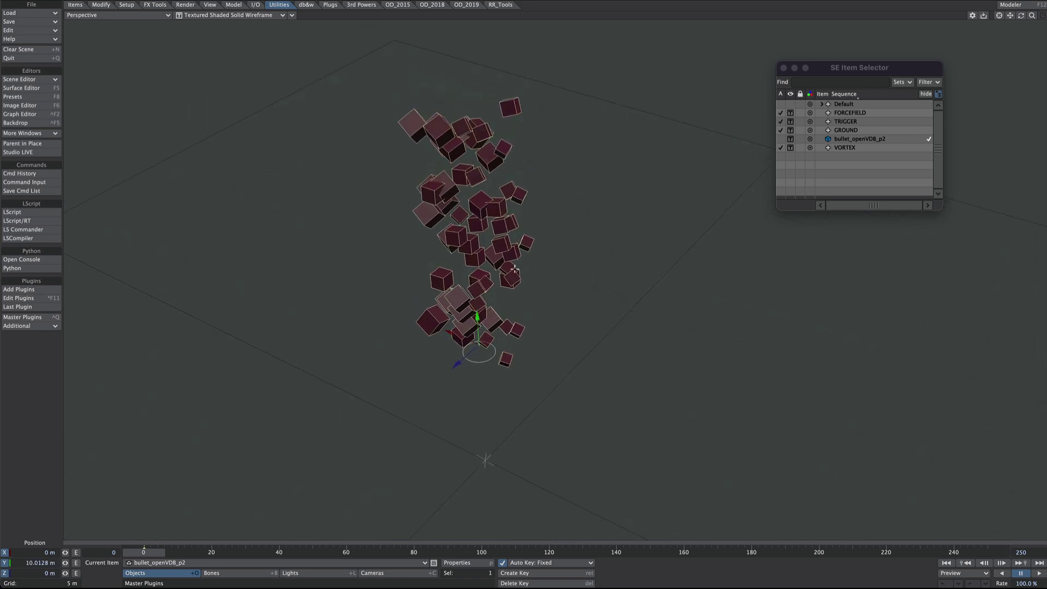
pyautogui.hotkey('ctrl', 'n')
pyautogui.write('VDB')
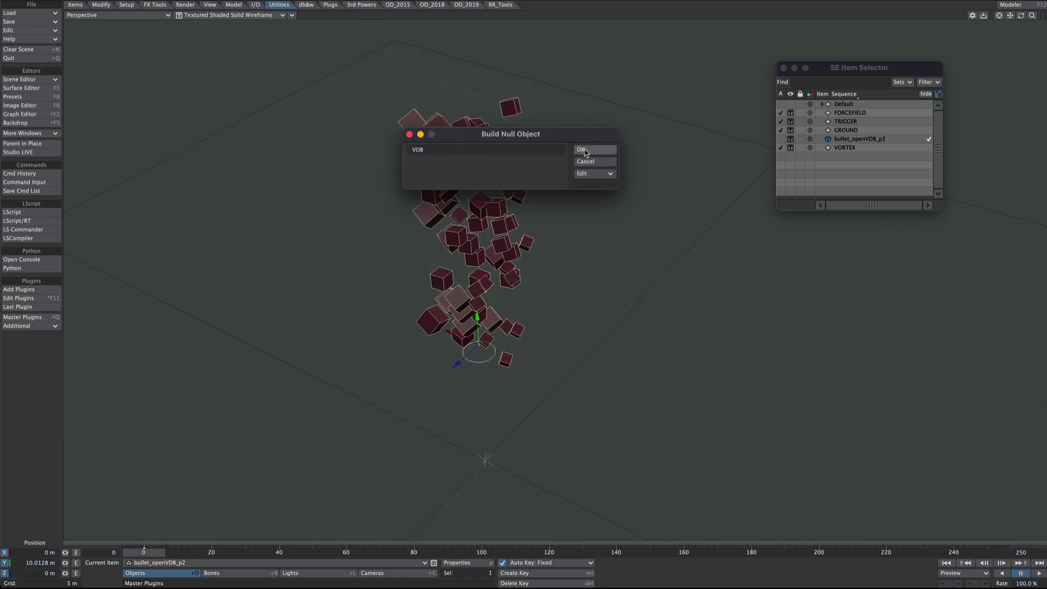
pyautogui.click(585, 153)
pyautogui.click(809, 157)
pyautogui.click(823, 236)
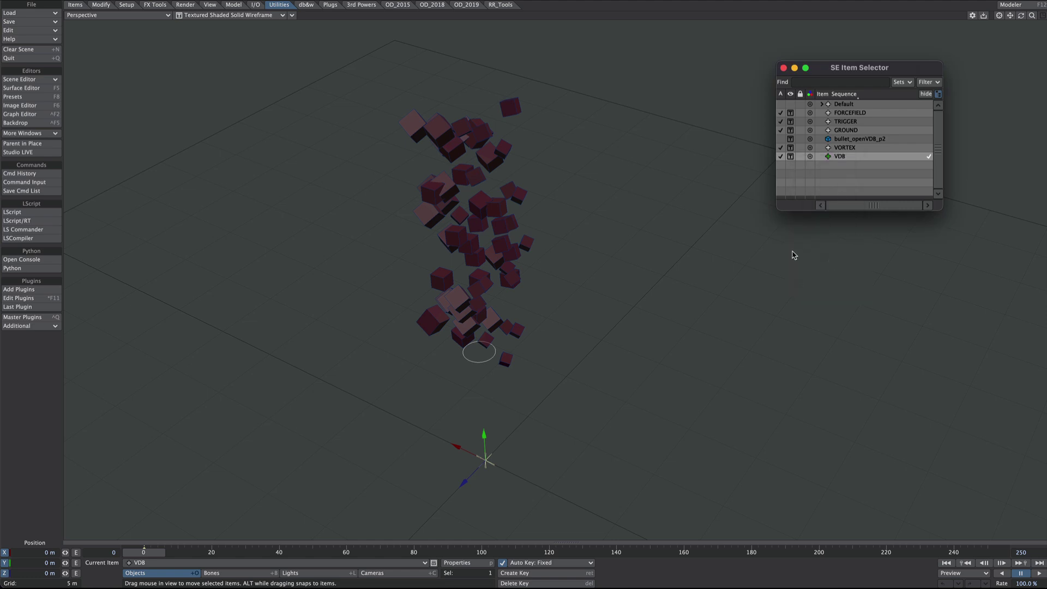
# - Set the VDB null's Object Replacement to OpenVDB Evaluator and open its node editor
pyautogui.press('p')
pyautogui.moveTo(895, 308); pyautogui.dragTo(723, 181)
pyautogui.click(639, 322)
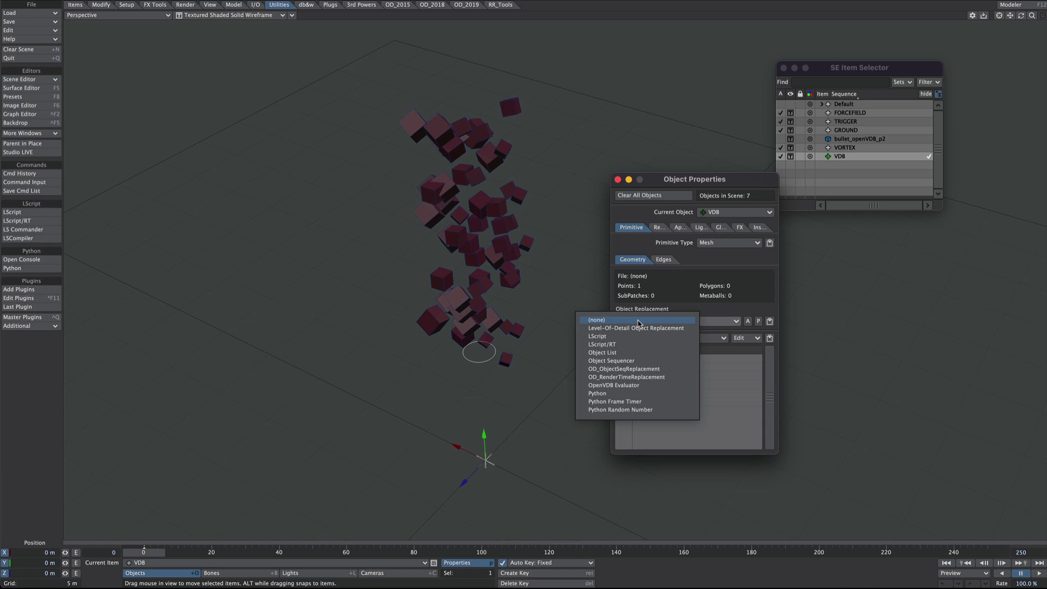
pyautogui.click(665, 386)
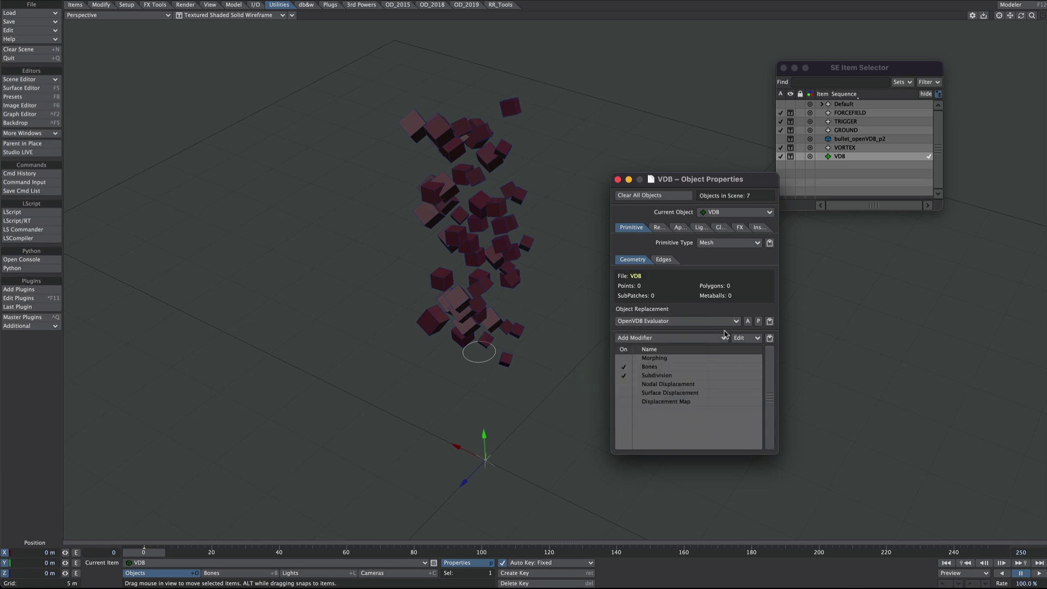
pyautogui.click(760, 321)
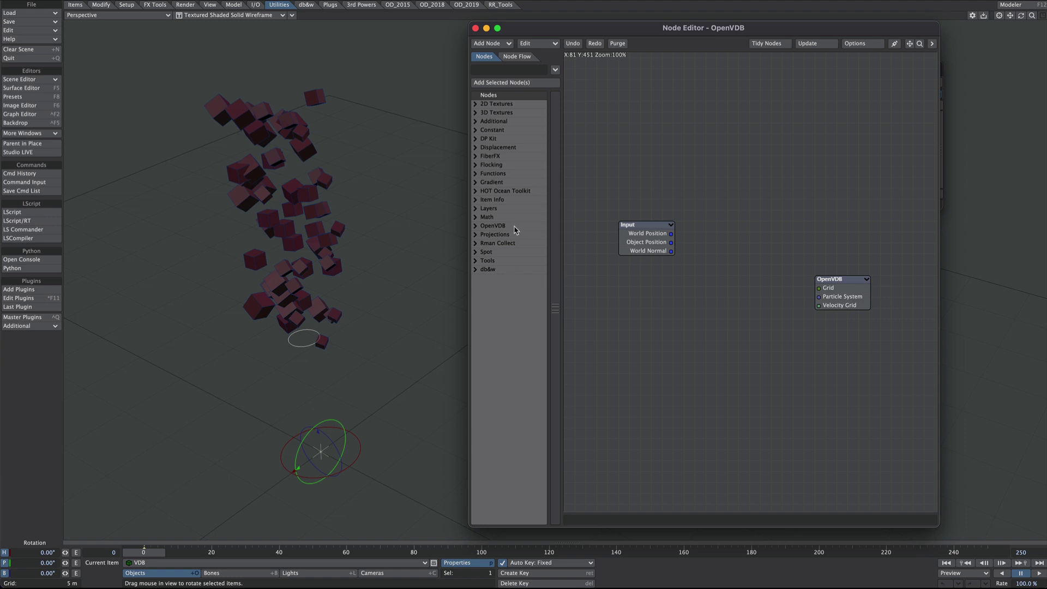
# - Add an OpenVDB Mesh To Volume node and place it below the Input node
pyautogui.click(486, 227)
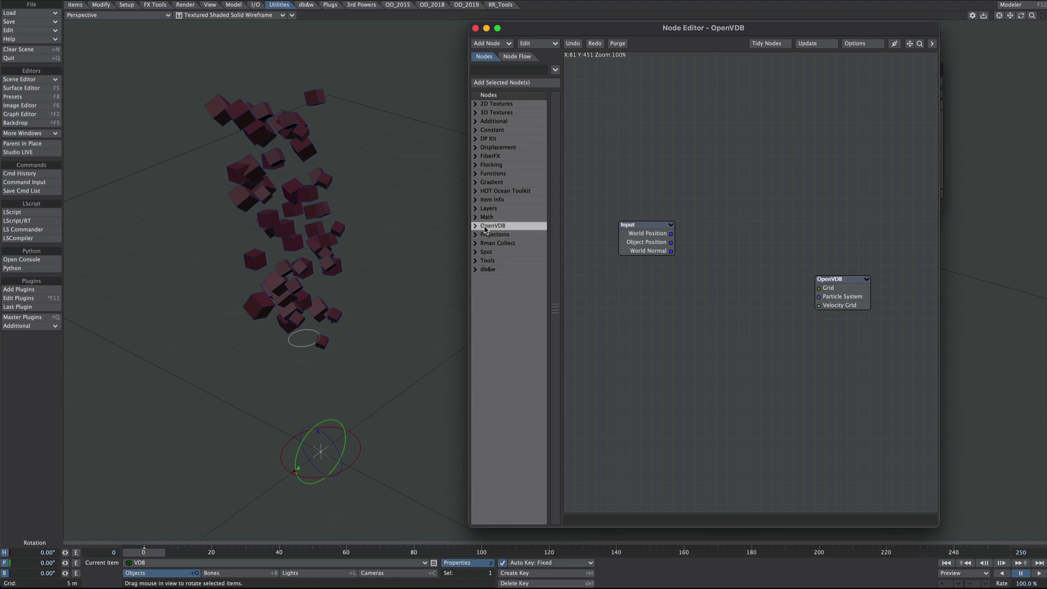
pyautogui.click(478, 229)
pyautogui.click(478, 229)
pyautogui.click(482, 231)
pyautogui.click(477, 230)
pyautogui.click(478, 230)
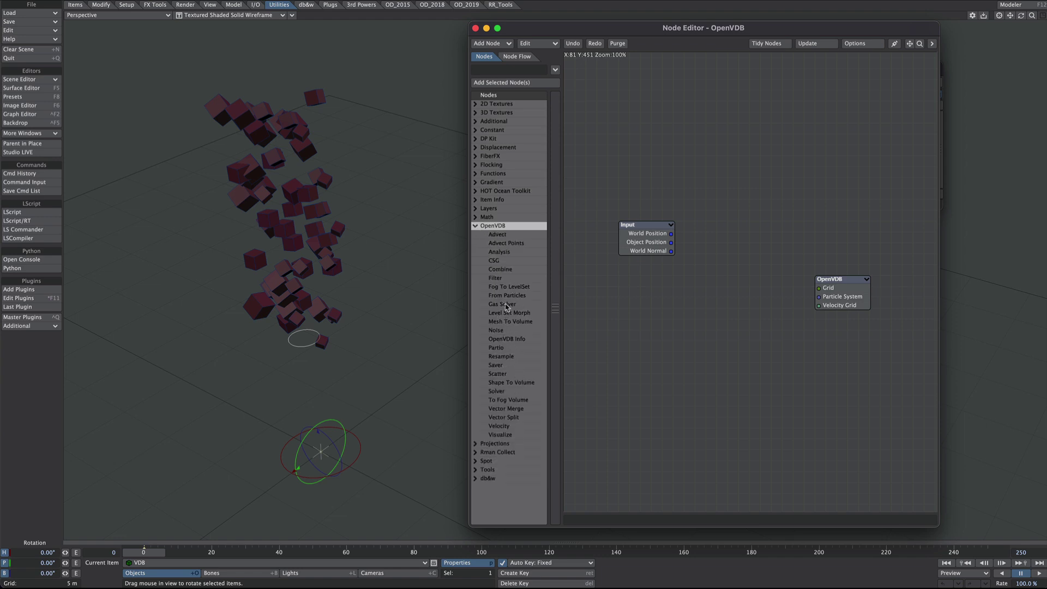
pyautogui.doubleClick(510, 322)
pyautogui.moveTo(753, 295); pyautogui.dragTo(670, 318)
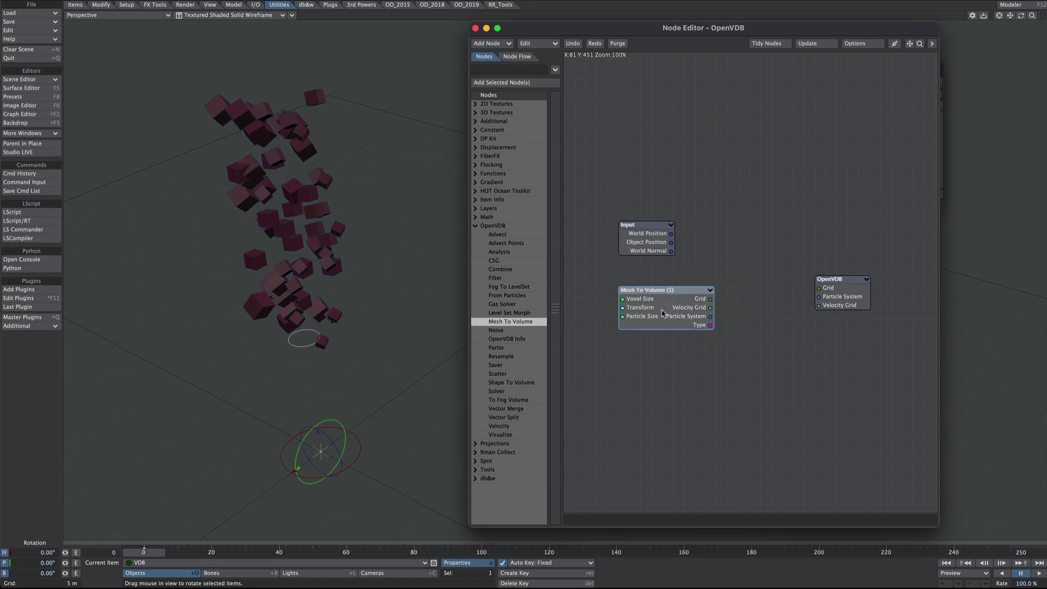
# - Set Mesh To Volume to target bullet_openVDB_p2 as a Level Set in World space, and connect its Grid output to the OpenVDB Grid input
pyautogui.doubleClick(662, 311)
pyautogui.moveTo(935, 453); pyautogui.dragTo(489, 130)
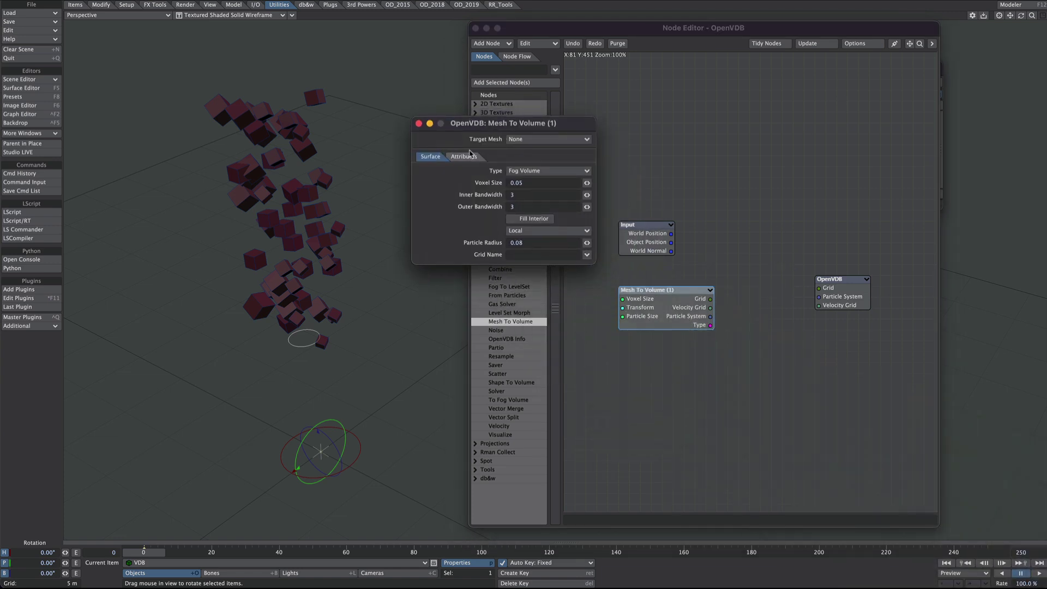
pyautogui.click(518, 140)
pyautogui.click(534, 178)
pyautogui.click(520, 173)
pyautogui.click(528, 179)
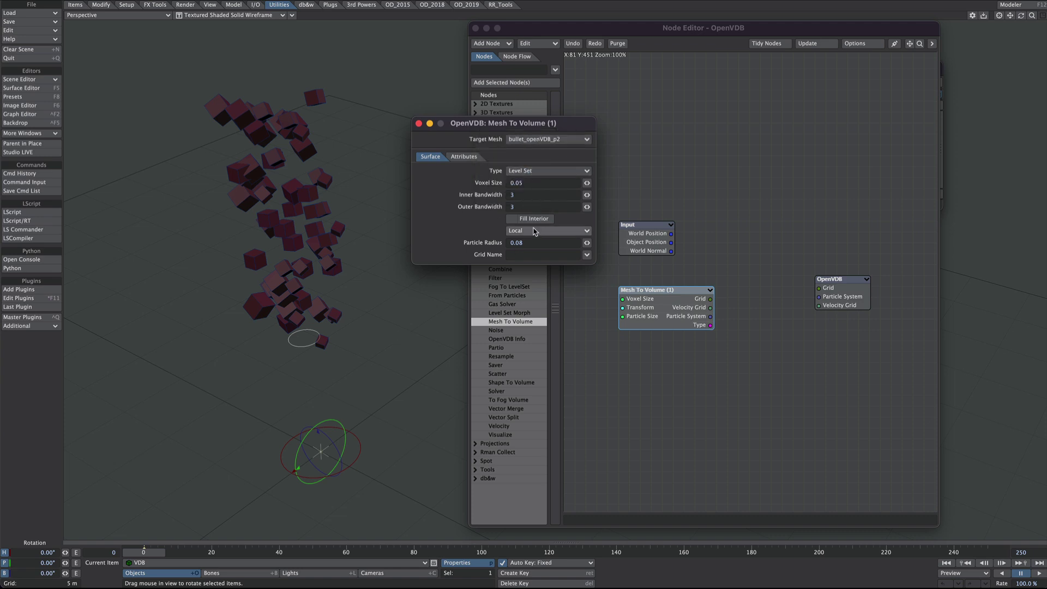
pyautogui.click(531, 231)
pyautogui.click(532, 239)
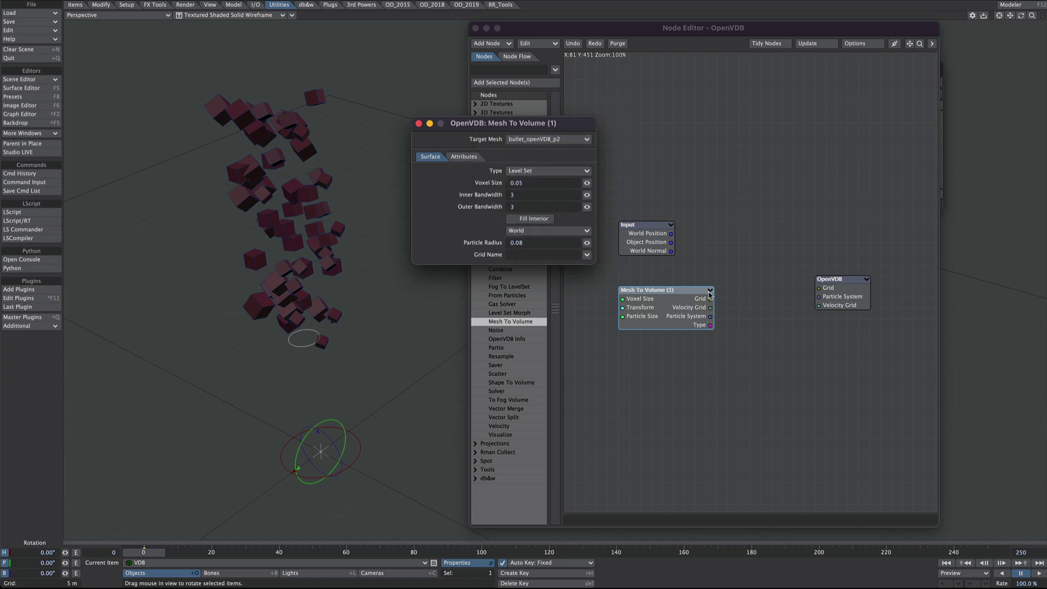
pyautogui.moveTo(710, 300); pyautogui.dragTo(818, 288)
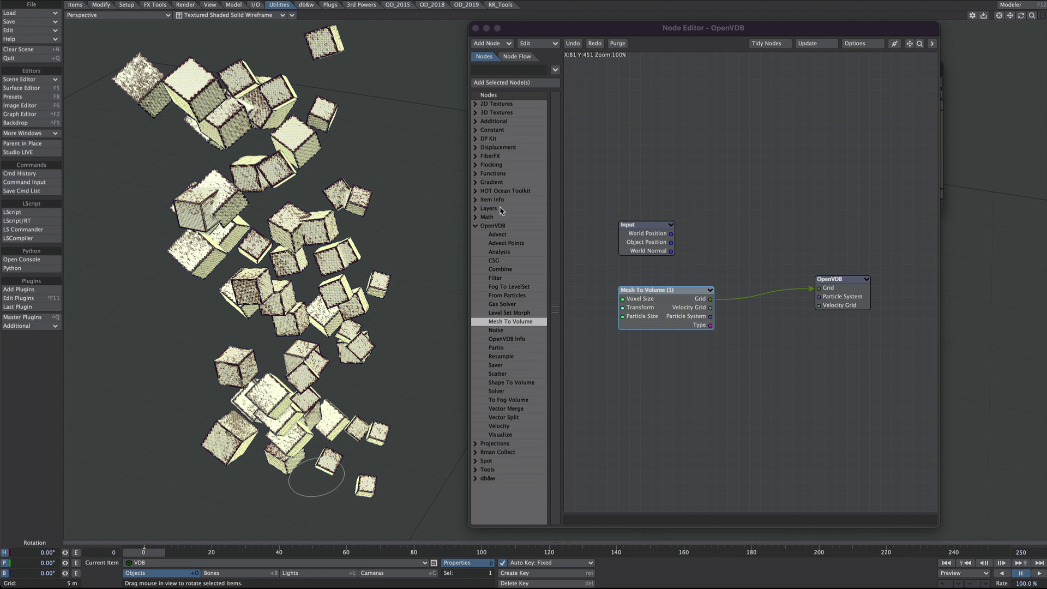
# - Set the Mesh To Volume voxel size to 0.1, check the resulting mesh, and close the node's settings
pyautogui.doubleClick(656, 287)
pyautogui.moveTo(516, 184); pyautogui.dragTo(554, 193)
pyautogui.write('1')
pyautogui.click(391, 212)
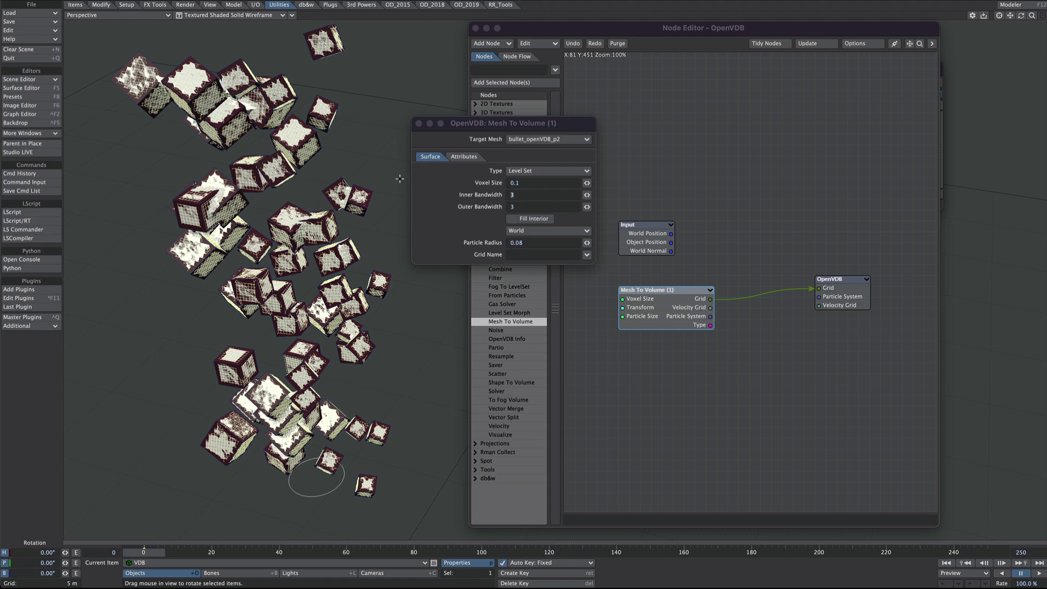
pyautogui.keyDown('alt'); pyautogui.moveTo(391, 212); pyautogui.dragTo(389, 128); pyautogui.keyUp('alt')
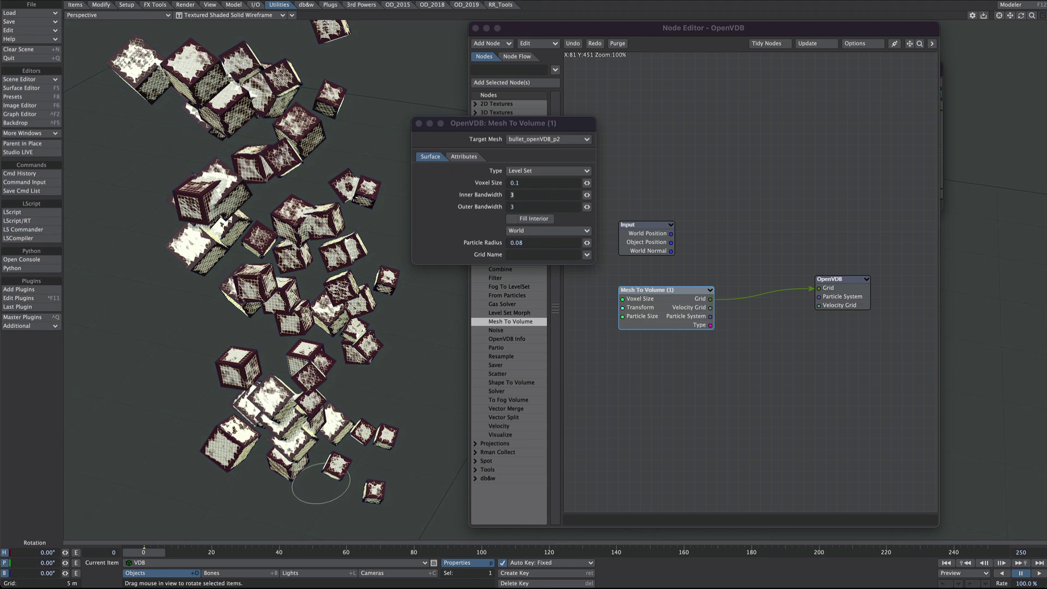
pyautogui.click(419, 124)
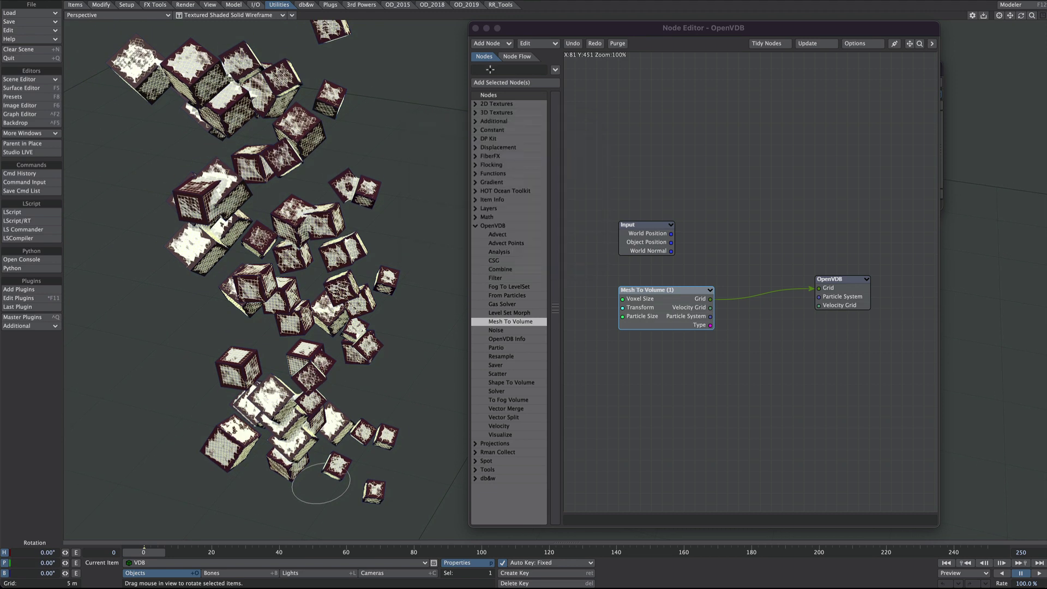
# - Add an OpenVDB Filter node and connect it between Mesh To Volume's Grid output and the OpenVDB Grid input
pyautogui.doubleClick(498, 279)
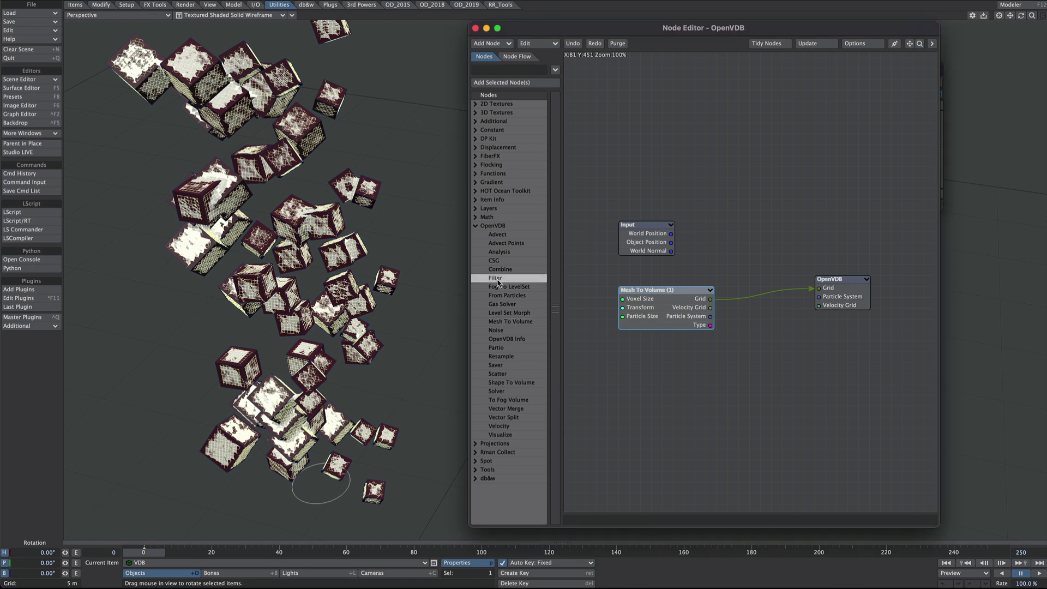
pyautogui.moveTo(662, 315); pyautogui.dragTo(629, 304)
pyautogui.moveTo(741, 276); pyautogui.dragTo(723, 357)
pyautogui.moveTo(677, 287); pyautogui.dragTo(819, 287)
# - Set the Filter node's type to Dilate with a voxel offset of 3.0 and close its settings
pyautogui.doubleClick(725, 361)
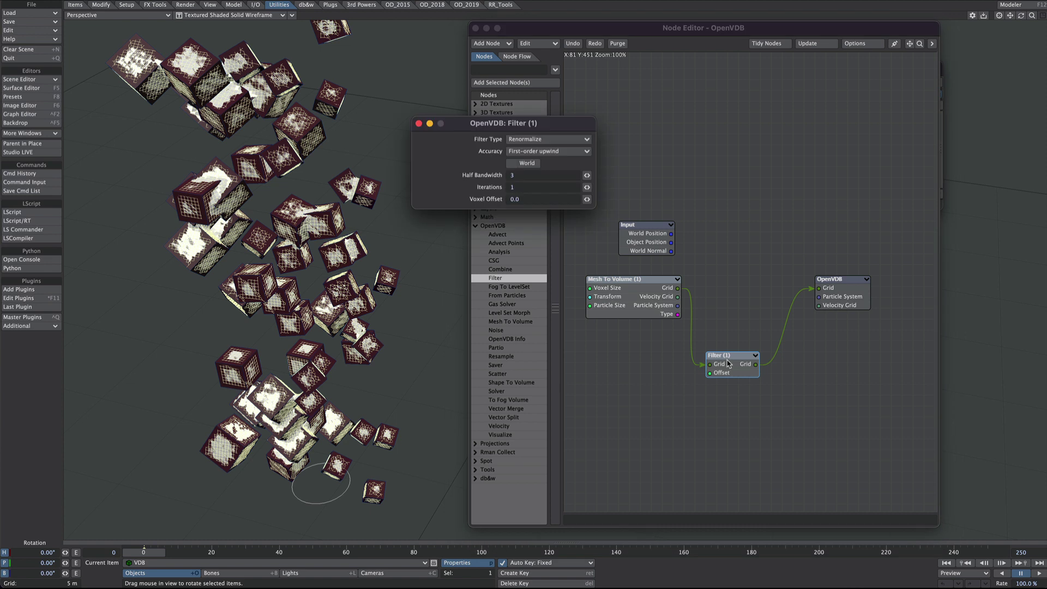
pyautogui.click(531, 140)
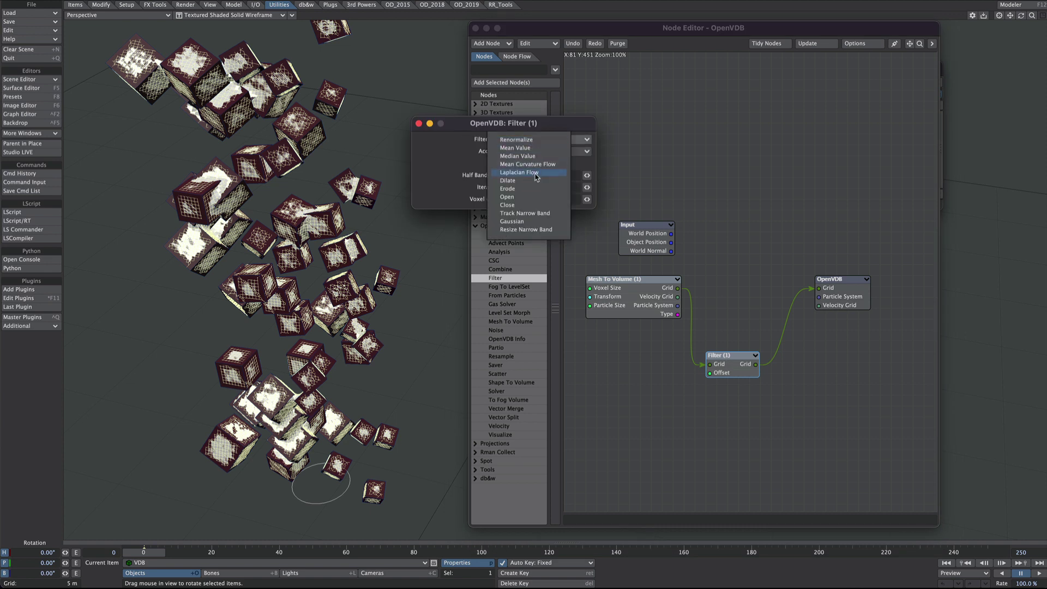
pyautogui.click(577, 185)
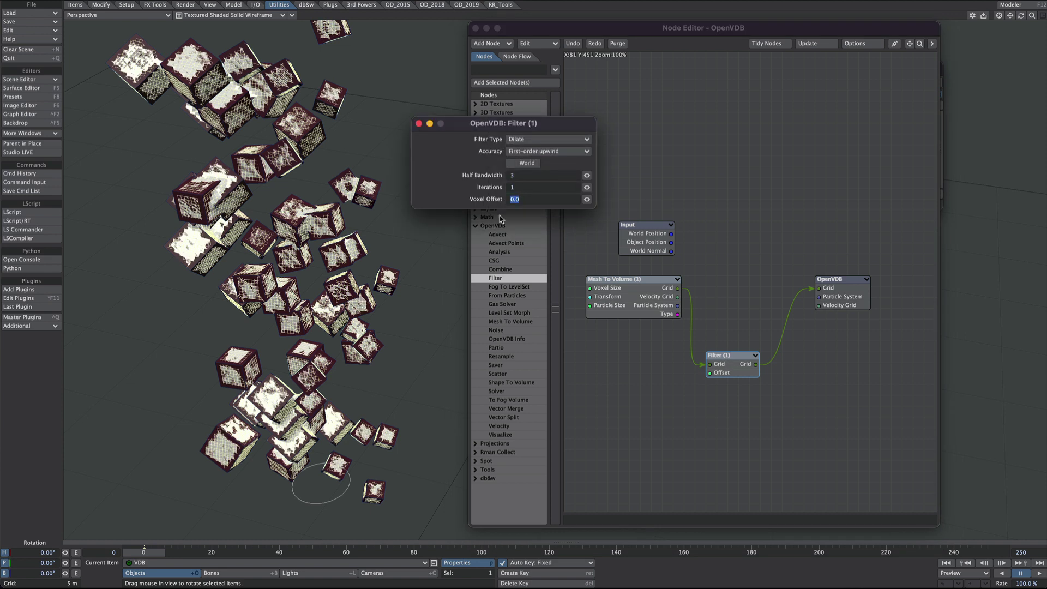
pyautogui.write('3')
pyautogui.press('Return')
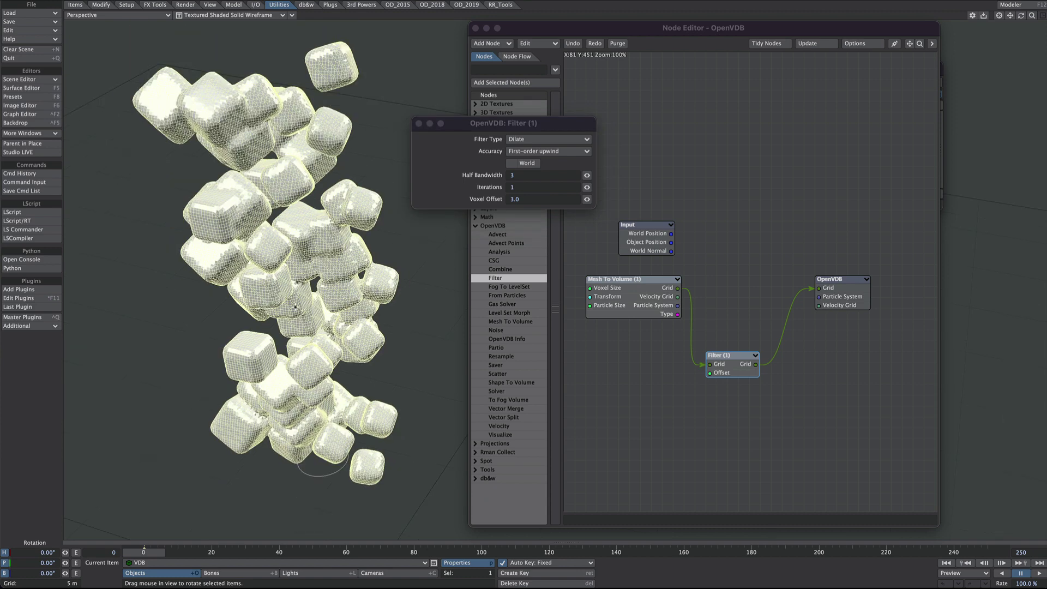
pyautogui.click(418, 123)
# - Insert a second Filter node between the first Filter and OpenVDB, and set it to Gaussian with a voxel offset of 3.0
pyautogui.doubleClick(506, 279)
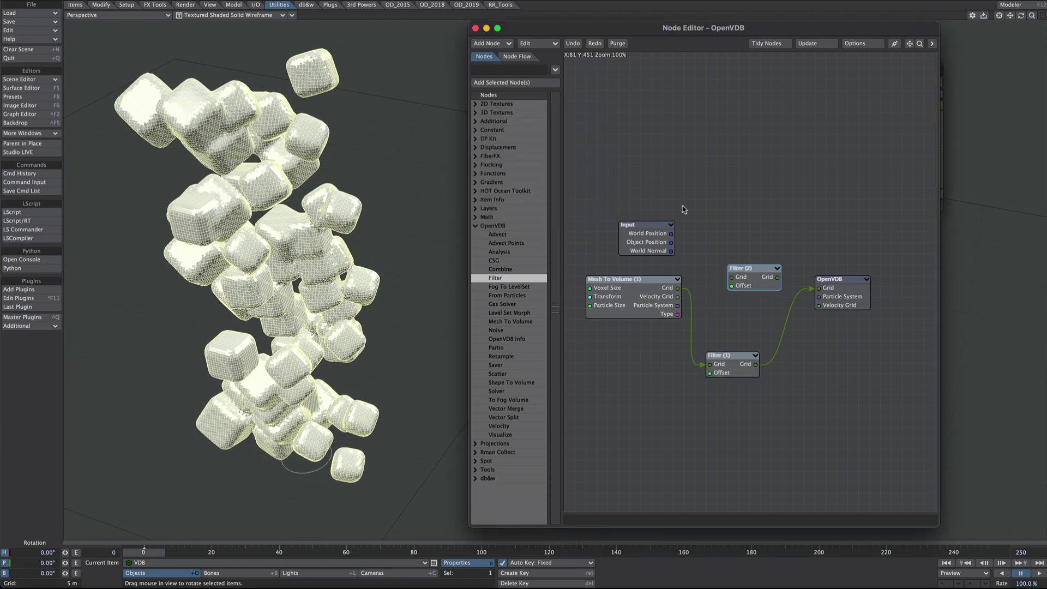
pyautogui.moveTo(755, 364); pyautogui.dragTo(818, 288)
pyautogui.doubleClick(762, 283)
pyautogui.click(548, 139)
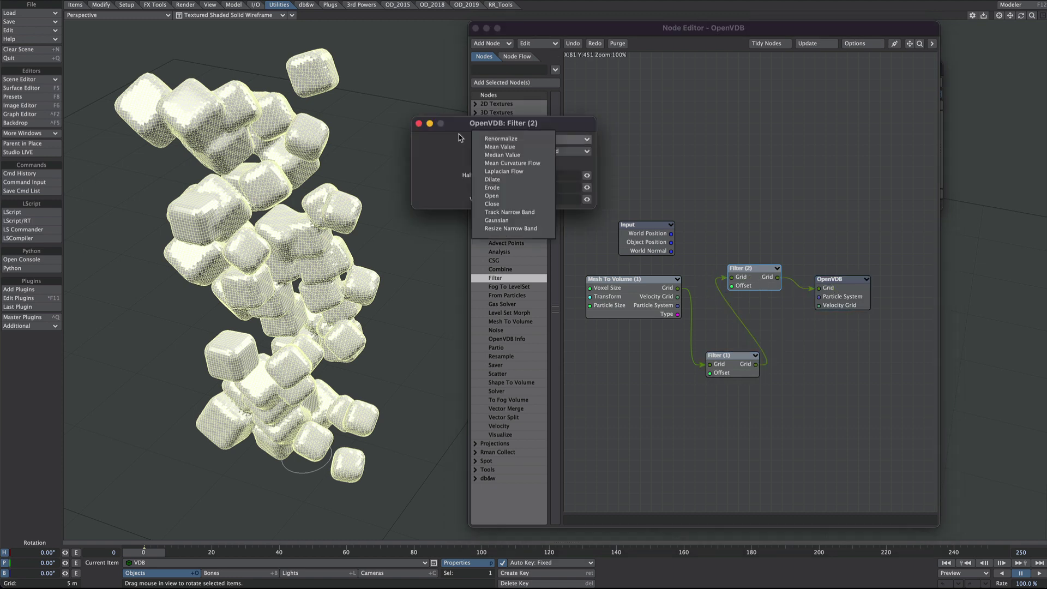
pyautogui.click(515, 226)
pyautogui.click(524, 199)
pyautogui.write('3')
pyautogui.press('Return')
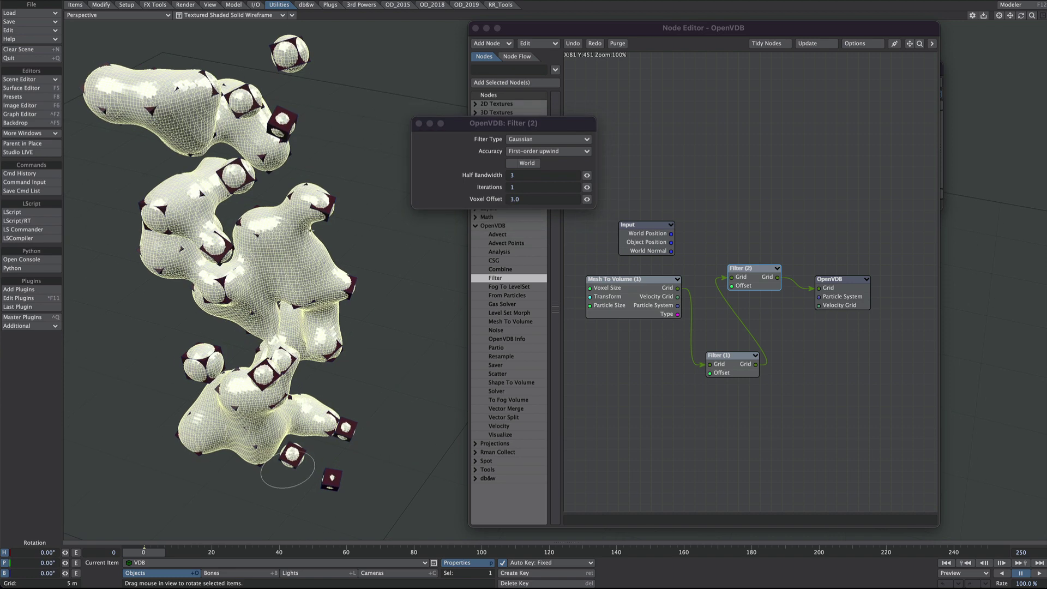
# - Set the Mesh To Volume voxel size to 0.2
pyautogui.doubleClick(621, 291)
pyautogui.doubleClick(515, 183)
pyautogui.write('2')
pyautogui.press('Return')
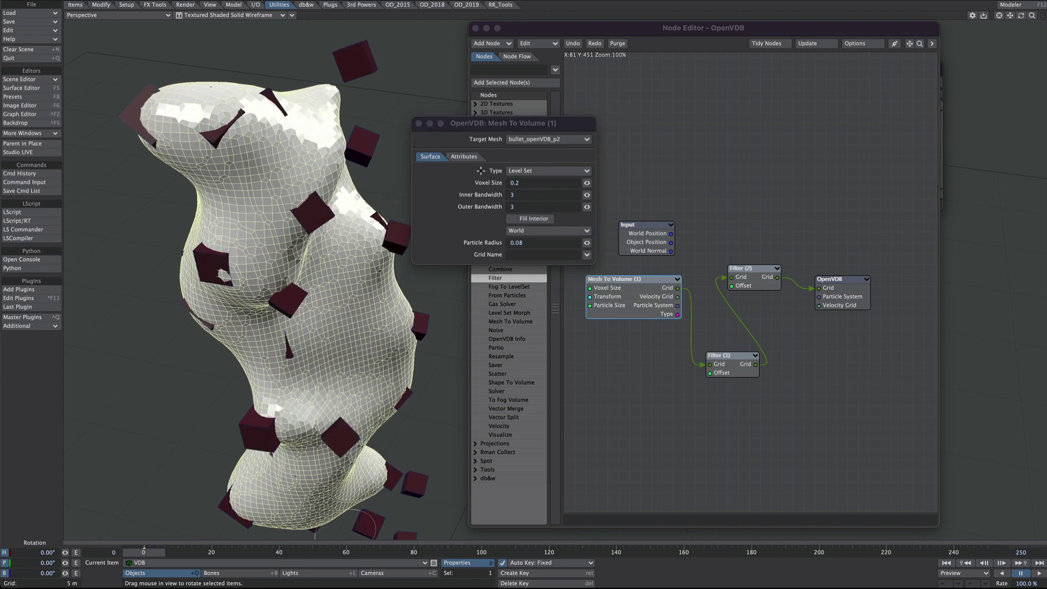
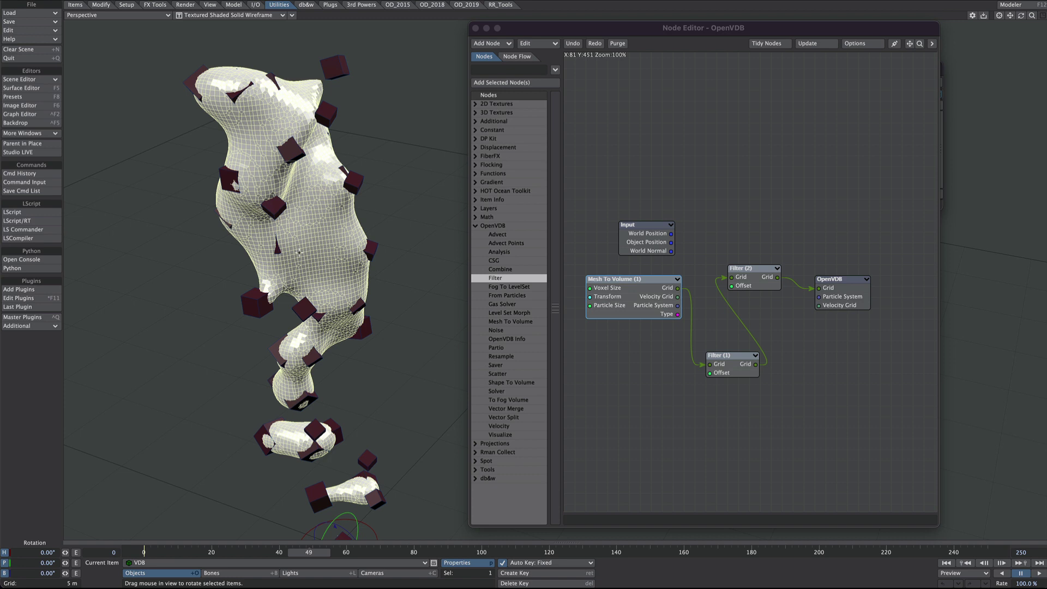
# - Delete the Mesh To Volume and both Filter nodes, and add a fresh Mesh To Volume node below the Input node
pyautogui.press('Delete')
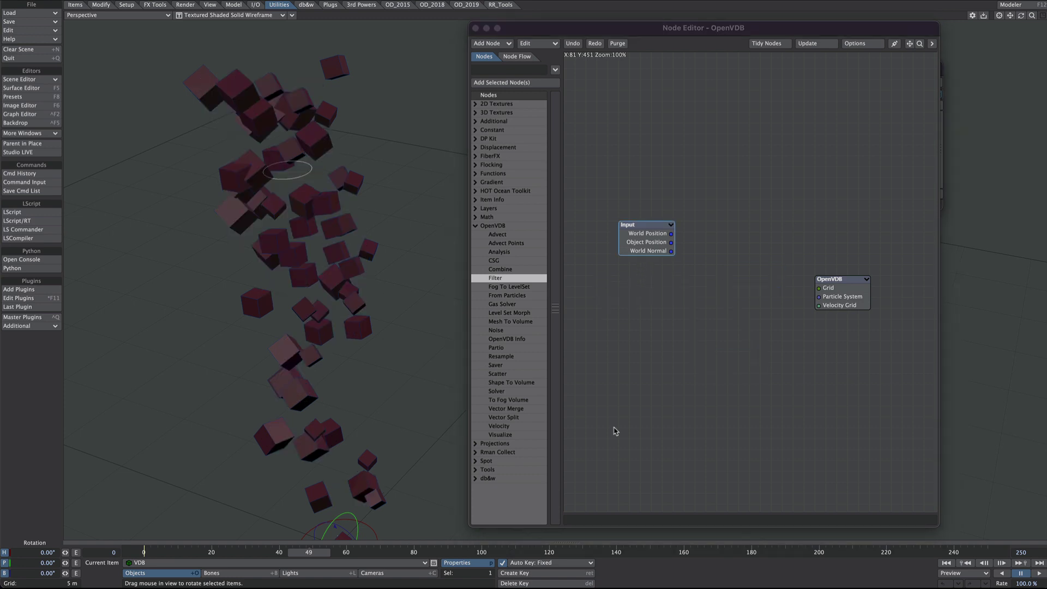
pyautogui.click(590, 335)
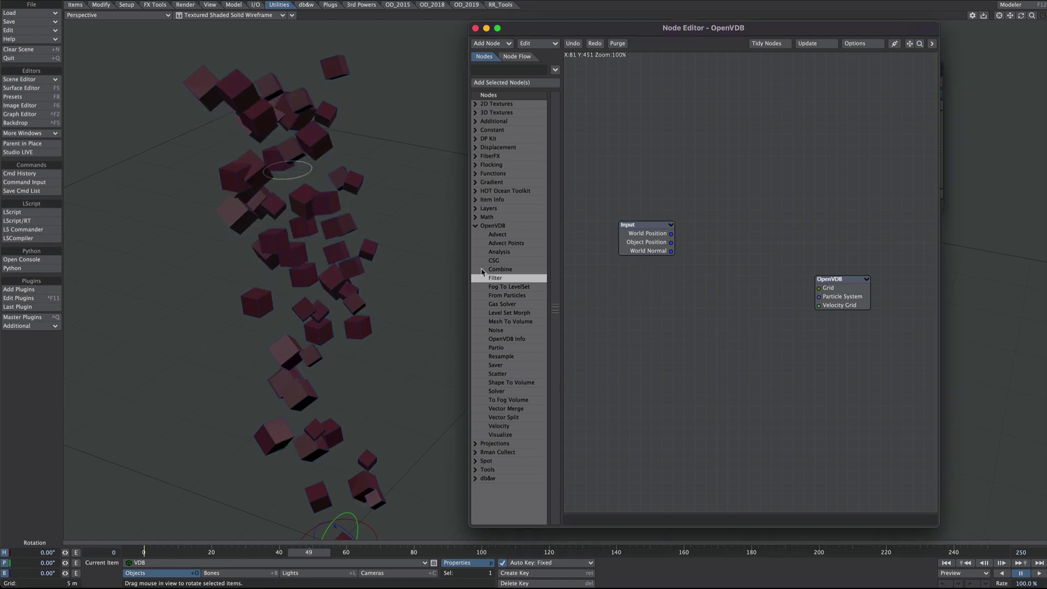
pyautogui.doubleClick(500, 322)
pyautogui.moveTo(752, 268); pyautogui.dragTo(658, 292)
# - Set the new Mesh To Volume to target bullet_openVDB_p2 as a Level Set in World space, and close its settings
pyautogui.doubleClick(658, 293)
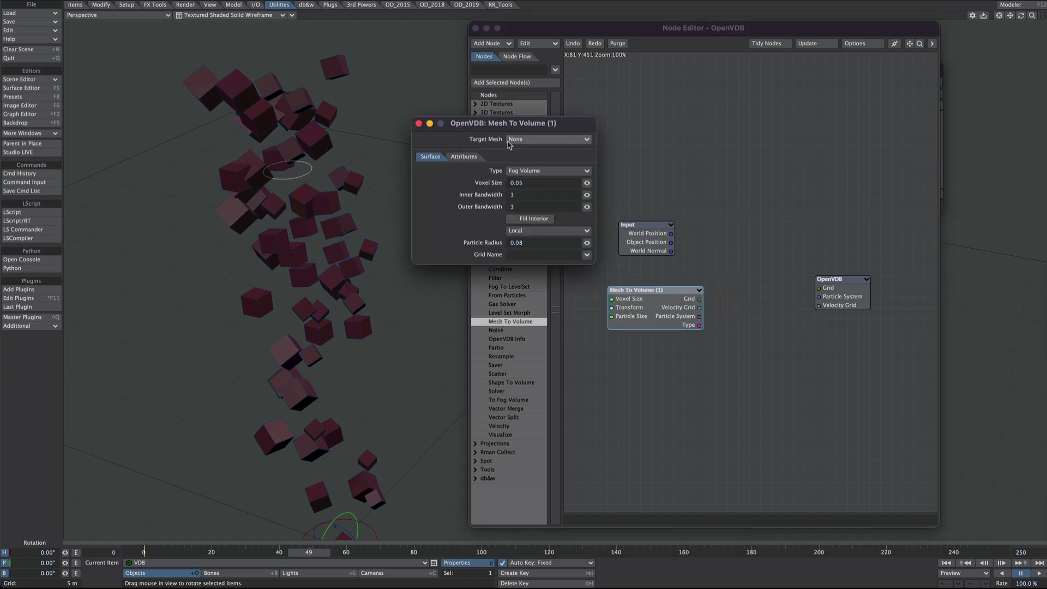
pyautogui.click(545, 139)
pyautogui.click(523, 178)
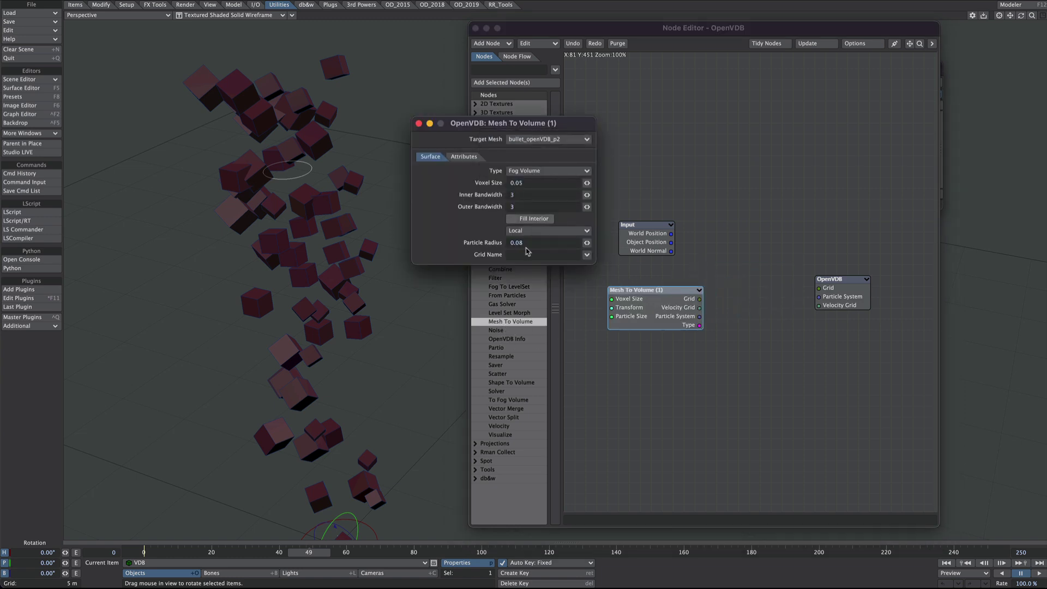
pyautogui.click(545, 171)
pyautogui.click(517, 164)
pyautogui.click(517, 231)
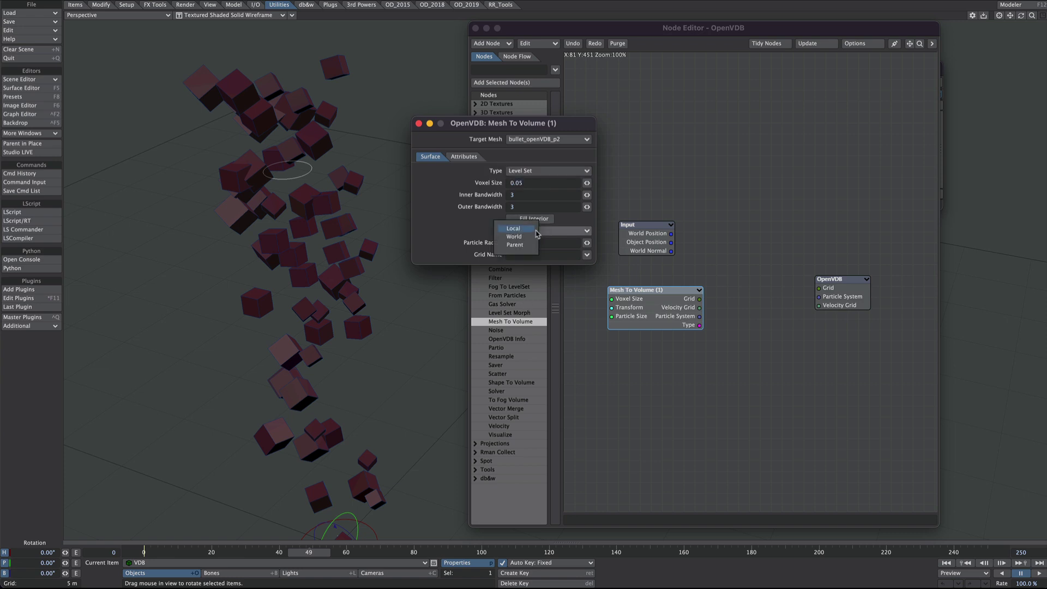
pyautogui.click(528, 238)
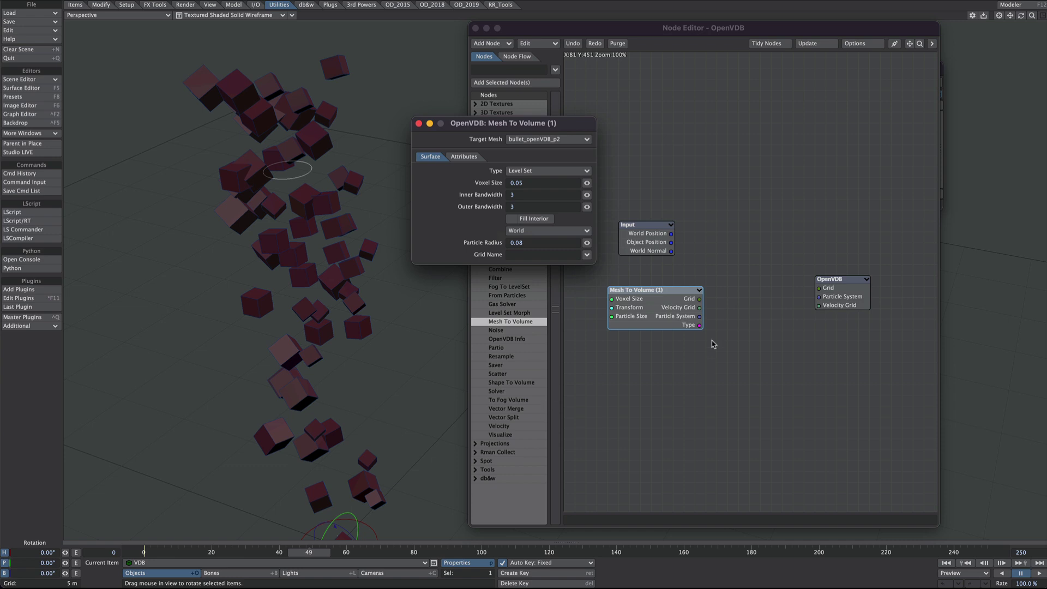
pyautogui.click(419, 124)
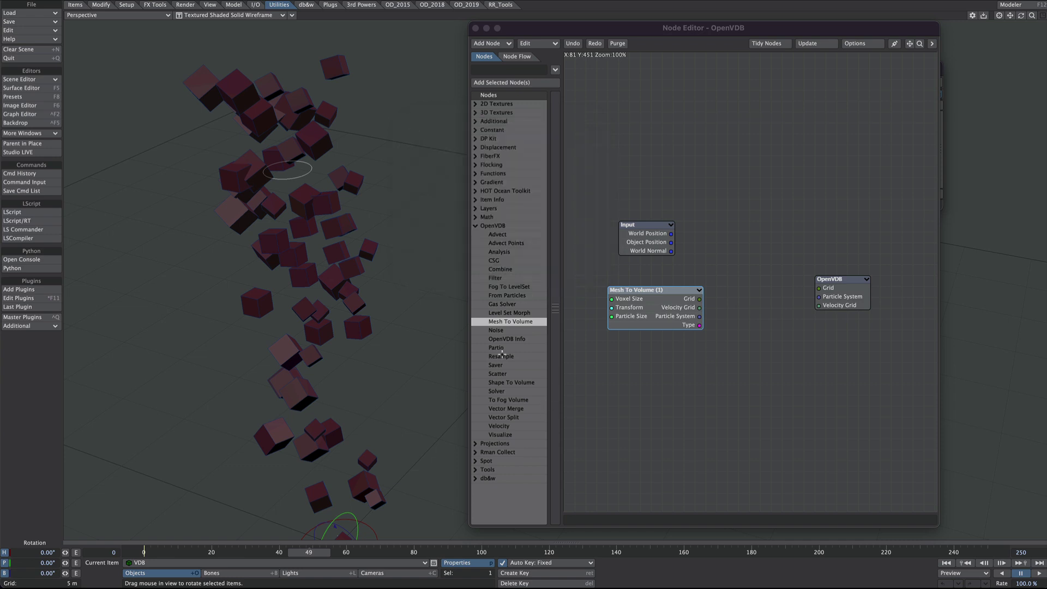
# - Add a From Particles node fed by Mesh To Volume's Particle System output, and connect its Grid output to the OpenVDB Grid input
pyautogui.doubleClick(500, 296)
pyautogui.moveTo(651, 297); pyautogui.dragTo(702, 277)
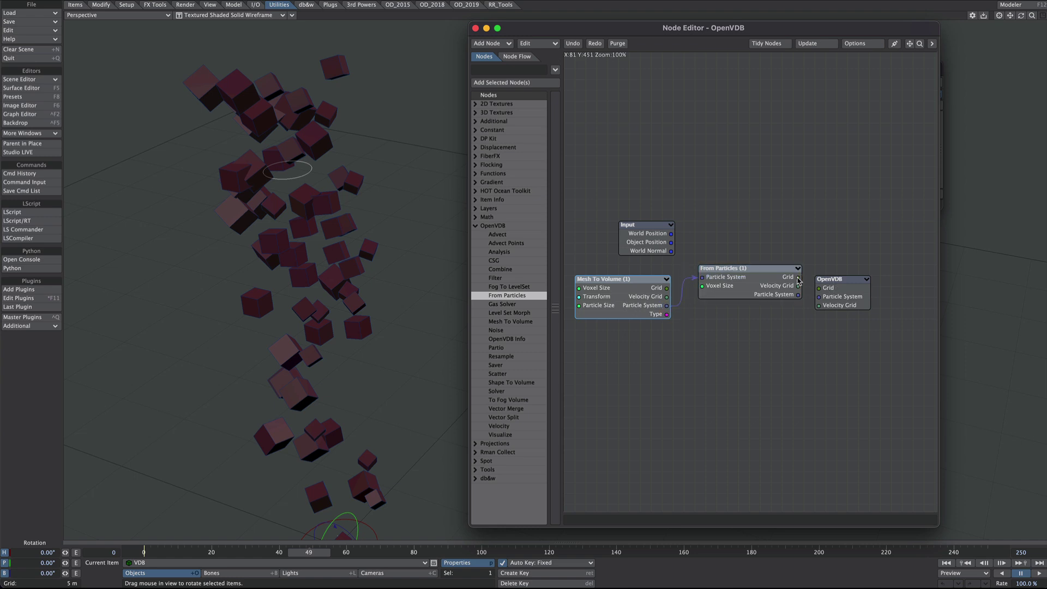
pyautogui.moveTo(829, 290); pyautogui.dragTo(851, 257)
pyautogui.moveTo(798, 277); pyautogui.dragTo(848, 256)
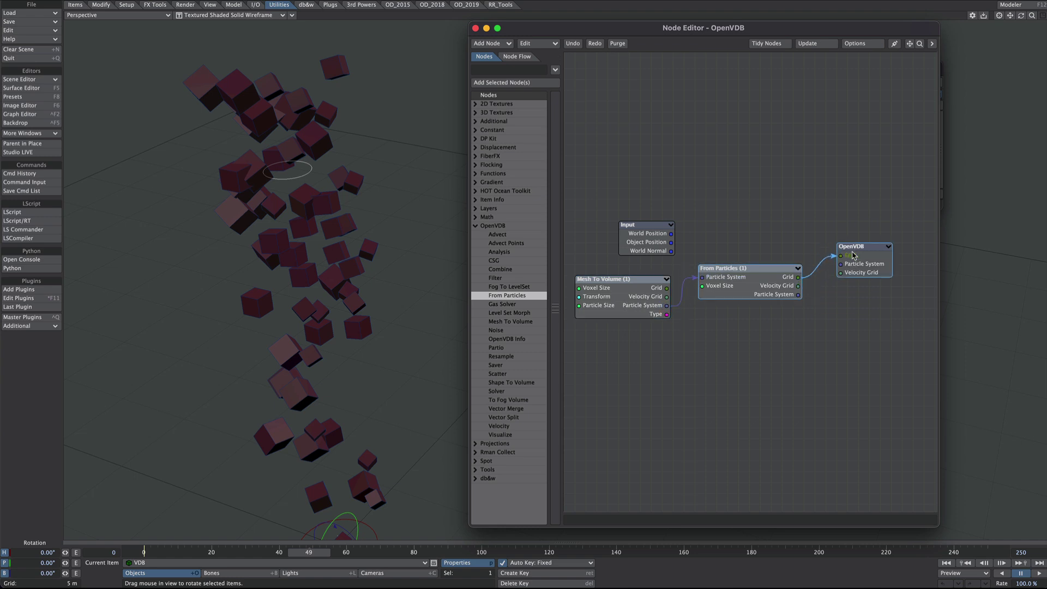
# - Inspect the spheres on the cube corners up close, and set the Mesh To Volume particle radius to 1.0
pyautogui.keyDown('alt'); pyautogui.moveTo(286, 329); pyautogui.dragTo(354, 361); pyautogui.keyUp('alt')
pyautogui.keyDown('alt'); pyautogui.keyDown('shift'); pyautogui.moveTo(164, 295); pyautogui.dragTo(304, 342); pyautogui.keyUp('shift'); pyautogui.keyUp('alt')
pyautogui.scroll(10, 304, 342)
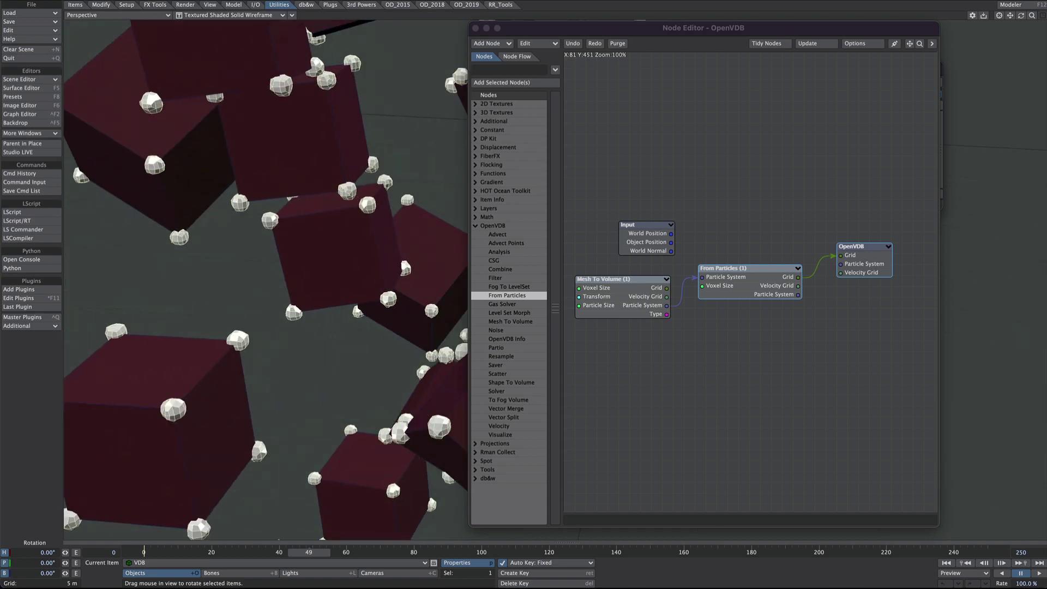
pyautogui.scroll(-15, 263, 309)
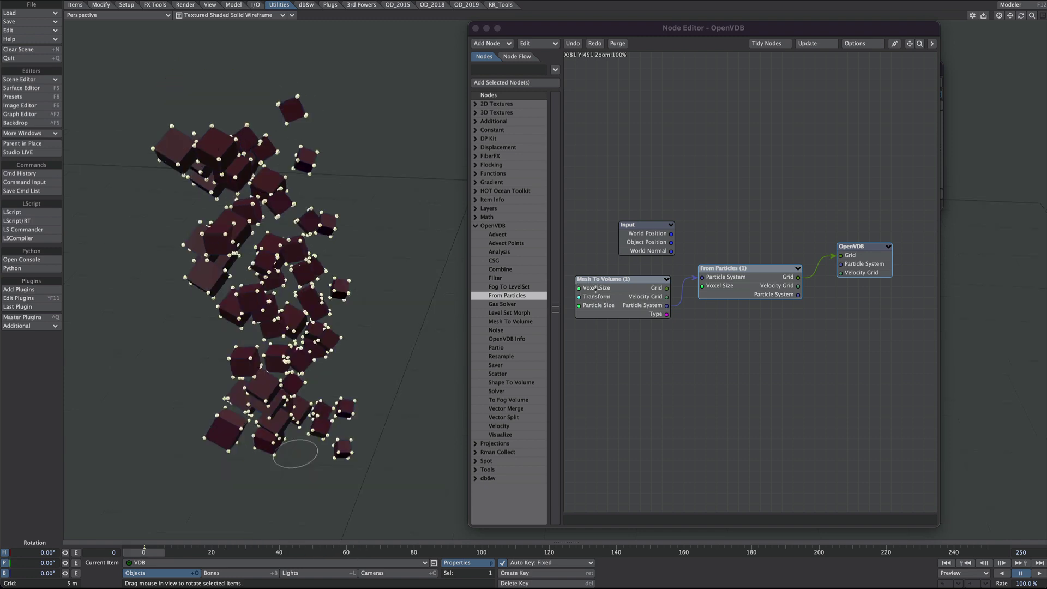
pyautogui.doubleClick(604, 300)
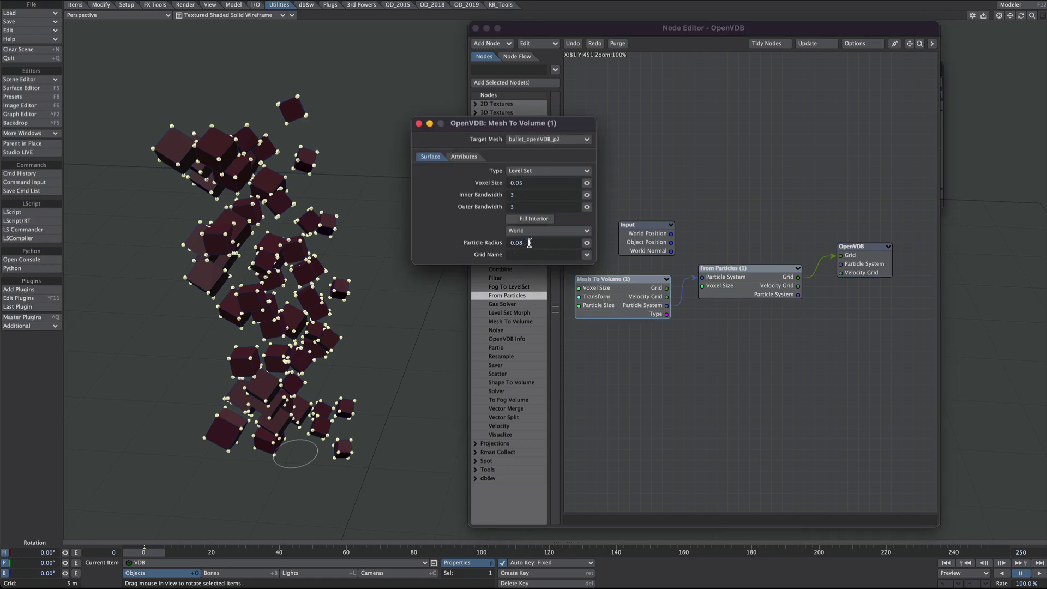
pyautogui.click(529, 243)
pyautogui.write('1.0')
pyautogui.press('Return')
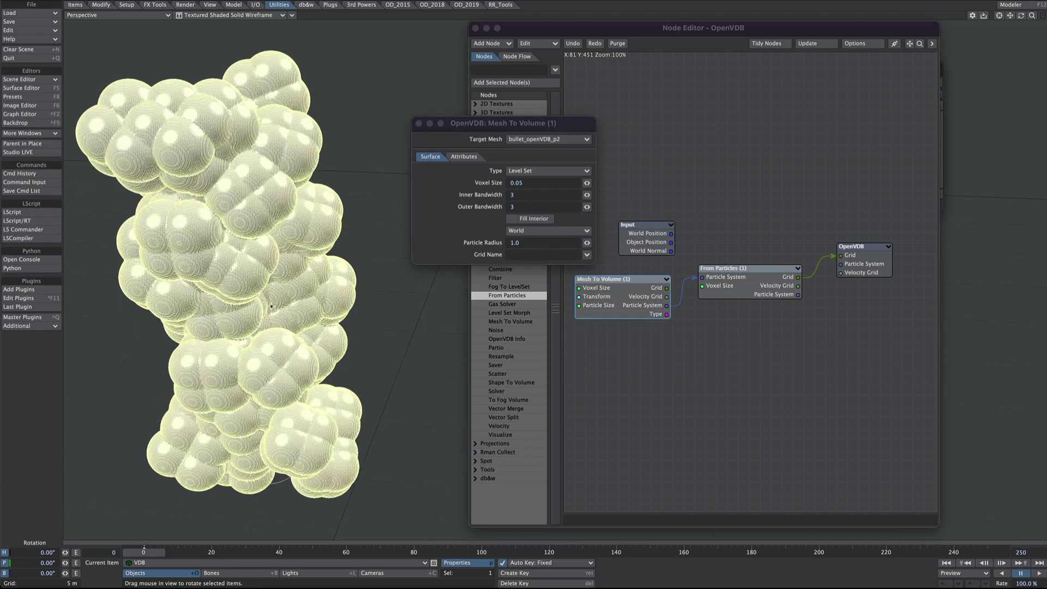
# - Set the From Particles voxel size to 0.3
pyautogui.keyDown('alt'); pyautogui.keyDown('shift'); pyautogui.moveTo(233, 214); pyautogui.dragTo(267, 244); pyautogui.keyUp('shift'); pyautogui.keyUp('alt')
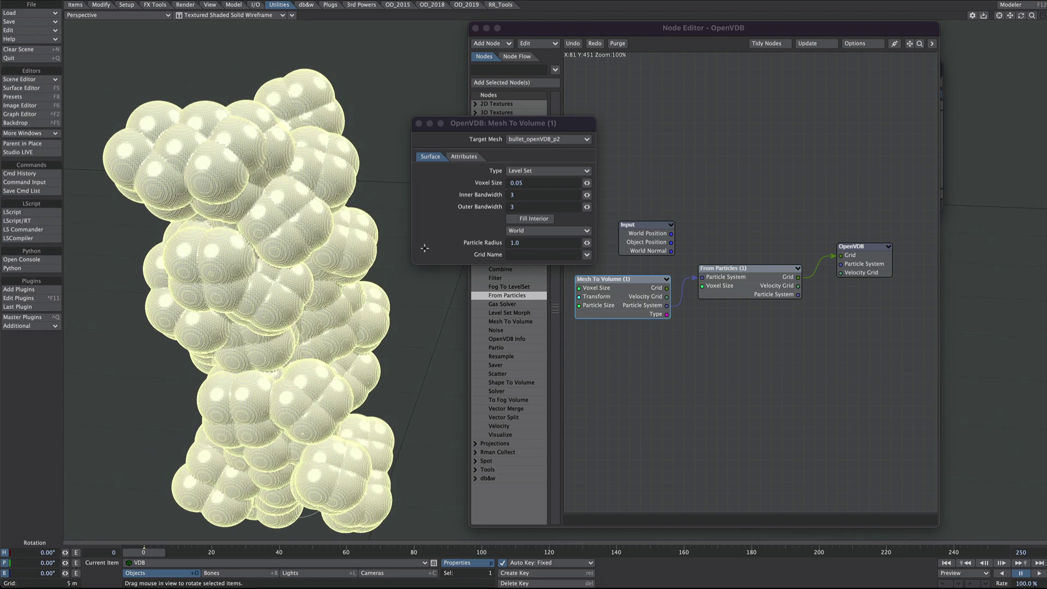
pyautogui.doubleClick(730, 284)
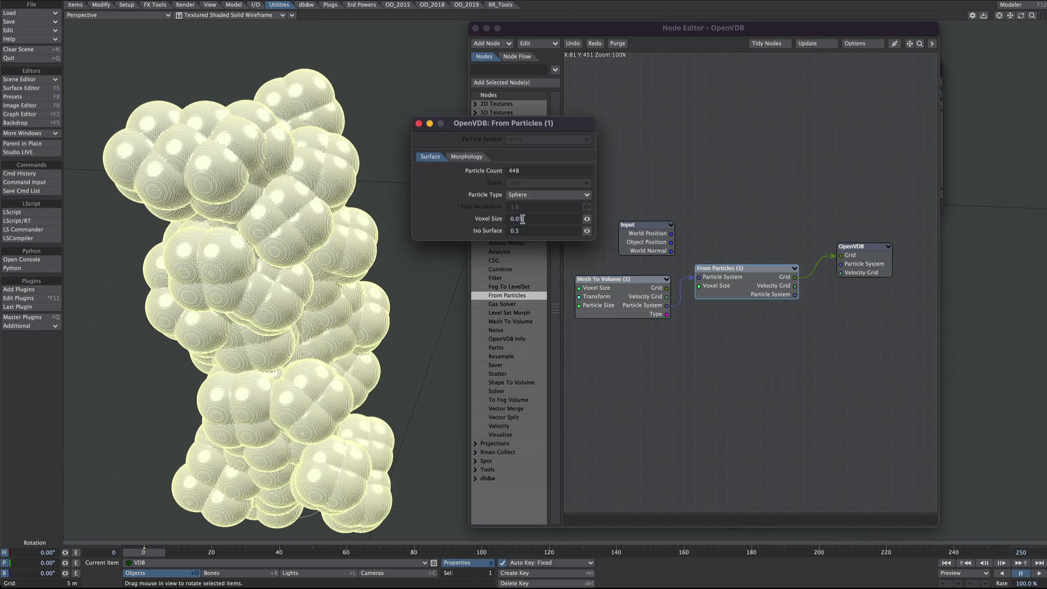
pyautogui.doubleClick(515, 218)
pyautogui.write('0.1')
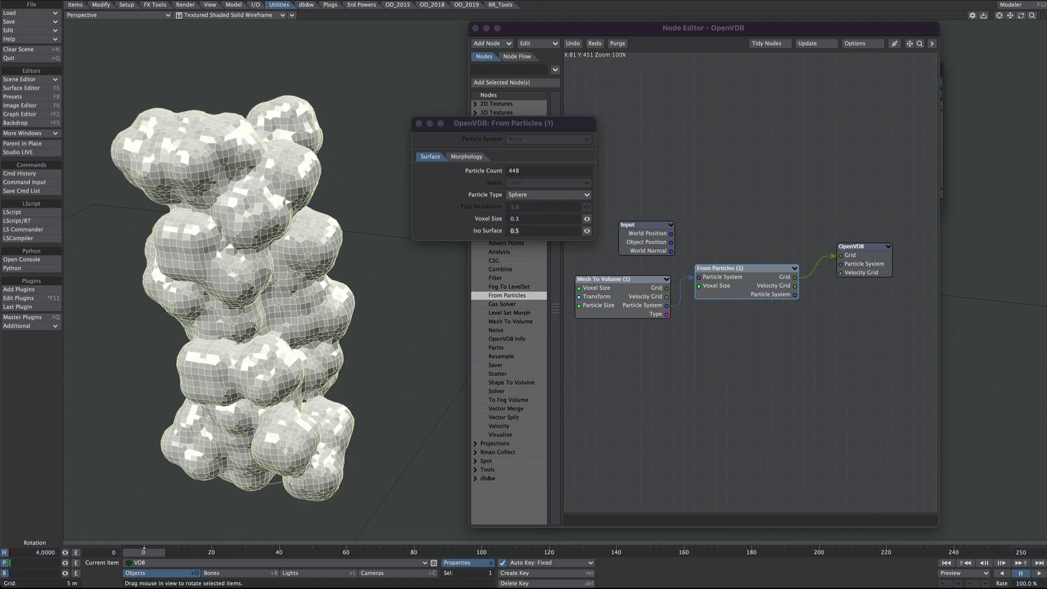
pyautogui.moveTo(360, 221)
pyautogui.keyDown('alt'); pyautogui.mouseDown()
pyautogui.moveTo(322, 218)
pyautogui.moveTo(344, 220)
pyautogui.mouseUp(); pyautogui.keyUp('alt')
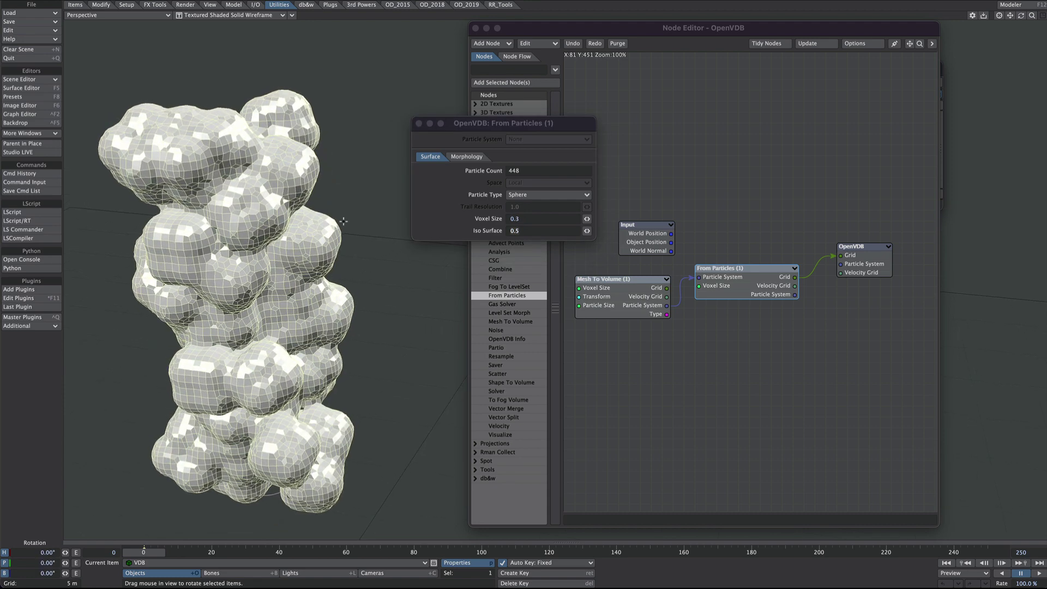
# - Set the From Particles morphology to a dilation of 1 and a smoothing of 2
pyautogui.click(461, 157)
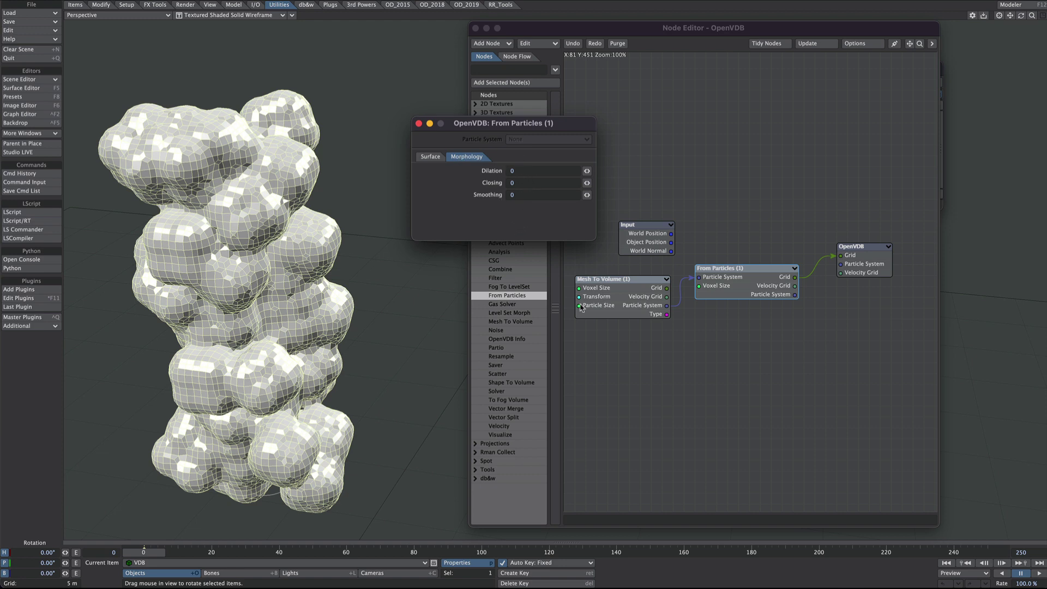
pyautogui.click(504, 174)
pyautogui.press('Return')
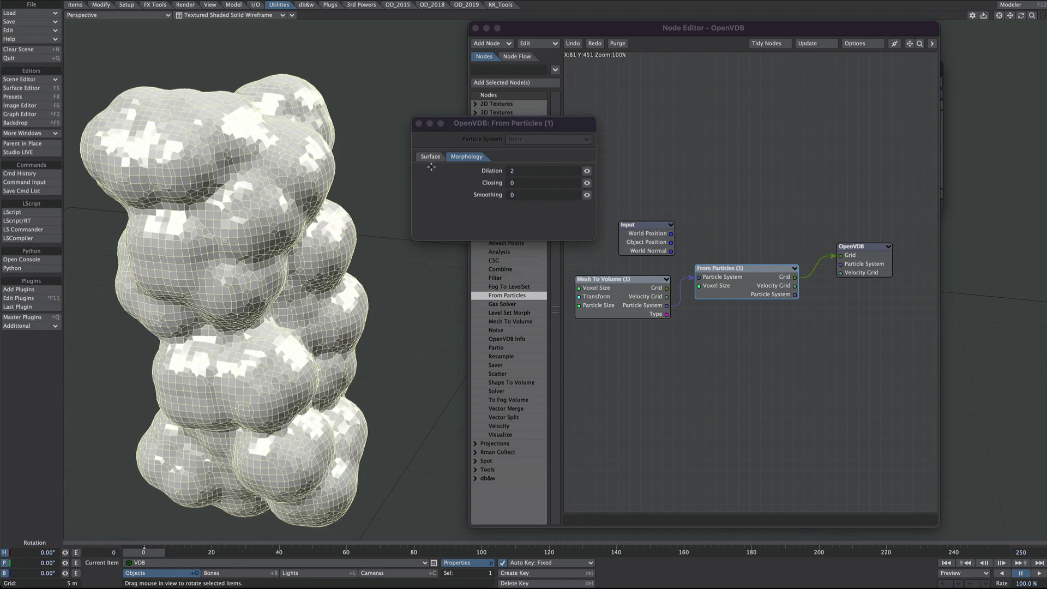
pyautogui.write('3')
pyautogui.press('Return')
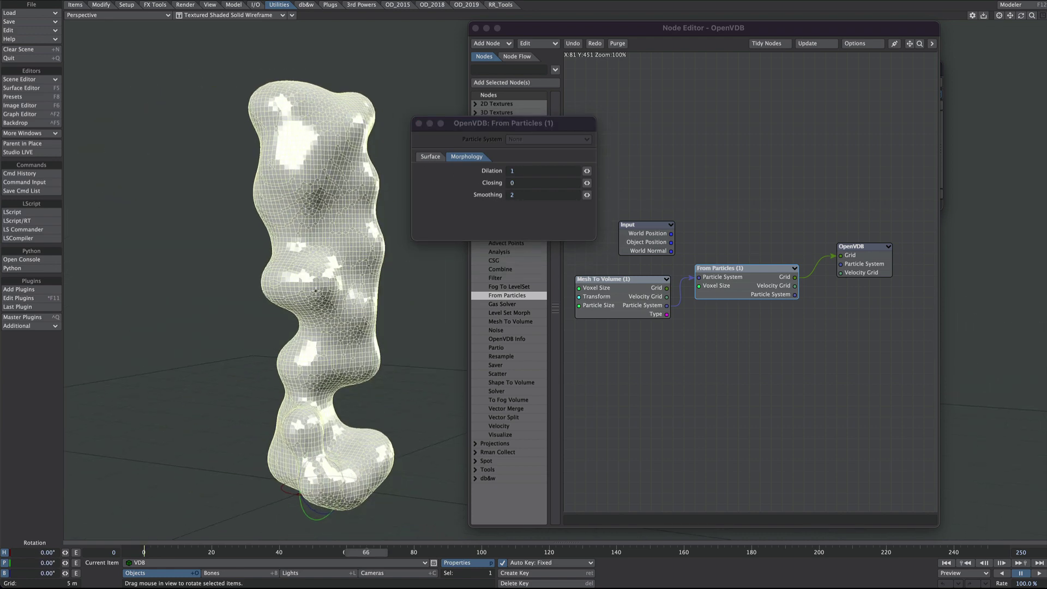
# - Scrub the animation to frame 113, examine the smoothed particle mesh, and close the From Particles settings
pyautogui.keyDown('ctrl'); pyautogui.keyDown('alt'); pyautogui.moveTo(286, 291); pyautogui.dragTo(255, 283); pyautogui.keyUp('alt'); pyautogui.keyUp('ctrl')
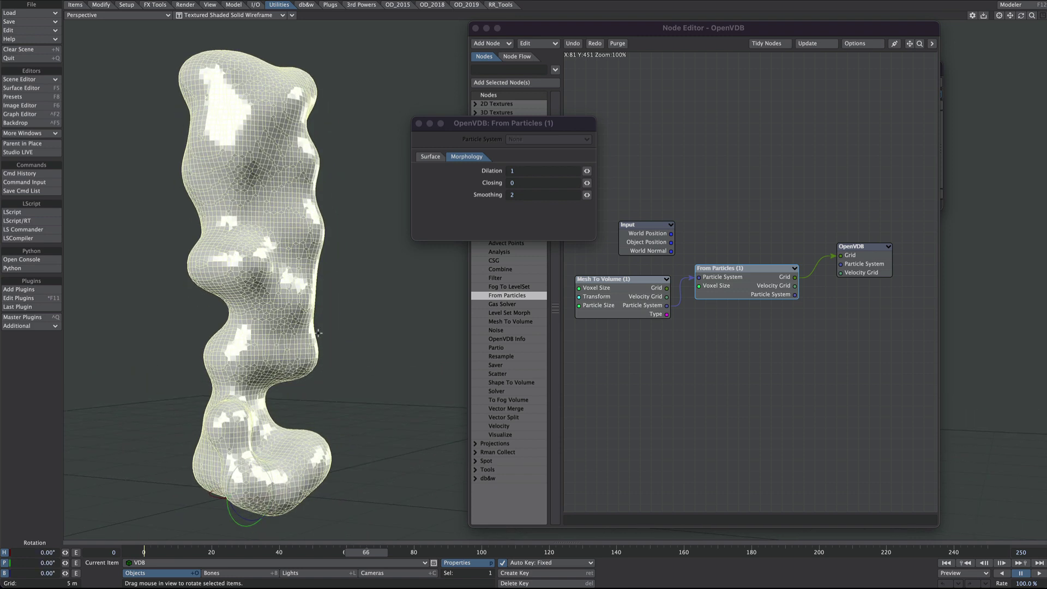
pyautogui.moveTo(378, 552); pyautogui.dragTo(525, 554)
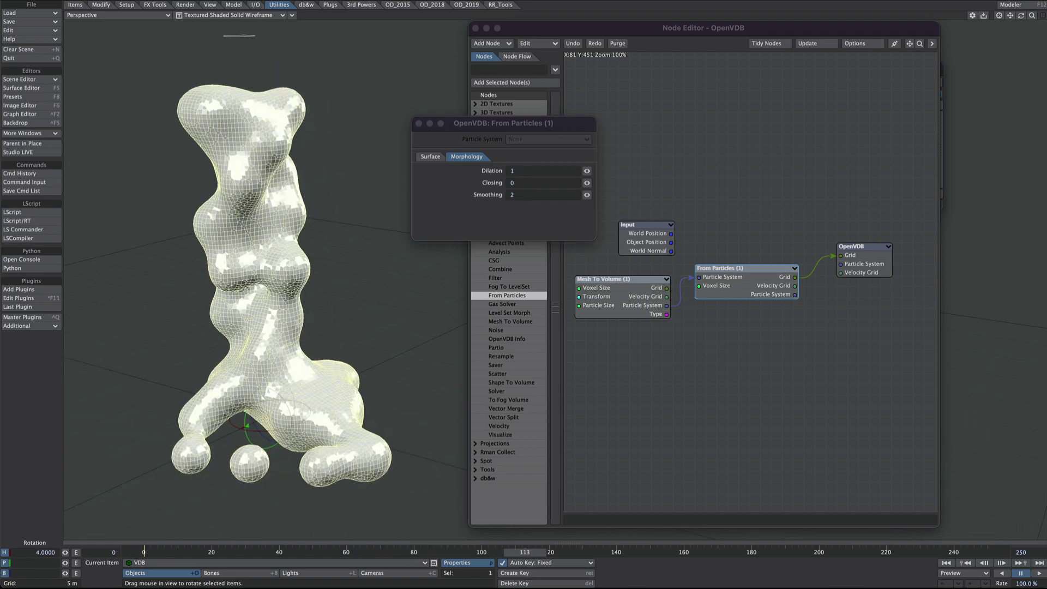
pyautogui.moveTo(257, 289)
pyautogui.keyDown('alt'); pyautogui.mouseDown()
pyautogui.moveTo(250, 296)
pyautogui.moveTo(273, 289)
pyautogui.mouseUp(); pyautogui.keyUp('alt')
pyautogui.keyDown('alt'); pyautogui.moveTo(266, 381); pyautogui.dragTo(283, 380); pyautogui.keyUp('alt')
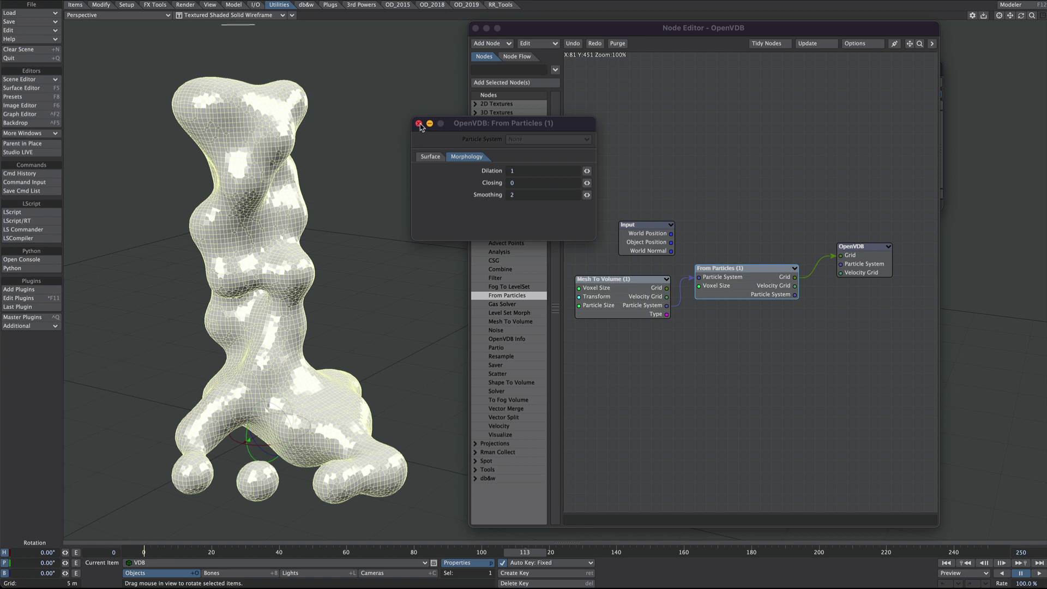
pyautogui.click(419, 124)
# - Add an OpenVDB Noise node and place it below the From Particles node
pyautogui.click(501, 330)
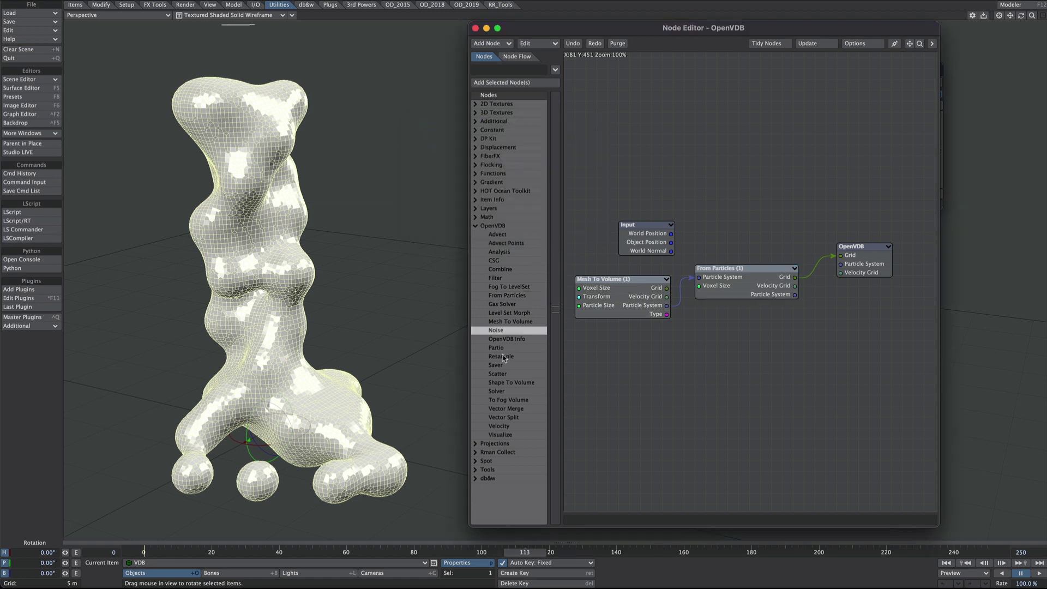
pyautogui.doubleClick(496, 331)
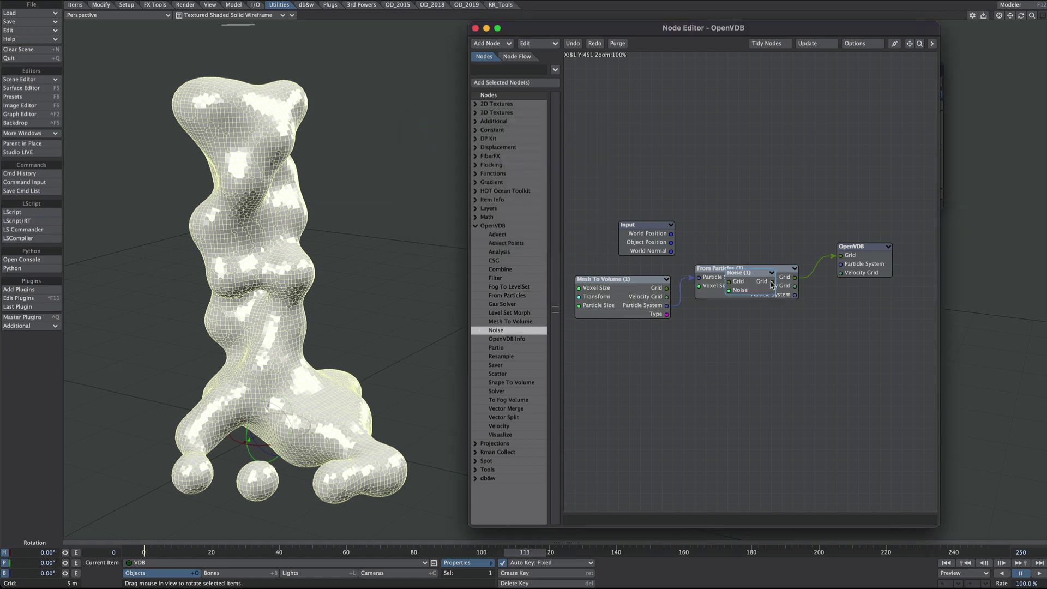
pyautogui.moveTo(744, 281); pyautogui.dragTo(717, 367)
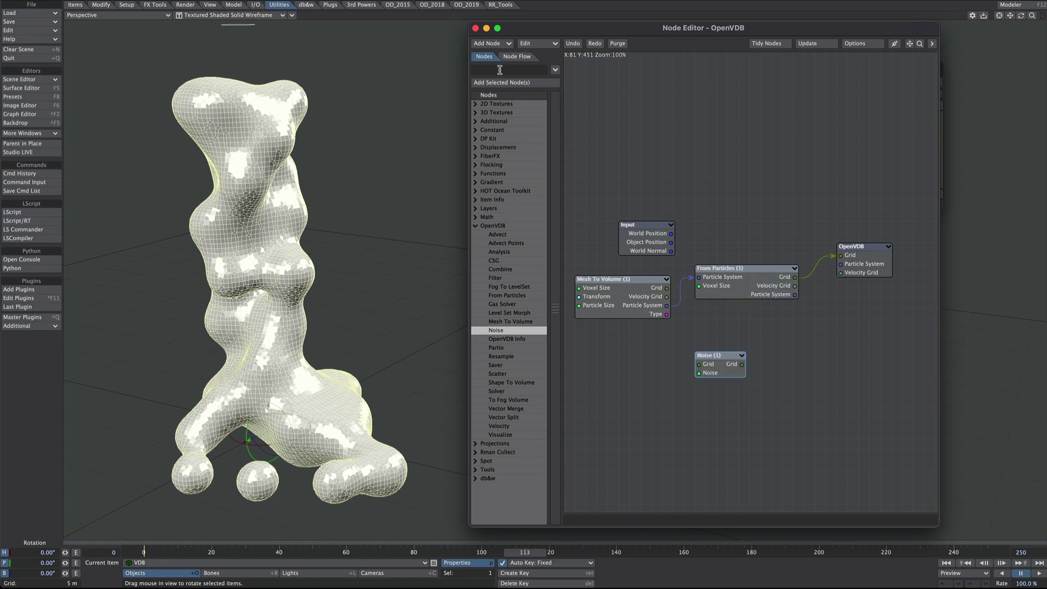
# - Add a Procedural 3D texture node and wire it with the Noise node between From Particles and the OpenVDB output
pyautogui.click(500, 70)
pyautogui.write('PRO')
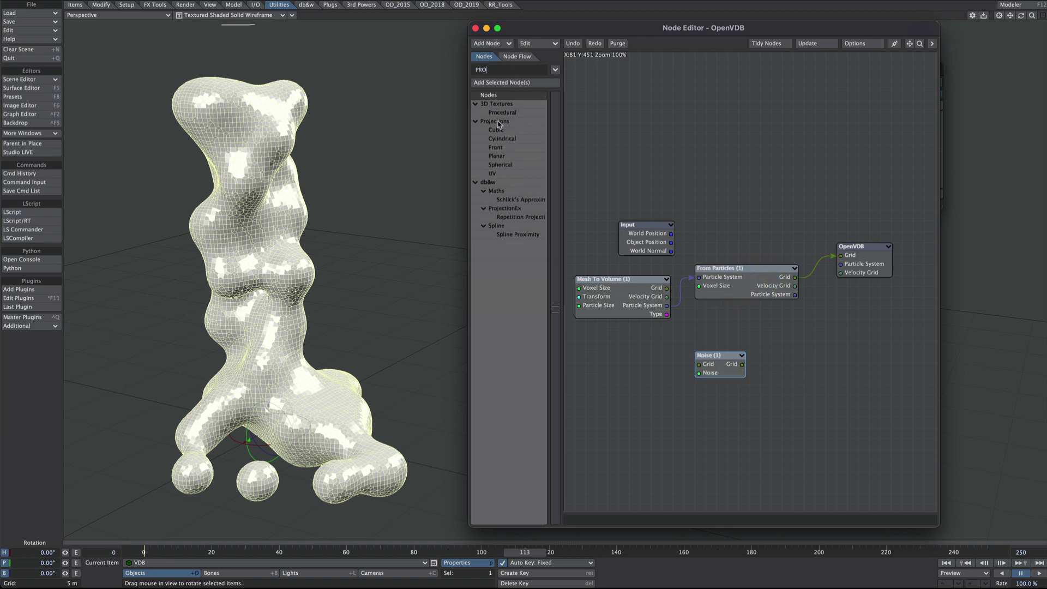
pyautogui.moveTo(502, 113); pyautogui.dragTo(799, 352)
pyautogui.moveTo(797, 277); pyautogui.dragTo(863, 255)
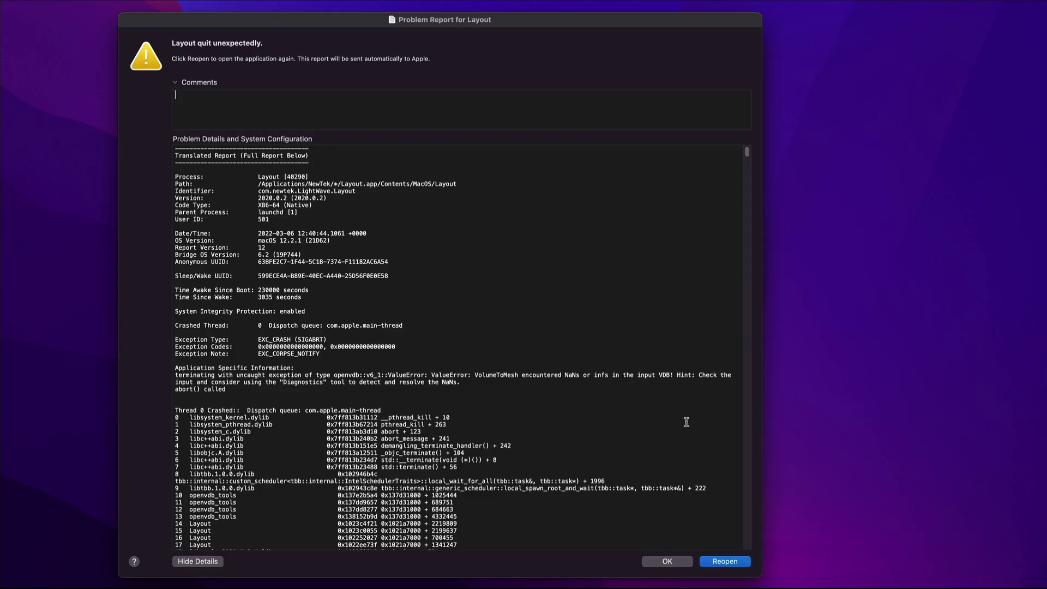
# - Read through the crash report for Layout
pyautogui.scroll(-10, 622, 432)
pyautogui.scroll(5, 622, 431)
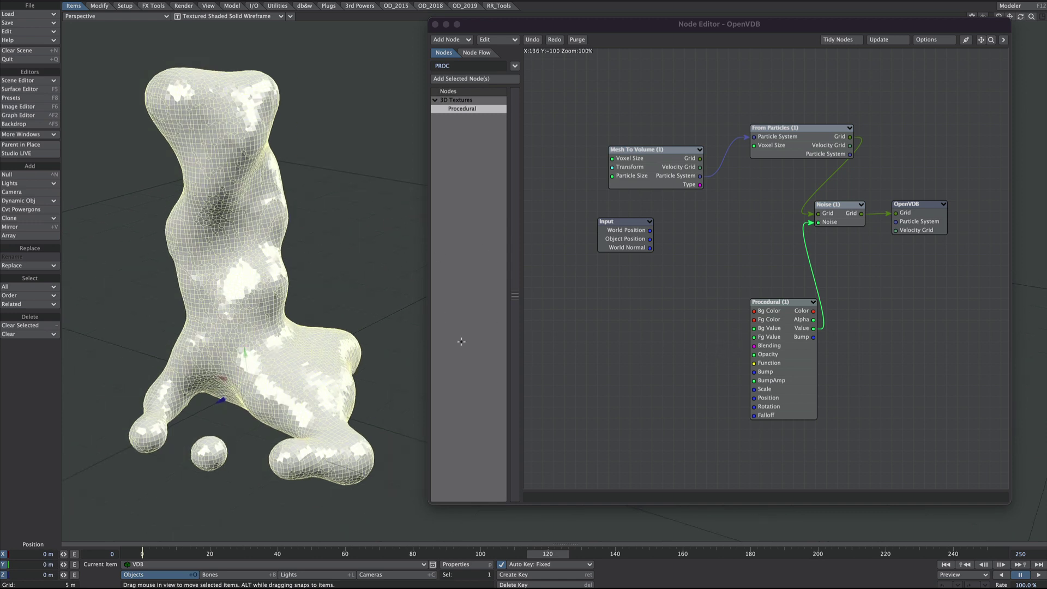
# - Move the Procedural node below the Input node and set its texture type to Hetero Terrain
pyautogui.keyDown('alt'); pyautogui.keyDown('shift'); pyautogui.moveTo(279, 295); pyautogui.dragTo(316, 313); pyautogui.keyUp('shift'); pyautogui.keyUp('alt')
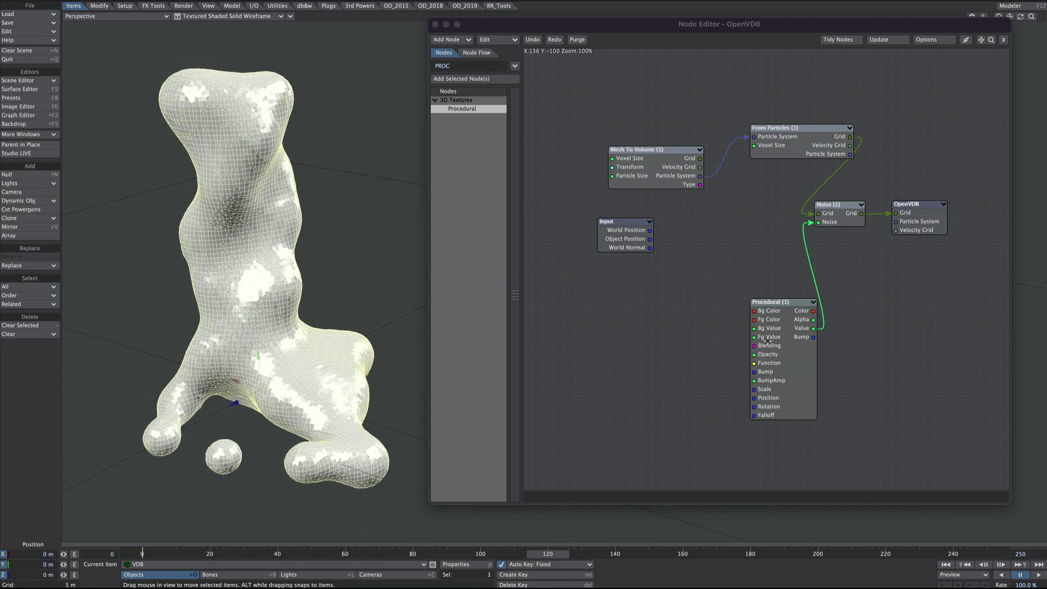
pyautogui.moveTo(779, 341); pyautogui.dragTo(669, 319)
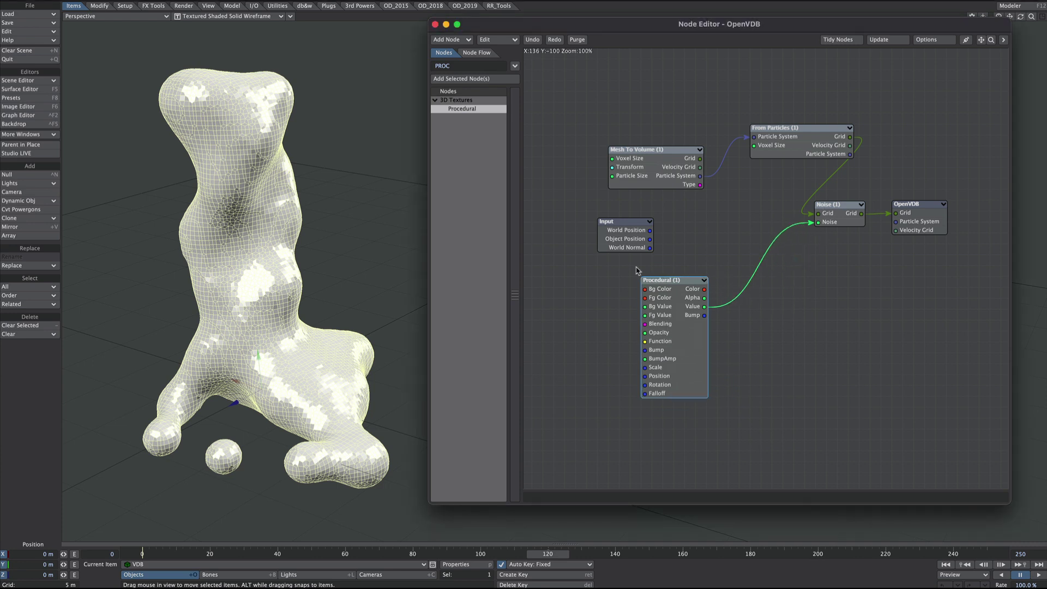
pyautogui.doubleClick(669, 321)
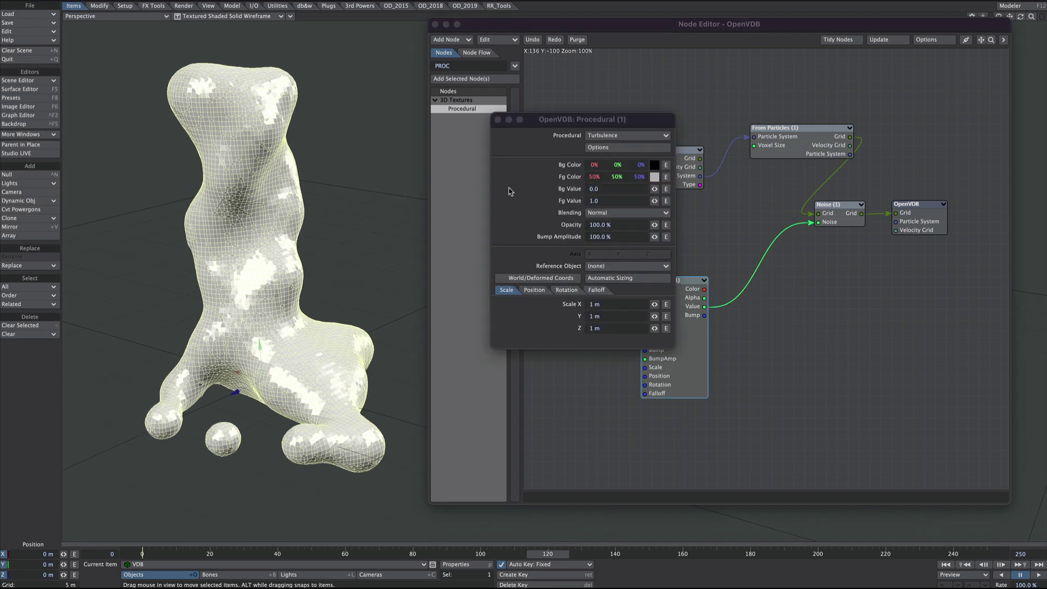
pyautogui.click(600, 136)
pyautogui.click(606, 259)
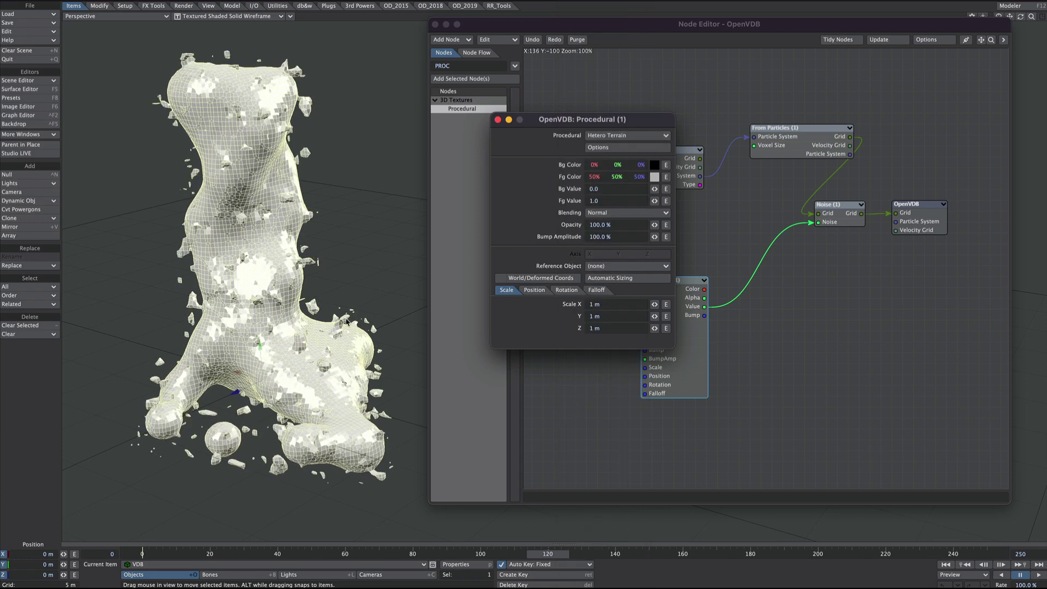
# - Switch the procedural texture type to Multi-fractal
pyautogui.click(607, 138)
pyautogui.press('Down')
pyautogui.press('Down')
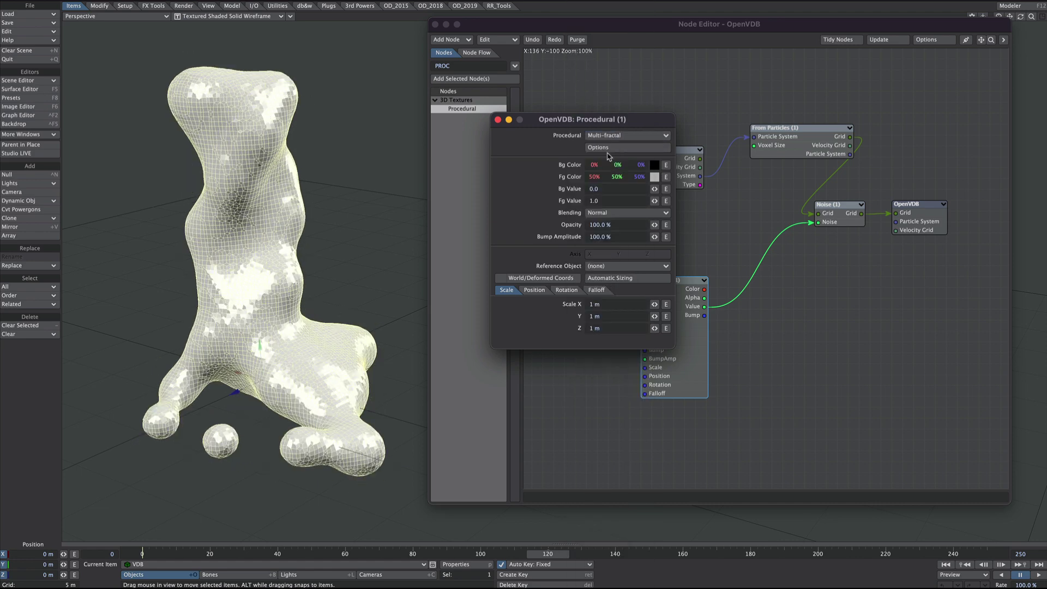
# - Set the procedural texture to Marble1 with a vein spacing of 1.0 and a vein sharpness of 8.0
pyautogui.click(611, 135)
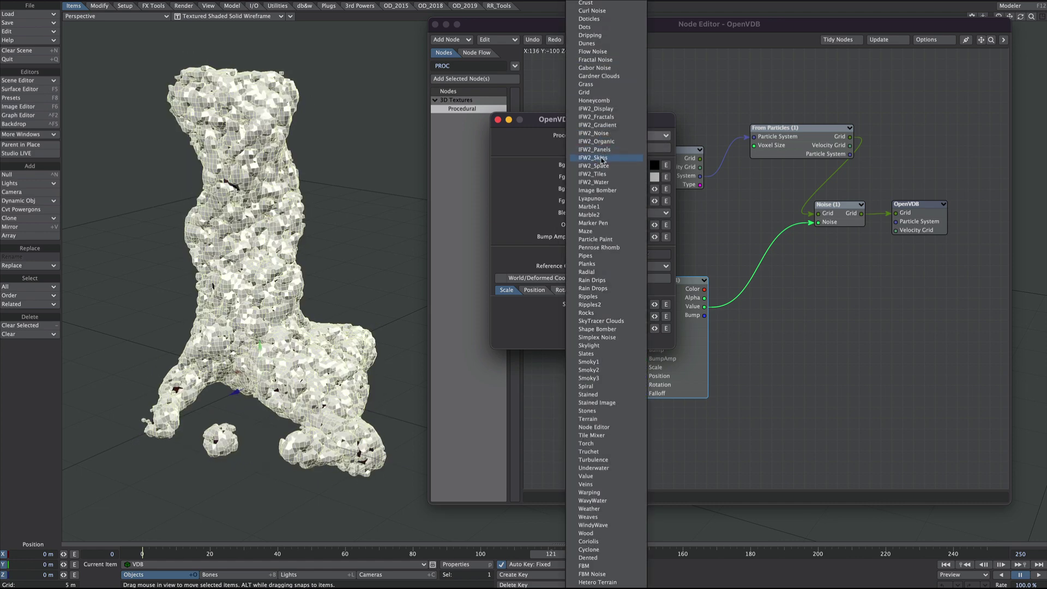
pyautogui.click(611, 234)
pyautogui.click(627, 147)
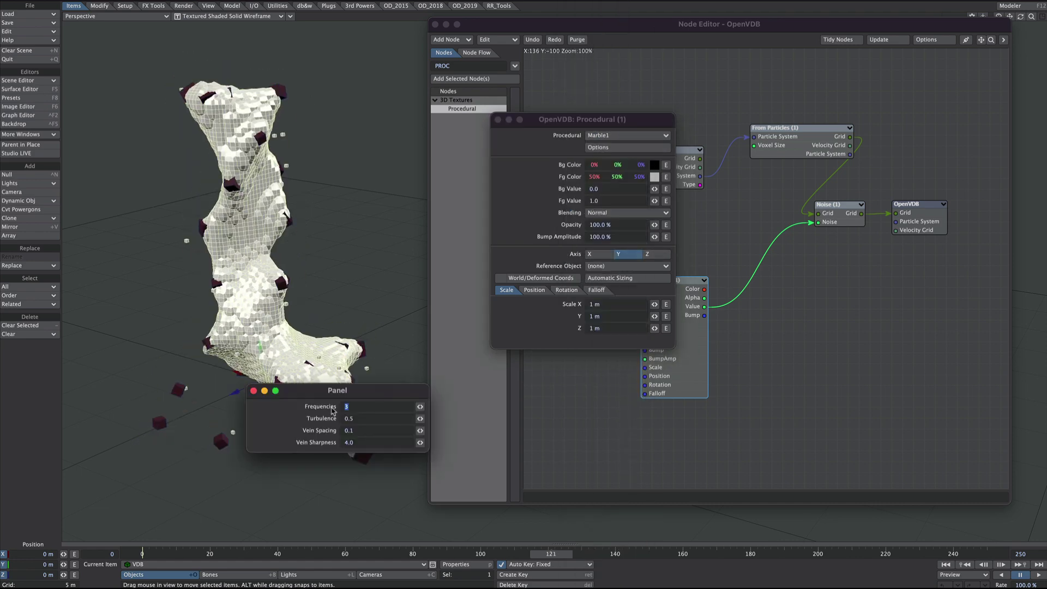
pyautogui.click(255, 391)
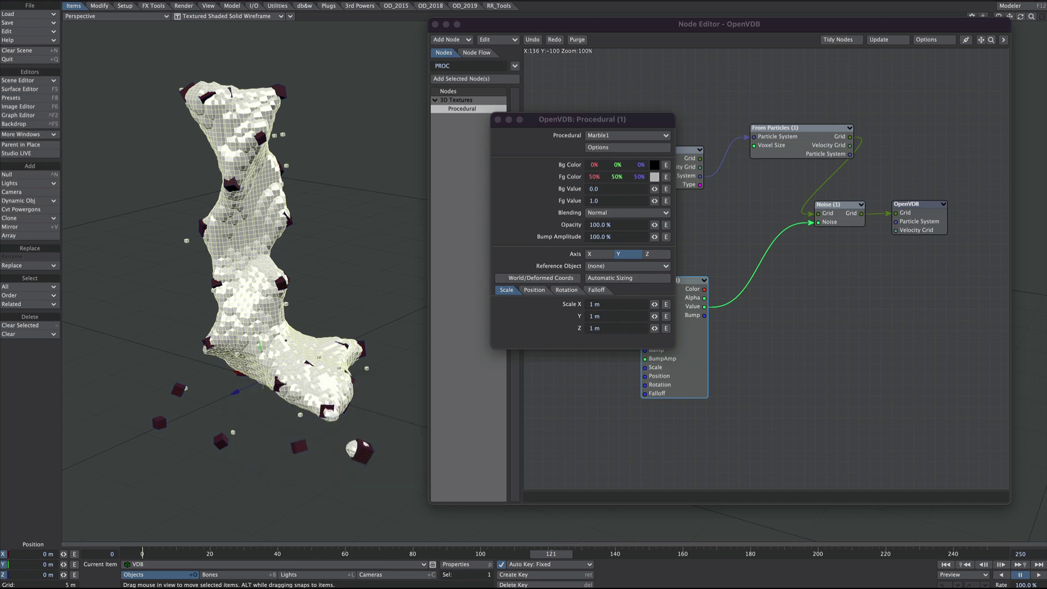
pyautogui.click(611, 148)
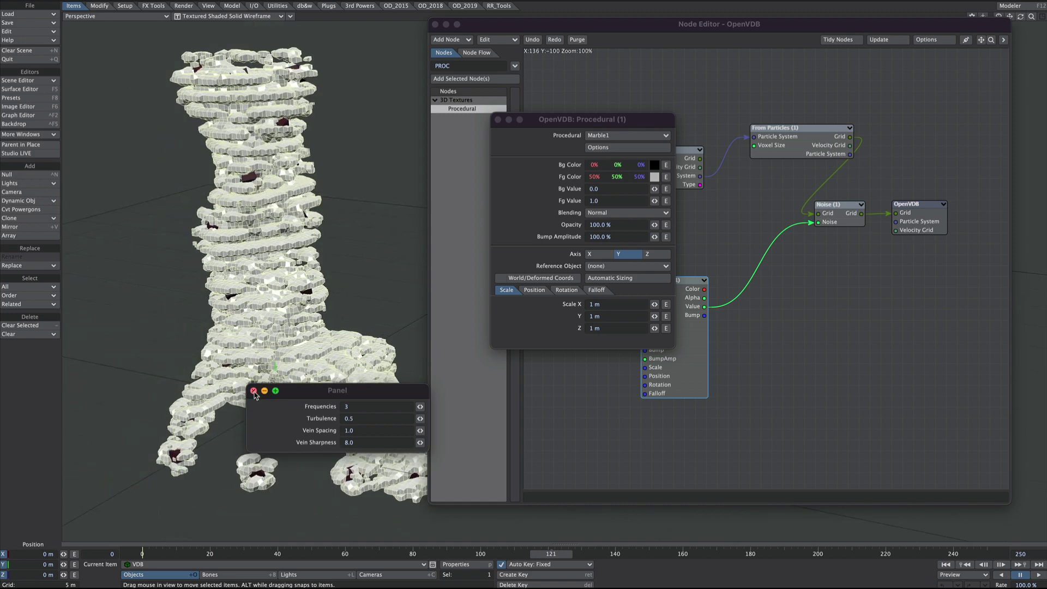
# - Set the From Particles voxel size to 0.2, its dilation to 5 and its smoothing to 5
pyautogui.click(776, 145)
pyautogui.doubleClick(776, 145)
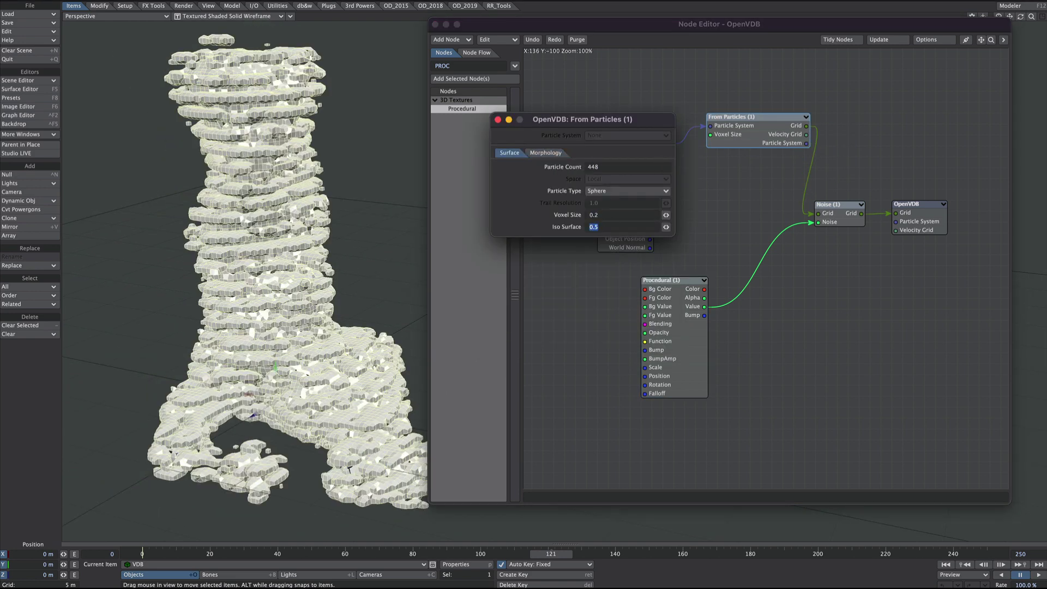
pyautogui.click(597, 168)
pyautogui.write('5')
pyautogui.click(590, 191)
pyautogui.write('5')
# - Switch the viewport to Textured Shaded Solid, check the VolumeMesh surface settings, and close the surface and From Particles settings
pyautogui.click(229, 16)
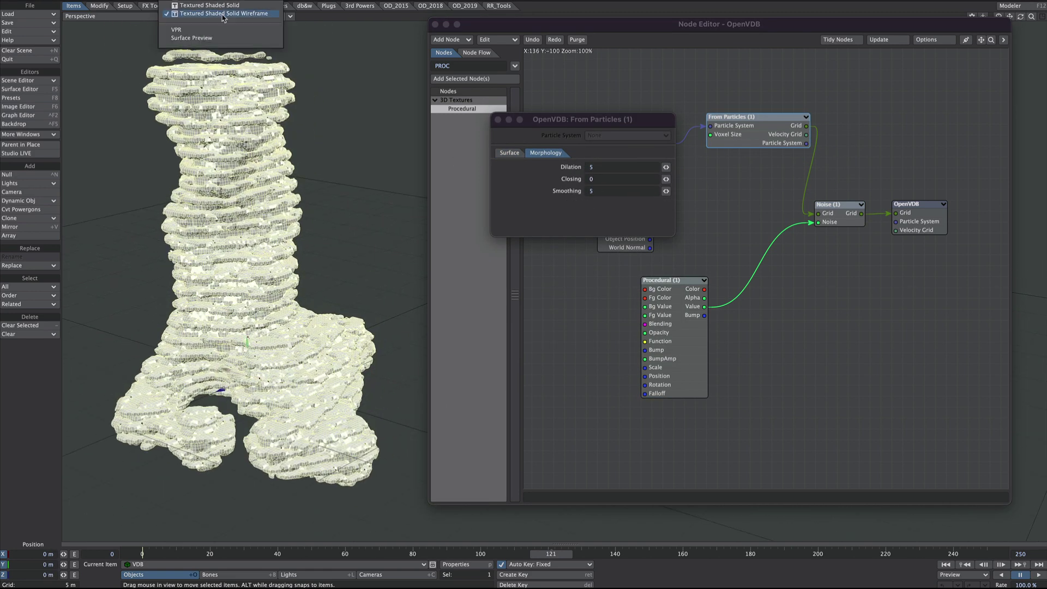
pyautogui.click(224, 5)
pyautogui.press('F5')
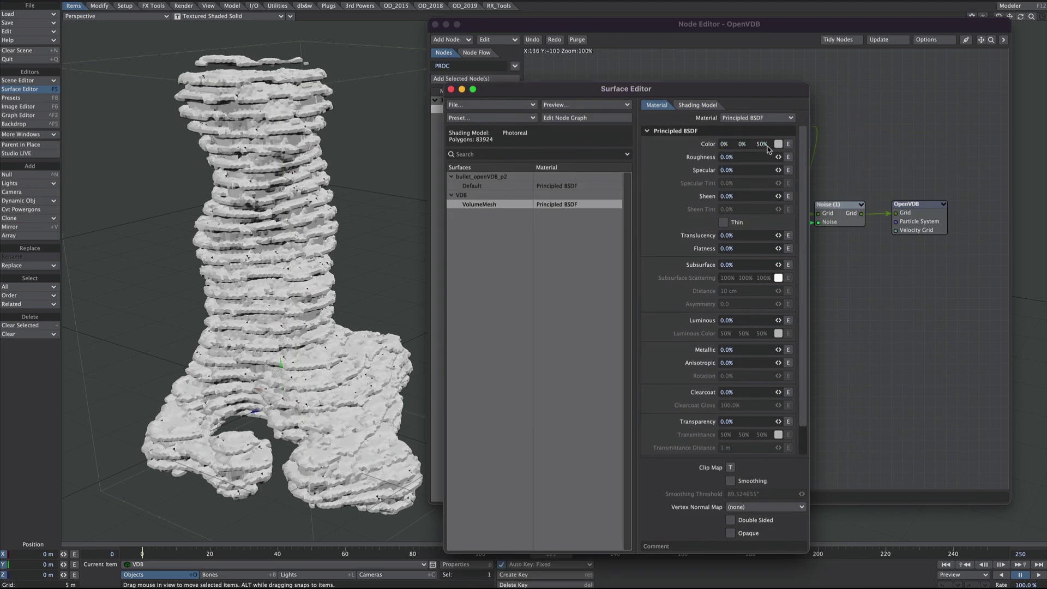
pyautogui.click(451, 89)
pyautogui.click(498, 117)
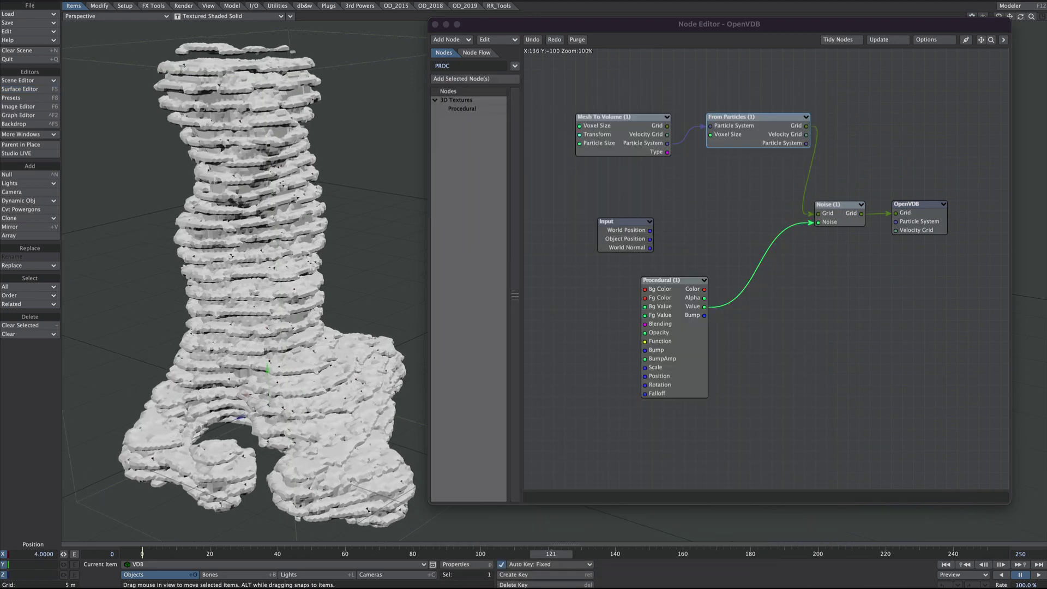
# - Examine the marble-displaced mesh from several angles at different frames, moving the Node Editor aside for a clear view
pyautogui.keyDown('alt'); pyautogui.keyDown('shift'); pyautogui.moveTo(281, 364); pyautogui.dragTo(367, 418); pyautogui.keyUp('shift'); pyautogui.keyUp('alt')
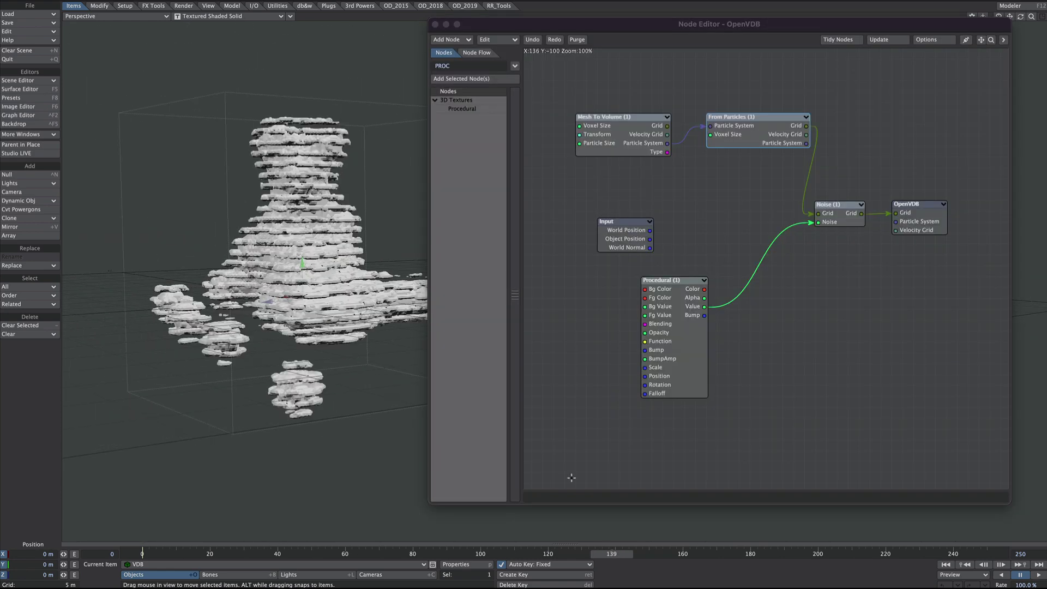
pyautogui.moveTo(720, 24); pyautogui.dragTo(974, 36)
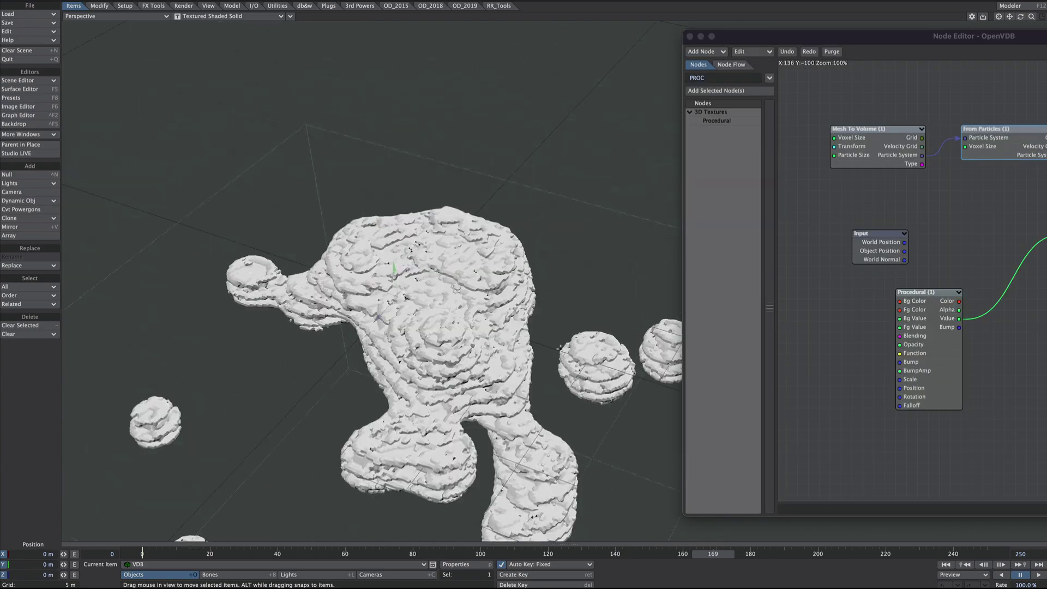
pyautogui.moveTo(560, 348); pyautogui.dragTo(591, 561)
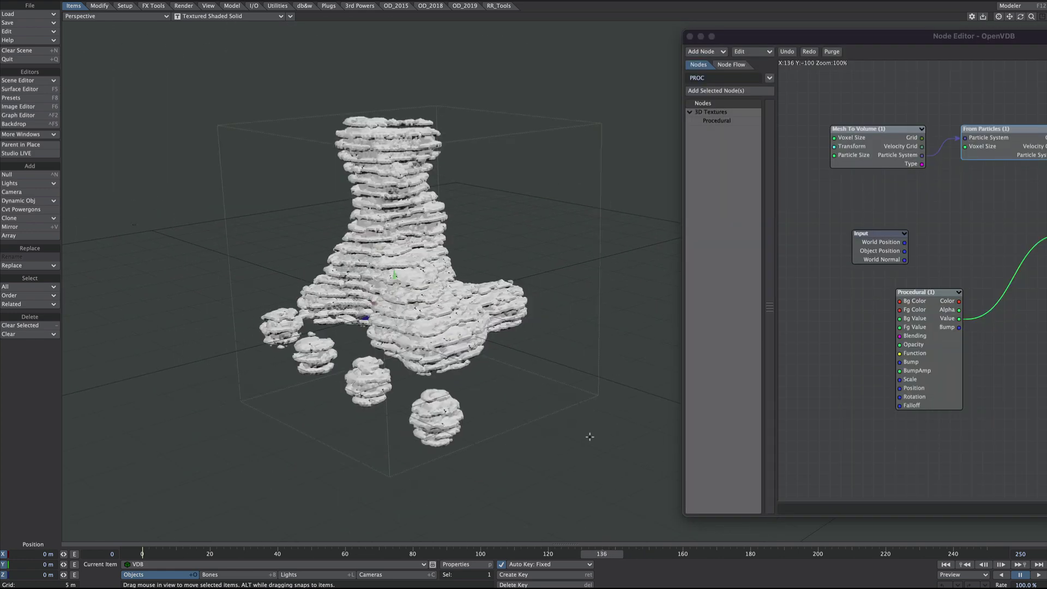
pyautogui.keyDown('alt'); pyautogui.keyDown('shift'); pyautogui.moveTo(590, 436); pyautogui.dragTo(530, 218); pyautogui.keyUp('shift'); pyautogui.keyUp('alt')
pyautogui.moveTo(877, 43); pyautogui.dragTo(611, 63)
pyautogui.keyDown('alt'); pyautogui.keyDown('shift'); pyautogui.moveTo(378, 195); pyautogui.dragTo(329, 193); pyautogui.keyUp('shift'); pyautogui.keyUp('alt')
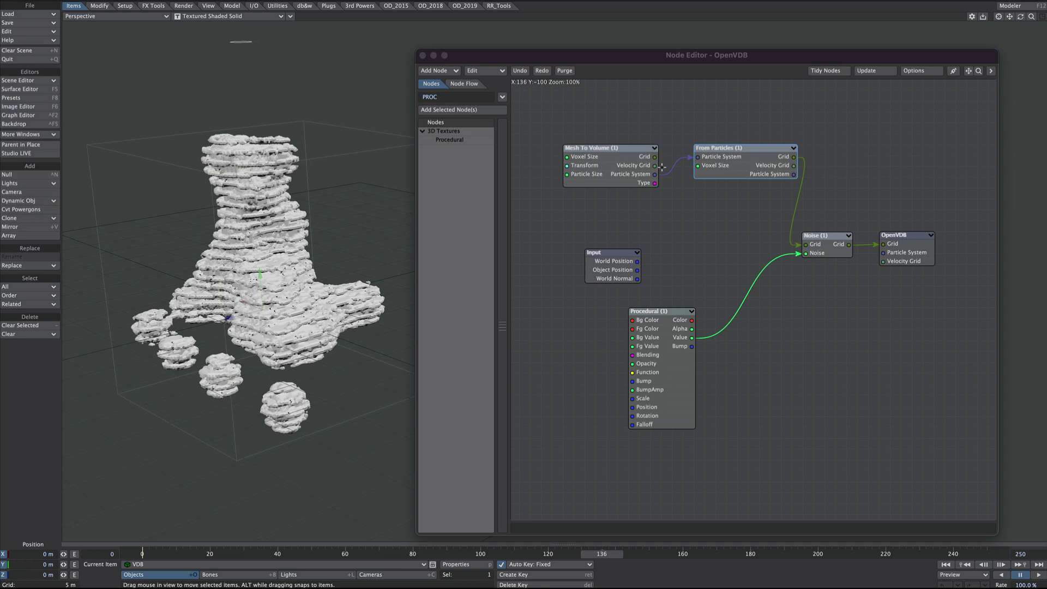
# - Duplicate the Mesh To Volume and From Particles nodes and place the copies above the originals
pyautogui.moveTo(609, 170); pyautogui.dragTo(598, 172)
pyautogui.keyDown('shift'); pyautogui.click(713, 170); pyautogui.keyUp('shift')
pyautogui.moveTo(725, 178); pyautogui.dragTo(709, 239)
pyautogui.hotkey('ctrl', 'v')
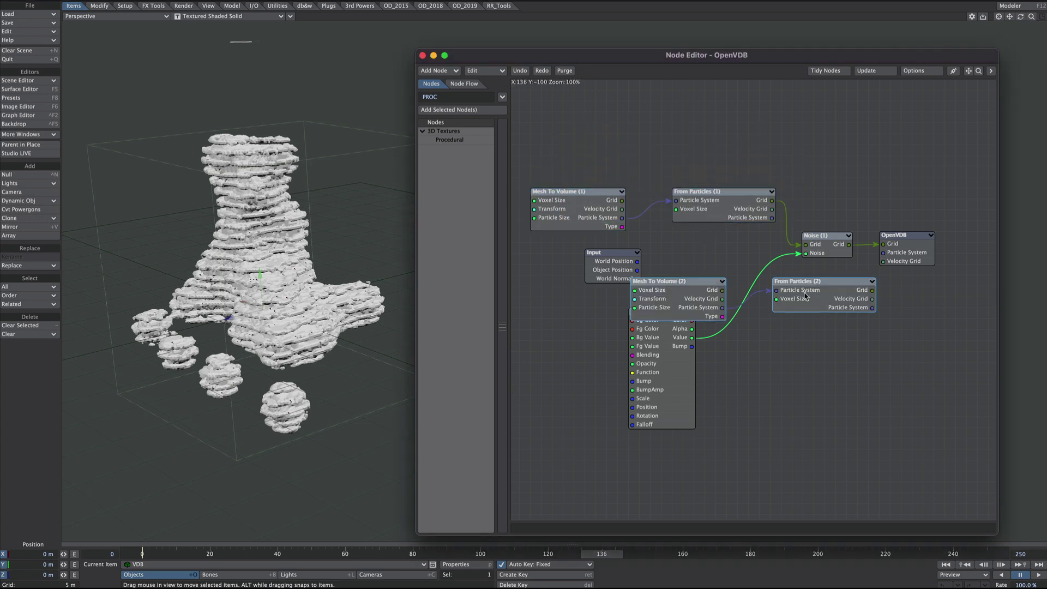
pyautogui.moveTo(805, 294); pyautogui.dragTo(707, 139)
# - Compare the surface and morphology settings of the original and duplicated From Particles nodes
pyautogui.doubleClick(695, 143)
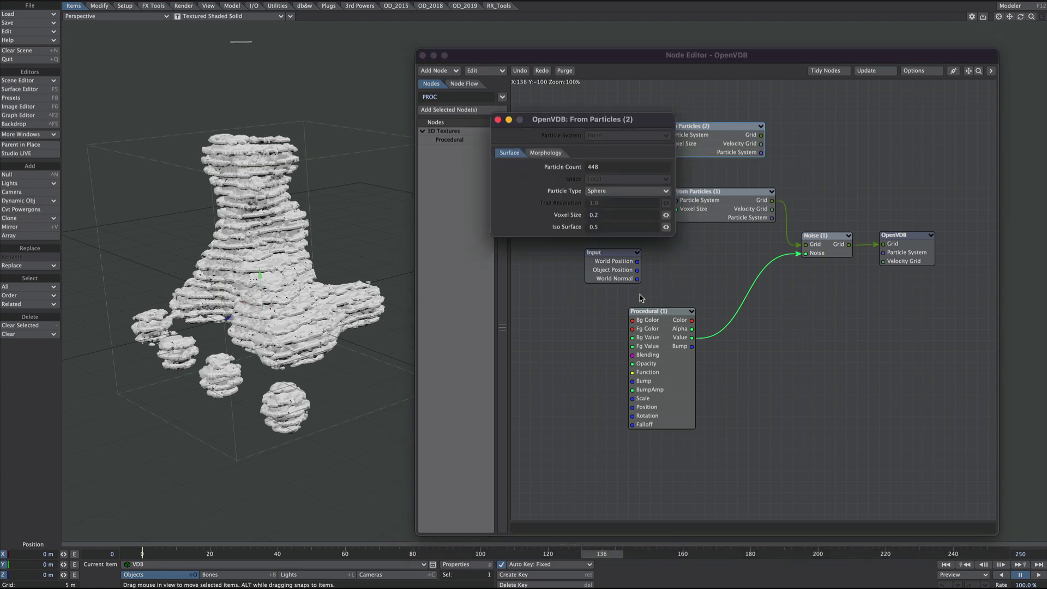
pyautogui.click(546, 153)
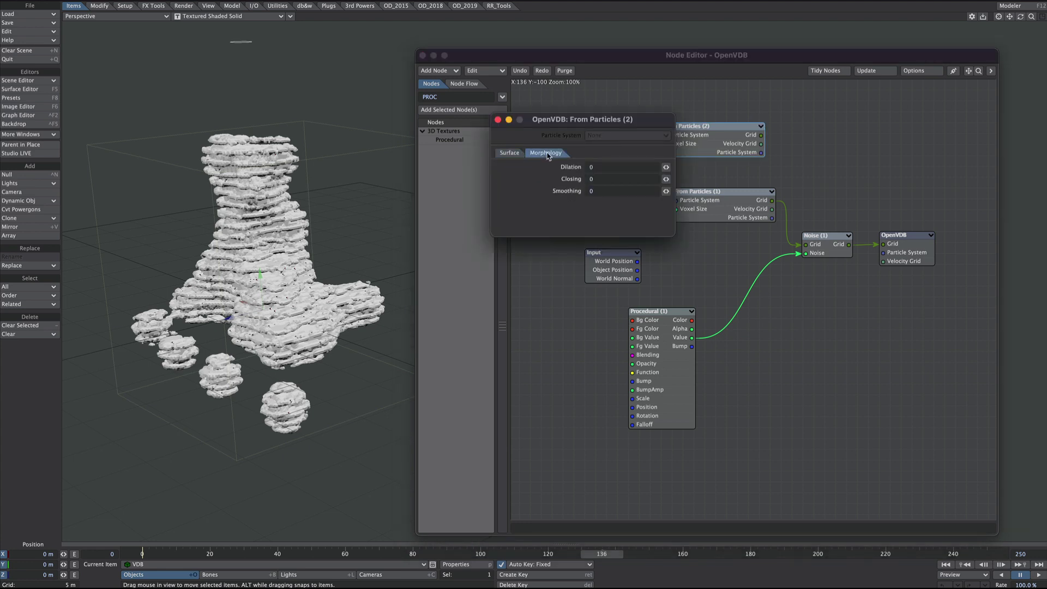
pyautogui.click(498, 119)
pyautogui.doubleClick(699, 213)
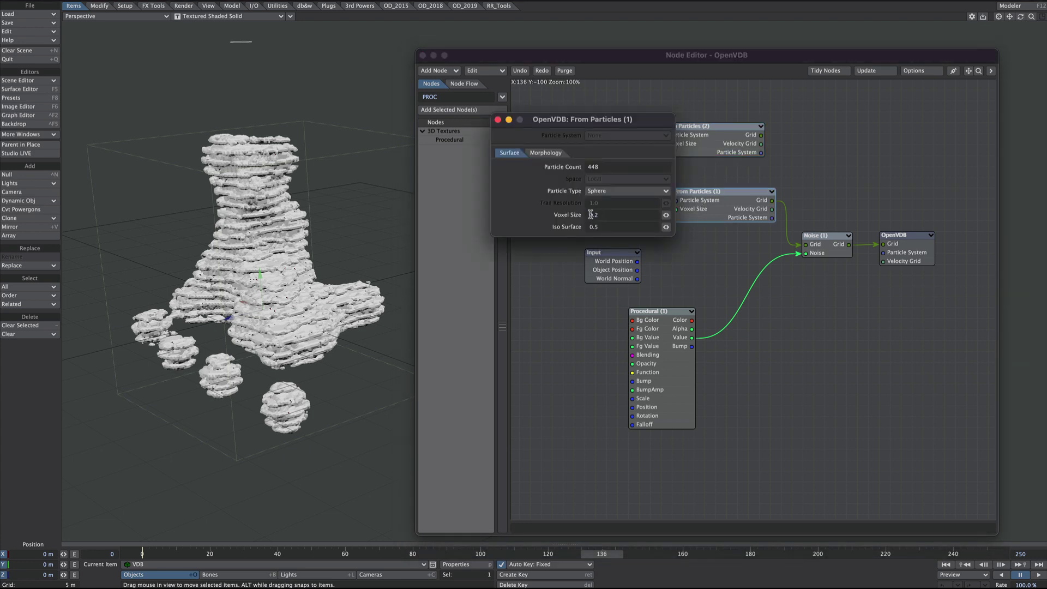
pyautogui.click(545, 153)
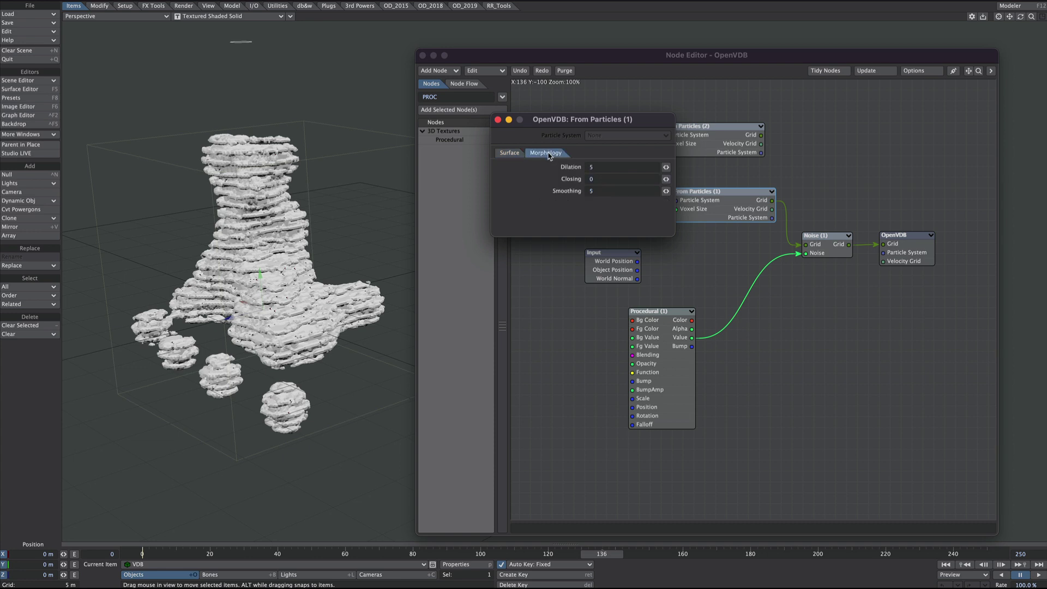
pyautogui.click(498, 121)
pyautogui.doubleClick(712, 142)
pyautogui.click(498, 119)
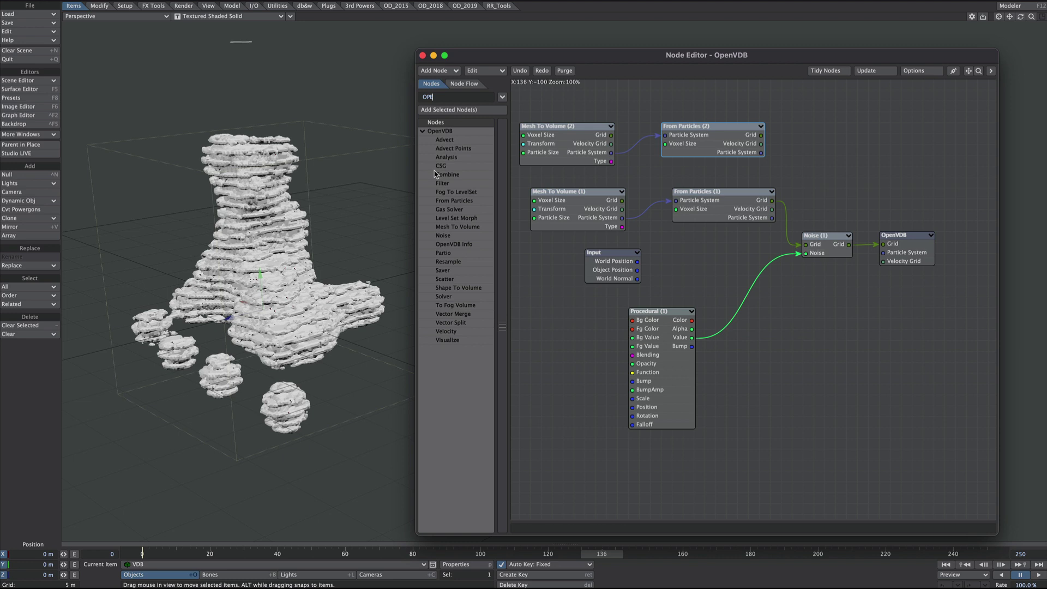
# - Add an OpenVDB CSG node beside the duplicated From Particles node
pyautogui.doubleClick(440, 166)
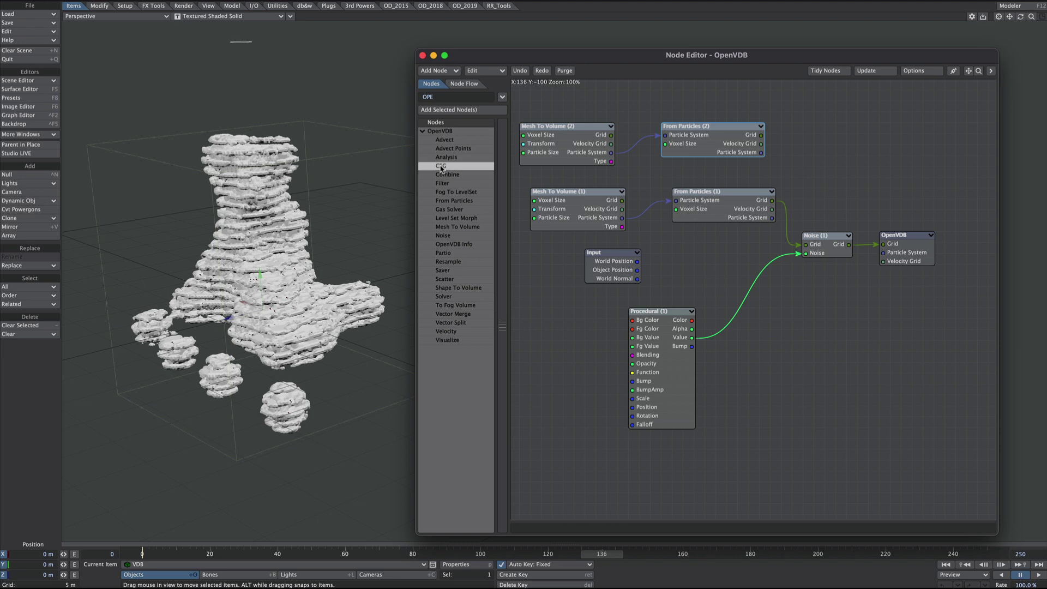
pyautogui.moveTo(742, 308); pyautogui.dragTo(839, 143)
pyautogui.moveTo(840, 143); pyautogui.dragTo(841, 133)
# - Preview each From Particles grid by connecting first the original and then the duplicate directly to the OpenVDB output
pyautogui.moveTo(771, 200); pyautogui.dragTo(882, 244)
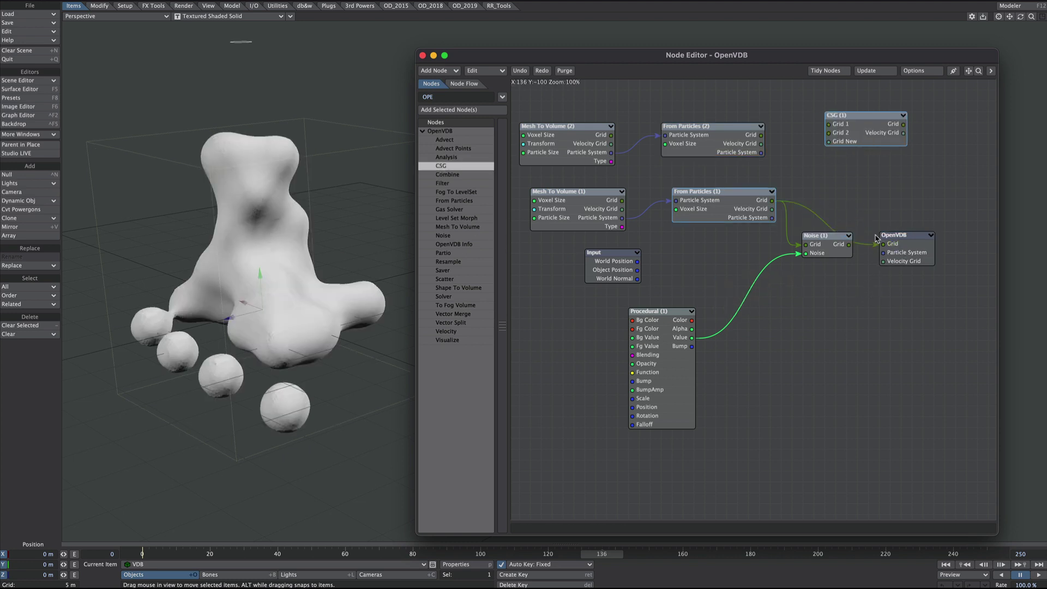
pyautogui.moveTo(761, 134); pyautogui.dragTo(895, 249)
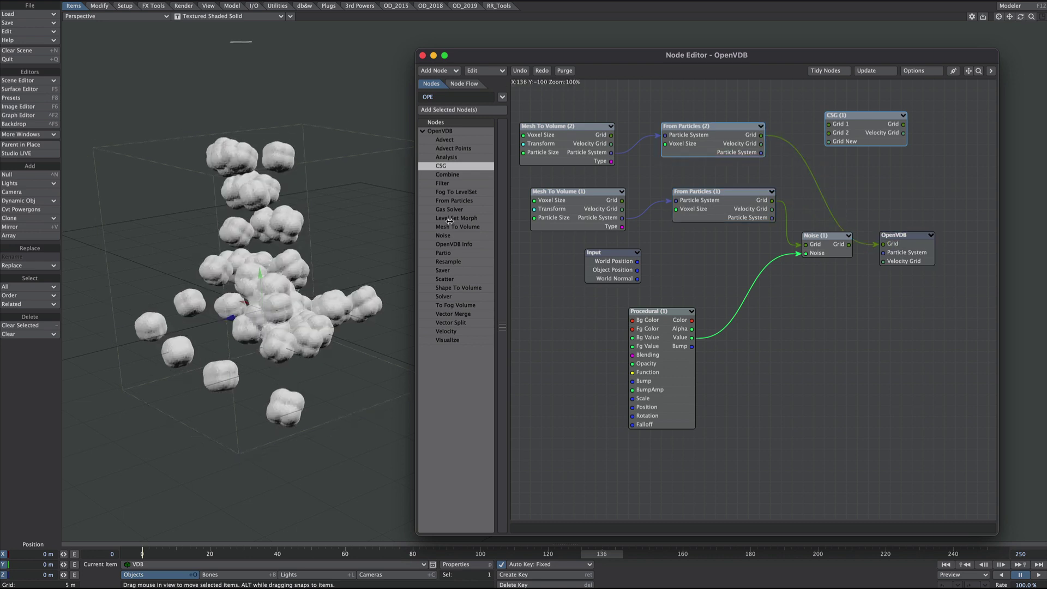
# - Connect From Particles (1) to CSG Grid 1 and From Particles (2) to Grid 2, and feed the CSG grid into OpenVDB
pyautogui.moveTo(876, 243); pyautogui.dragTo(835, 138)
pyautogui.moveTo(771, 201); pyautogui.dragTo(838, 132)
pyautogui.moveTo(903, 125); pyautogui.dragTo(884, 243)
# - Choose another CSG type in the CSG node's settings and connect the Noise node's grid to its Grid 1 input
pyautogui.doubleClick(857, 133)
pyautogui.click(613, 136)
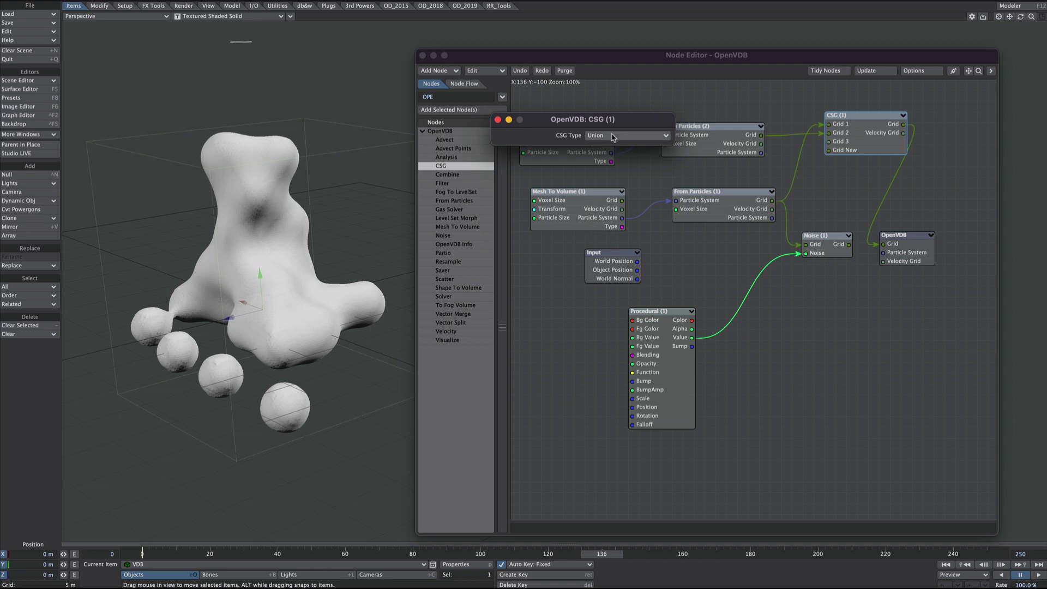
pyautogui.click(618, 147)
pyautogui.click(498, 120)
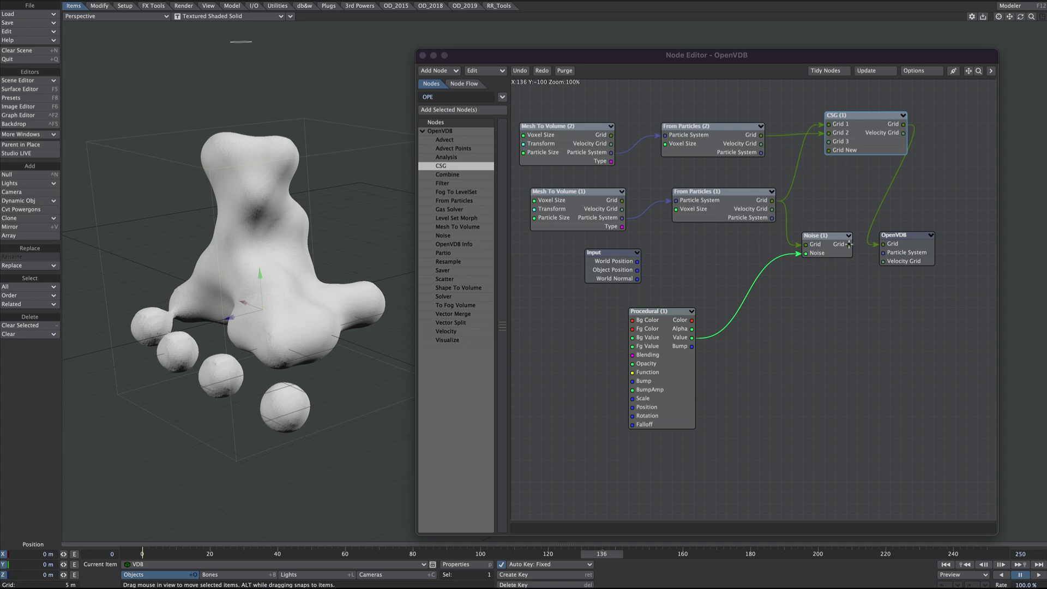
pyautogui.moveTo(849, 243); pyautogui.dragTo(829, 124)
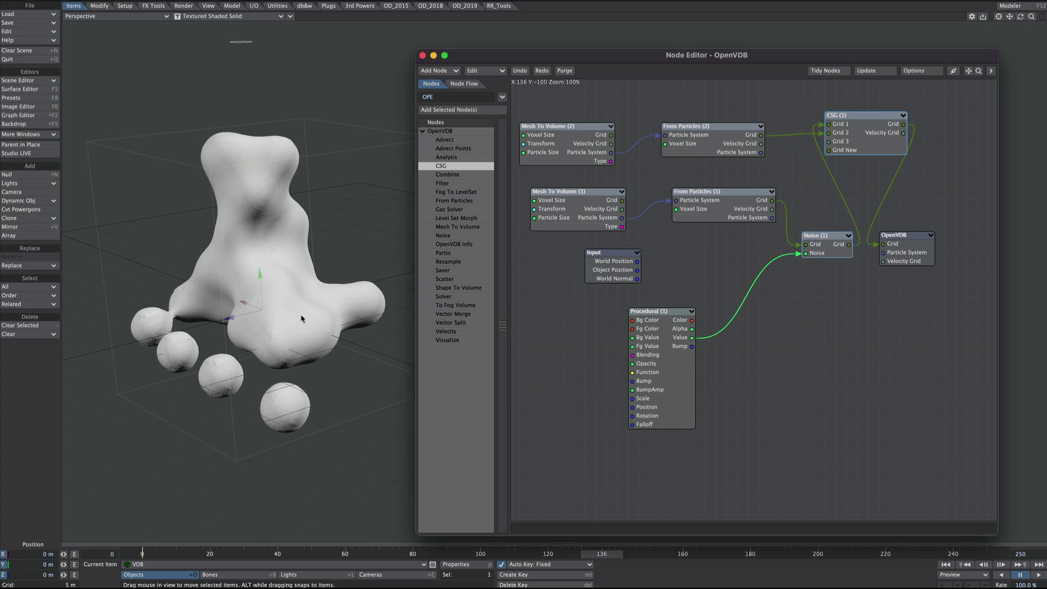
# - Set the morphology Dilation of the From Particles (1) node to 8
pyautogui.keyDown('ctrl'); pyautogui.keyDown('alt'); pyautogui.moveTo(318, 215); pyautogui.dragTo(425, 349); pyautogui.keyUp('alt'); pyautogui.keyUp('ctrl')
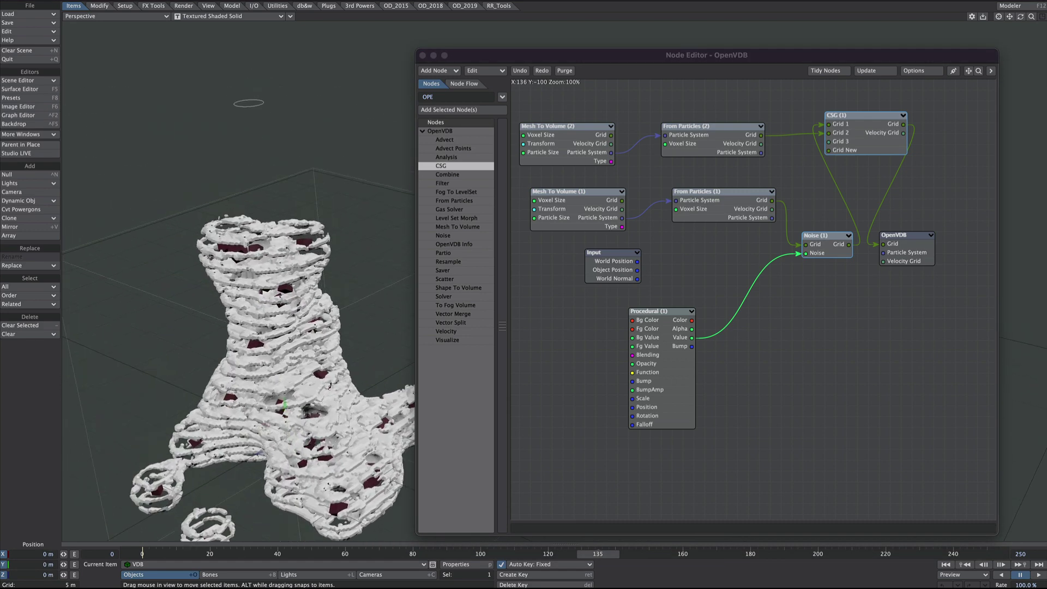
pyautogui.keyDown('alt'); pyautogui.keyDown('shift'); pyautogui.moveTo(276, 305); pyautogui.dragTo(305, 191); pyautogui.keyUp('shift'); pyautogui.keyUp('alt')
pyautogui.keyDown('alt'); pyautogui.keyDown('shift'); pyautogui.moveTo(305, 191); pyautogui.dragTo(346, 185); pyautogui.keyUp('shift'); pyautogui.keyUp('alt')
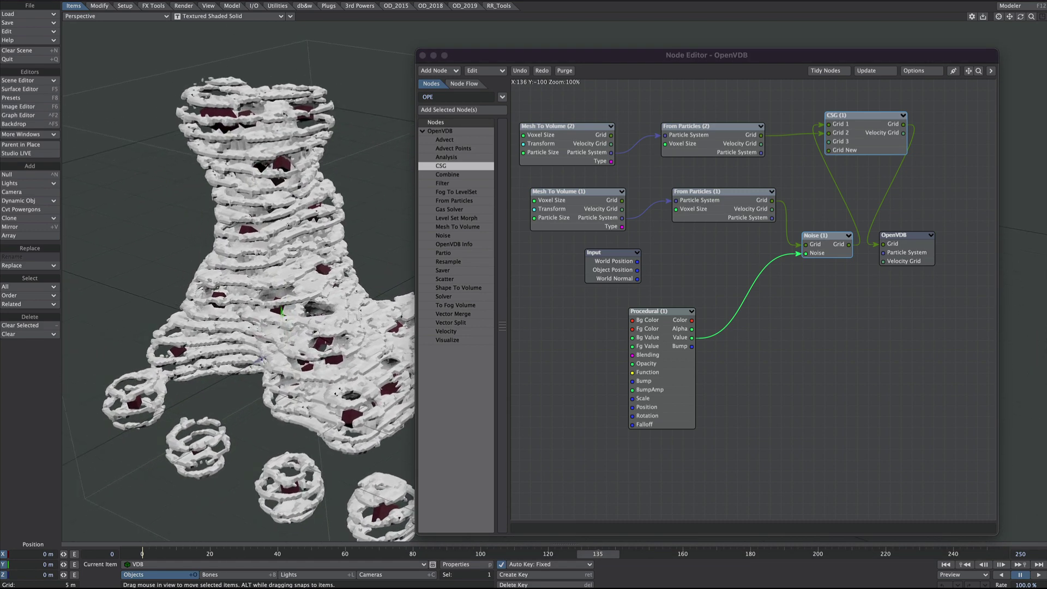
pyautogui.keyDown('alt'); pyautogui.keyDown('shift'); pyautogui.moveTo(277, 261); pyautogui.dragTo(251, 349); pyautogui.keyUp('shift'); pyautogui.keyUp('alt')
pyautogui.doubleClick(685, 126)
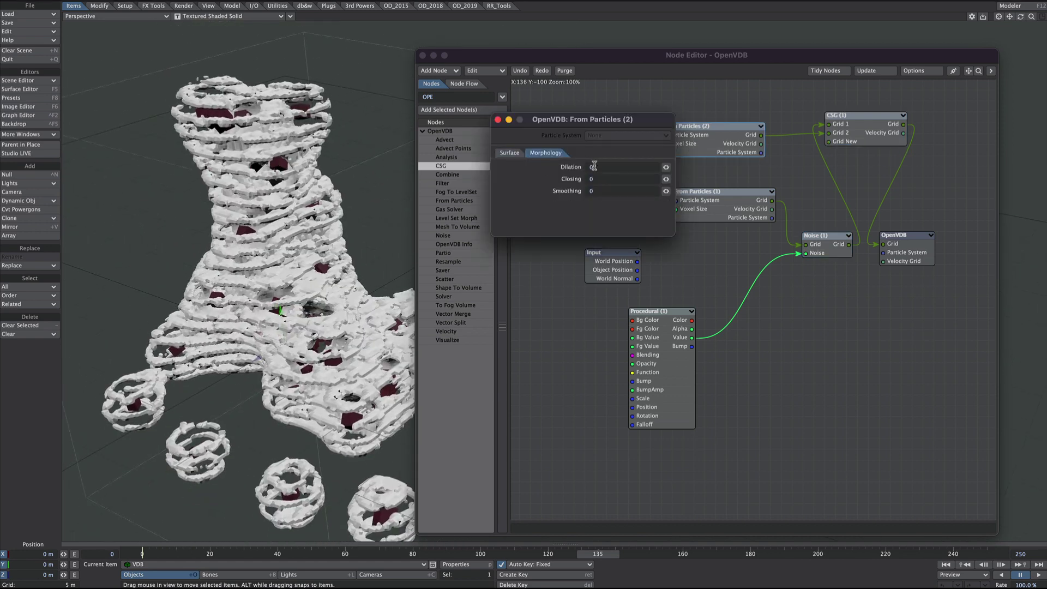
pyautogui.doubleClick(705, 207)
pyautogui.click(545, 153)
pyautogui.click(594, 167)
pyautogui.write('8')
pyautogui.press('Tab')
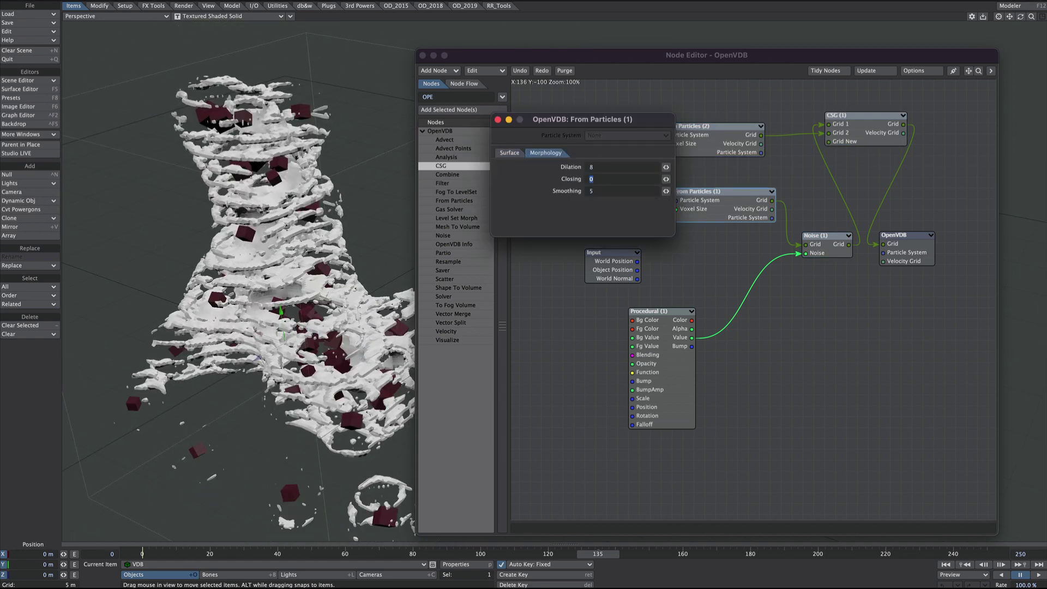
# - Set From Particles (1)'s morphology to Dilation 6 and Smoothing 8, and close its settings
pyautogui.keyDown('ctrl'); pyautogui.keyDown('alt'); pyautogui.moveTo(296, 222); pyautogui.dragTo(250, 180); pyautogui.keyUp('alt'); pyautogui.keyUp('ctrl')
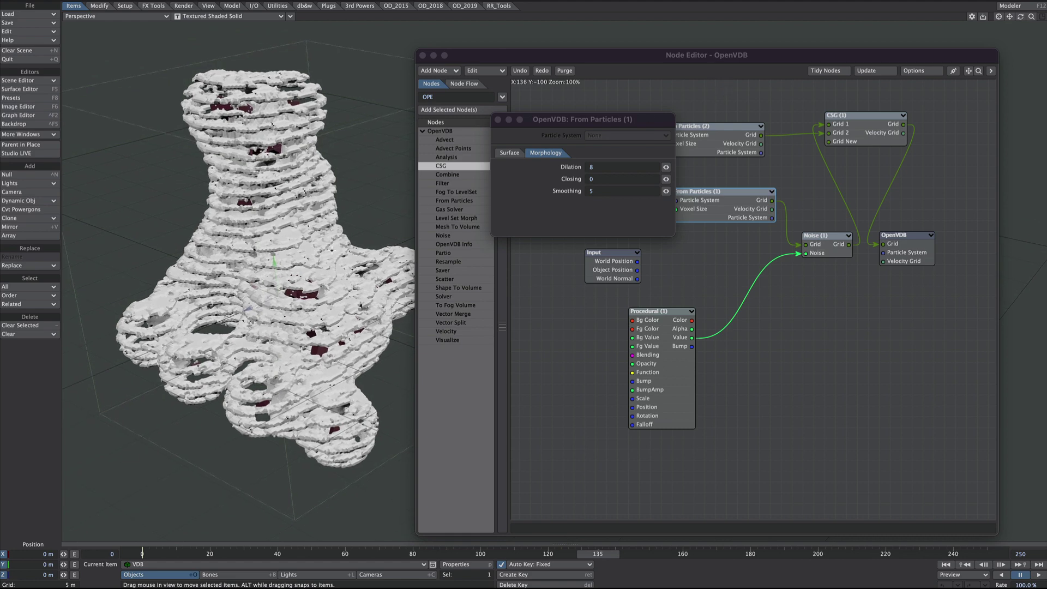
pyautogui.keyDown('ctrl'); pyautogui.keyDown('alt'); pyautogui.moveTo(331, 251); pyautogui.dragTo(361, 251); pyautogui.keyUp('alt'); pyautogui.keyUp('ctrl')
pyautogui.keyDown('alt'); pyautogui.keyDown('shift'); pyautogui.moveTo(361, 252); pyautogui.dragTo(370, 254); pyautogui.keyUp('shift'); pyautogui.keyUp('alt')
pyautogui.write('8')
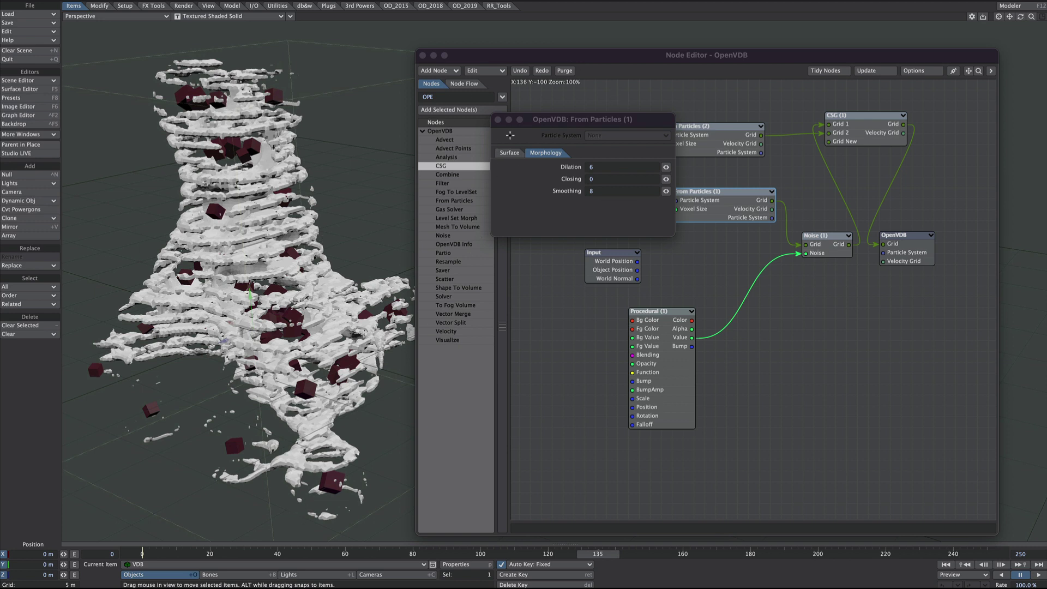
pyautogui.click(497, 119)
# - Display the bullet_openVDB_p2 object as a Bounding Box through the Scene Editor
pyautogui.moveTo(568, 58); pyautogui.dragTo(592, 45)
pyautogui.hotkey('ctrl', 'F1')
pyautogui.moveTo(801, 95); pyautogui.dragTo(530, 85)
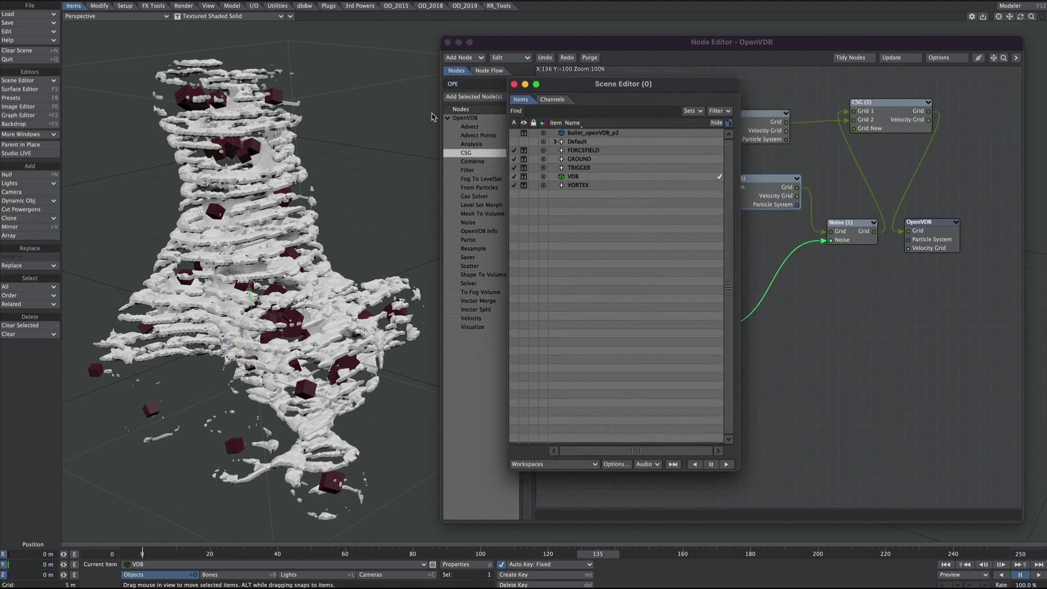
pyautogui.click(523, 132)
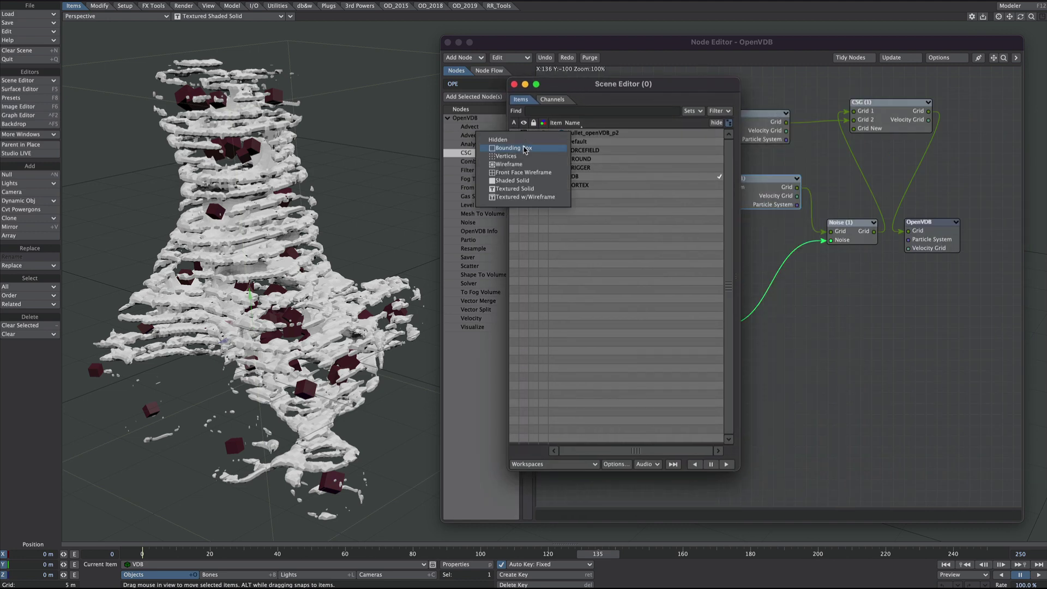
pyautogui.click(525, 149)
pyautogui.click(514, 85)
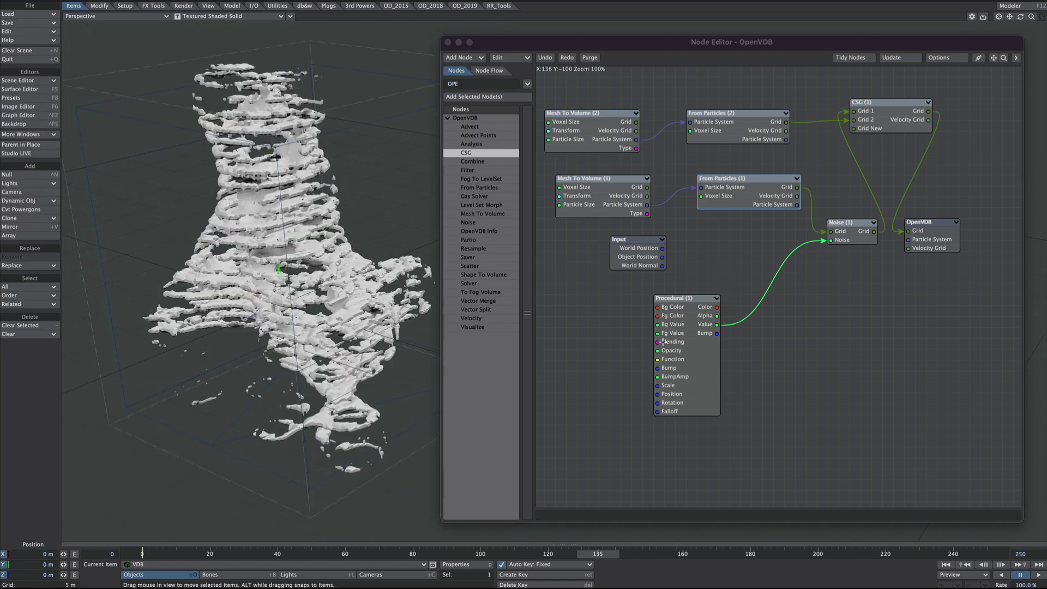
# - Move Procedural (1) and Noise (1) into free space below the other nodes and duplicate the pair
pyautogui.moveTo(663, 342); pyautogui.dragTo(553, 385)
pyautogui.moveTo(839, 241); pyautogui.dragTo(743, 382)
pyautogui.click(551, 391)
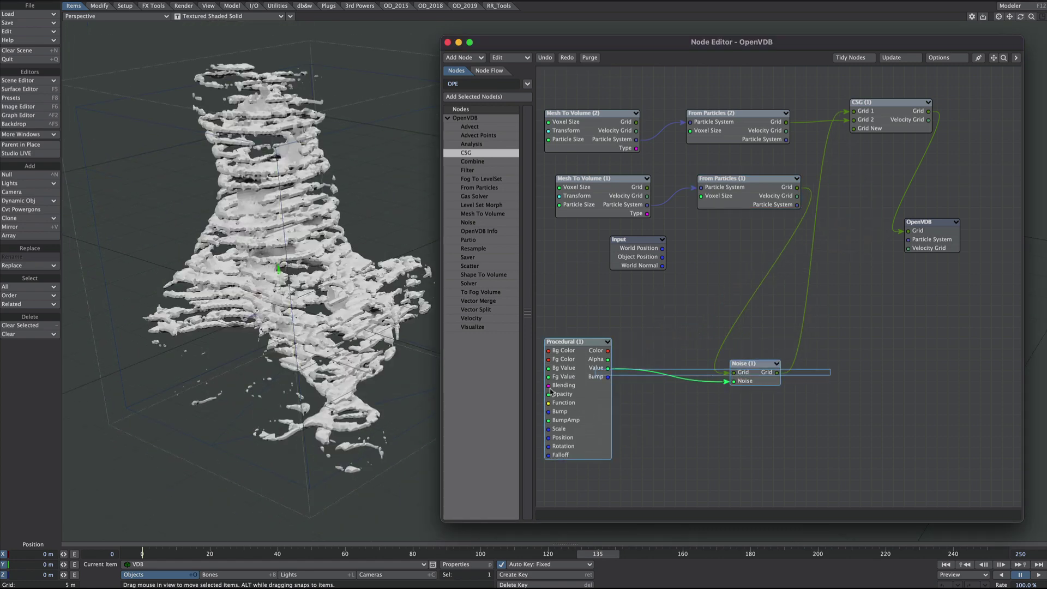
pyautogui.hotkey('ctrl', 'c')
pyautogui.hotkey('ctrl', 'v')
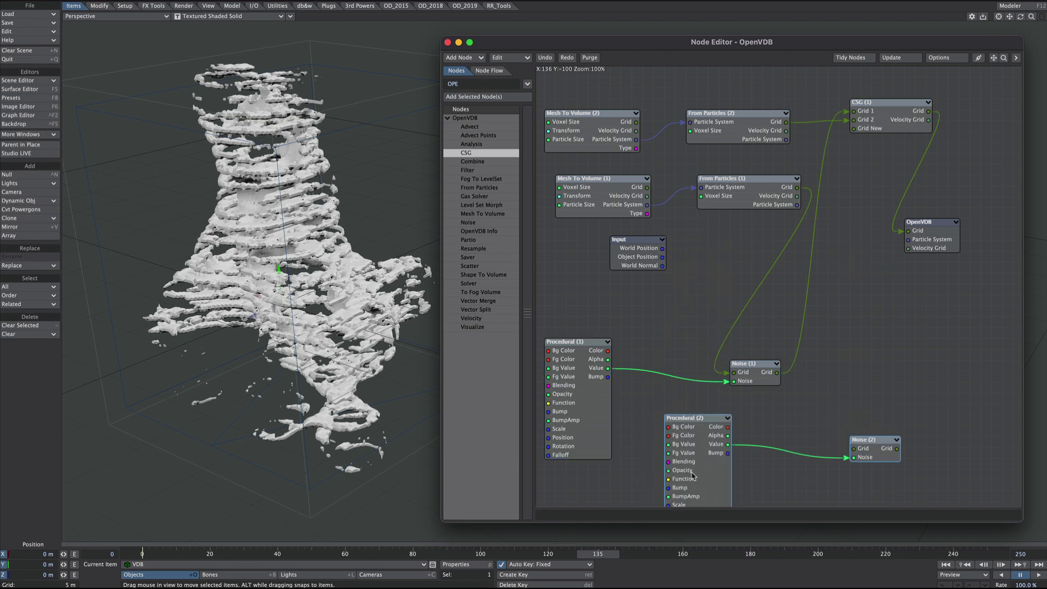
# - Place the duplicated nodes, feed Noise (1)'s grid into Noise (2), and connect Noise (2)'s grid to CSG Grid 1
pyautogui.moveTo(684, 452); pyautogui.dragTo(720, 453)
pyautogui.click(893, 441)
pyautogui.moveTo(894, 444); pyautogui.dragTo(861, 401)
pyautogui.moveTo(777, 371); pyautogui.dragTo(842, 394)
pyautogui.moveTo(924, 373); pyautogui.dragTo(855, 110)
# - Change Procedural (2) to Hetero Terrain with a Scale X of 2 m, and select From Particles (2)
pyautogui.moveTo(715, 448); pyautogui.dragTo(727, 448)
pyautogui.doubleClick(727, 448)
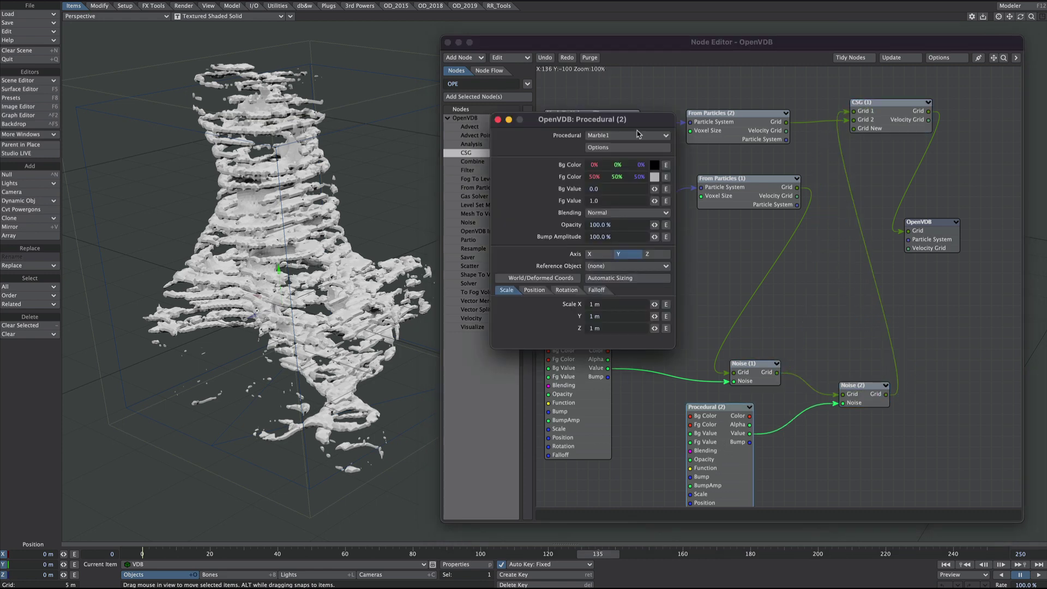
pyautogui.click(605, 136)
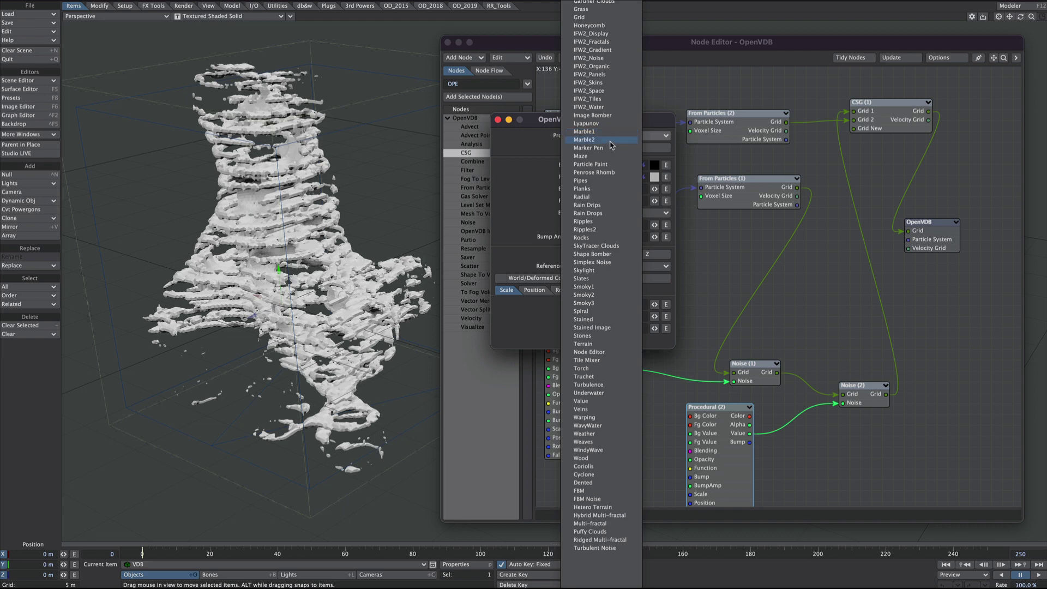
pyautogui.click(604, 508)
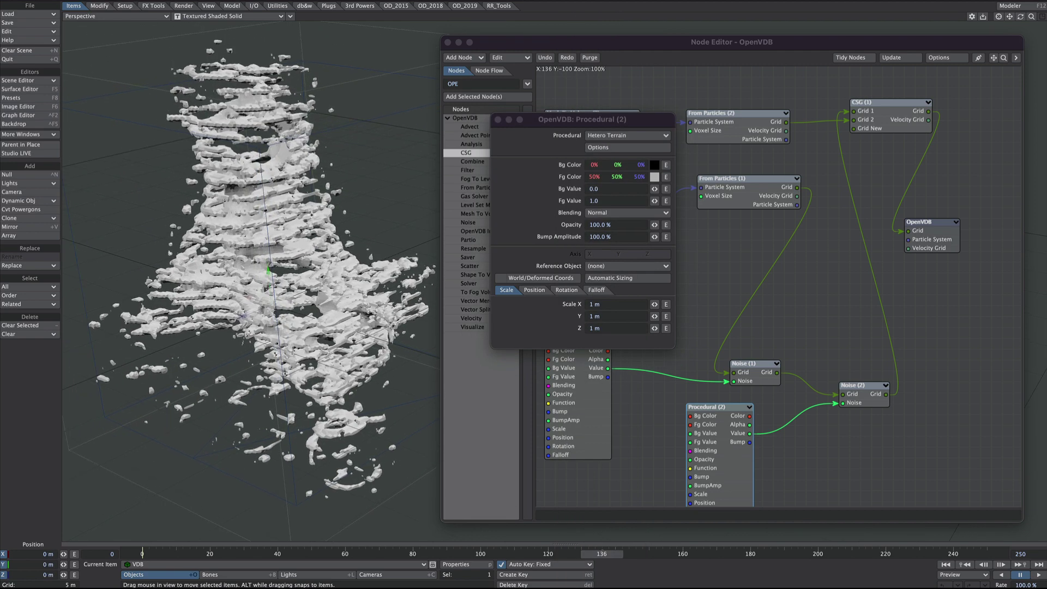
pyautogui.click(613, 303)
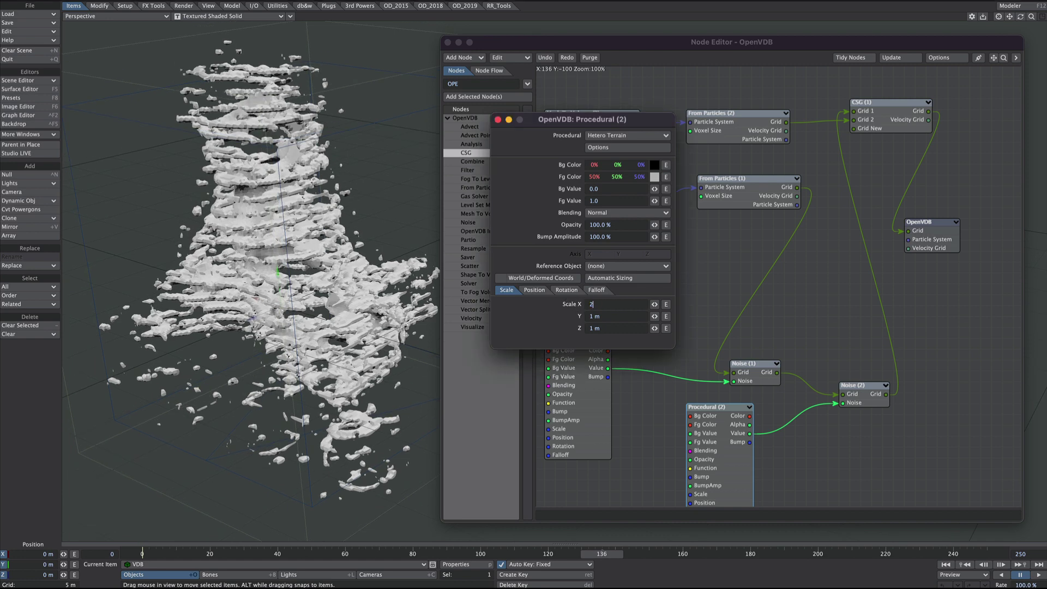
pyautogui.write('2')
pyautogui.press('Return')
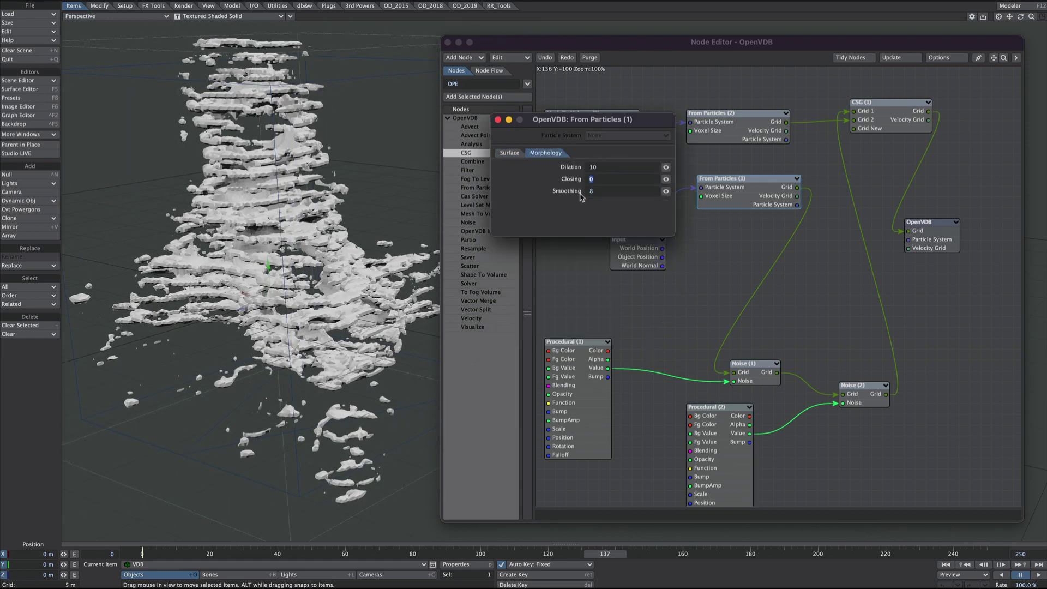
pyautogui.click(709, 113)
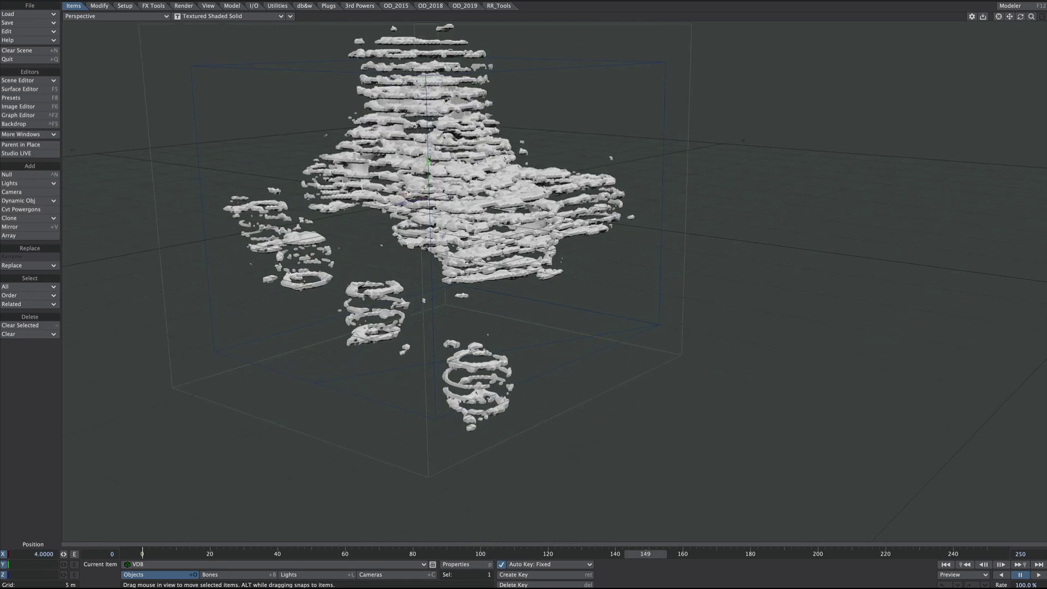
# - In bullet_openVDB_p2's object properties, place the Nodal Displacement modifier below MD_Reader and enable it
pyautogui.keyDown('alt'); pyautogui.moveTo(567, 294); pyautogui.dragTo(599, 313); pyautogui.keyUp('alt')
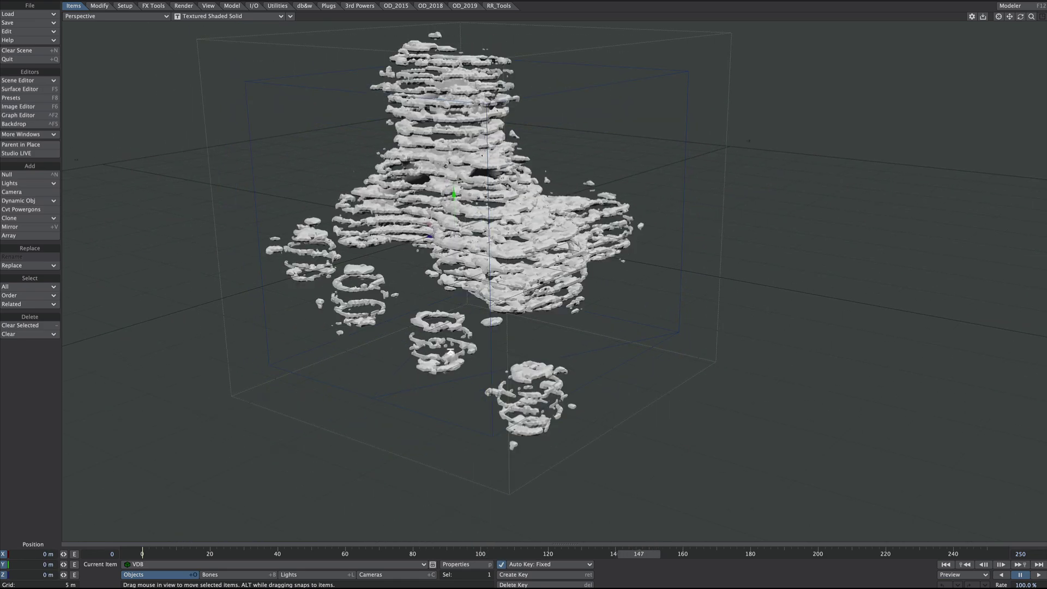
pyautogui.click(168, 564)
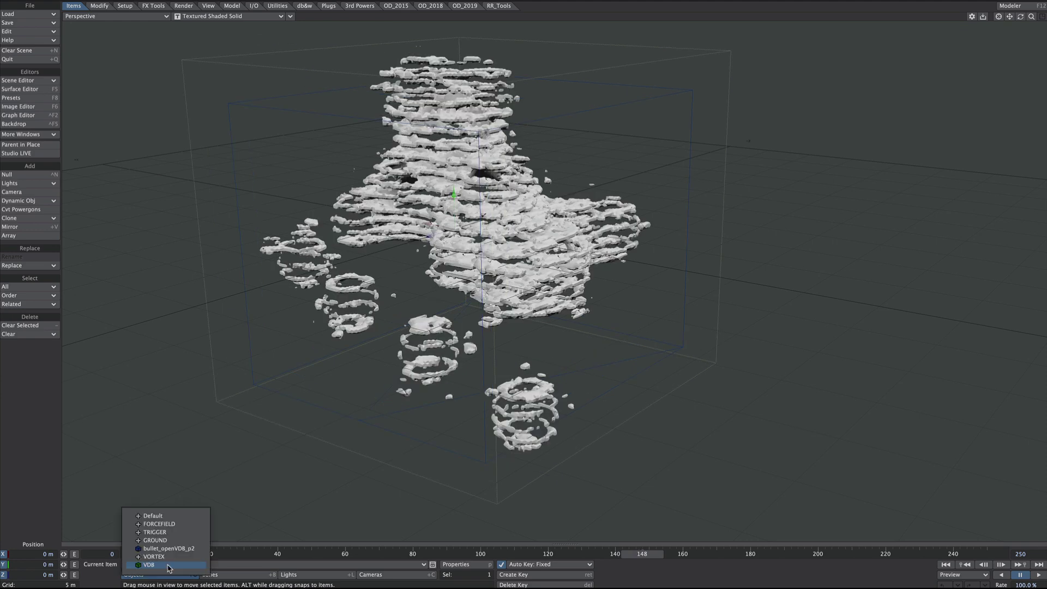
pyautogui.click(169, 548)
pyautogui.press('p')
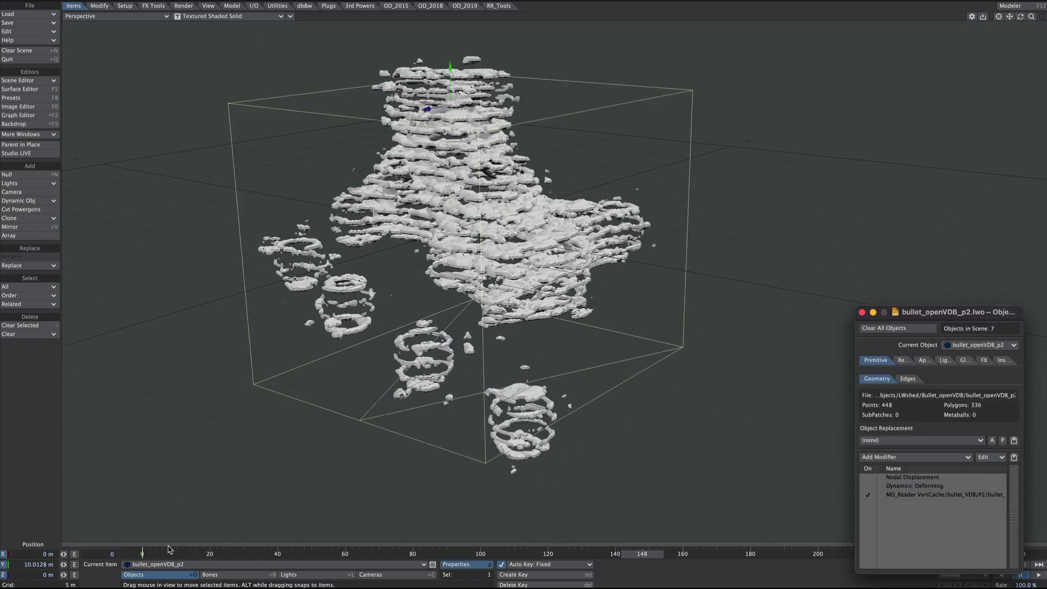
pyautogui.moveTo(932, 313); pyautogui.dragTo(795, 103)
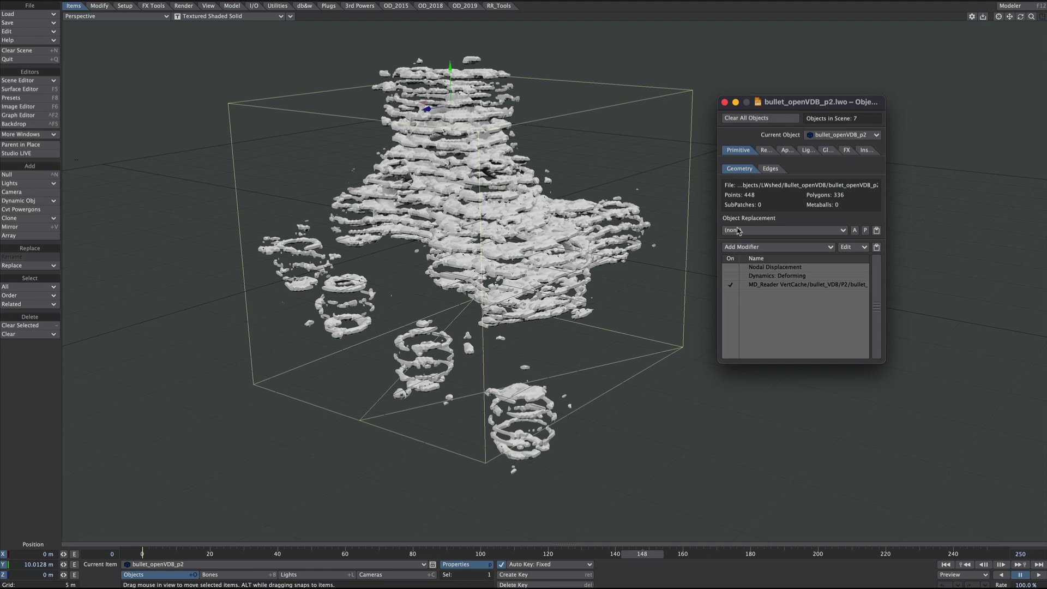
pyautogui.moveTo(764, 269); pyautogui.dragTo(753, 294)
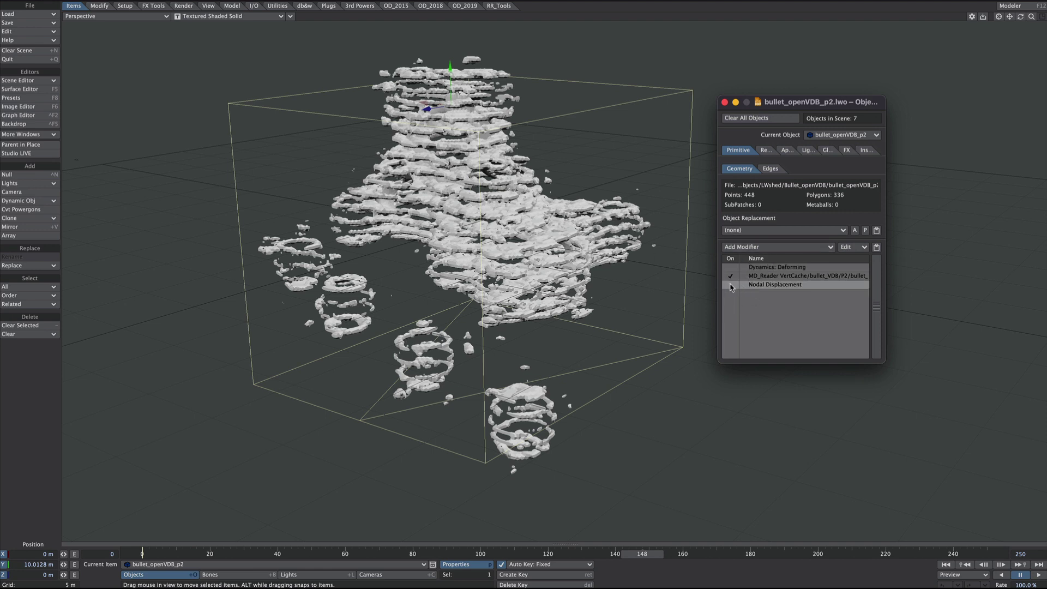
pyautogui.click(730, 284)
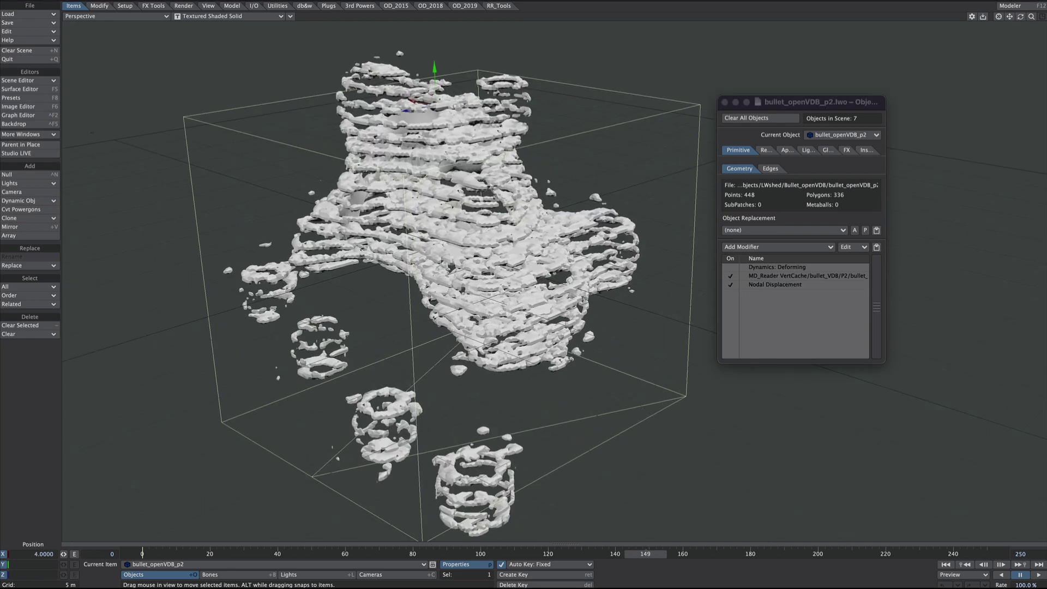
# - Open the Nodal Displacement graph, check Random Scalar (1)'s range, and set a range value of Random Vector (1) to 0
pyautogui.doubleClick(774, 284)
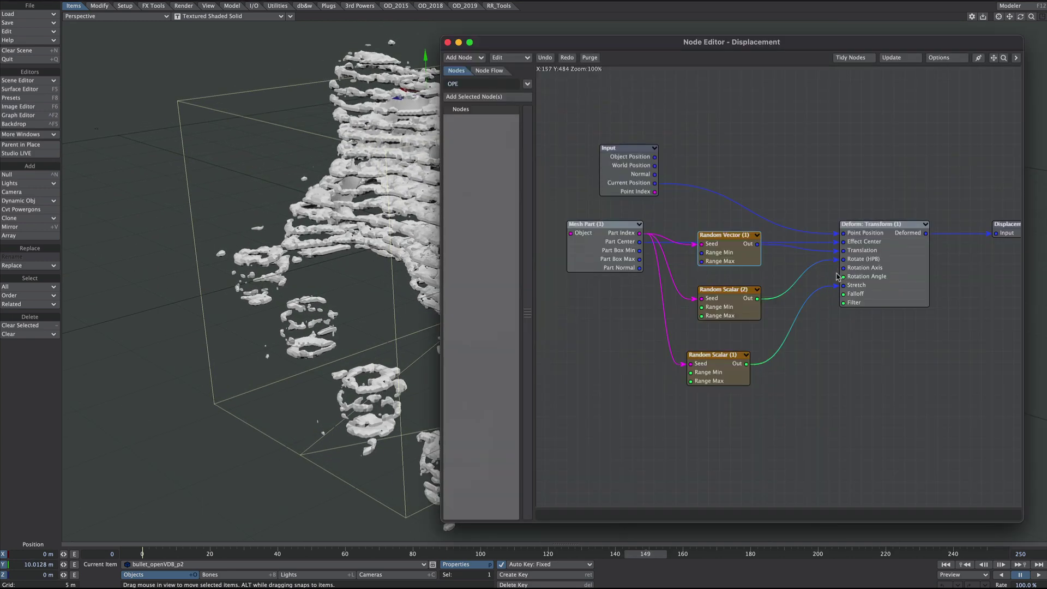
pyautogui.doubleClick(724, 369)
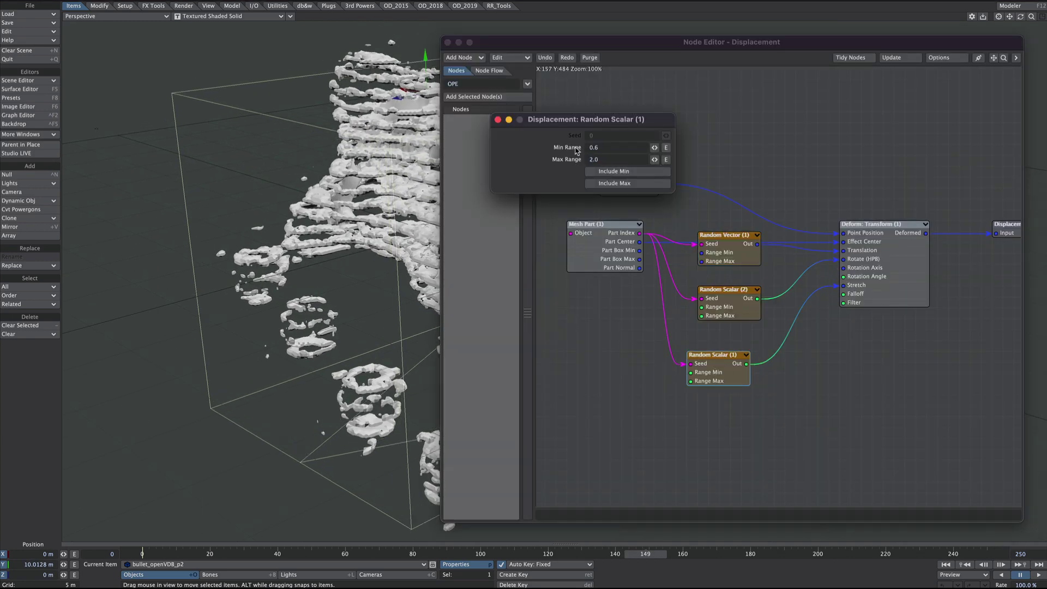
pyautogui.click(497, 119)
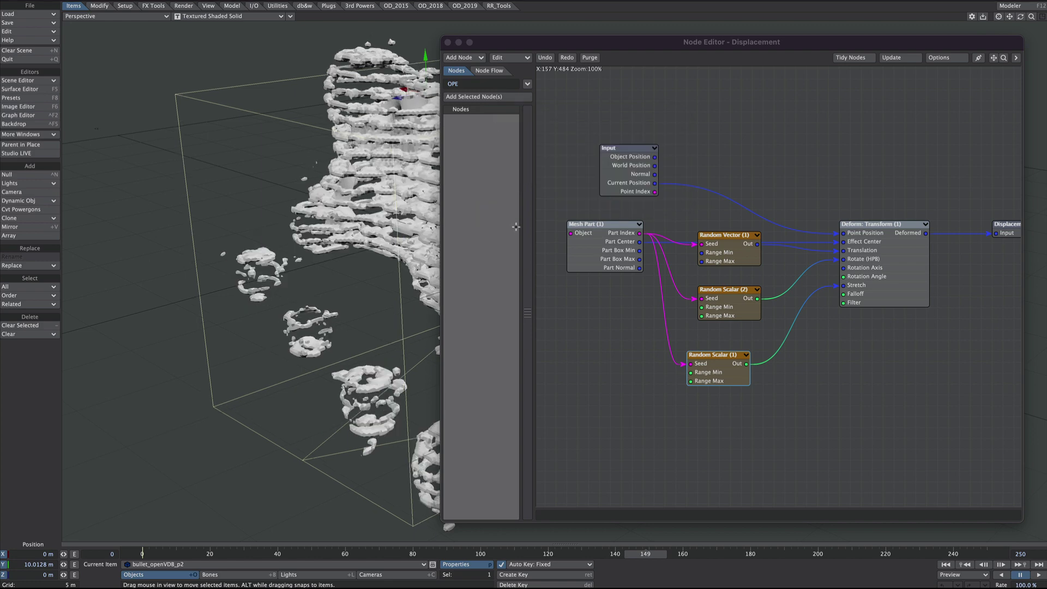
pyautogui.doubleClick(752, 253)
pyautogui.moveTo(604, 159); pyautogui.dragTo(570, 164)
pyautogui.write('0')
pyautogui.press('Tab')
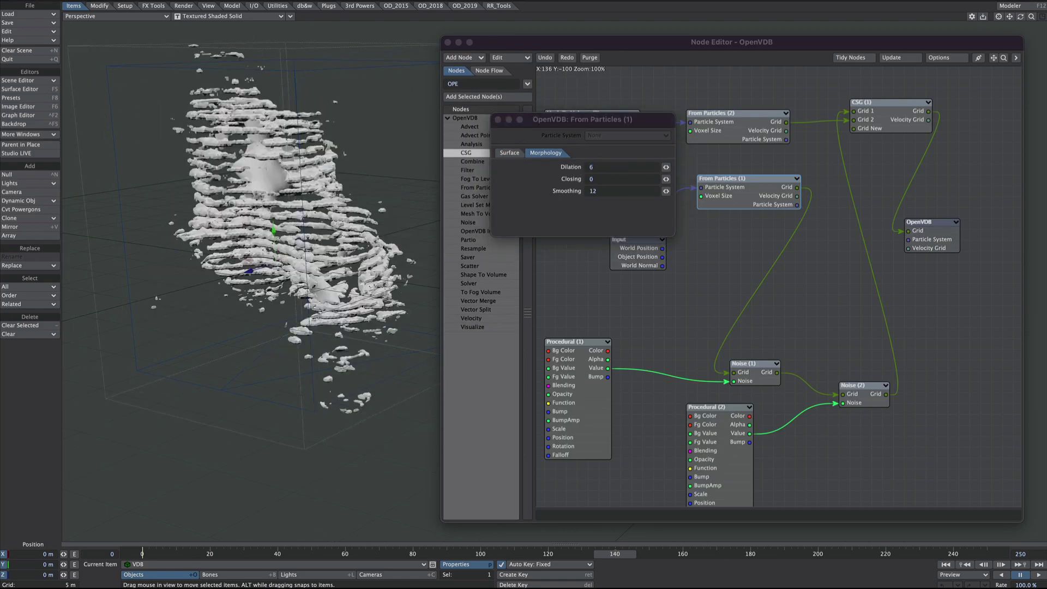
# - Set From Particles (2)'s morphology to Dilation 3, Closing 5 and Smoothing 8
pyautogui.moveTo(595, 167); pyautogui.dragTo(578, 168)
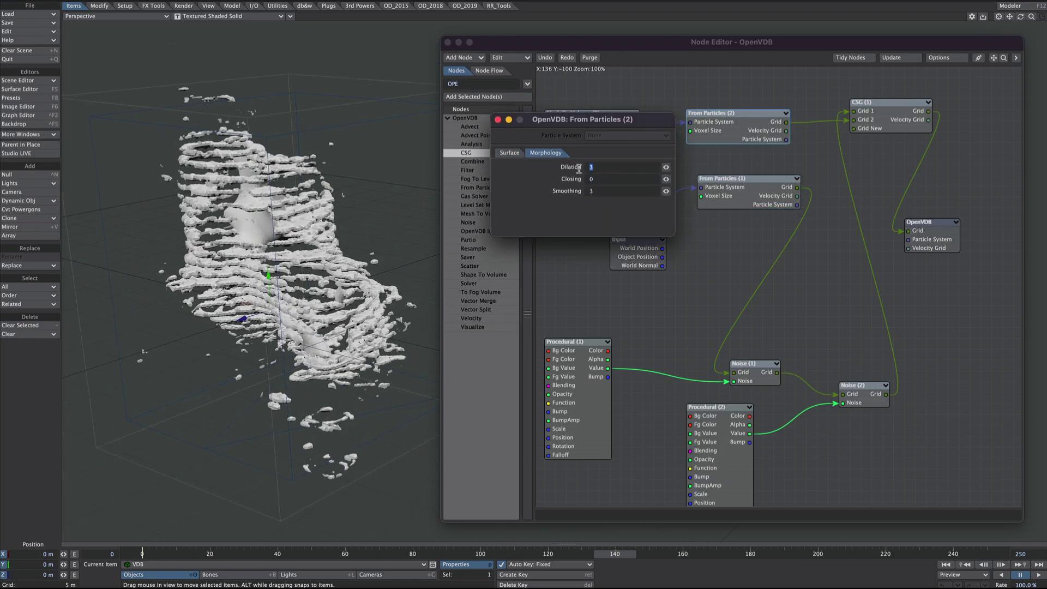
pyautogui.write('1')
pyautogui.press('Tab')
pyautogui.write('5')
pyautogui.press('Tab')
pyautogui.write('8')
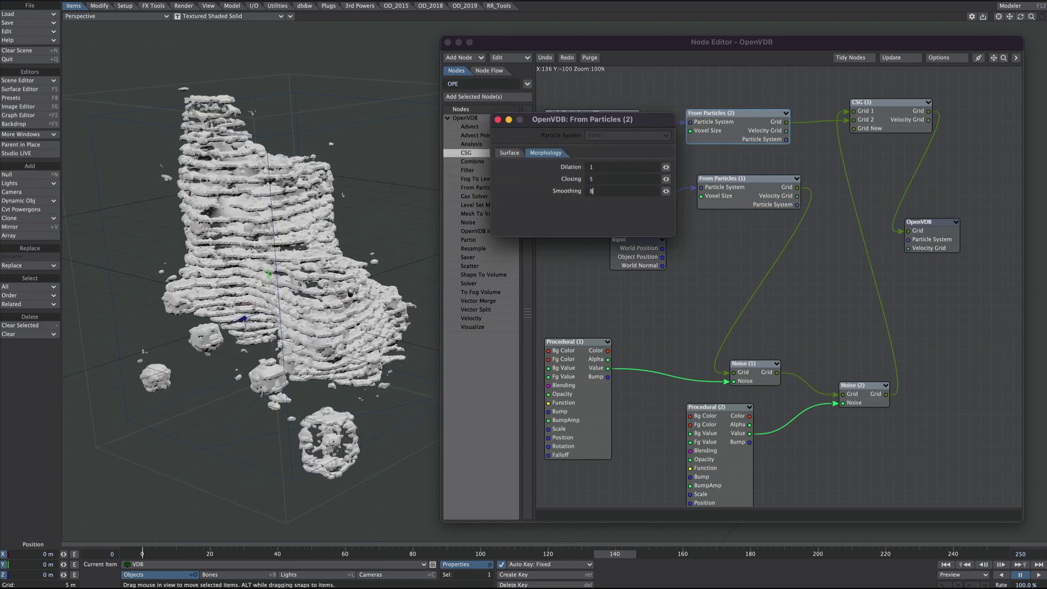
pyautogui.click(594, 167)
pyautogui.write('3')
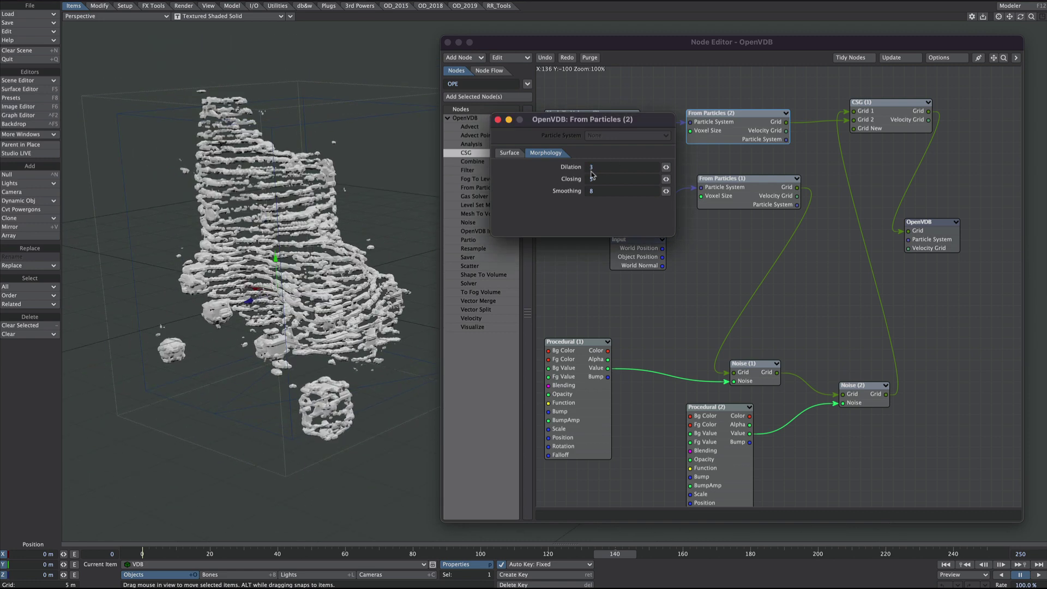
# - Open From Particles (1)'s surface settings and add a constant Scalar node to the OpenVDB graph
pyautogui.doubleClick(723, 201)
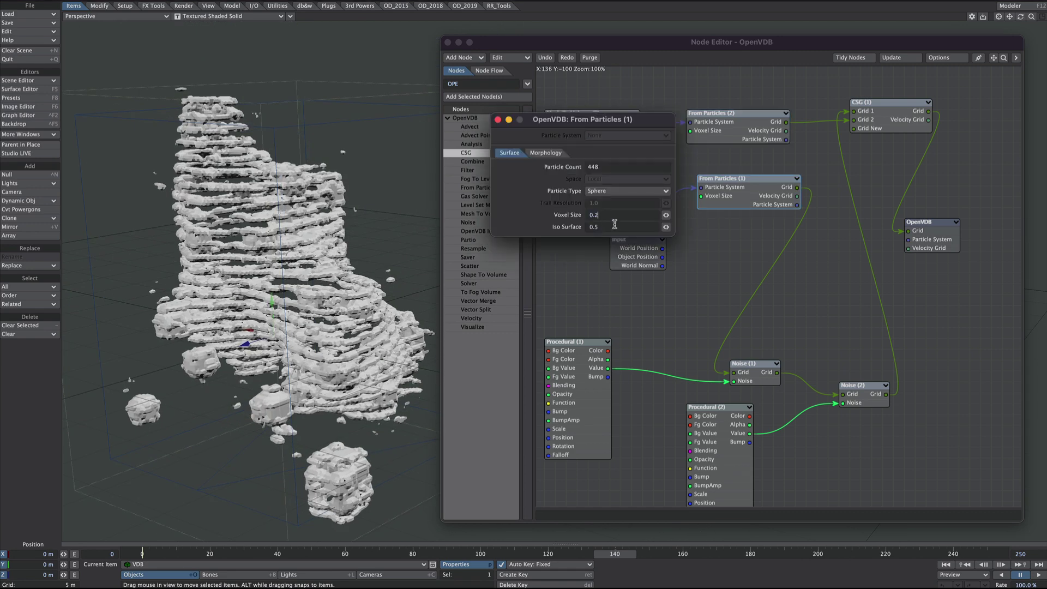
pyautogui.click(479, 84)
pyautogui.write('SCAL')
pyautogui.doubleClick(468, 127)
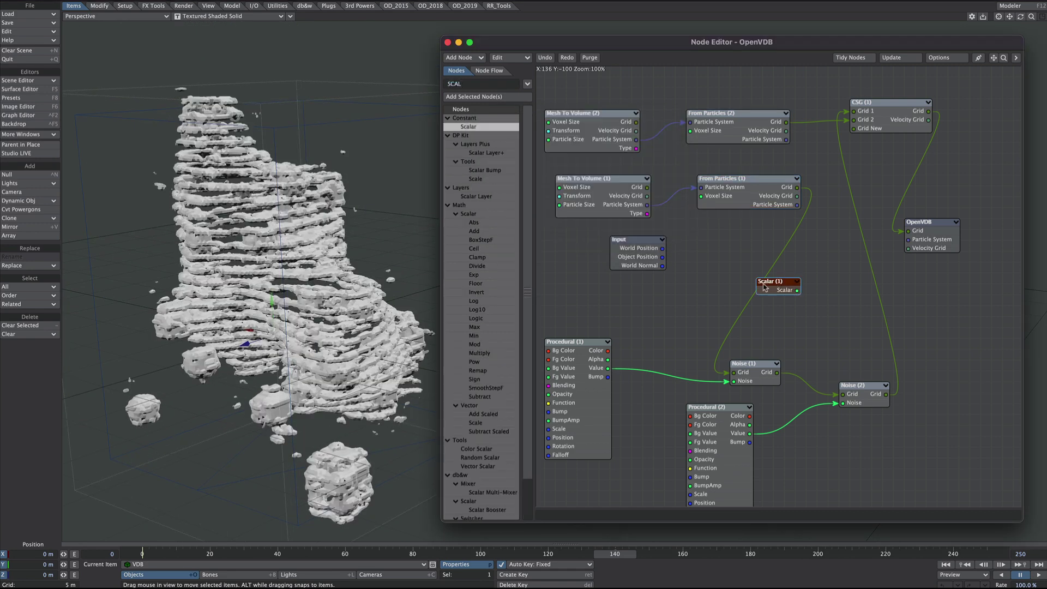
# - Set the Scalar node to 0.05 and connect it to the Voxel Size inputs of both From Particles nodes
pyautogui.moveTo(637, 240); pyautogui.dragTo(659, 298)
pyautogui.doubleClick(566, 248)
pyautogui.click(616, 136)
pyautogui.write('.')
pyautogui.moveTo(778, 281); pyautogui.dragTo(701, 195)
pyautogui.write('05')
pyautogui.click(497, 119)
pyautogui.moveTo(585, 252); pyautogui.dragTo(690, 130)
# - Examine the VDB mesh in the perspective view during playback and close the Object Properties window
pyautogui.keyDown('alt'); pyautogui.moveTo(123, 245); pyautogui.dragTo(171, 243); pyautogui.keyUp('alt')
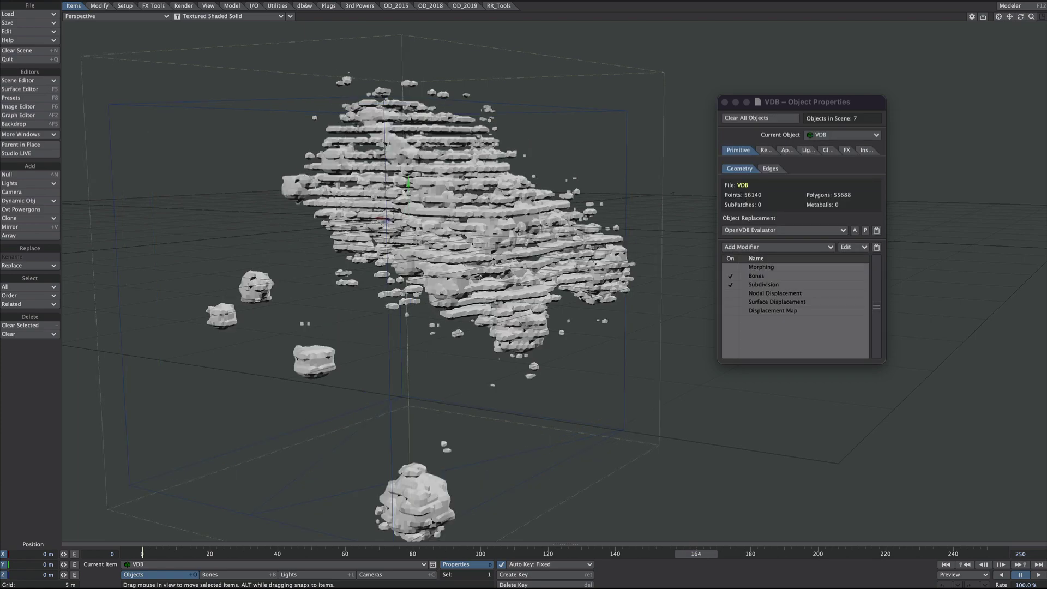
pyautogui.keyDown('alt'); pyautogui.moveTo(598, 213); pyautogui.dragTo(665, 131); pyautogui.keyUp('alt')
pyautogui.moveTo(752, 104); pyautogui.dragTo(809, 98)
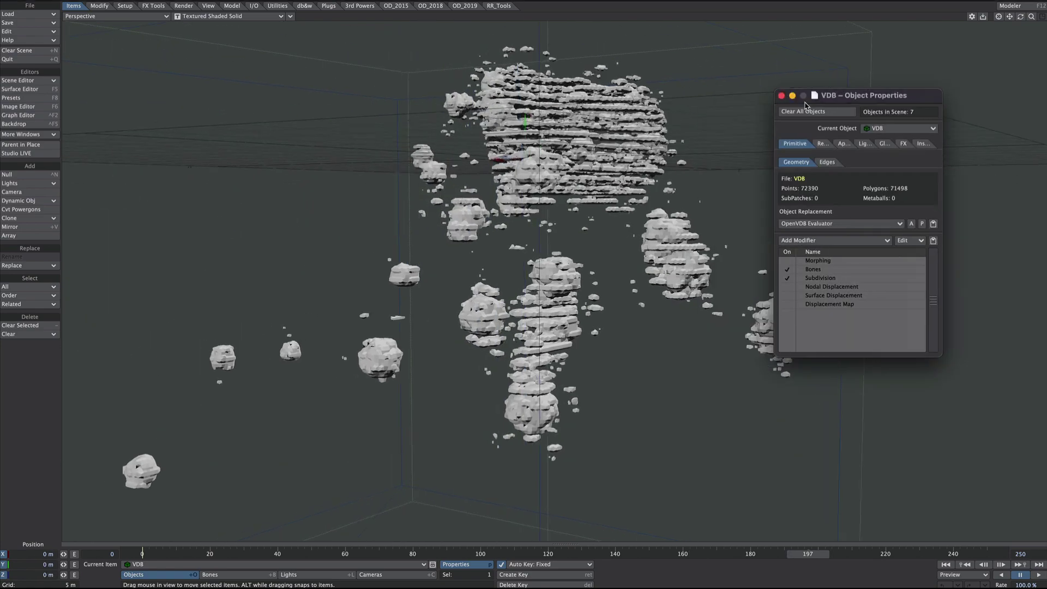
pyautogui.click(781, 95)
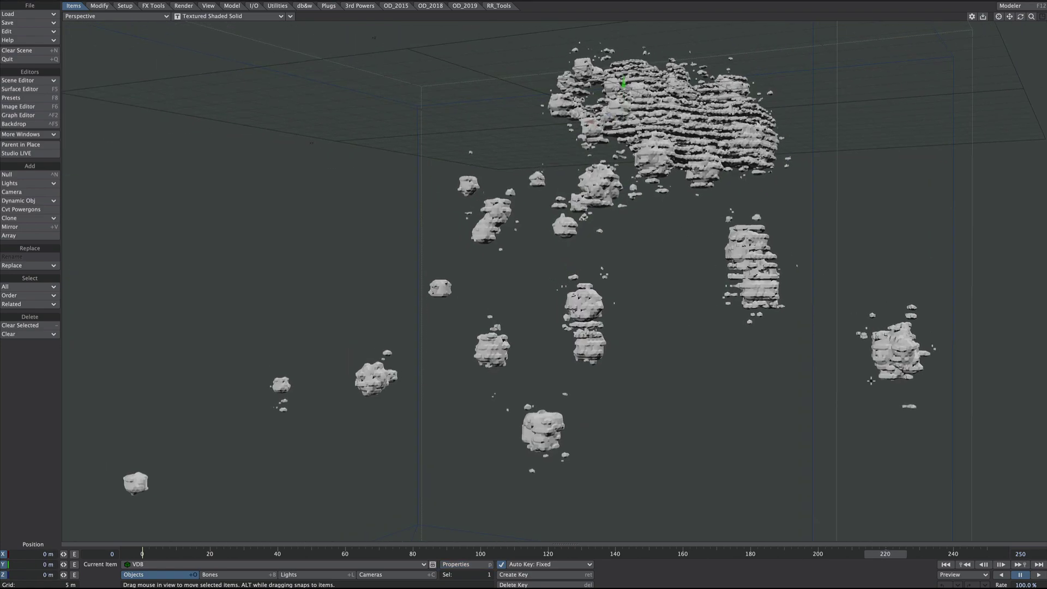
# - Frame the whole VDB mesh at frame 122 and display the perspective view with the VPR render preview
pyautogui.click(838, 109)
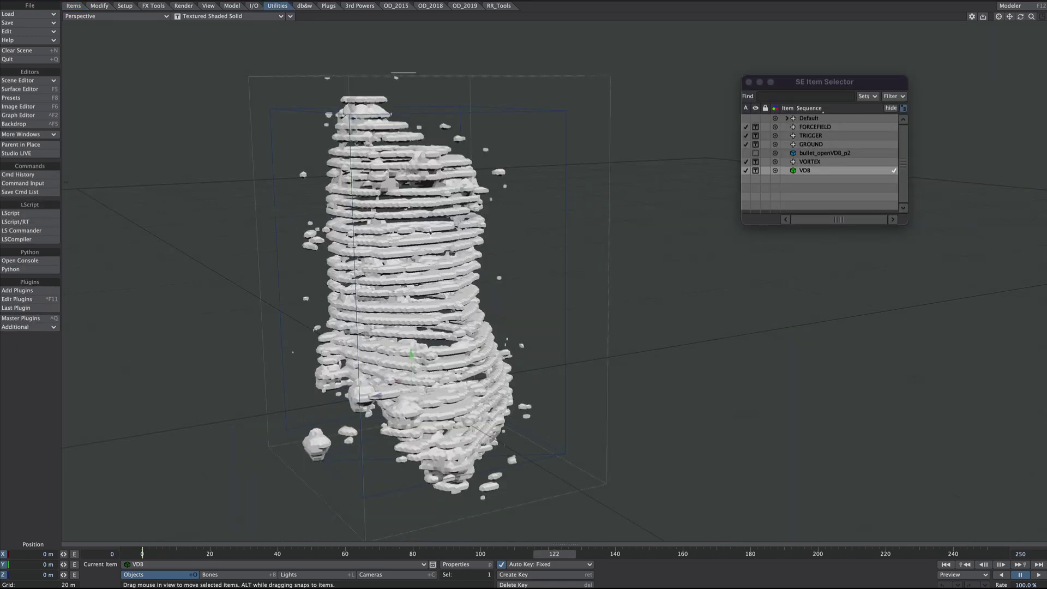
pyautogui.scroll(2, 407, 360)
pyautogui.scroll(-1, 407, 360)
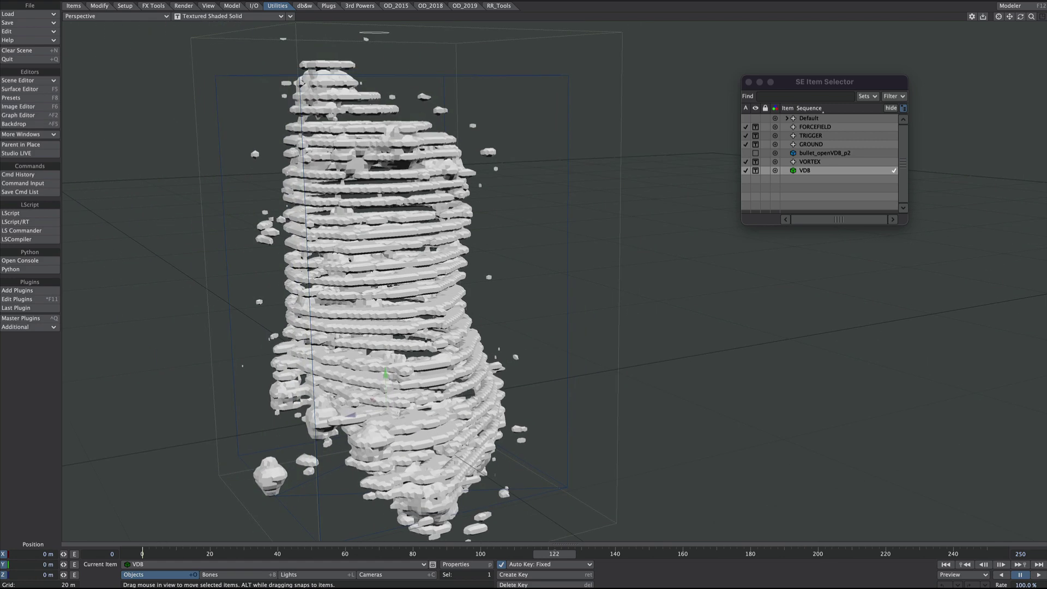
pyautogui.moveTo(407, 360)
pyautogui.keyDown('alt'); pyautogui.keyDown('shift'); pyautogui.mouseDown()
pyautogui.moveTo(415, 324)
pyautogui.moveTo(419, 352)
pyautogui.mouseUp(); pyautogui.keyUp('shift'); pyautogui.keyUp('alt')
pyautogui.click(204, 17)
pyautogui.click(207, 40)
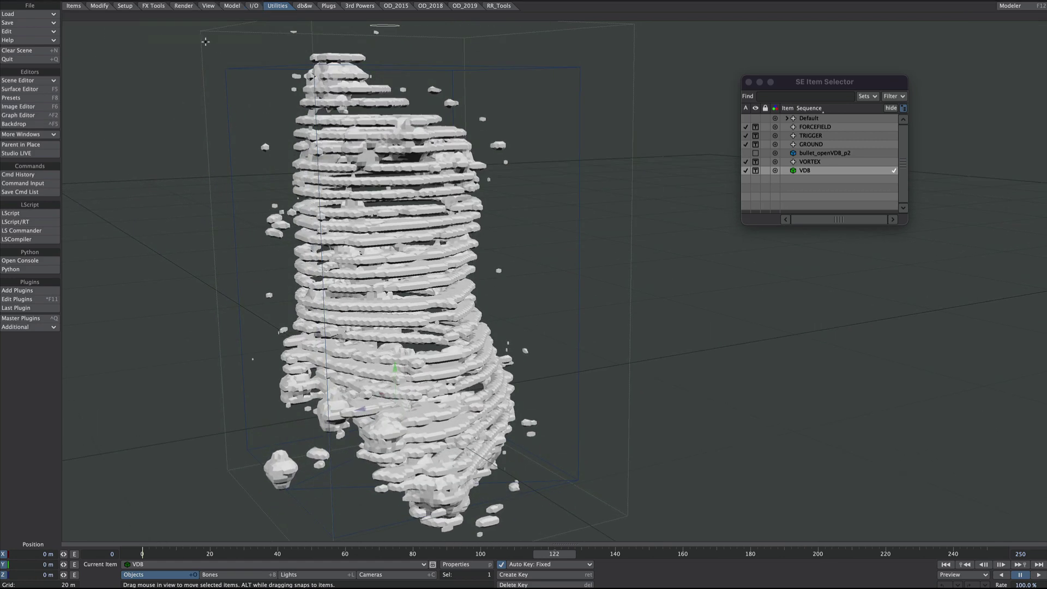
# - Turn off Adaptive Sampling for the scene camera
pyautogui.click(370, 574)
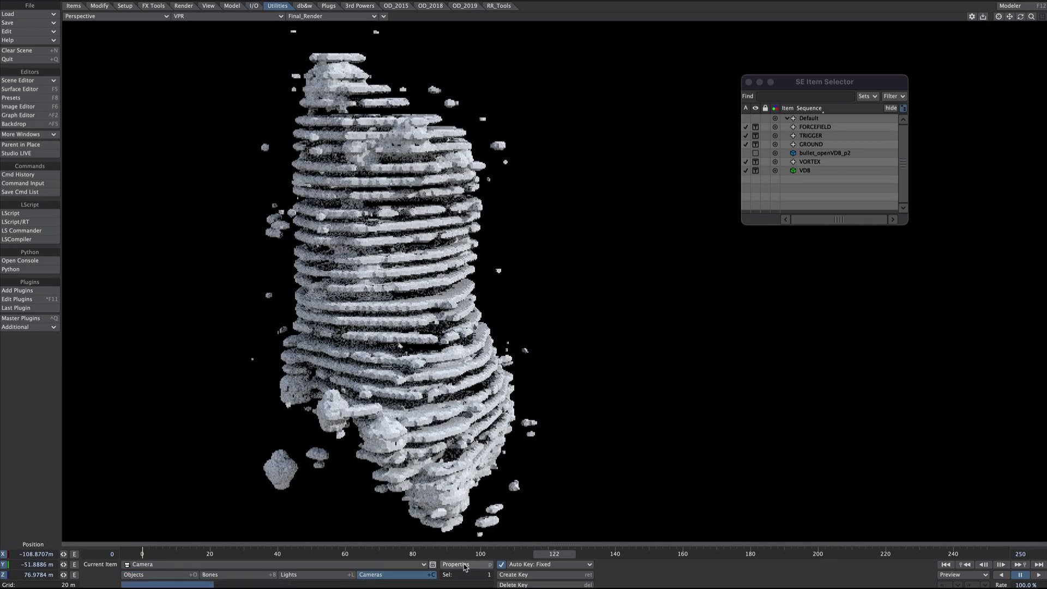
pyautogui.press('p')
pyautogui.click(729, 285)
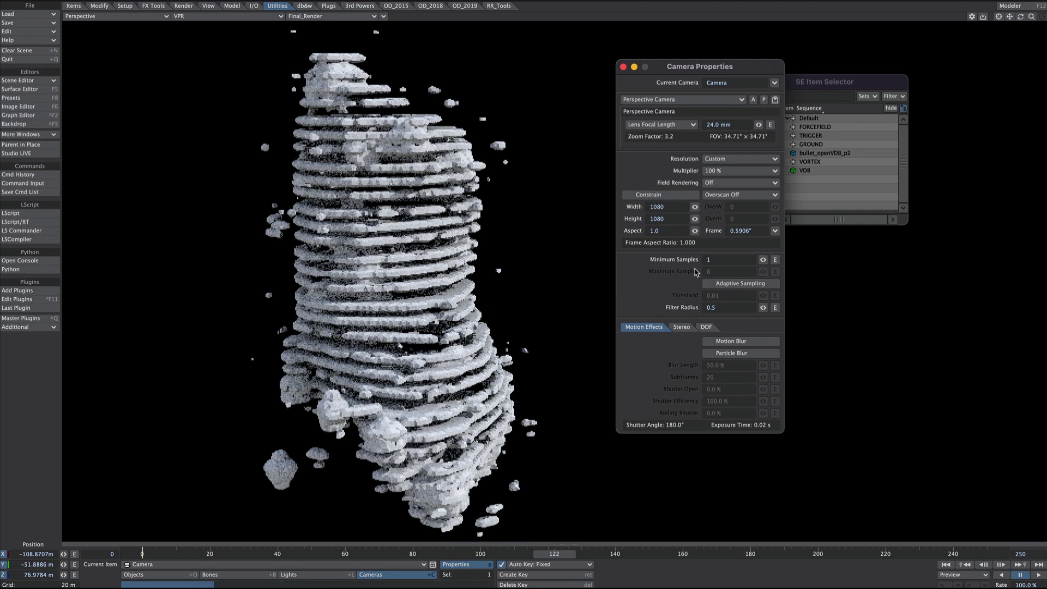
pyautogui.click(623, 66)
# - Check the Global Illumination render settings and the EnvLight's light properties
pyautogui.hotkey('ctrl', 'F8')
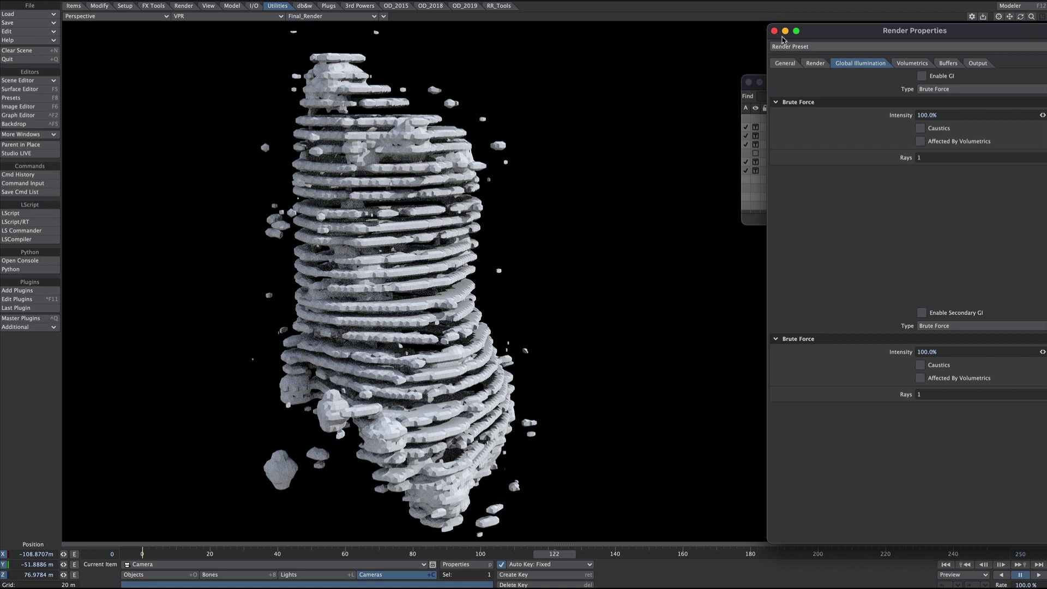
pyautogui.click(784, 31)
pyautogui.hotkey('shift', 'l')
pyautogui.press('p')
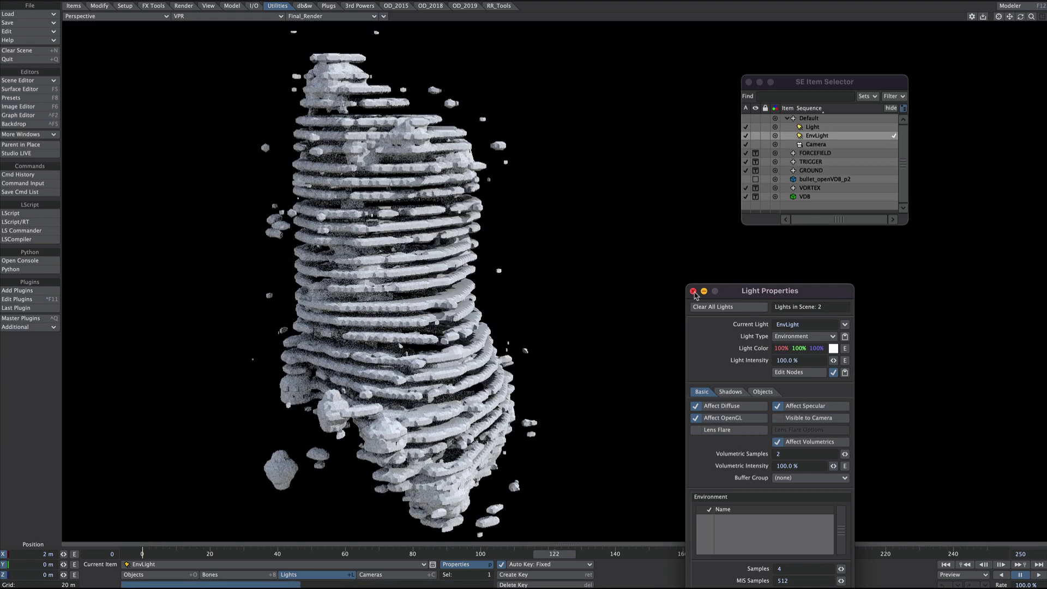
pyautogui.click(693, 290)
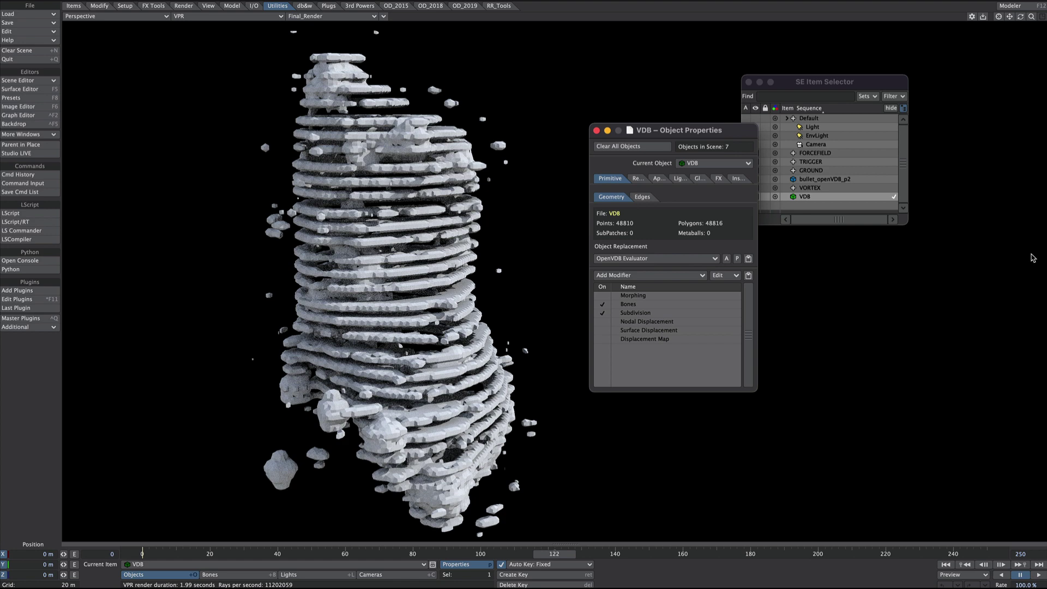
# - Enable Other Edges on the VDB object with a thickness of -0.15 meters and an edge color value of 4%
pyautogui.click(642, 197)
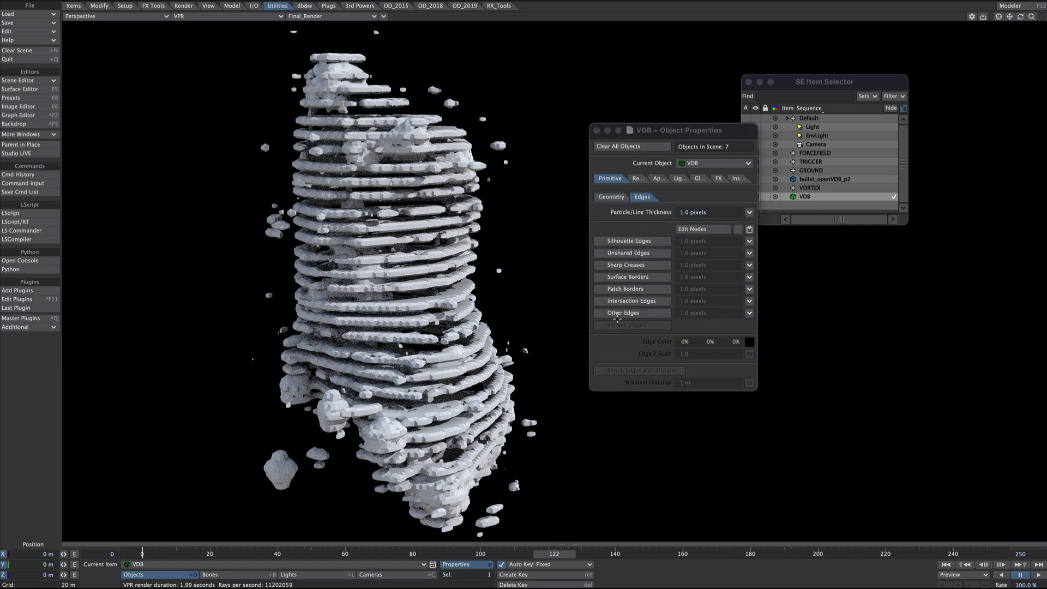
pyautogui.click(620, 312)
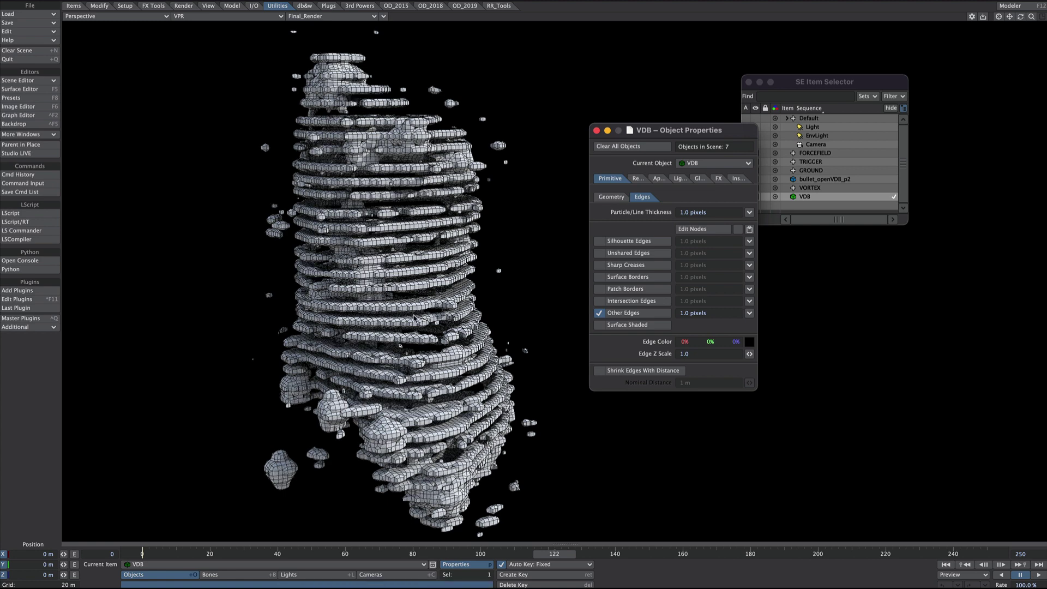
pyautogui.click(716, 313)
pyautogui.write('-0.2')
pyautogui.press('Tab')
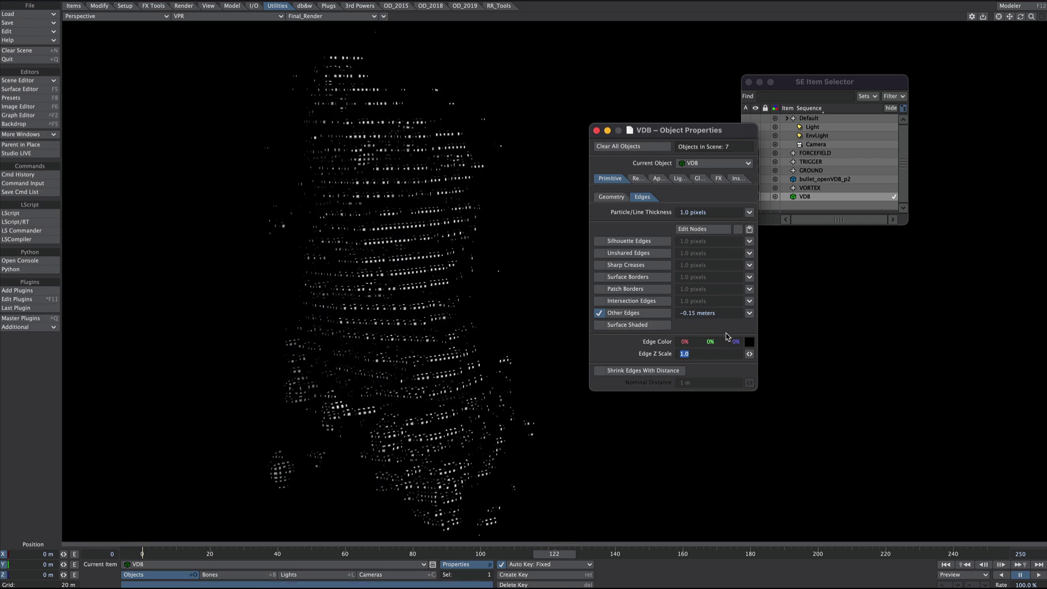
pyautogui.click(735, 342)
pyautogui.moveTo(736, 340); pyautogui.dragTo(732, 339)
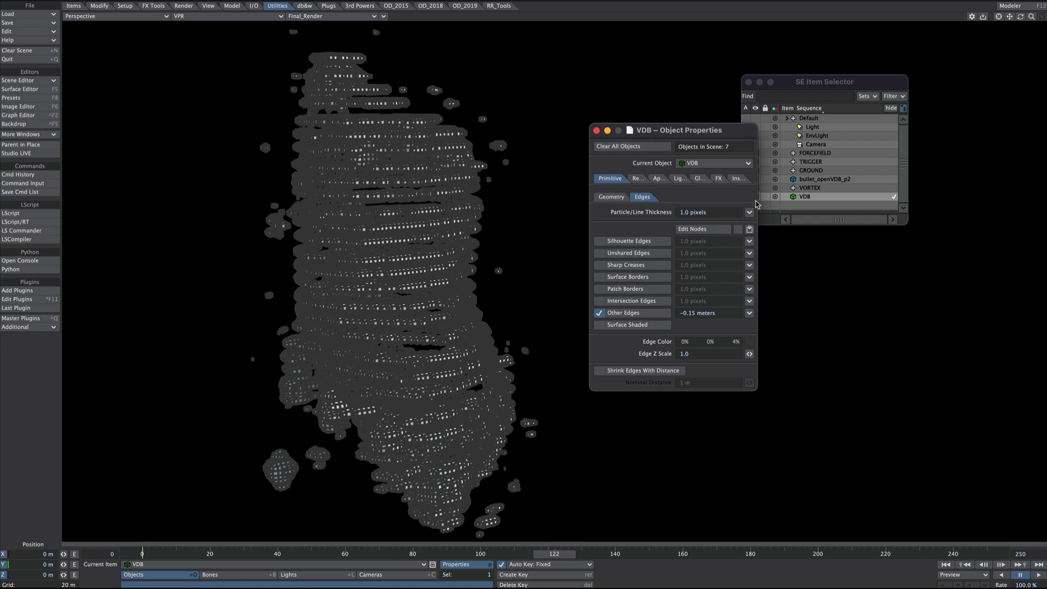
# - Add a Turbulence node to the VDB object's edge node graph and connect its Color to Other Edges Color
pyautogui.click(724, 229)
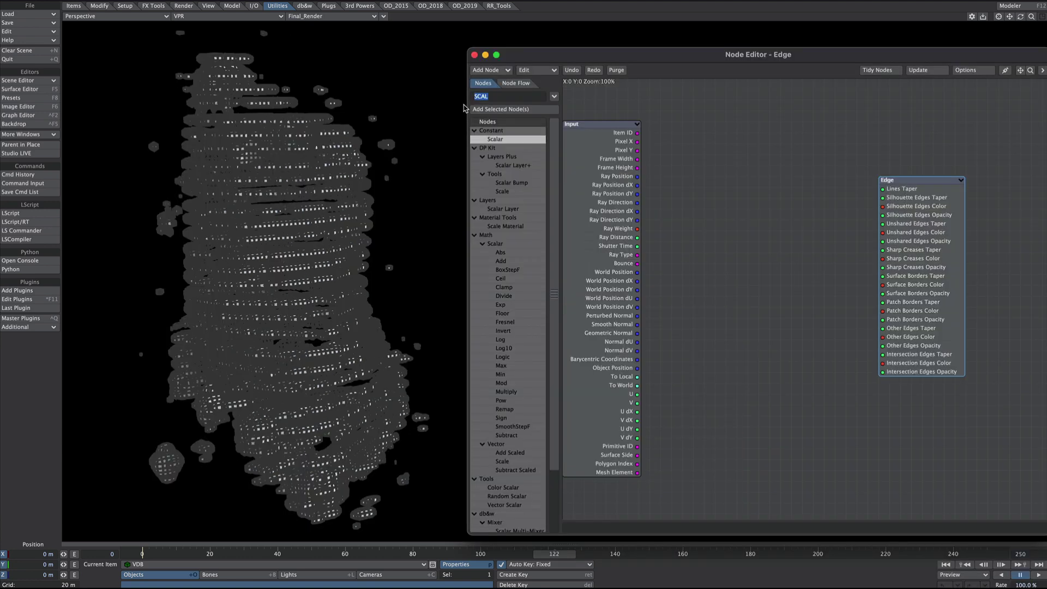
pyautogui.write('tur')
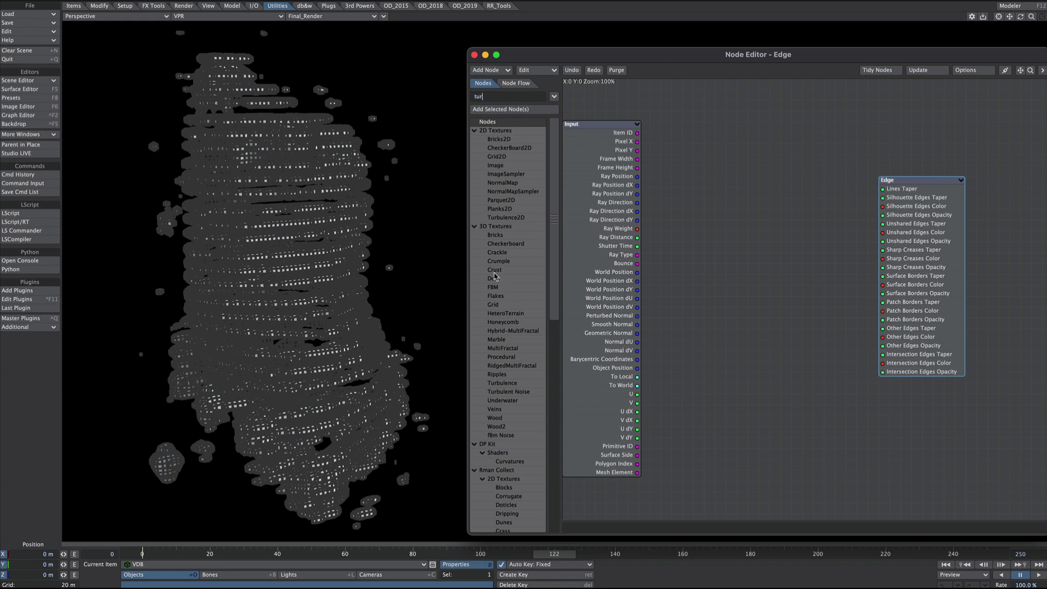
pyautogui.write('b')
pyautogui.moveTo(505, 160); pyautogui.dragTo(905, 338)
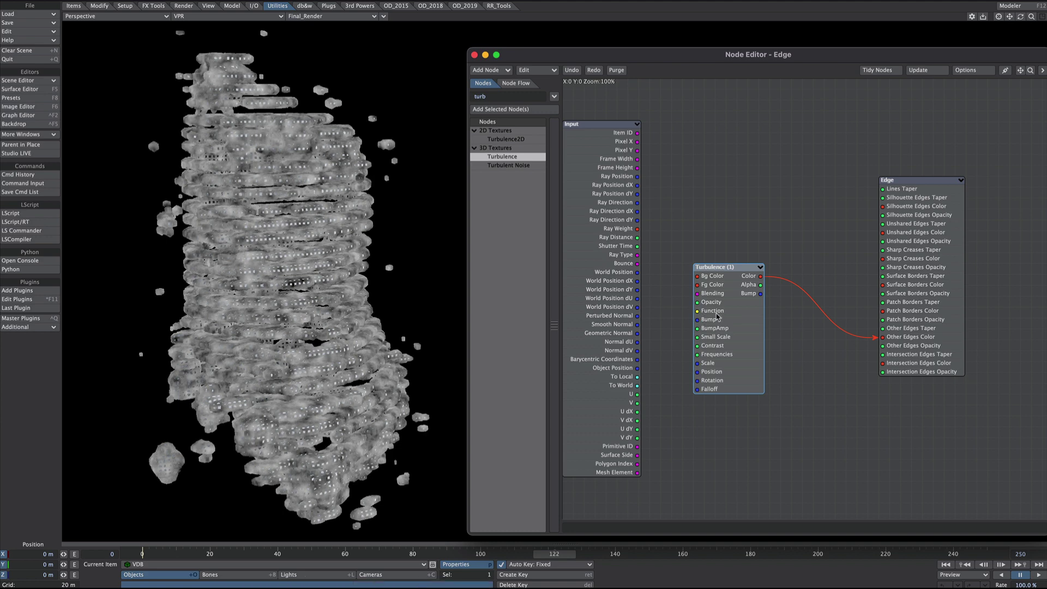
# - Set the Turbulence texture's scale to 5 m on X, Y and Z
pyautogui.doubleClick(717, 316)
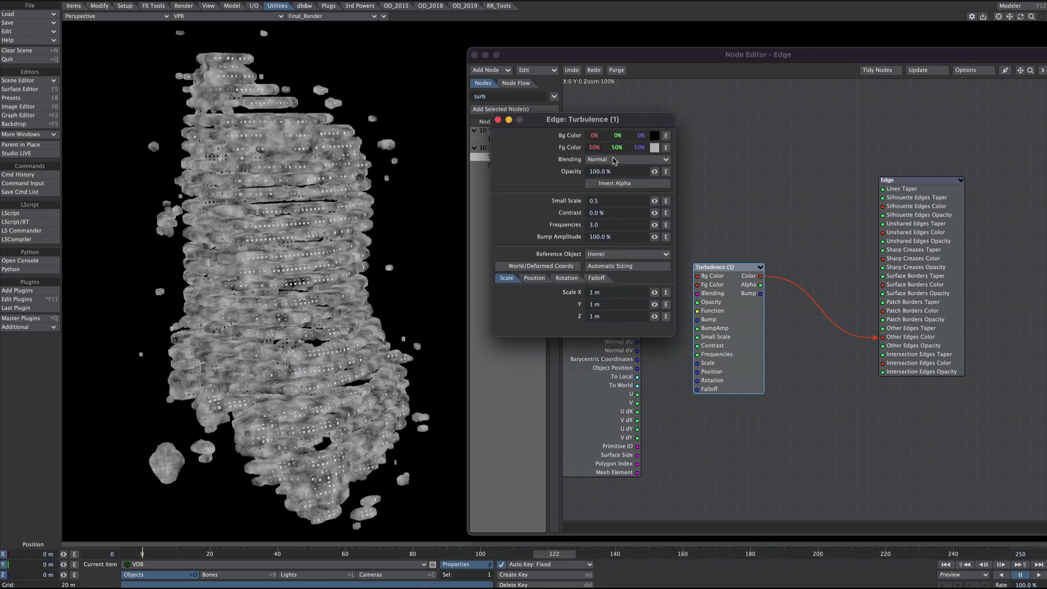
pyautogui.moveTo(603, 294); pyautogui.dragTo(560, 293)
pyautogui.write('5')
pyautogui.press('Tab')
pyautogui.write('5')
pyautogui.press('Tab')
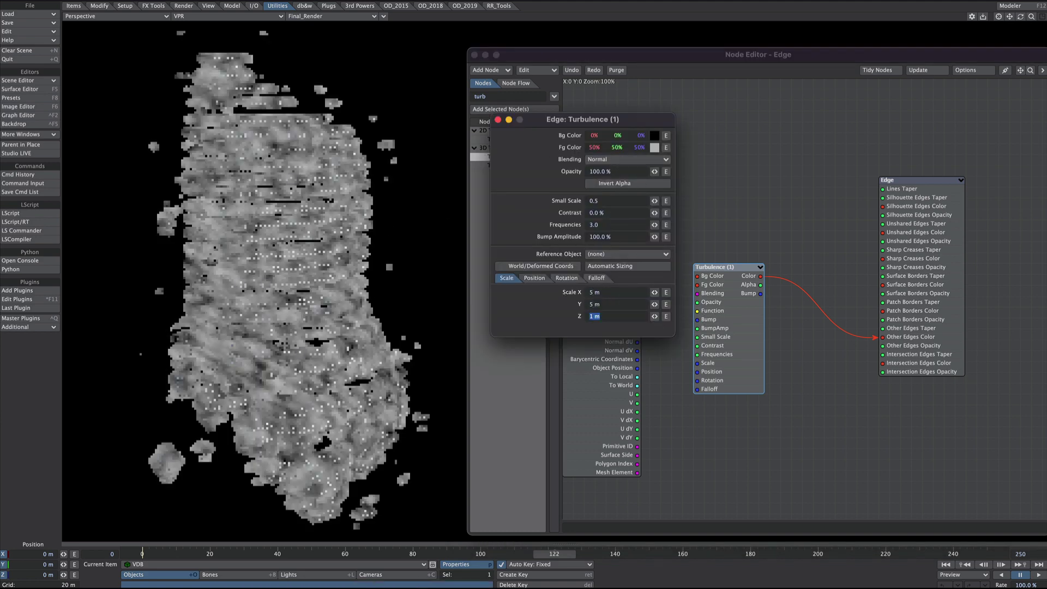
pyautogui.write('5')
pyautogui.press('Return')
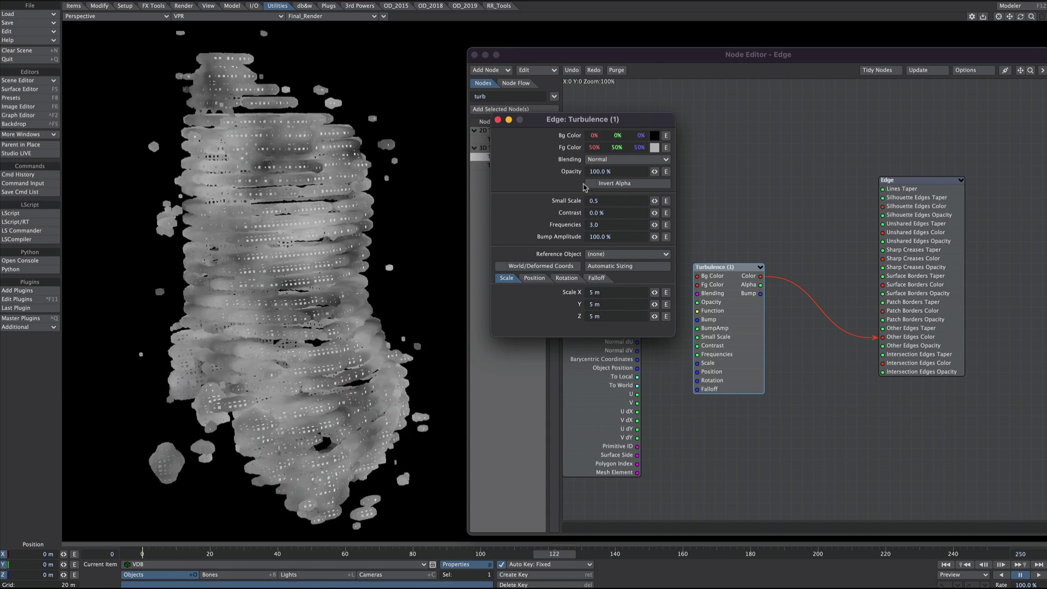
# - Set the Turbulence contrast to 90% and its foreground color value to 100%
pyautogui.moveTo(606, 212); pyautogui.dragTo(567, 212)
pyautogui.write('90')
pyautogui.press('Tab')
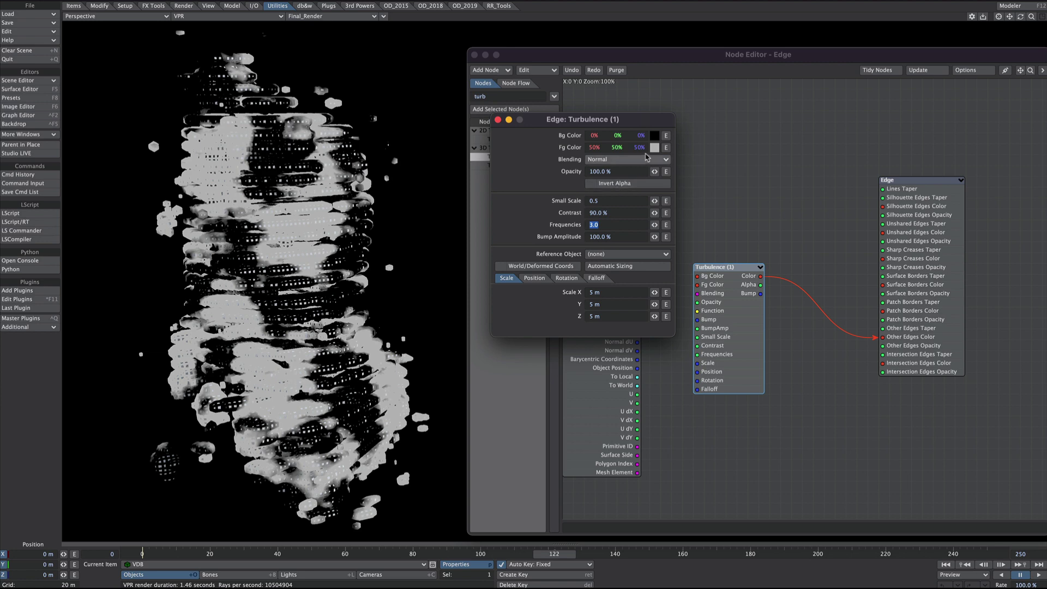
pyautogui.rightClick(639, 148)
pyautogui.moveTo(638, 148); pyautogui.dragTo(666, 148)
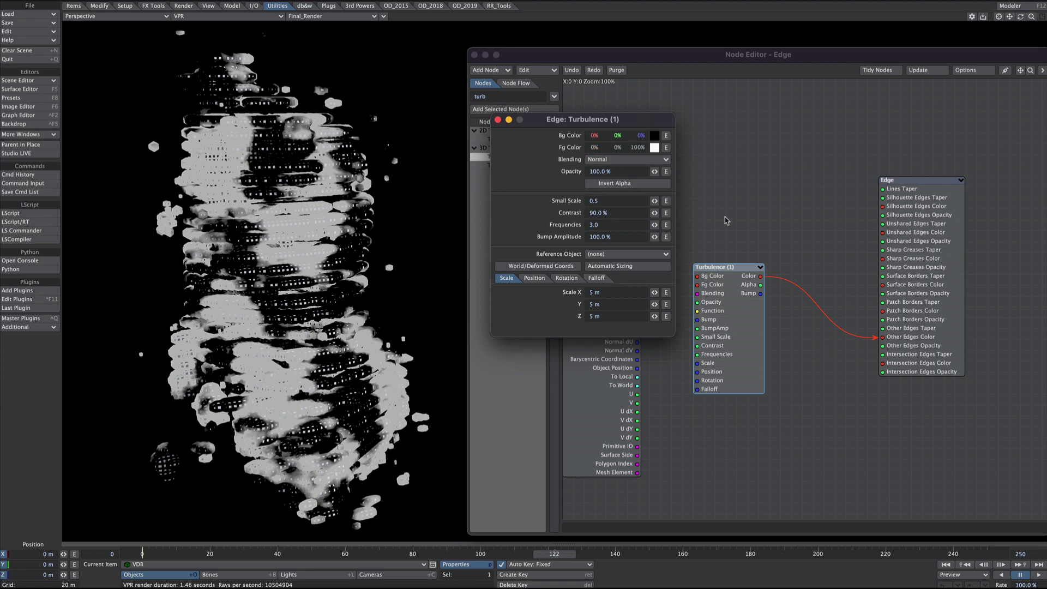
pyautogui.click(497, 120)
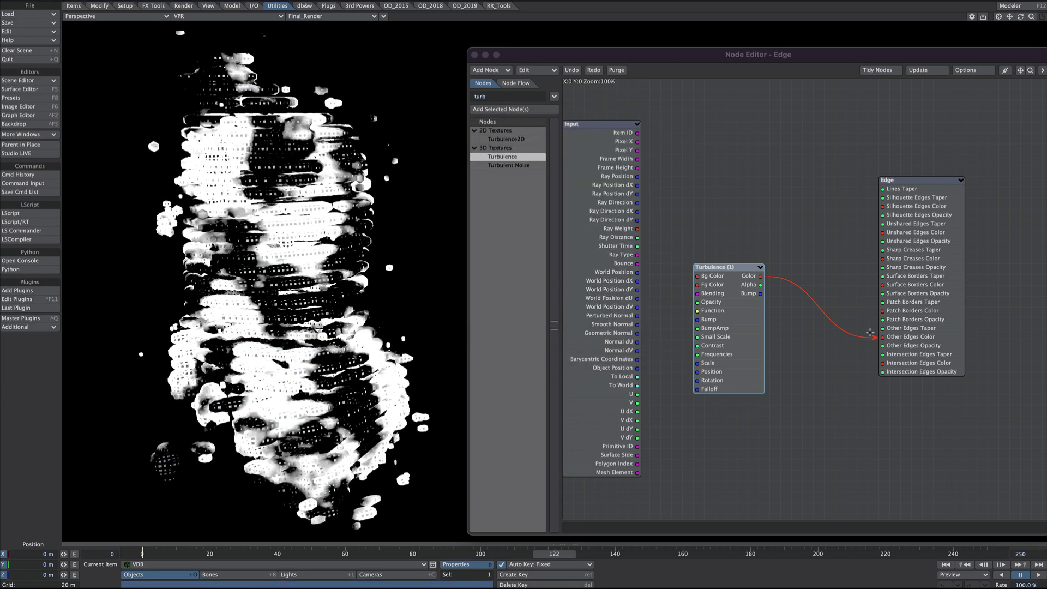
# - Reroute the Turbulence Color output to Other Edges Taper and brighten the Turbulence background color
pyautogui.moveTo(875, 340); pyautogui.dragTo(887, 330)
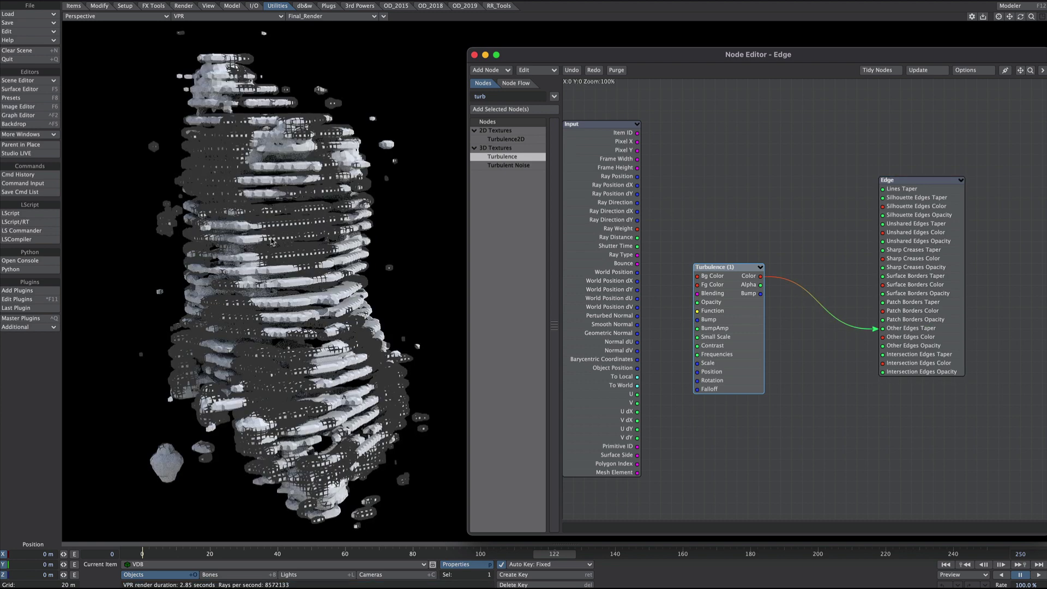
pyautogui.doubleClick(703, 308)
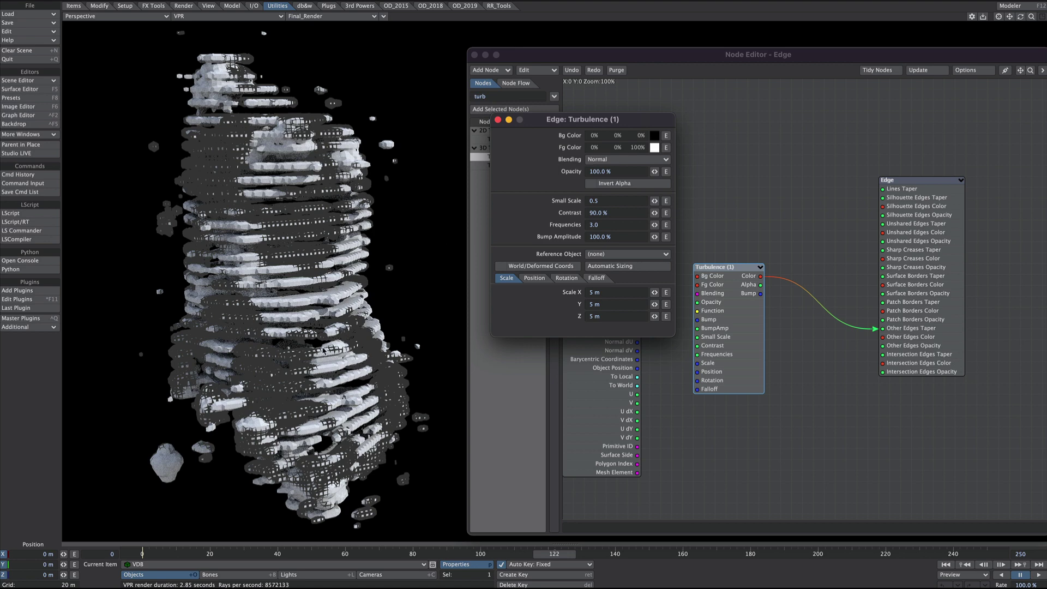
pyautogui.moveTo(639, 138); pyautogui.dragTo(657, 139)
pyautogui.moveTo(638, 136); pyautogui.dragTo(641, 136)
pyautogui.moveTo(564, 116); pyautogui.dragTo(512, 119)
pyautogui.moveTo(545, 58); pyautogui.dragTo(835, 527)
# - Set the VDB object's Other Edges thickness to -0.3 meters
pyautogui.click(692, 313)
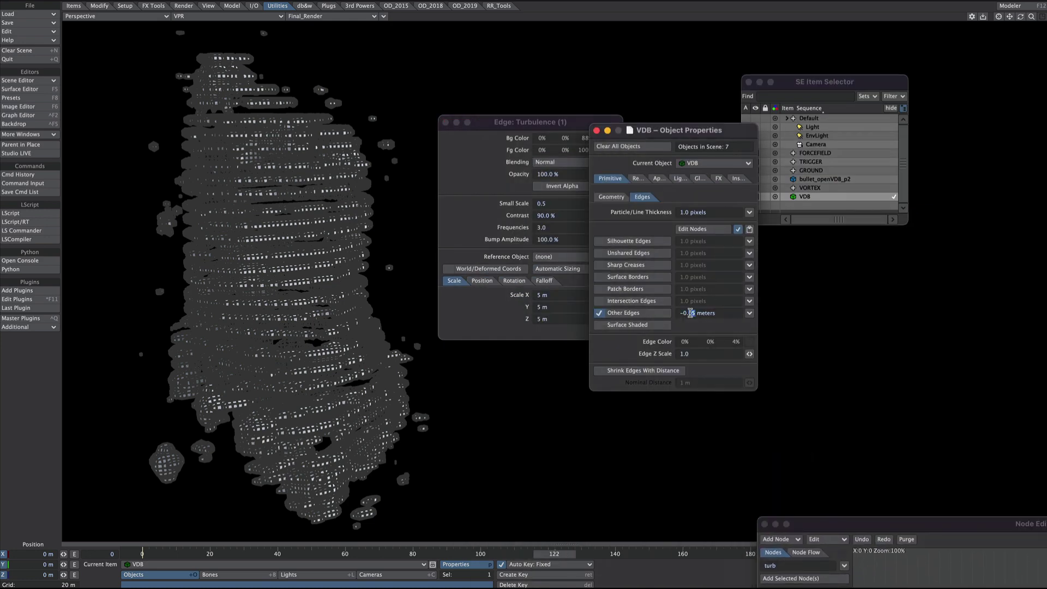
pyautogui.write('3')
pyautogui.press('Return')
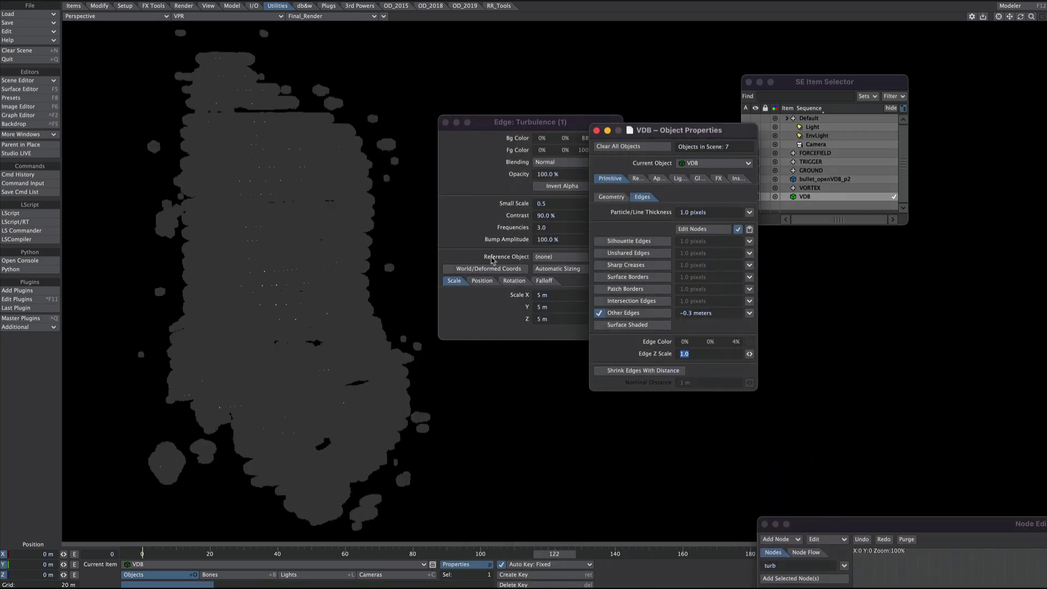
# - Set the Turbulence background color value to 56% and enable Surface Shaded for the VDB edges
pyautogui.click(501, 229)
pyautogui.moveTo(587, 139)
pyautogui.mouseDown()
pyautogui.moveTo(544, 139)
pyautogui.moveTo(584, 143)
pyautogui.mouseUp()
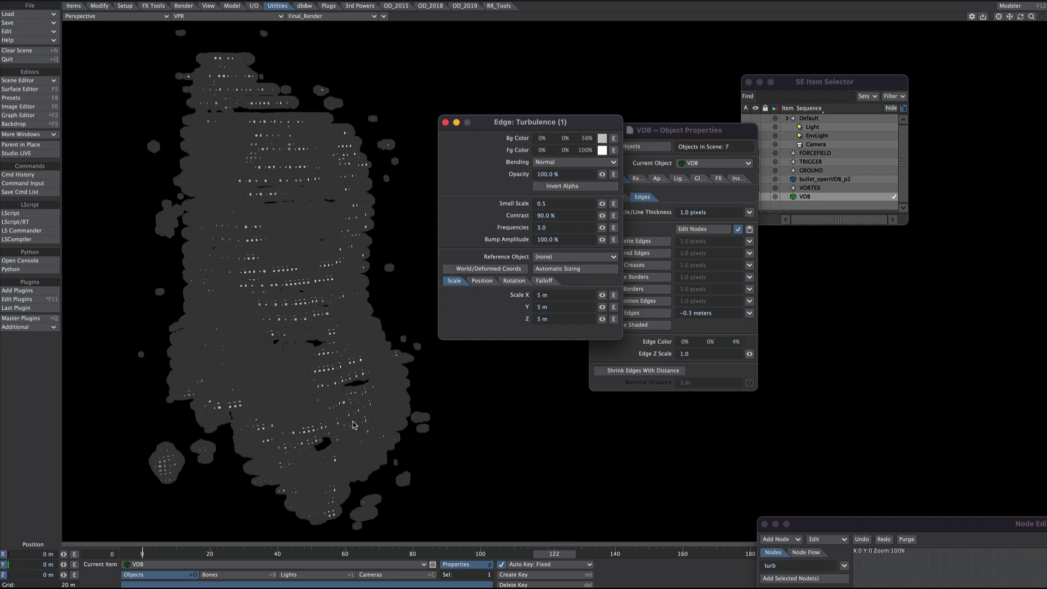
pyautogui.click(445, 123)
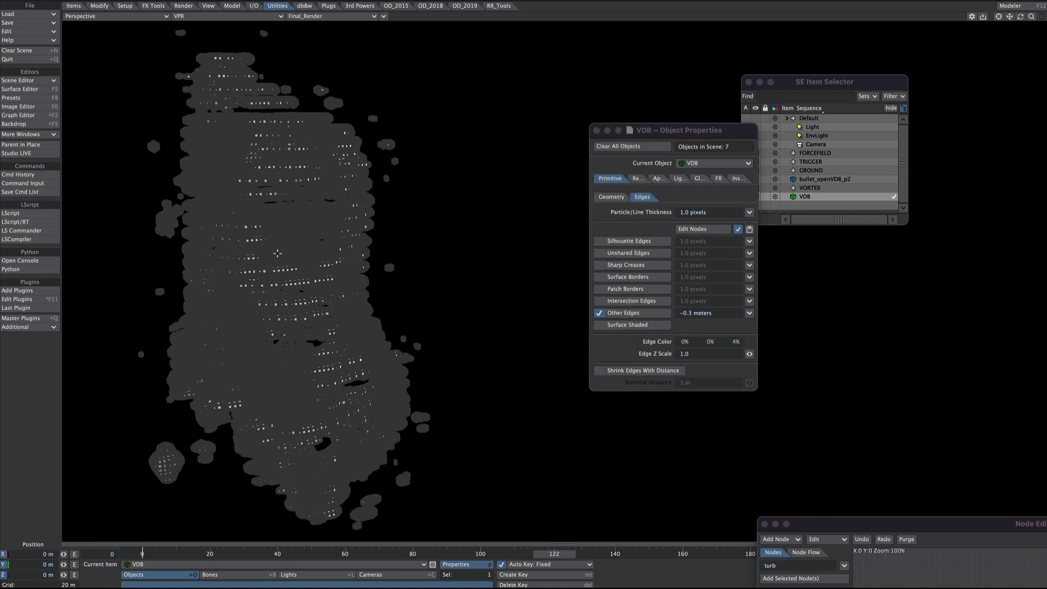
pyautogui.click(599, 325)
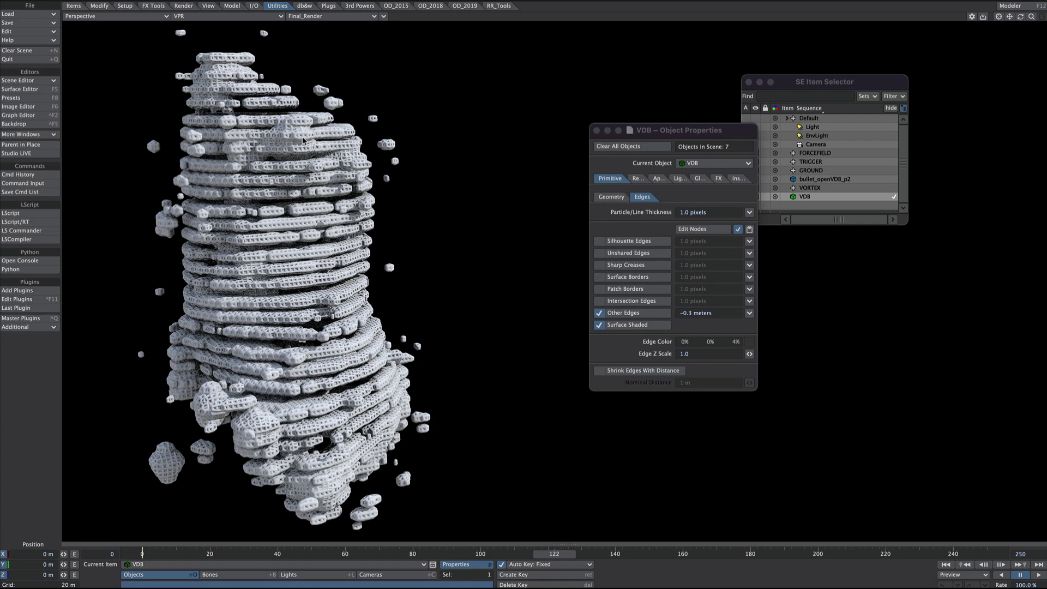
# - Open the VolumeMesh surface's node graph and add a Mesh Element Switch node
pyautogui.press('F5')
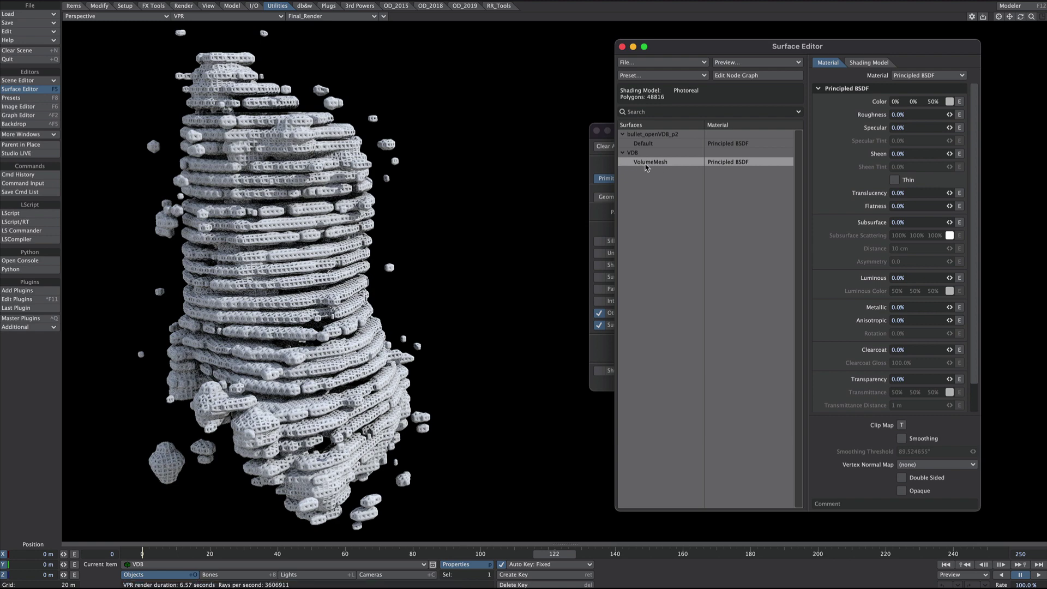
pyautogui.click(731, 77)
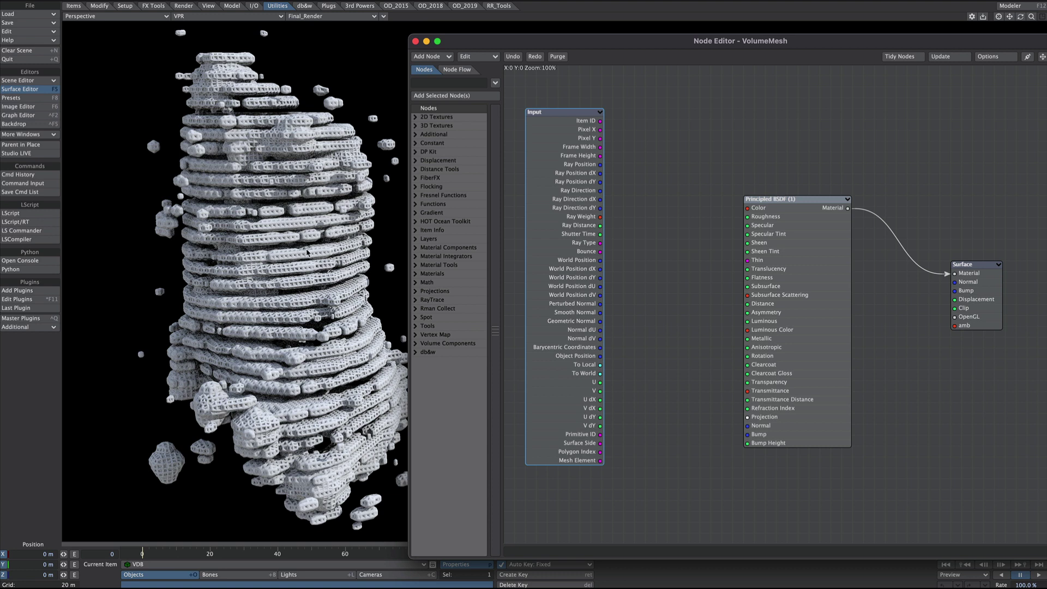
pyautogui.click(430, 265)
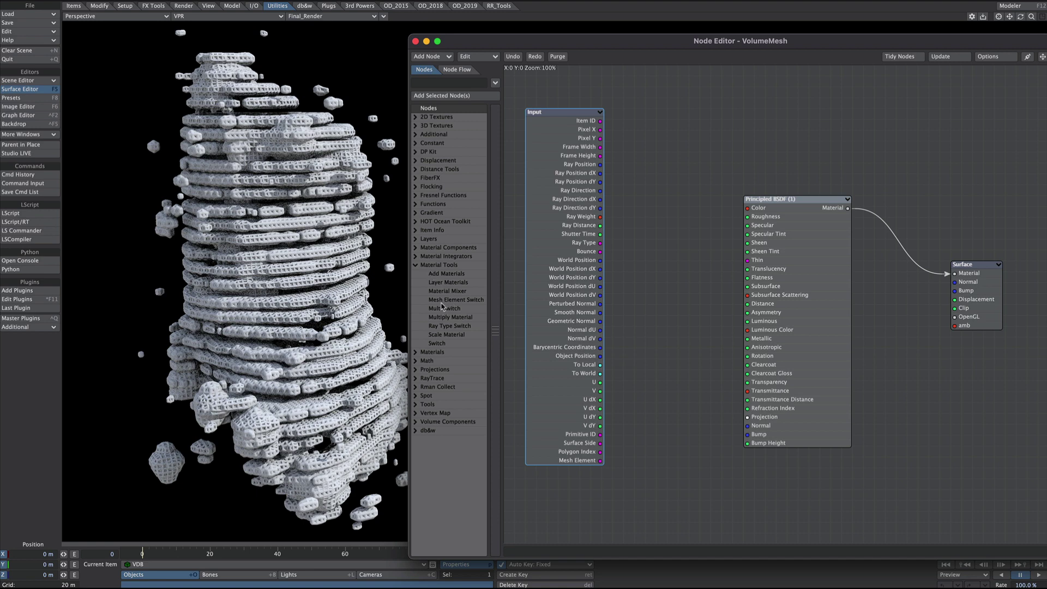
pyautogui.doubleClick(455, 300)
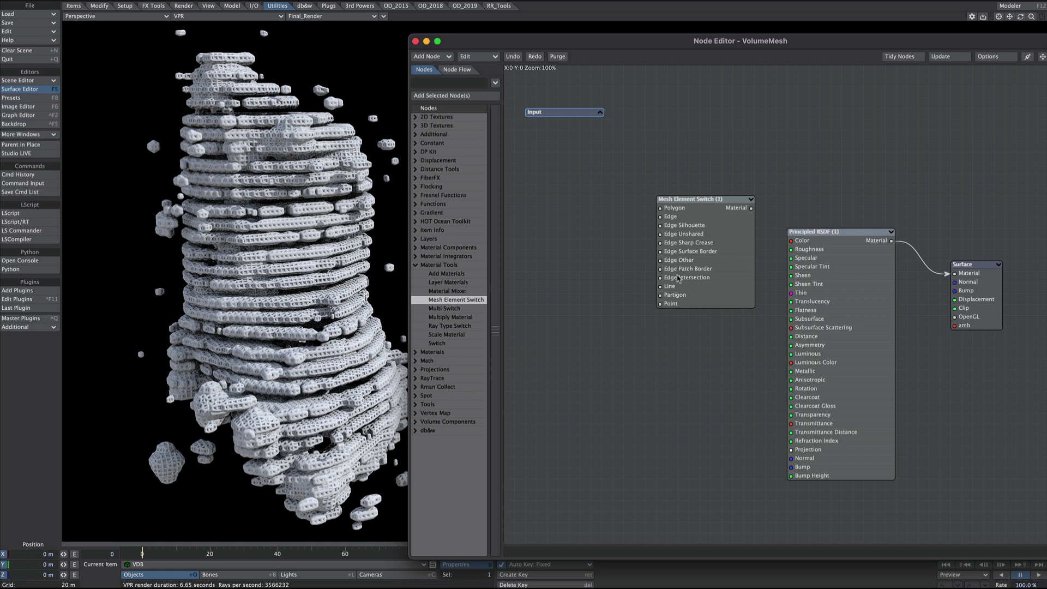
# - Connect the Mesh Element Switch to the Surface Material and the Principled BSDF to the switch's Edge Other input
pyautogui.moveTo(704, 232); pyautogui.dragTo(768, 177)
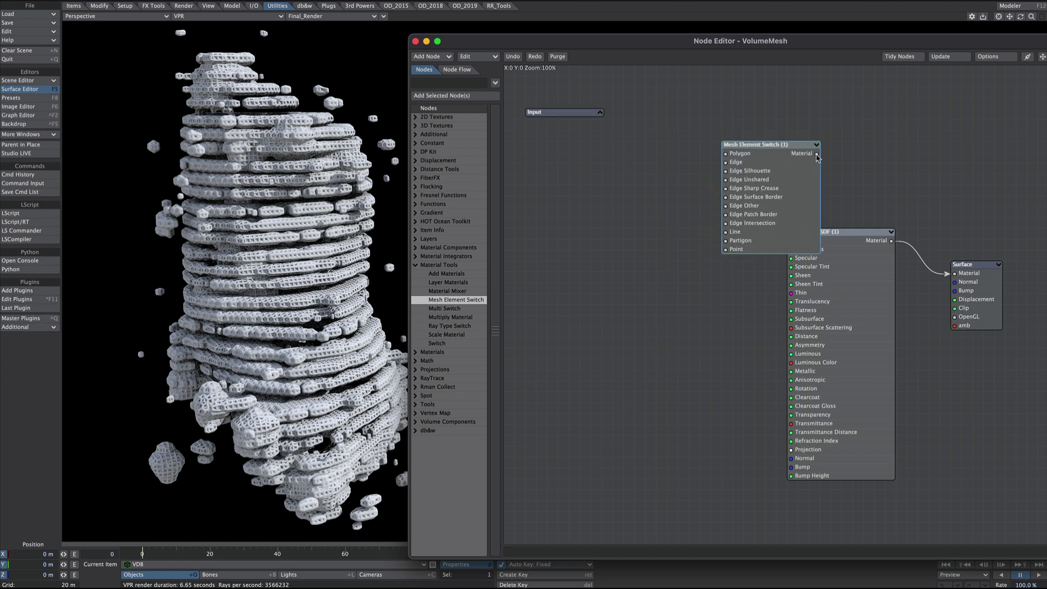
pyautogui.moveTo(816, 153); pyautogui.dragTo(954, 273)
pyautogui.moveTo(887, 244); pyautogui.dragTo(735, 207)
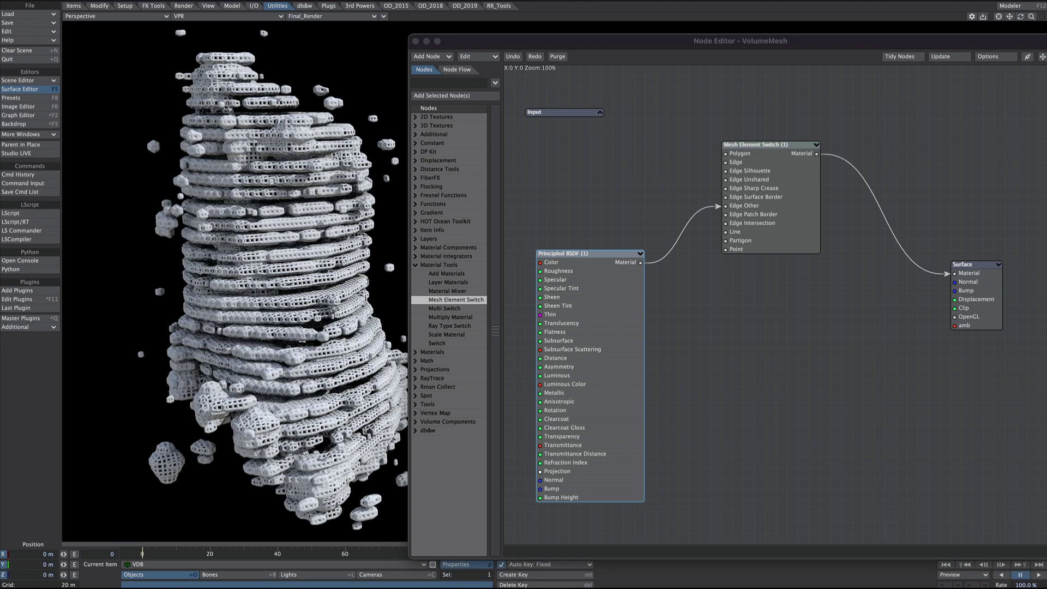
# - Add an Emission node and connect its Material output to the Mesh Element Switch's Polygon input
pyautogui.click(426, 84)
pyautogui.write('emis')
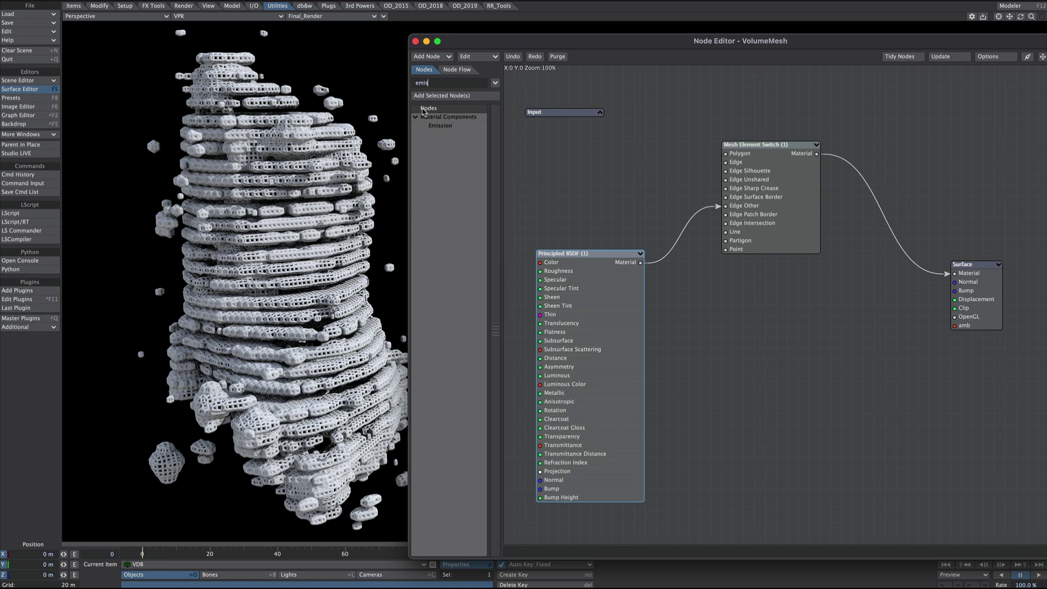
pyautogui.doubleClick(436, 125)
pyautogui.moveTo(782, 299); pyautogui.dragTo(569, 189)
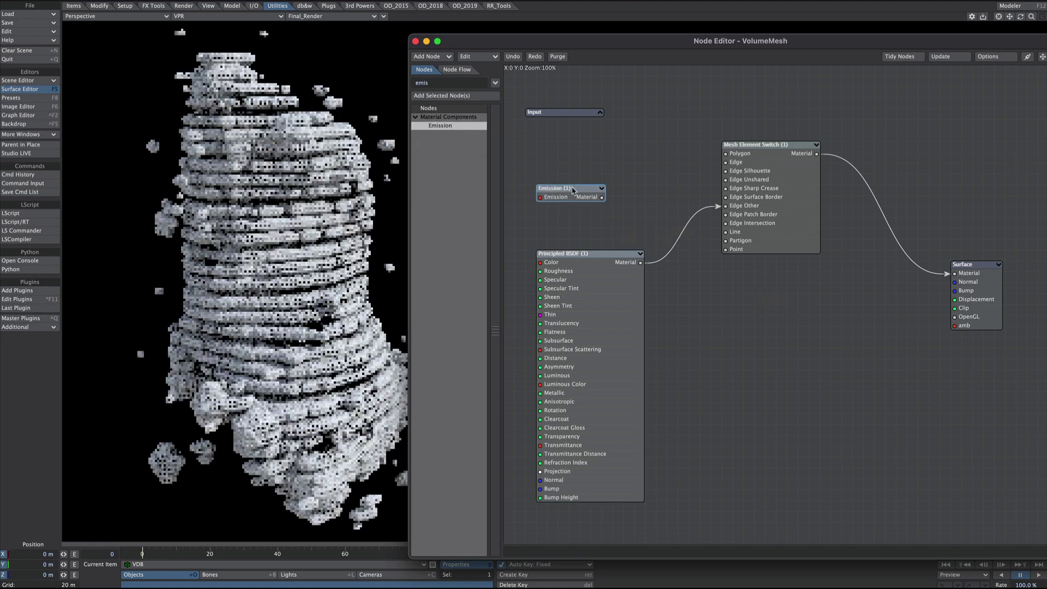
pyautogui.doubleClick(570, 190)
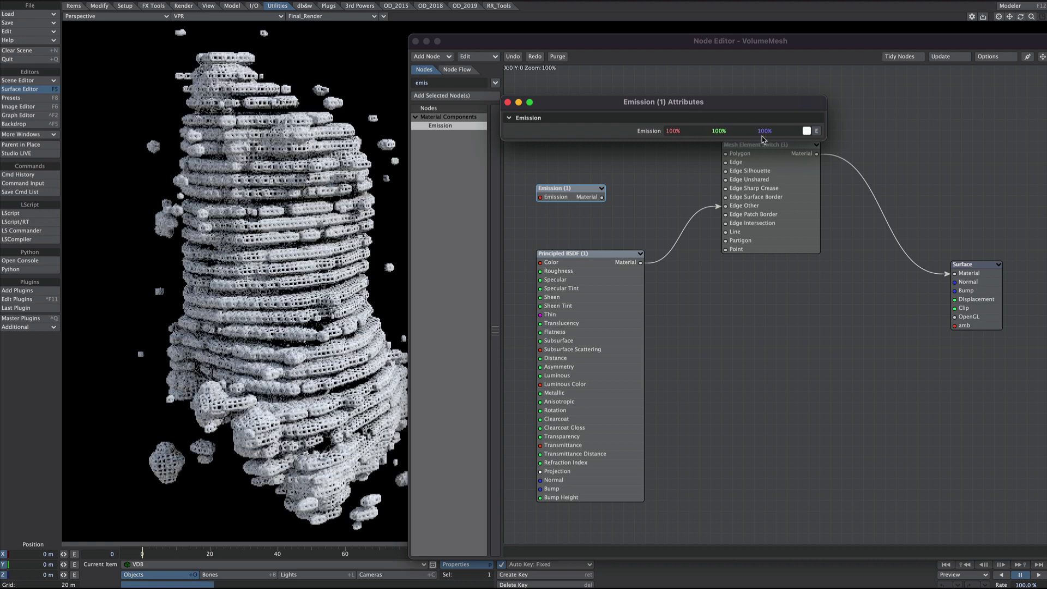
pyautogui.click(507, 102)
pyautogui.moveTo(601, 196); pyautogui.dragTo(758, 158)
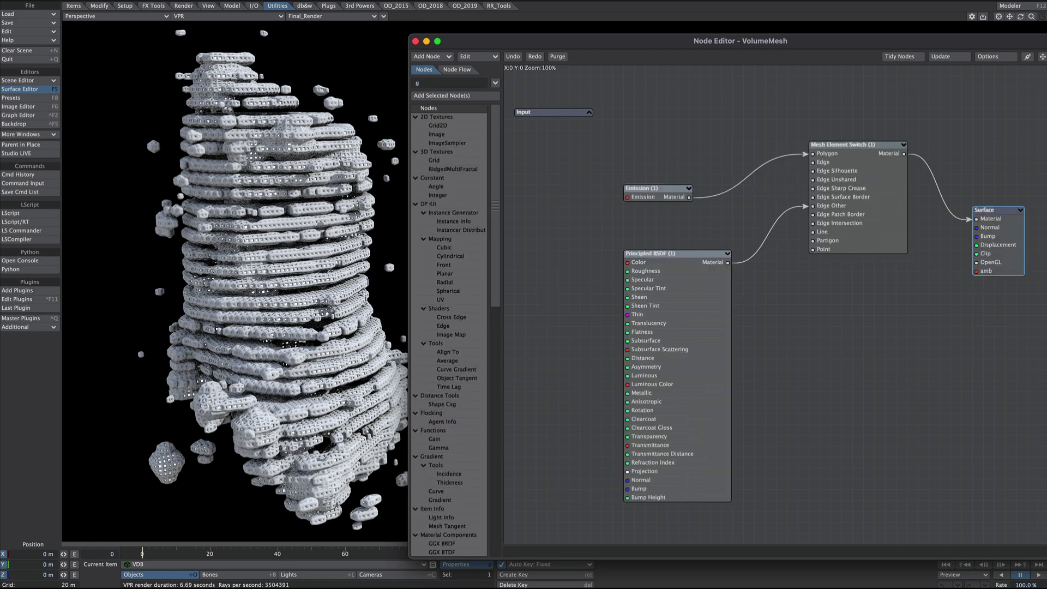
# - Add a Gradient node and arrange it beside the Principled BSDF node
pyautogui.write('rad')
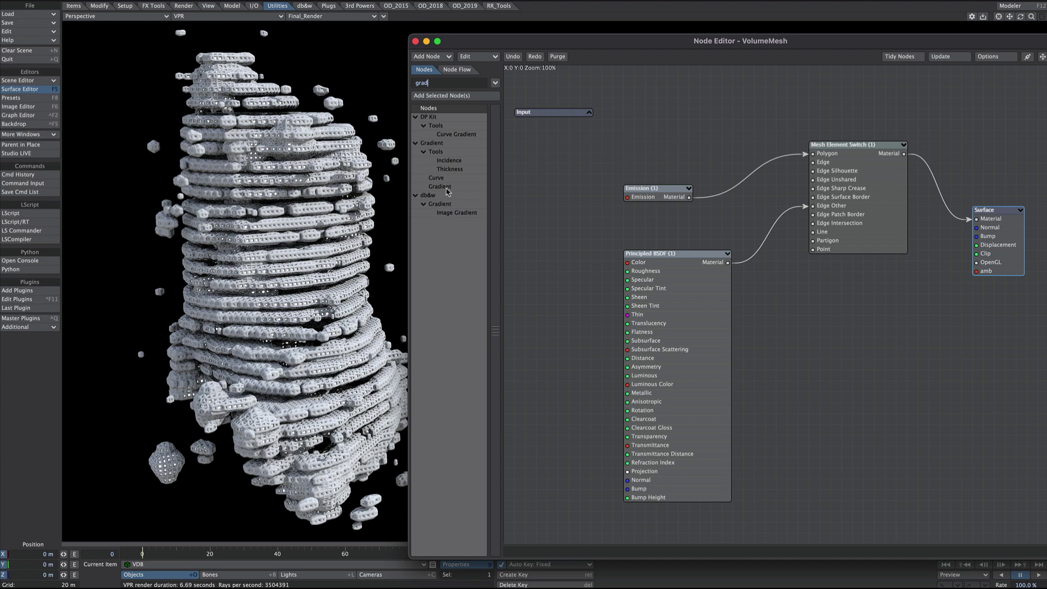
pyautogui.doubleClick(446, 187)
pyautogui.moveTo(769, 293); pyautogui.dragTo(562, 258)
pyautogui.moveTo(677, 304); pyautogui.dragTo(710, 315)
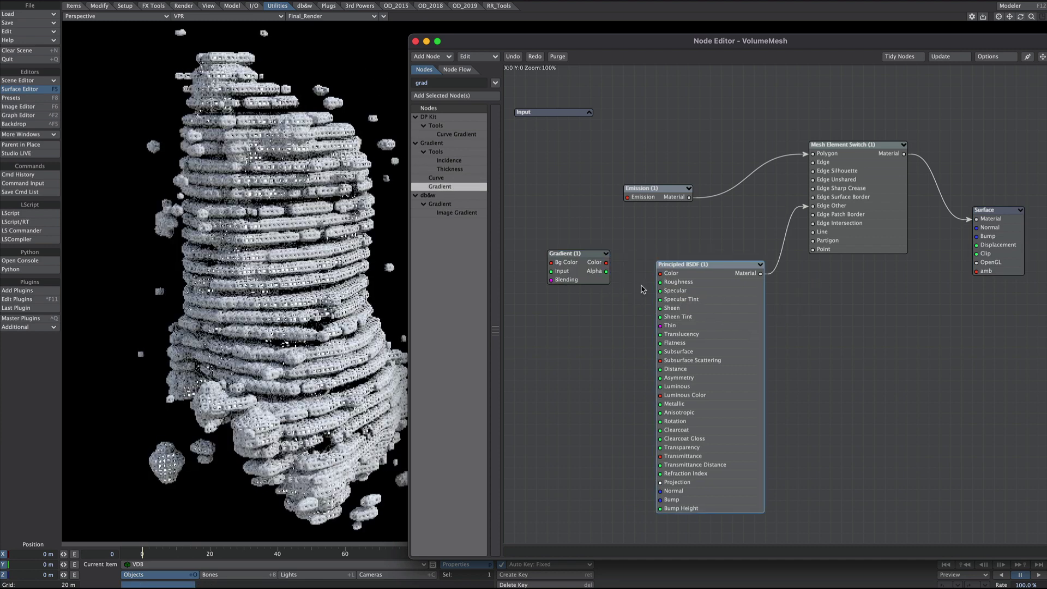
pyautogui.moveTo(579, 254); pyautogui.dragTo(568, 255)
# - Set the Gradient's input to Slope with a dark green first key (6, 41, 0), feeding the Principled BSDF's Color
pyautogui.doubleClick(568, 254)
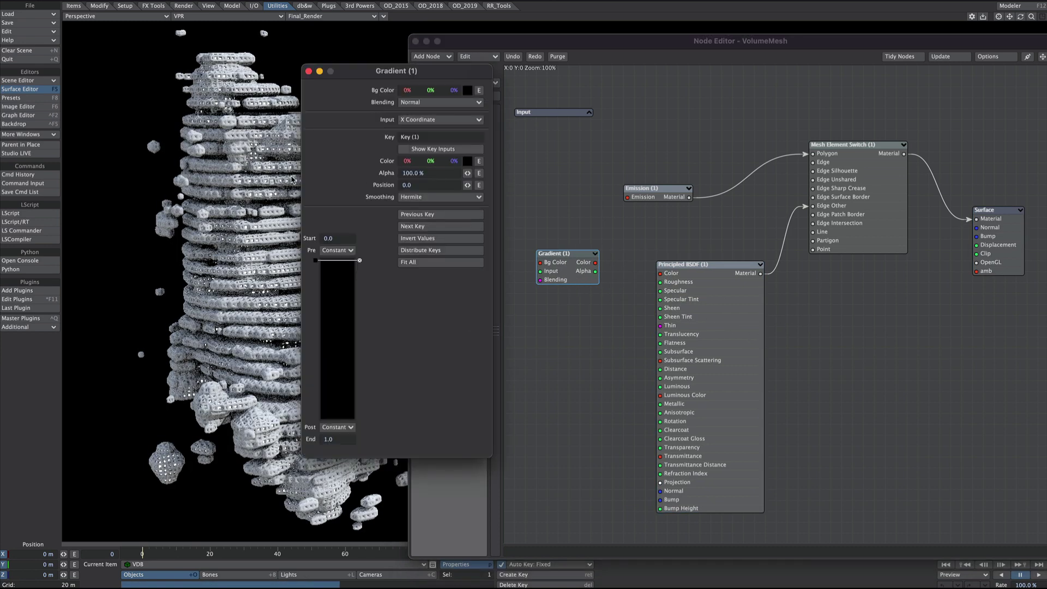
pyautogui.click(420, 120)
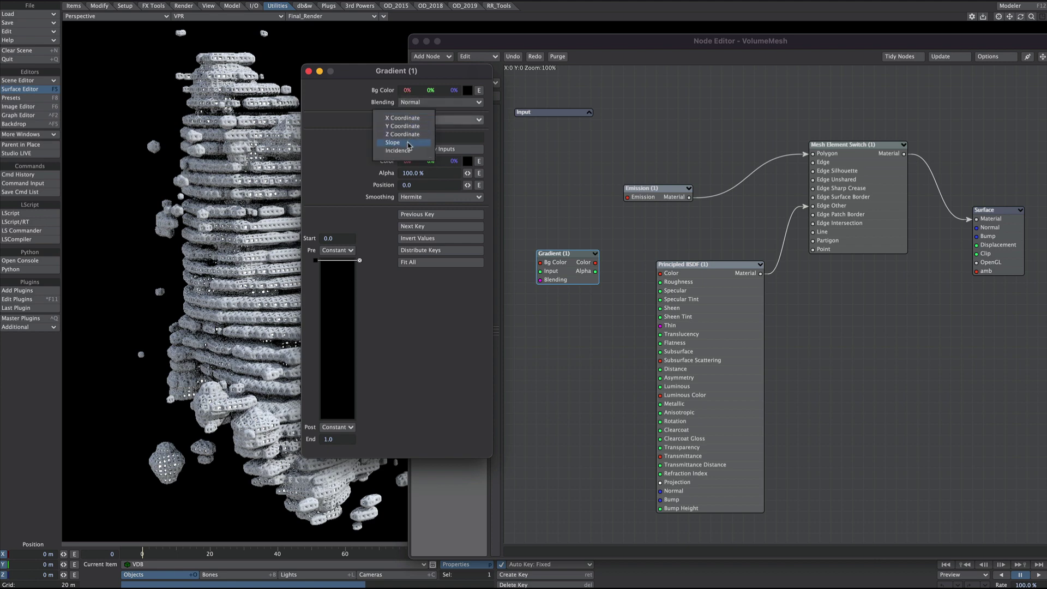
pyautogui.click(407, 144)
pyautogui.moveTo(355, 73); pyautogui.dragTo(404, 39)
pyautogui.click(516, 126)
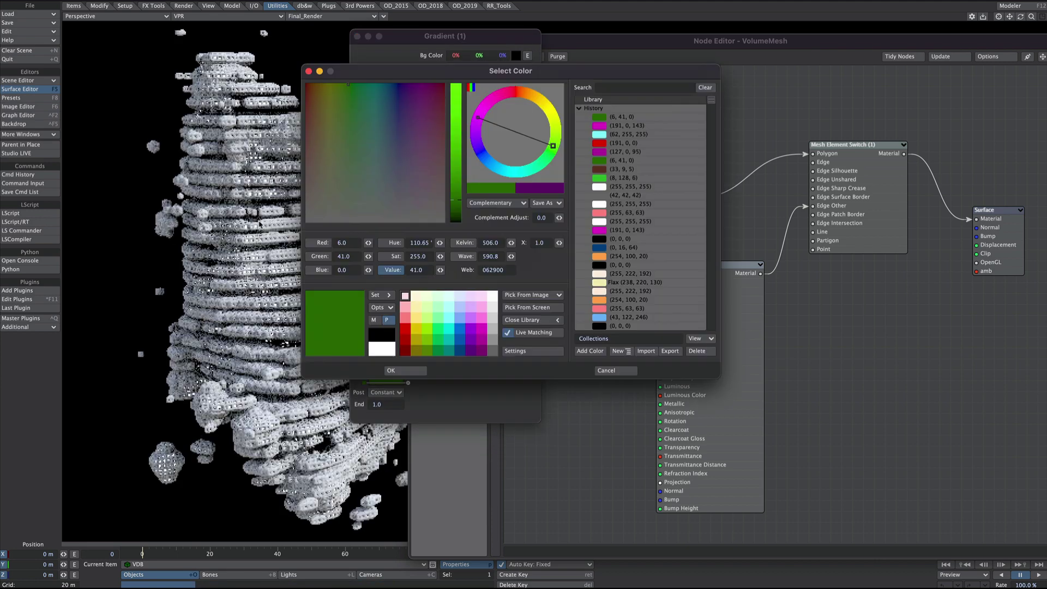
pyautogui.click(391, 370)
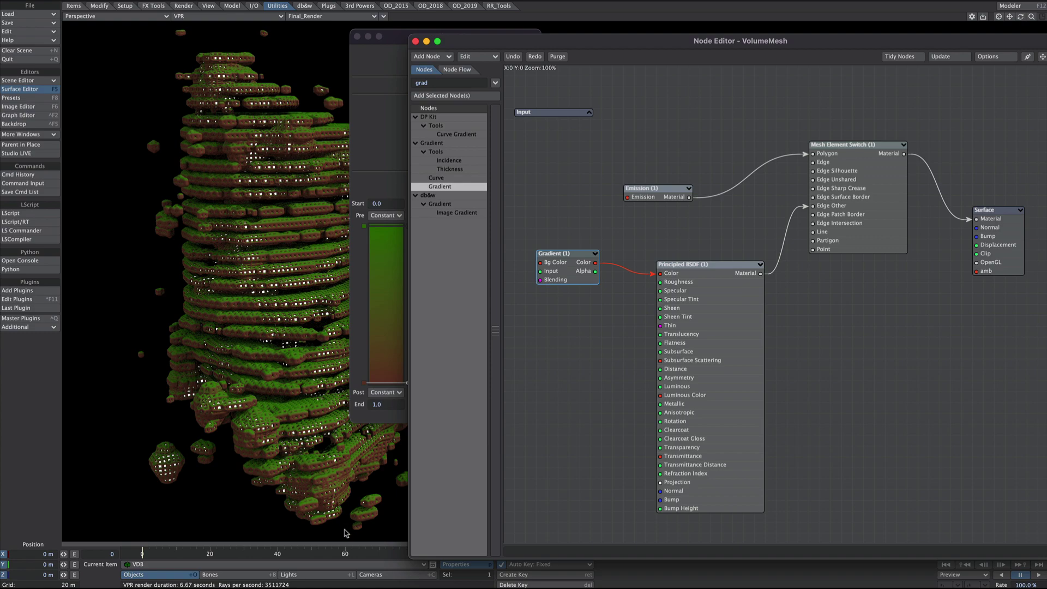
# - Move the gradient's brown end key to about 0.84 and add two recolored intermediate keys between green and brown
pyautogui.click(385, 284)
pyautogui.click(386, 226)
pyautogui.moveTo(376, 382); pyautogui.dragTo(375, 354)
pyautogui.click(386, 281)
pyautogui.moveTo(456, 126); pyautogui.dragTo(439, 126)
pyautogui.click(386, 330)
pyautogui.click(385, 357)
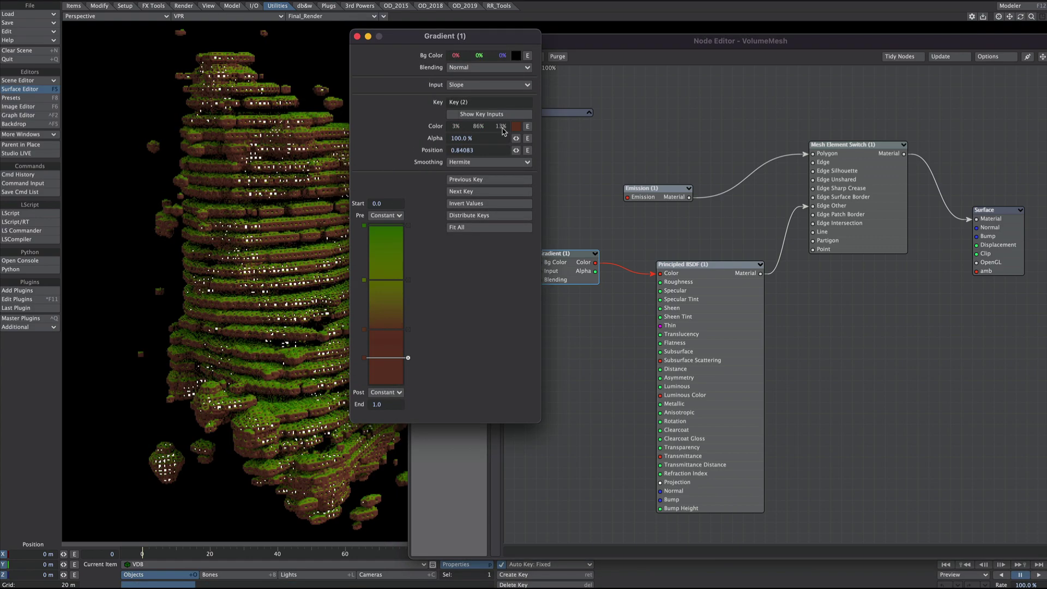
pyautogui.moveTo(502, 131); pyautogui.dragTo(515, 131)
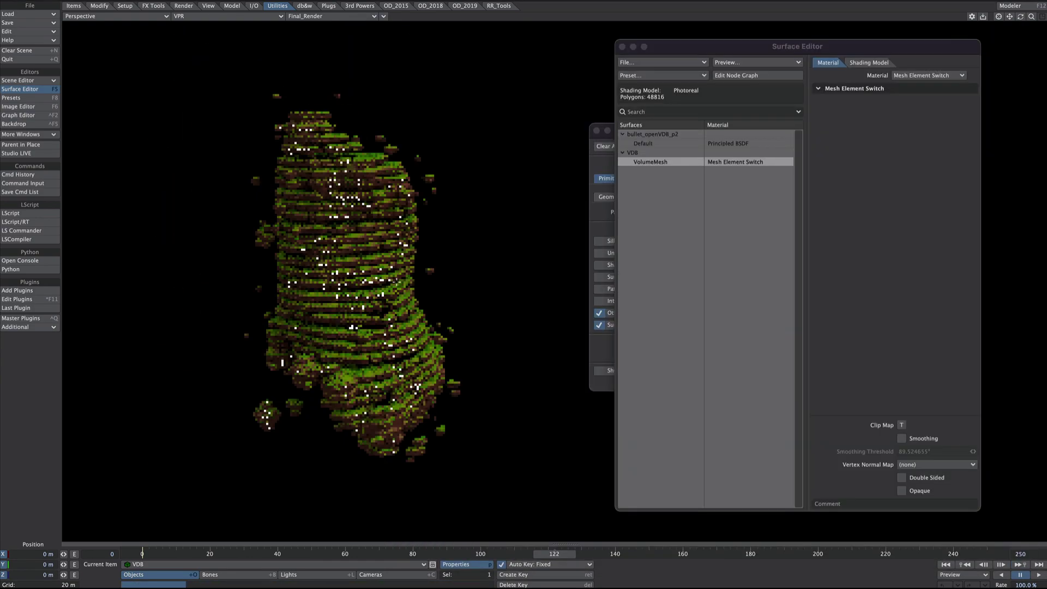
# - Set the VDB object's Other Edges thickness to -0.4 meters
pyautogui.keyDown('alt'); pyautogui.moveTo(396, 282); pyautogui.dragTo(371, 281); pyautogui.keyUp('alt')
pyautogui.click(604, 313)
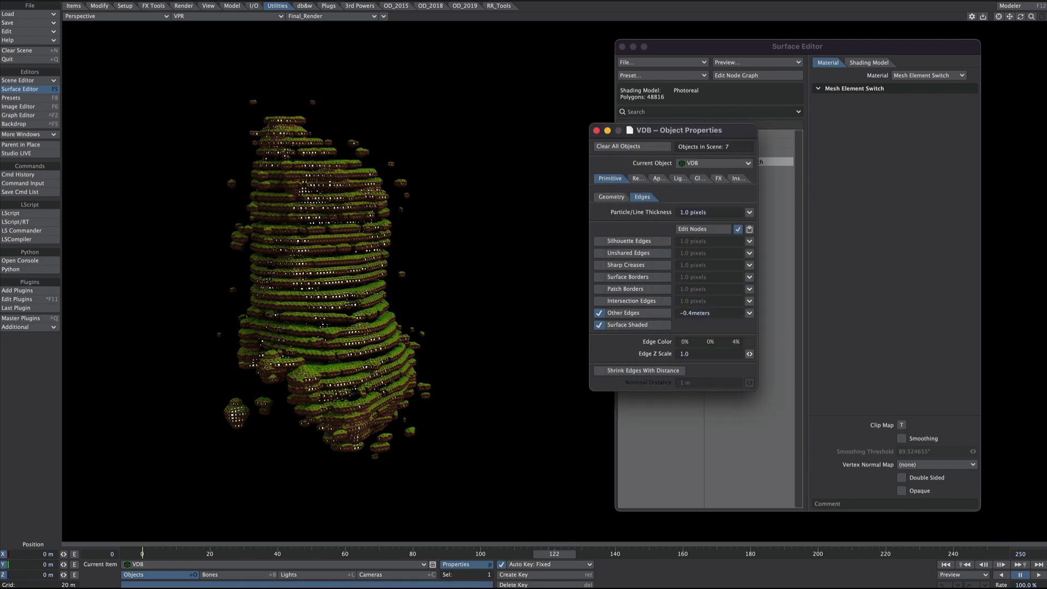
pyautogui.press('Return')
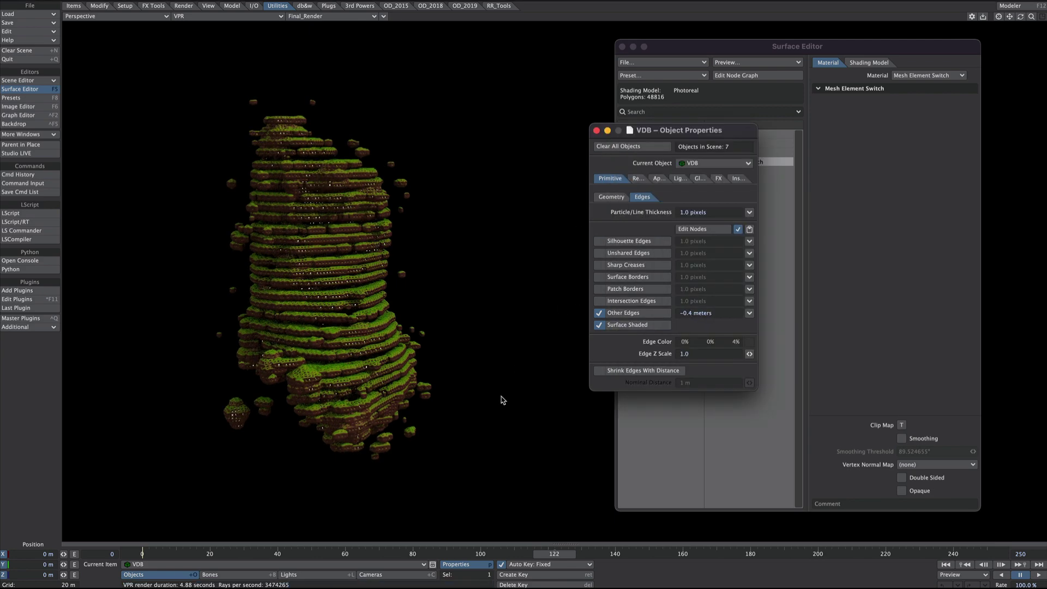
# - Preview the render at frame 160 with the floating panels hidden
pyautogui.click(682, 553)
pyautogui.press('Tab')
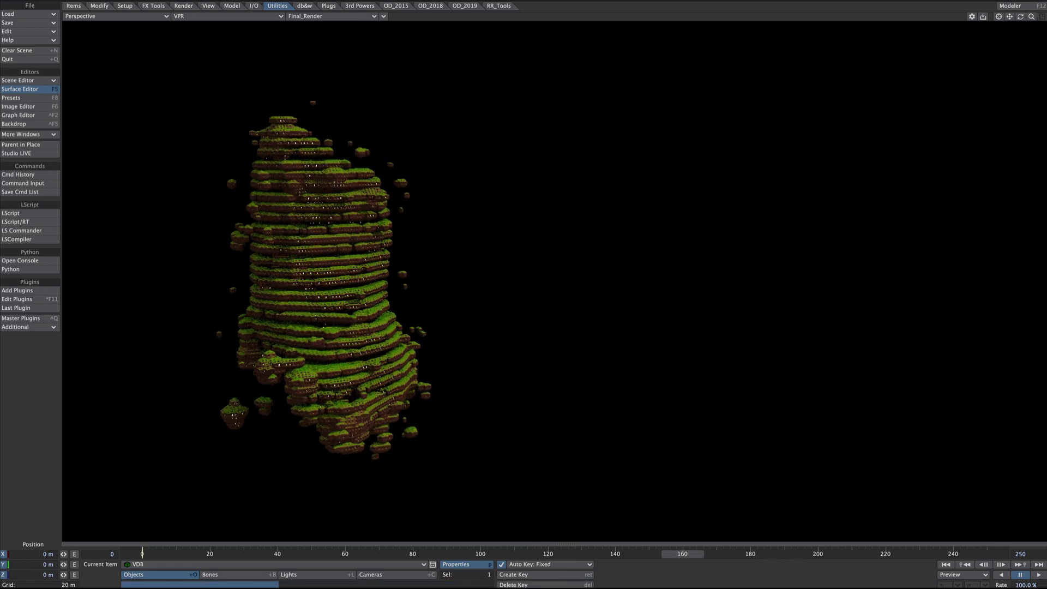
pyautogui.press('Tab')
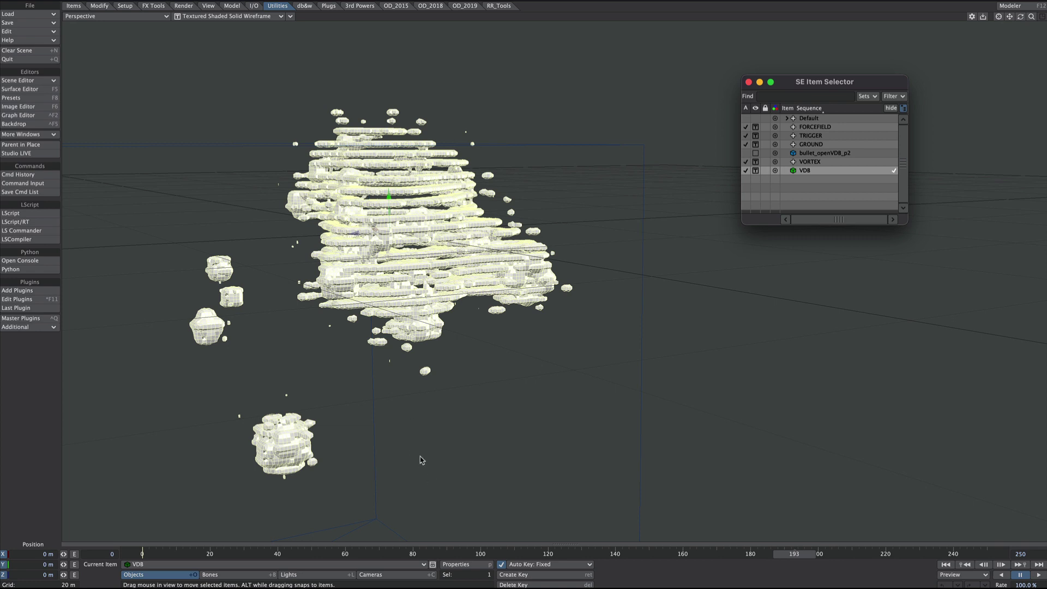
# - Save all objects and overwrite the scene file bulletGravity_p2.lws
pyautogui.hotkey('ctrl', 's')
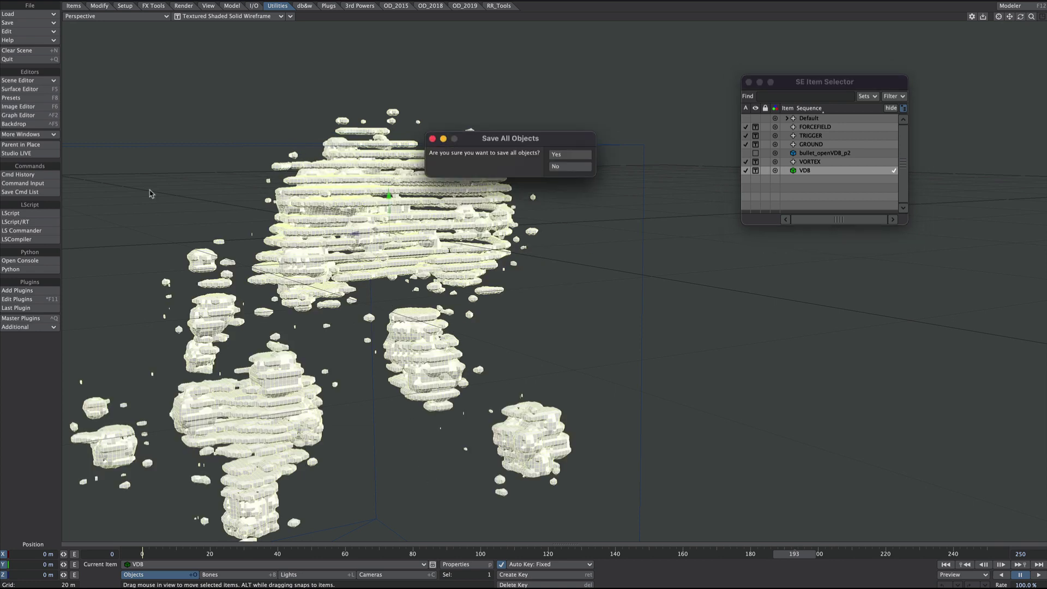
pyautogui.press('Return')
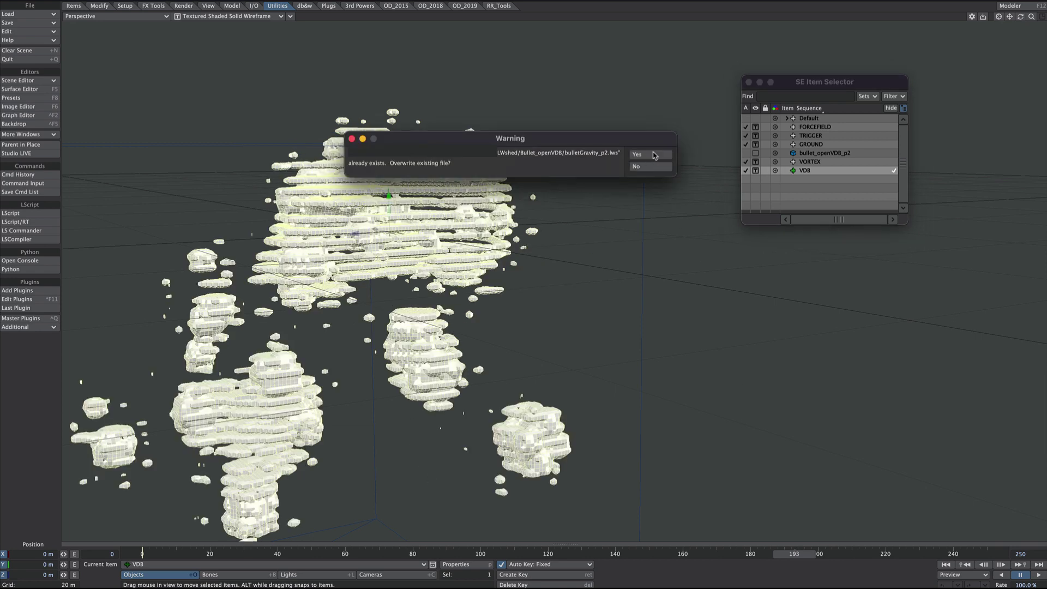
pyautogui.click(653, 159)
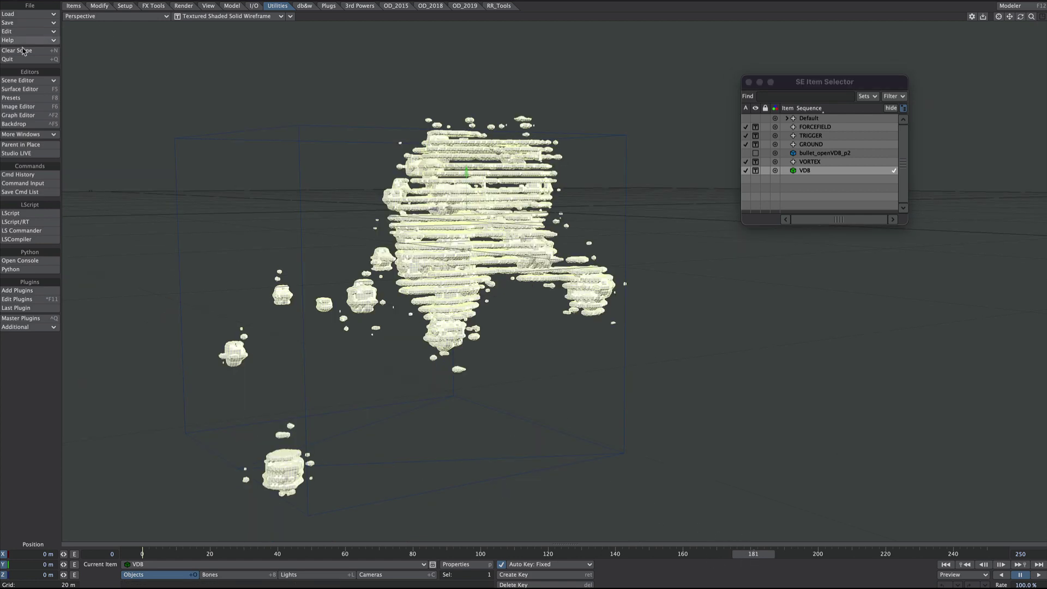
# - Save transformed copies of the VDB mesh at frames 181 and 122 as bullet_openVDB_freeze181.lwo and bullet_openVDB_freeze122.lwo
pyautogui.click(14, 24)
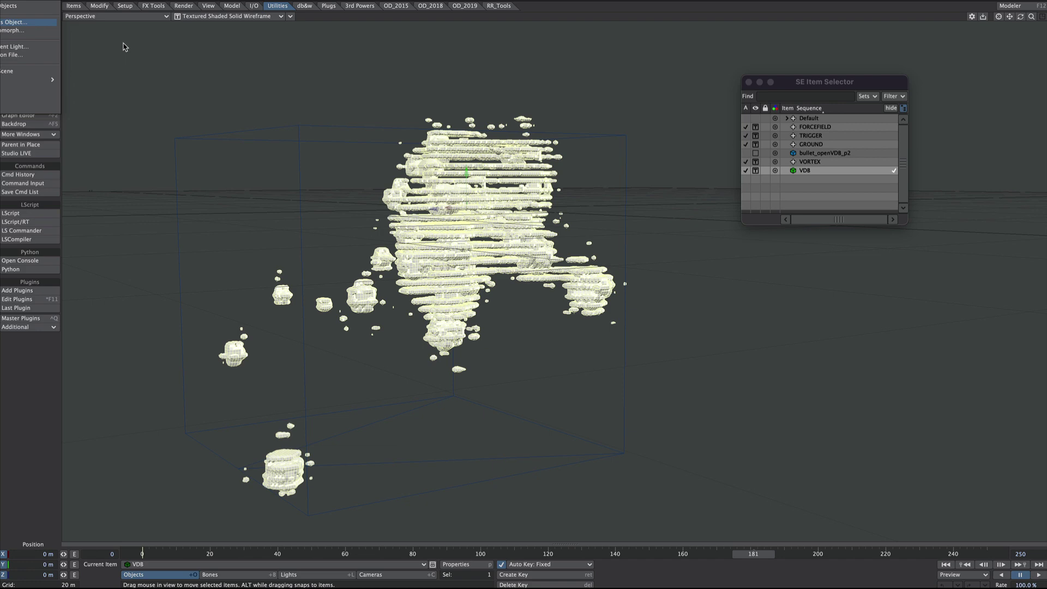
pyautogui.click(579, 553)
pyautogui.moveTo(584, 554); pyautogui.dragTo(554, 554)
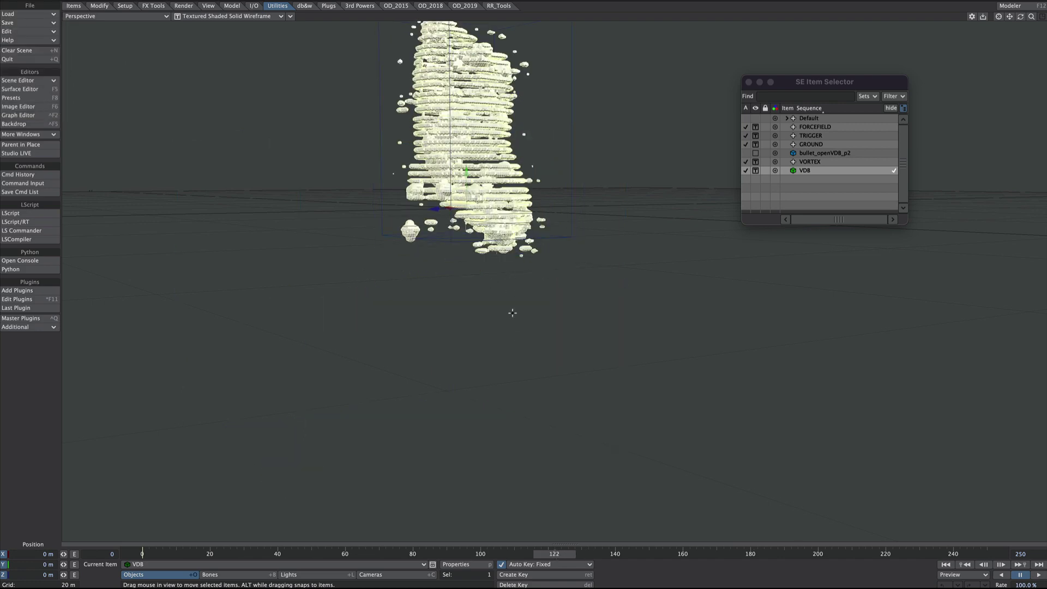
pyautogui.keyDown('alt'); pyautogui.moveTo(511, 311); pyautogui.dragTo(308, 143); pyautogui.keyUp('alt')
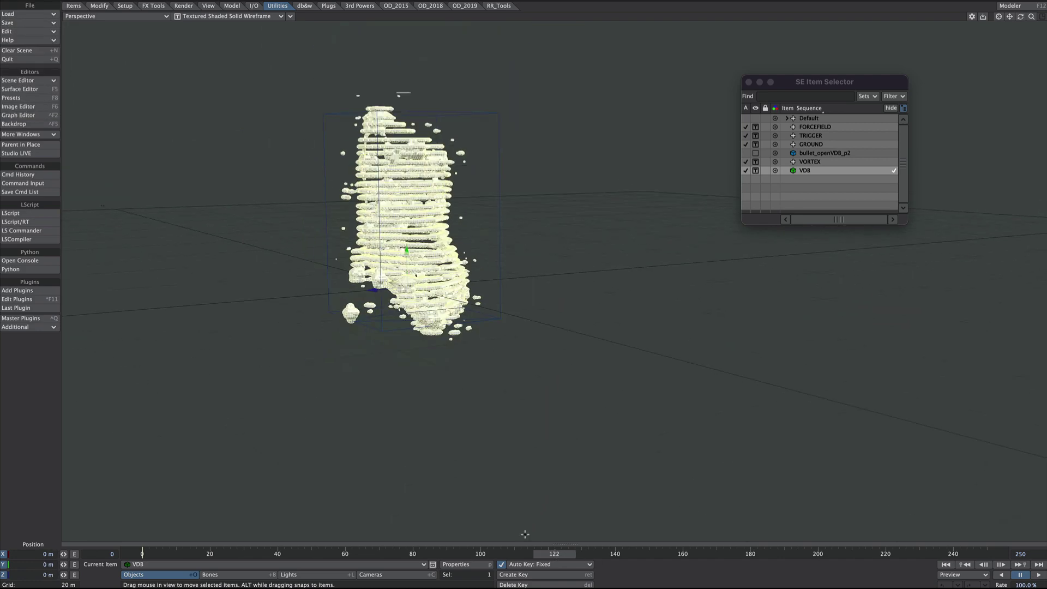
pyautogui.click(23, 24)
pyautogui.click(33, 22)
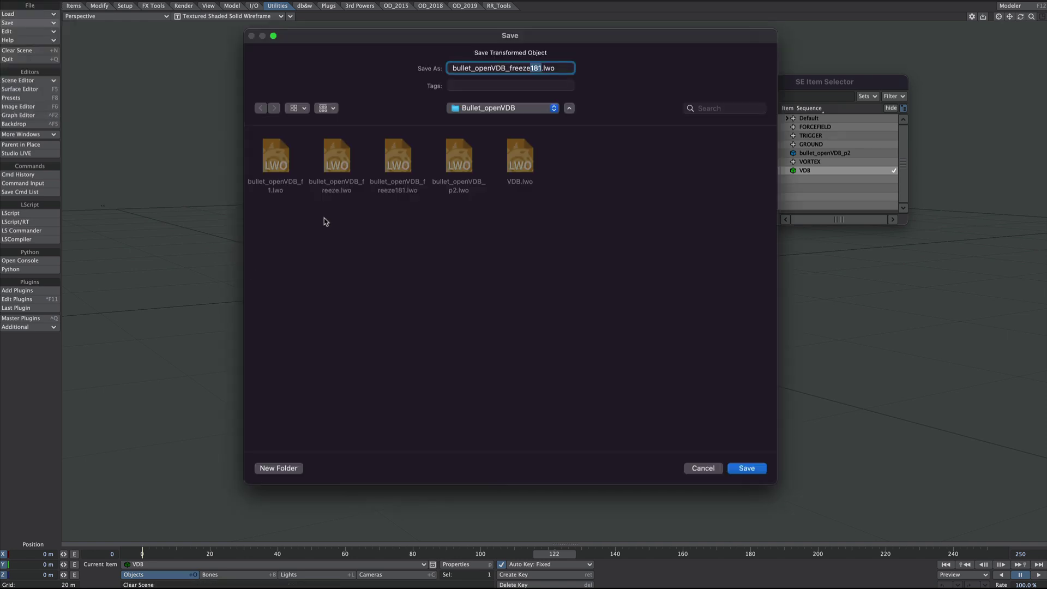
pyautogui.write('122')
pyautogui.click(747, 468)
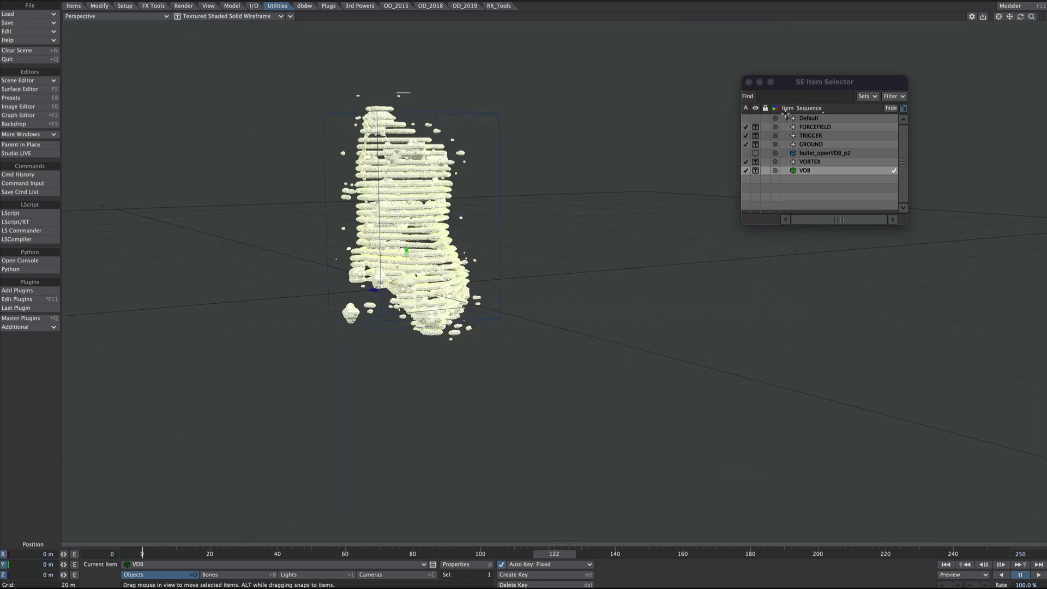
# - Hide and deactivate the VDB object, and load both saved freeze meshes into the scene
pyautogui.click(755, 170)
pyautogui.click(745, 175)
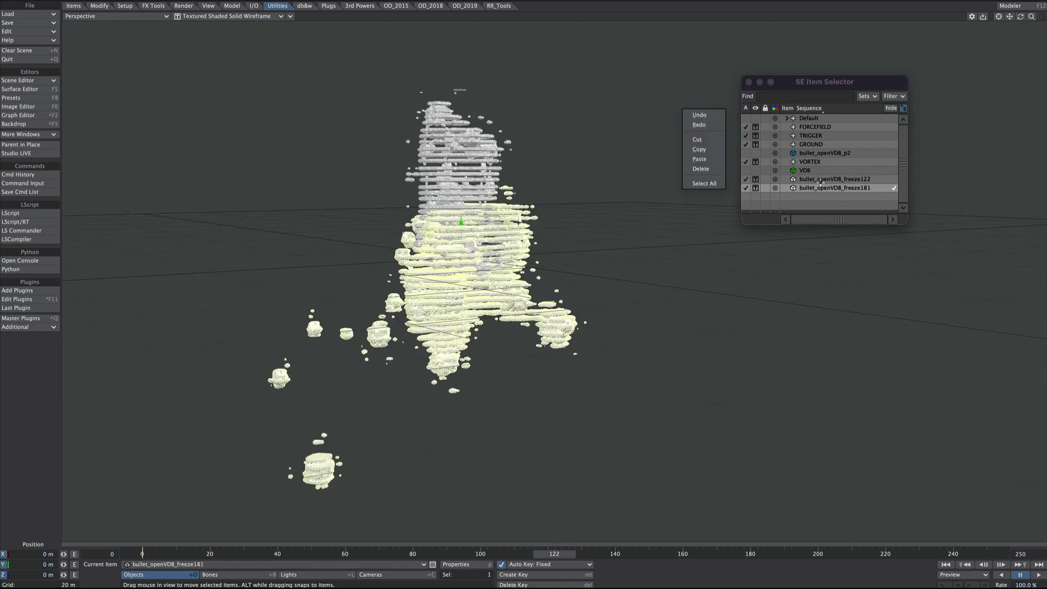
# - Move bullet_openVDB_freeze181 to about X -13.07 m, Z -12.92 m, and raise bullet_openVDB_freeze122 to about Y 9.15 m
pyautogui.click(821, 180)
pyautogui.click(822, 188)
pyautogui.moveTo(493, 230); pyautogui.dragTo(606, 235)
pyautogui.click(834, 178)
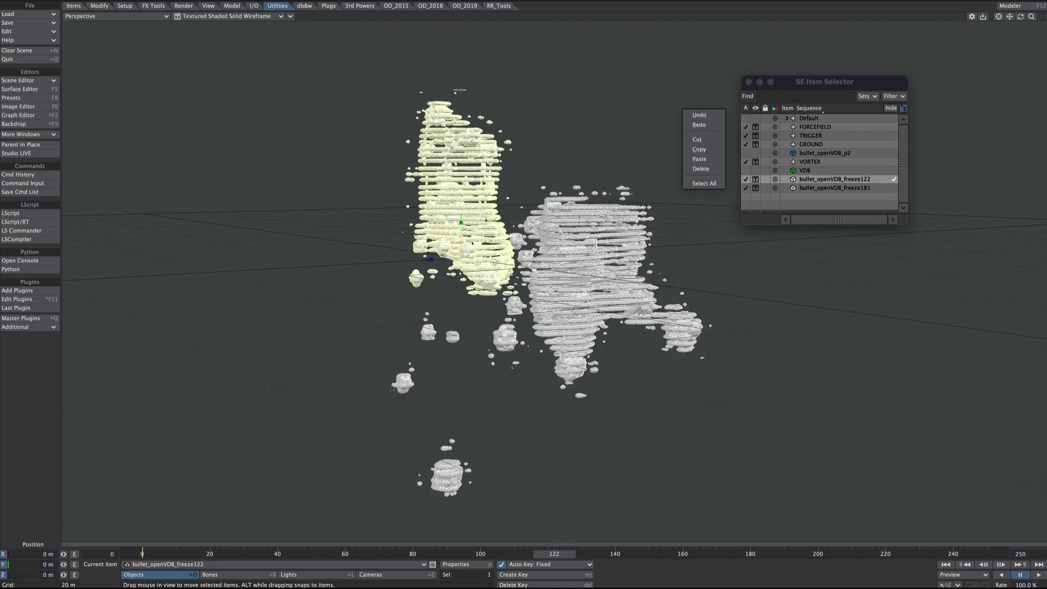
pyautogui.moveTo(460, 222); pyautogui.dragTo(461, 161)
pyautogui.scroll(-3, 576, 238)
pyautogui.keyDown('alt'); pyautogui.moveTo(576, 237); pyautogui.dragTo(519, 283); pyautogui.keyUp('alt')
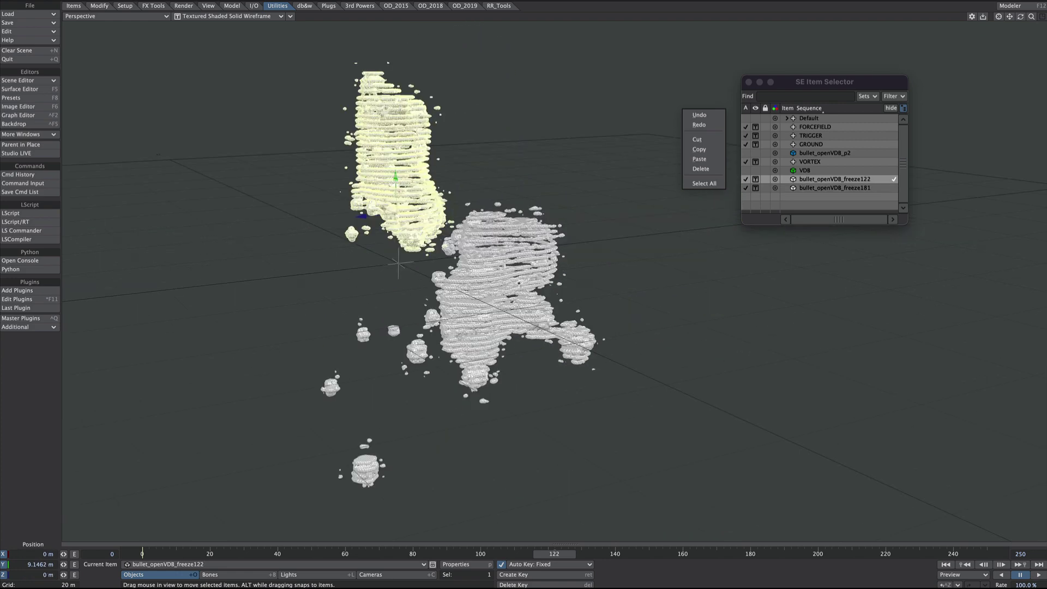
pyautogui.keyDown('alt'); pyautogui.moveTo(397, 264); pyautogui.dragTo(383, 271); pyautogui.keyUp('alt')
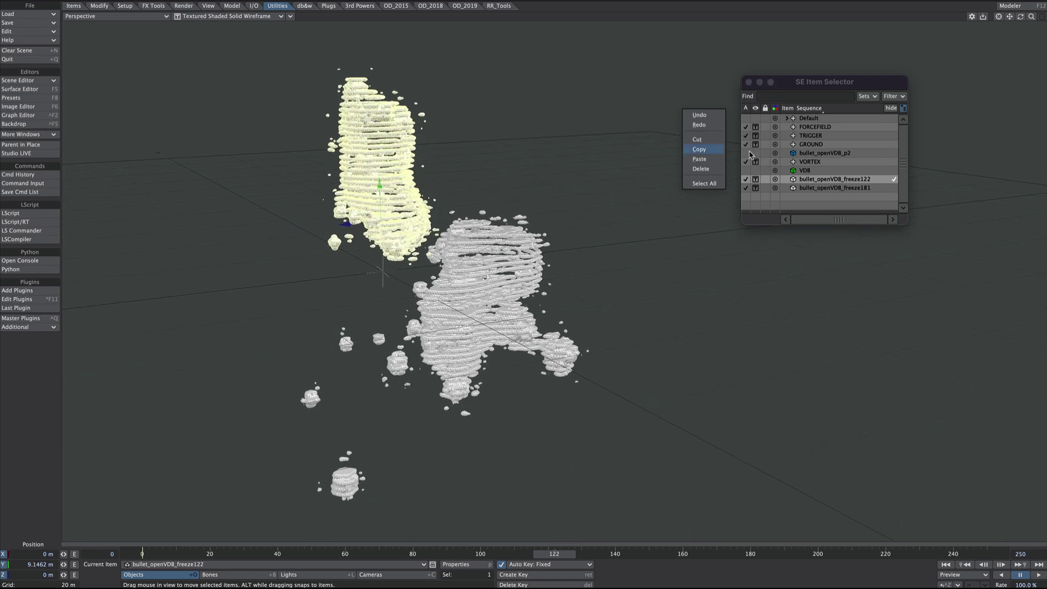
# - Open the VDB object's edge properties and copy its edge nodes
pyautogui.click(809, 171)
pyautogui.press('p')
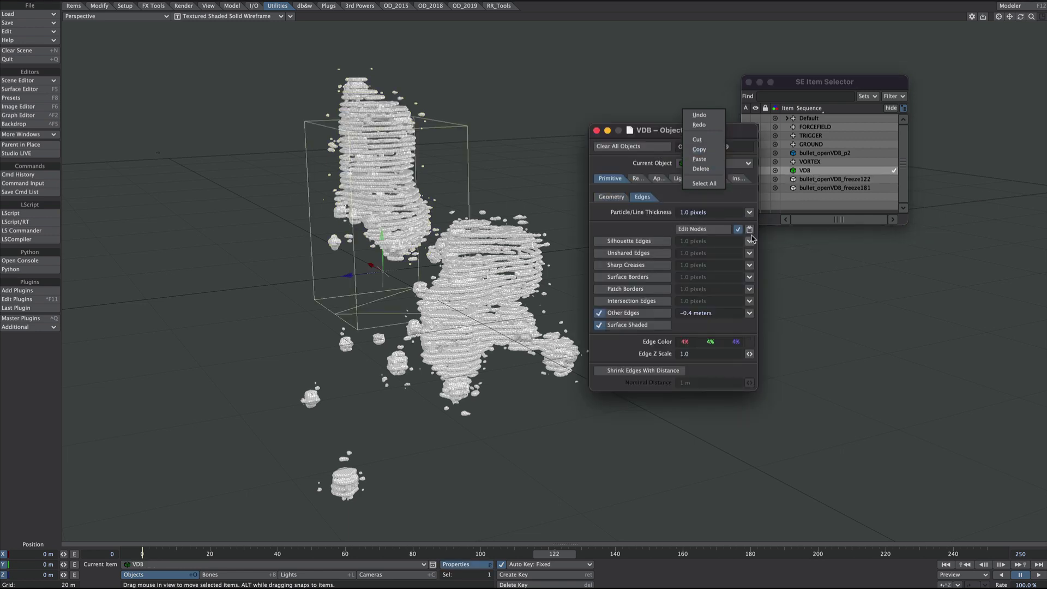
pyautogui.moveTo(664, 134); pyautogui.dragTo(716, 226)
pyautogui.click(796, 82)
pyautogui.moveTo(681, 228)
pyautogui.mouseDown()
pyautogui.moveTo(666, 220)
pyautogui.moveTo(672, 213)
pyautogui.mouseUp()
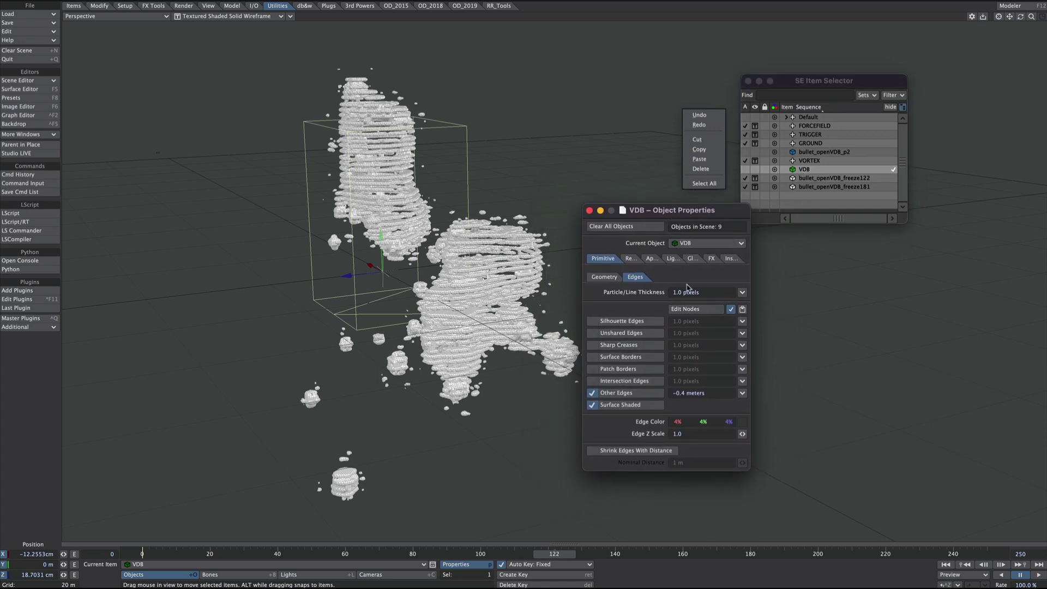
pyautogui.click(742, 309)
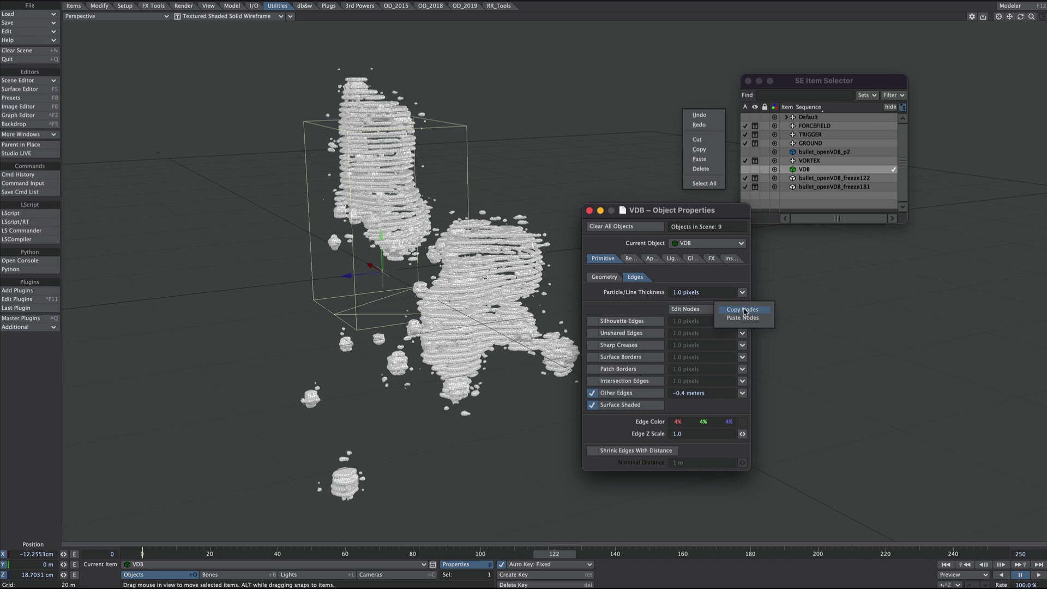
pyautogui.click(741, 309)
# - Paste the copied edge nodes onto bullet_openVDB_freeze122 and bullet_openVDB_freeze181, and check the edge node graph
pyautogui.click(808, 177)
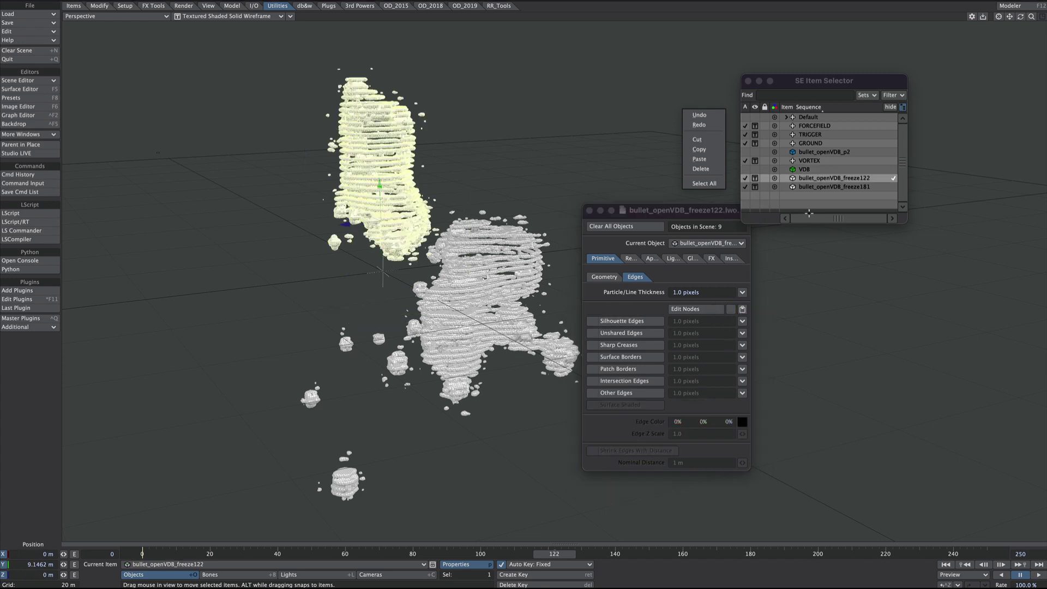
pyautogui.keyDown('shift'); pyautogui.click(821, 186); pyautogui.keyUp('shift')
pyautogui.click(742, 308)
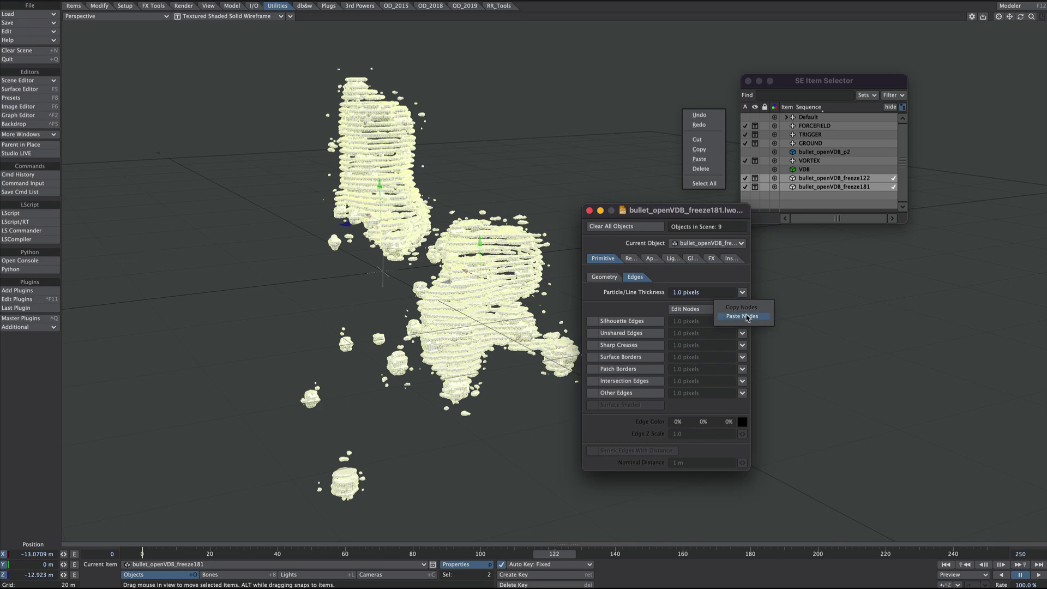
pyautogui.click(745, 316)
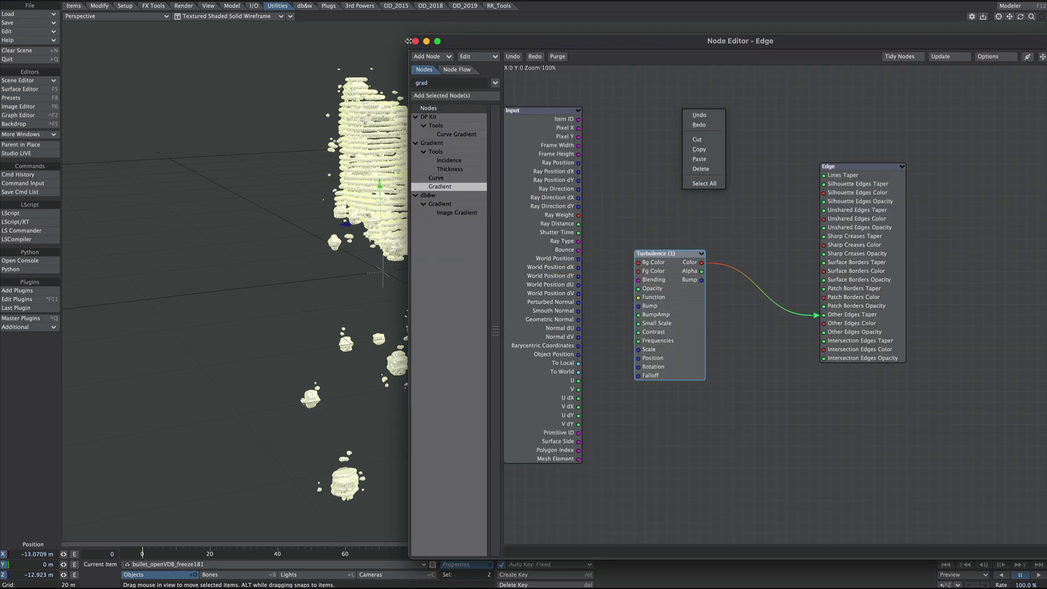
pyautogui.click(416, 41)
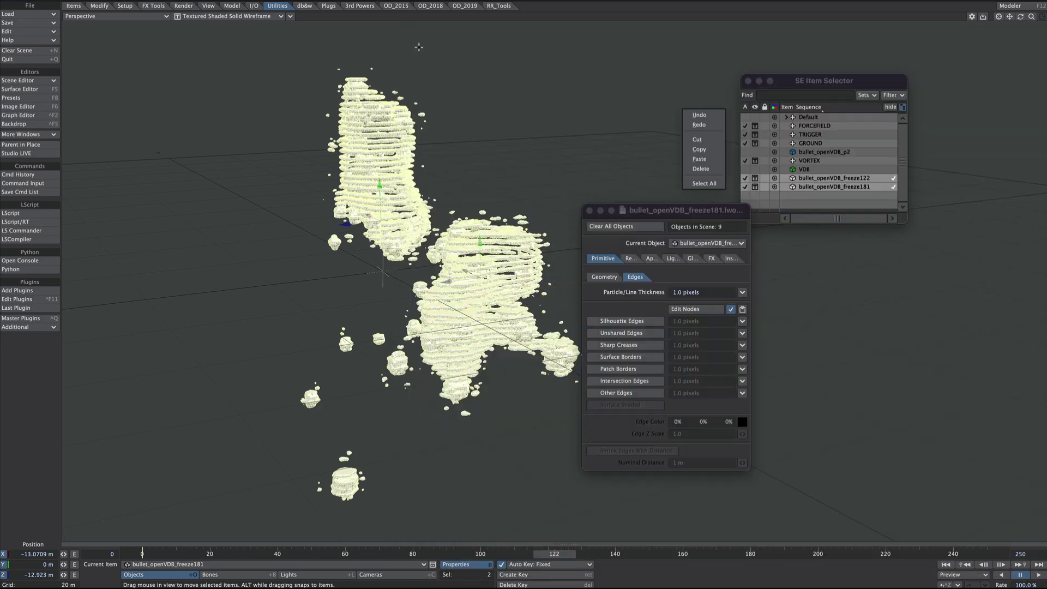
# - Check the VDB object's edge settings for reference in its object properties
pyautogui.click(608, 357)
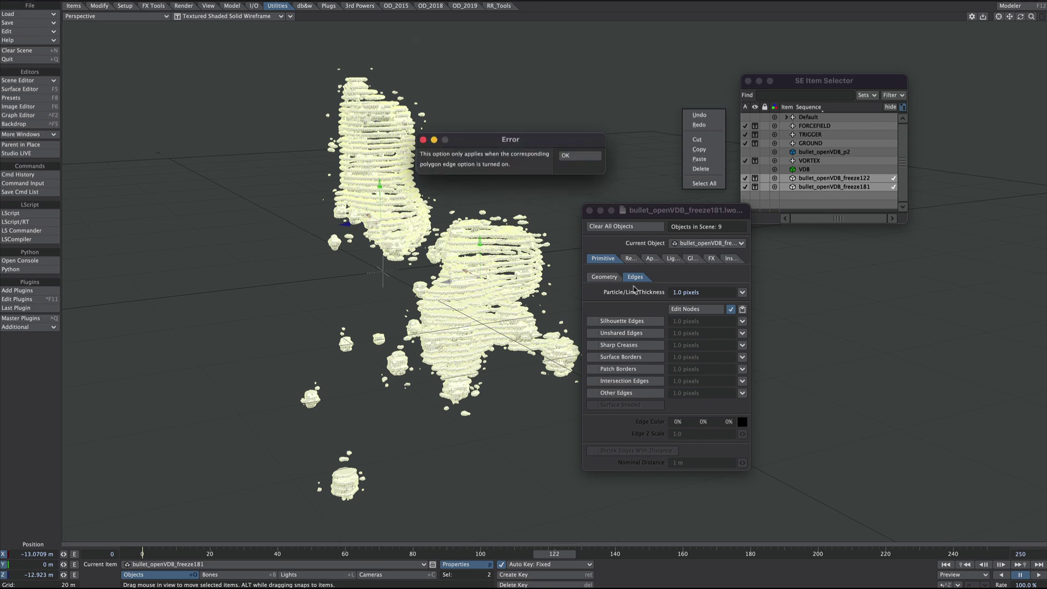
pyautogui.click(567, 158)
pyautogui.click(701, 252)
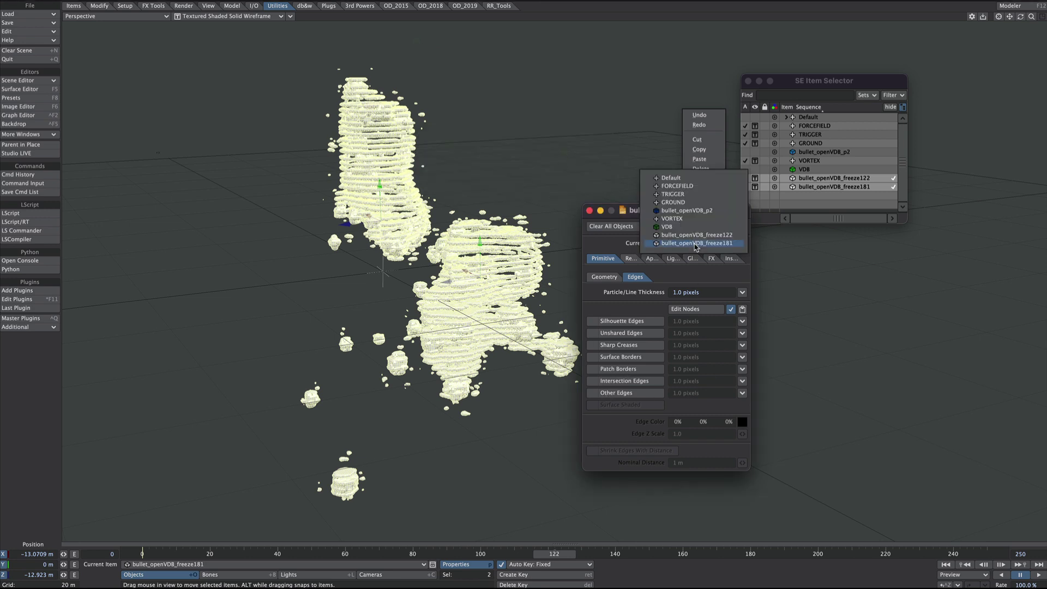
pyautogui.click(697, 228)
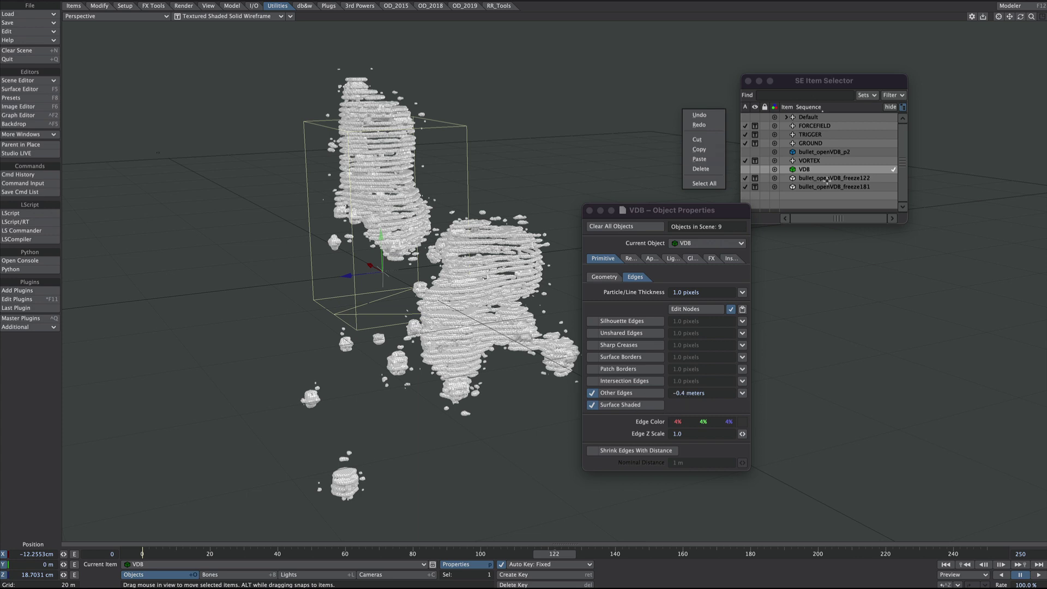
# - Enable Other Edges at -0.4 meters and Surface Shaded on bullet_openVDB_freeze122 and bullet_openVDB_freeze181, with Intersection Edges off
pyautogui.click(815, 177)
pyautogui.keyDown('shift'); pyautogui.click(814, 187); pyautogui.keyUp('shift')
pyautogui.click(620, 382)
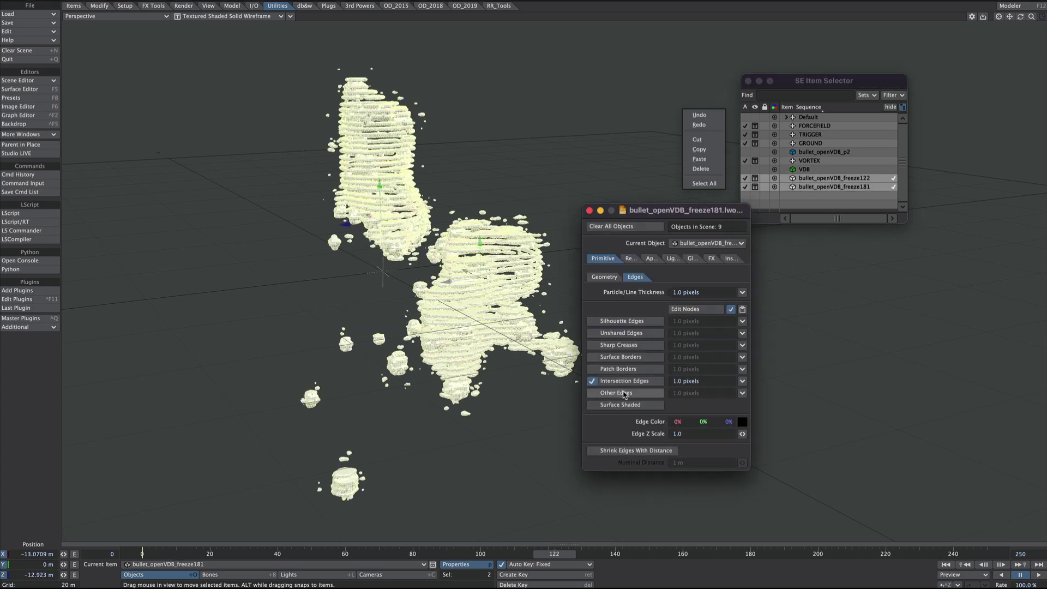
pyautogui.click(621, 380)
pyautogui.click(616, 393)
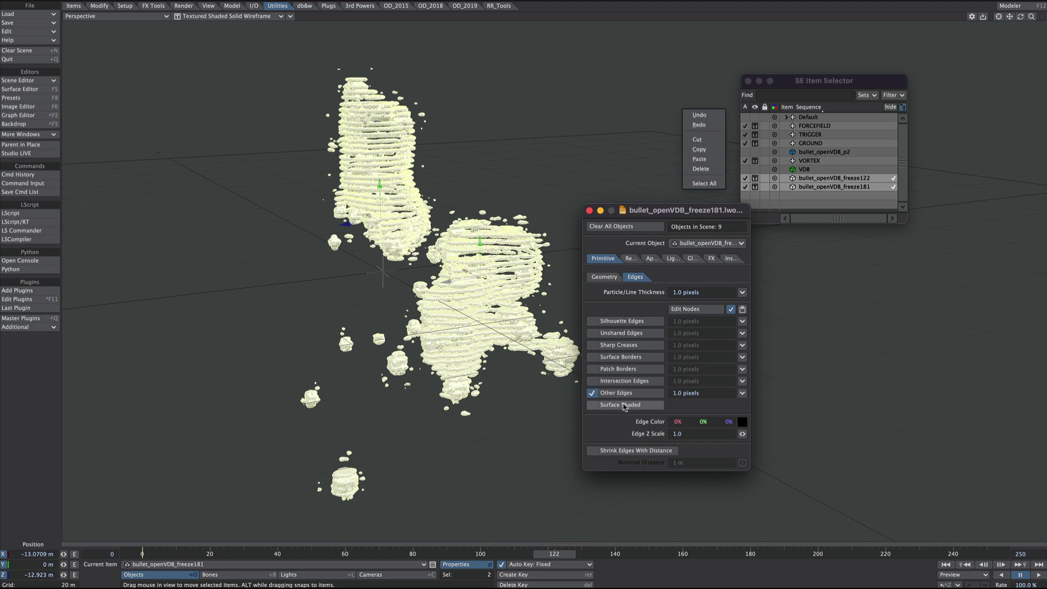
pyautogui.click(621, 405)
pyautogui.click(720, 392)
pyautogui.write('-.4')
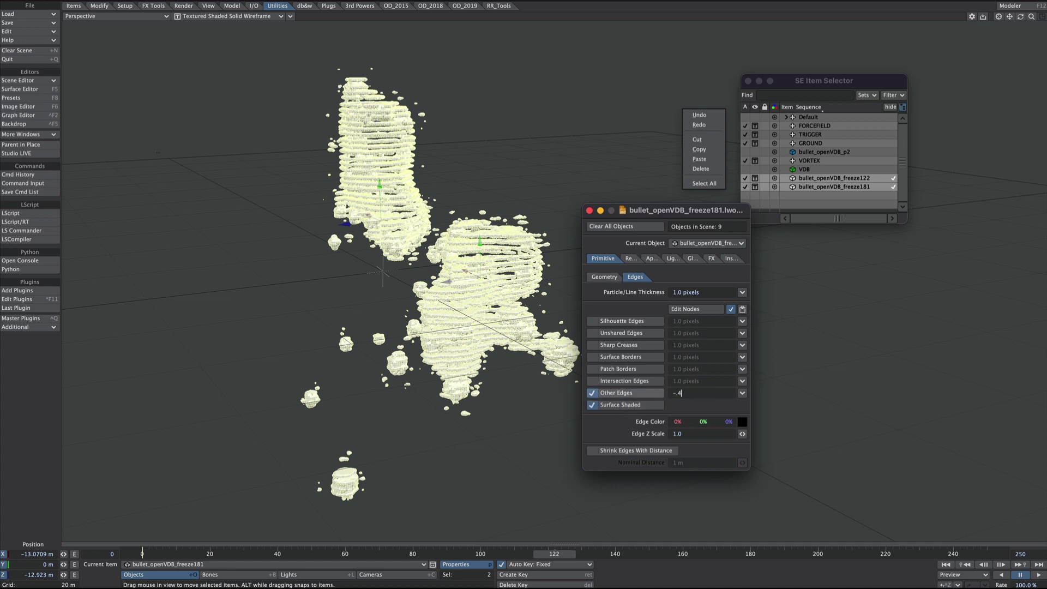
pyautogui.press('Return')
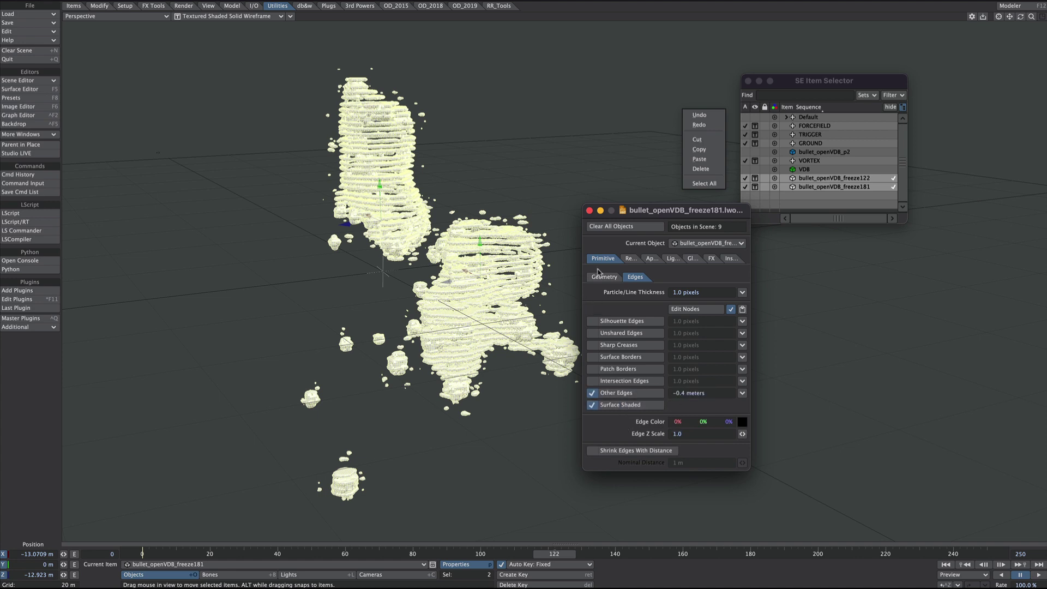
# - Close the object properties and switch the viewport to the VPR preview
pyautogui.click(589, 210)
pyautogui.click(218, 17)
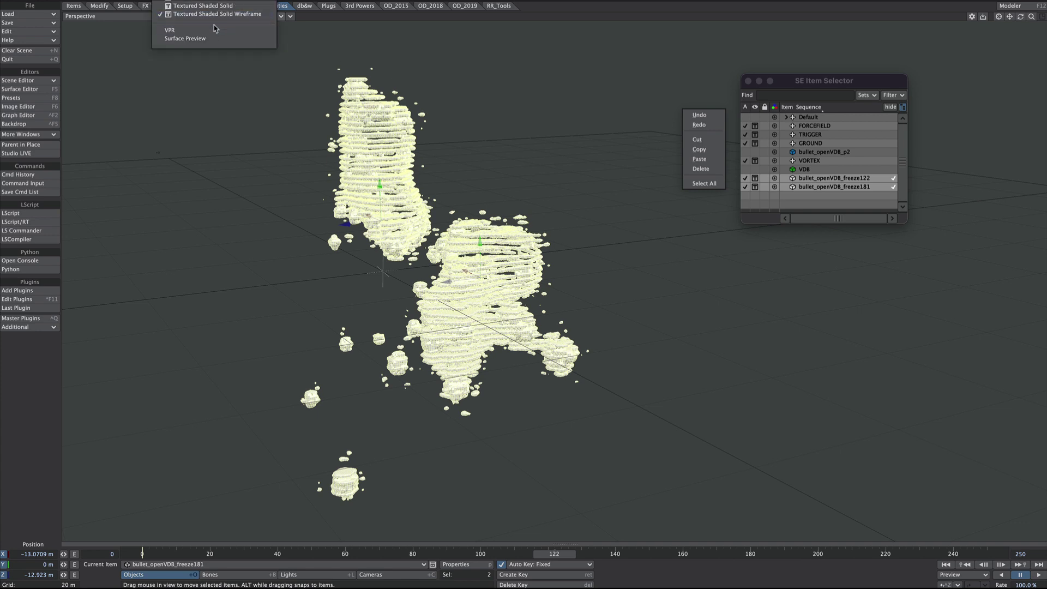
pyautogui.click(218, 34)
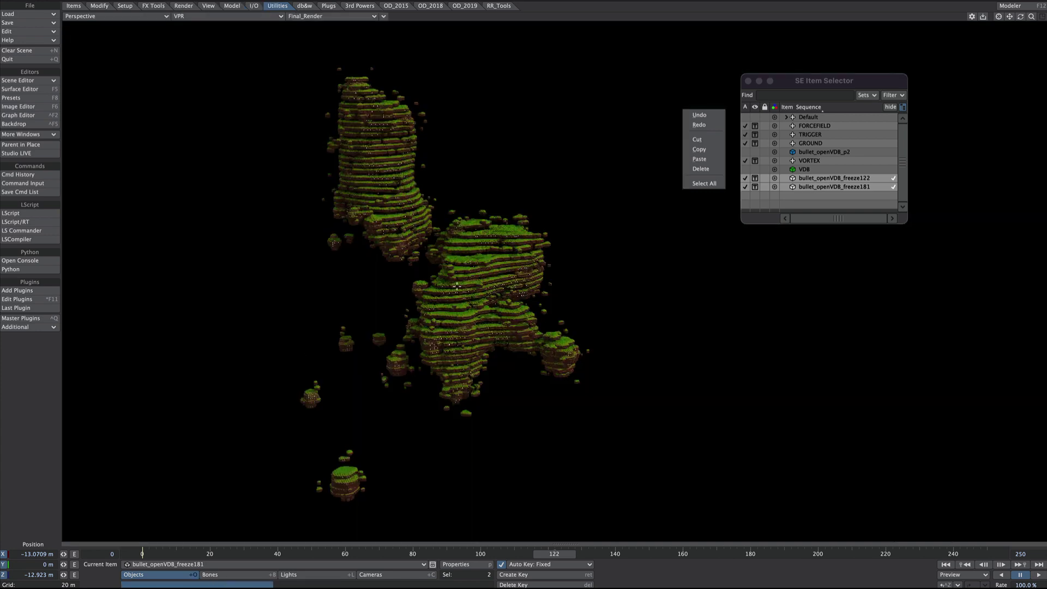
# - Set the distant light's intensity to 8.0 lx and rotate it to about heading 5.3°, pitch 34.1°
pyautogui.click(844, 324)
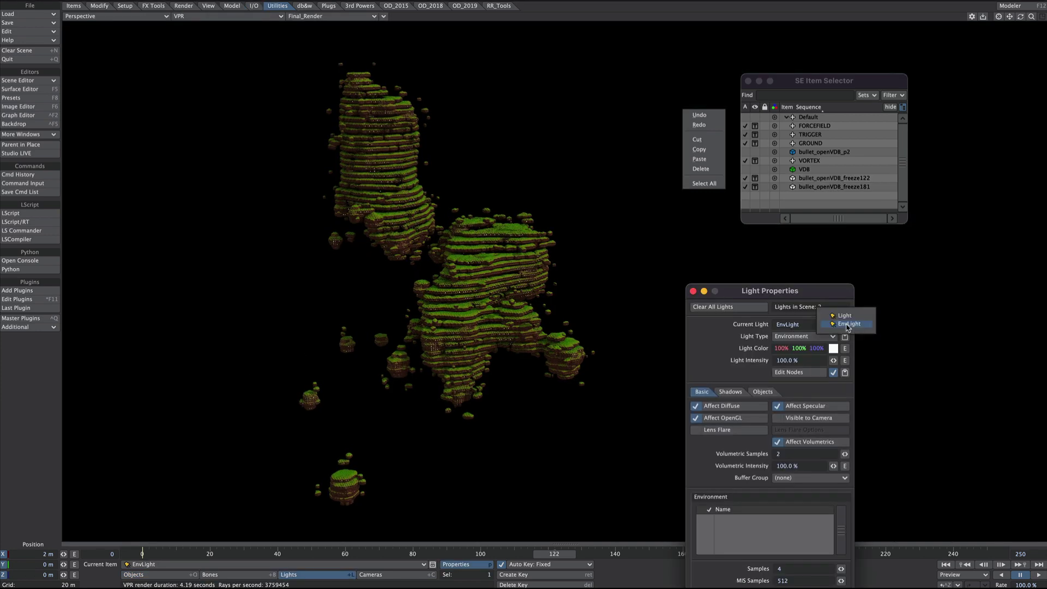
pyautogui.click(834, 314)
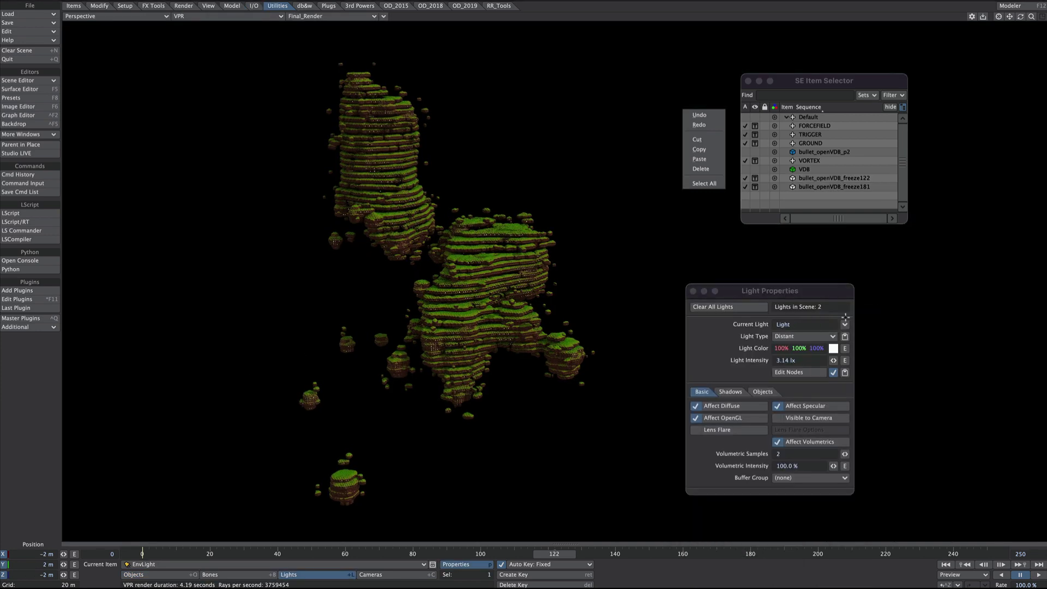
pyautogui.moveTo(799, 360); pyautogui.dragTo(765, 361)
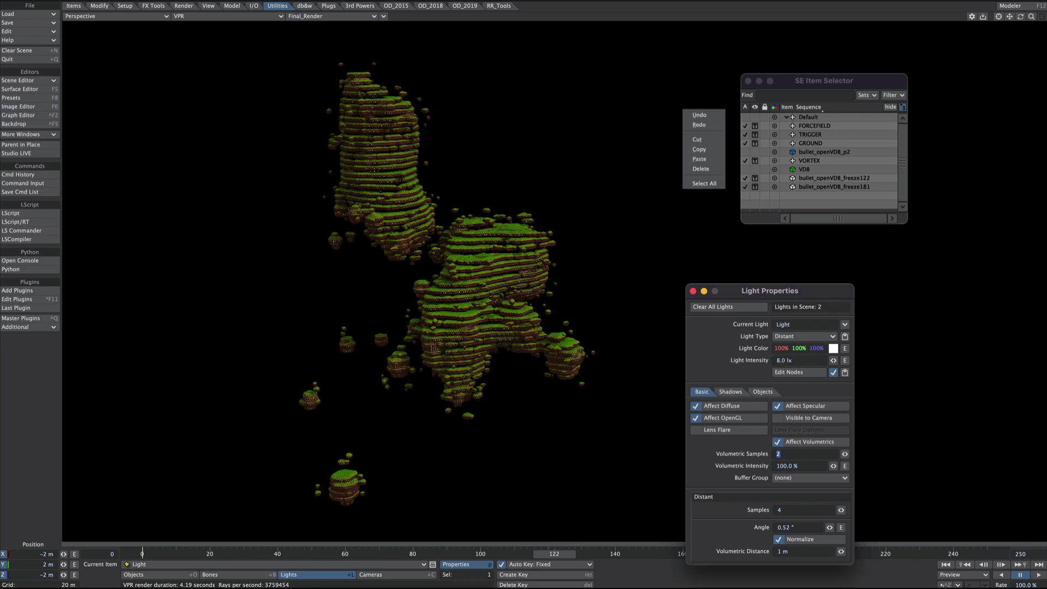
pyautogui.click(692, 291)
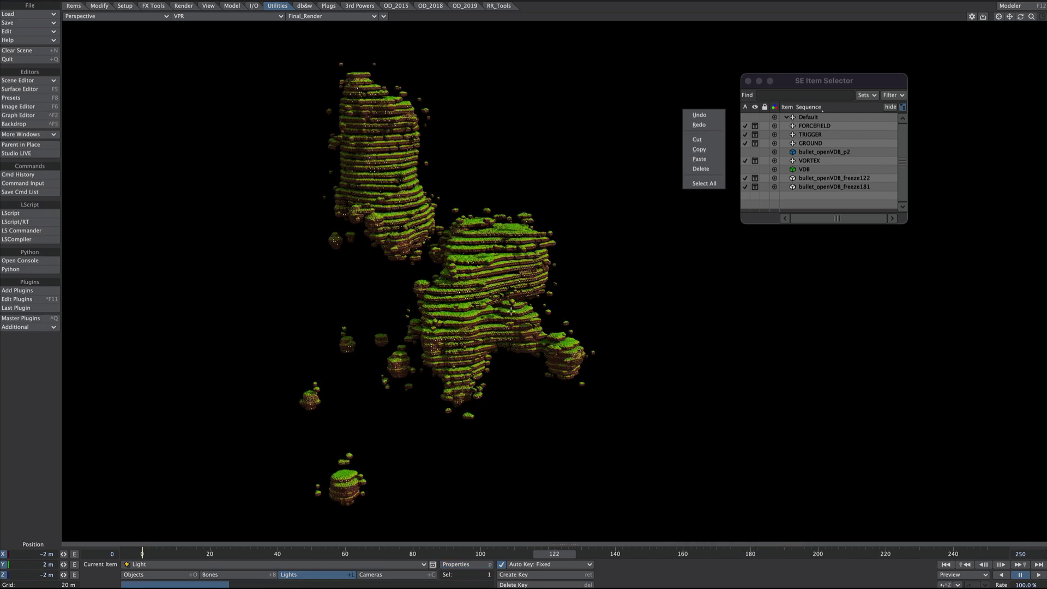
pyautogui.press('y')
pyautogui.moveTo(553, 301); pyautogui.dragTo(709, 318)
# - Add a Tonemap pixel filter of type ACES Filmic with exposure 1.5 and saturation 80%
pyautogui.hotkey('ctrl', 'F8')
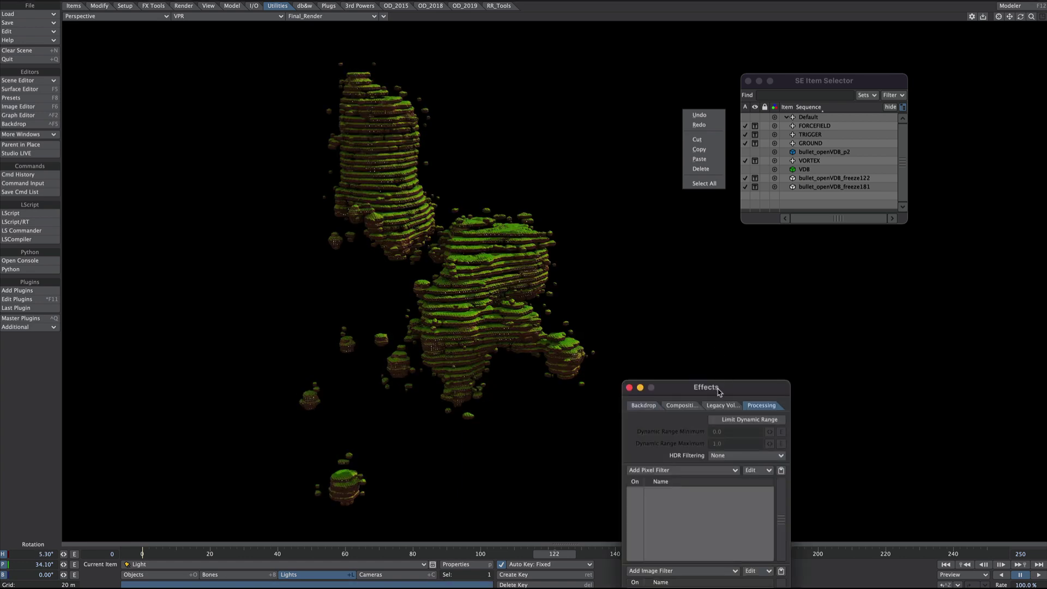
pyautogui.moveTo(719, 392); pyautogui.dragTo(801, 165)
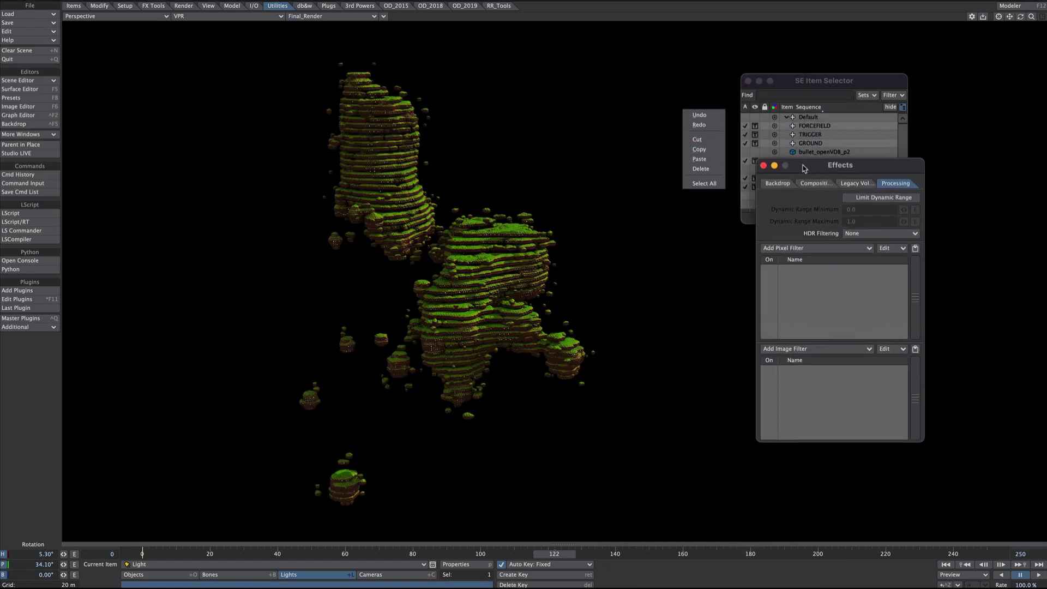
pyautogui.click(785, 243)
pyautogui.click(787, 284)
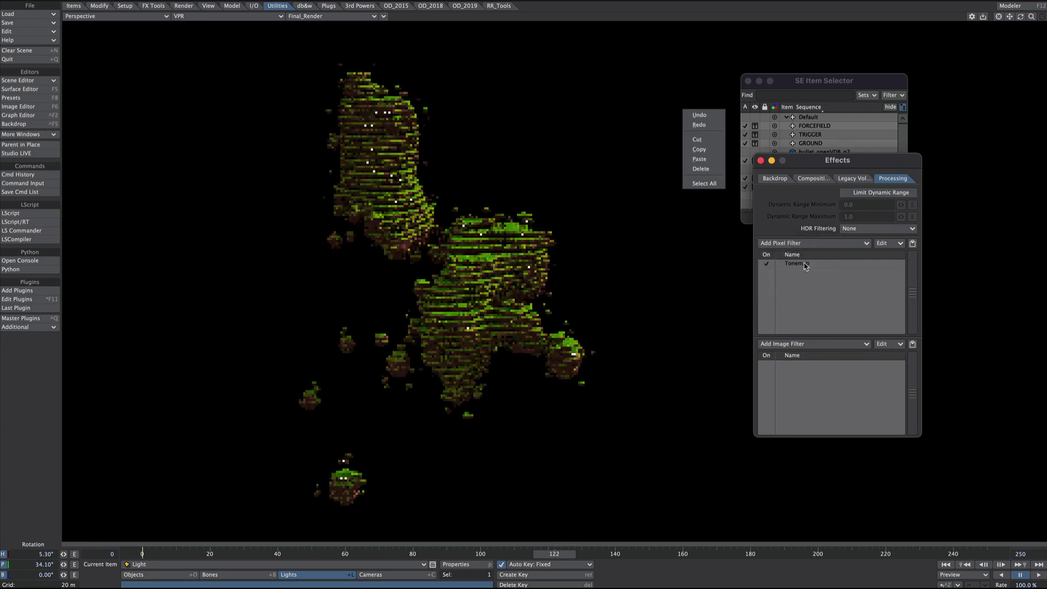
pyautogui.click(909, 391)
pyautogui.click(910, 404)
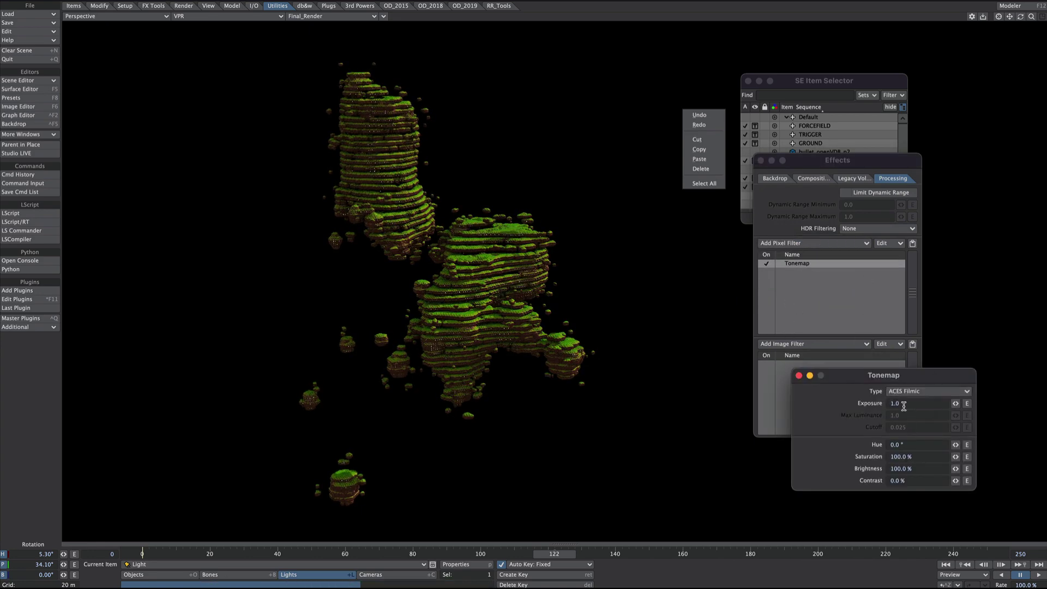
pyautogui.click(895, 403)
pyautogui.write('1.5')
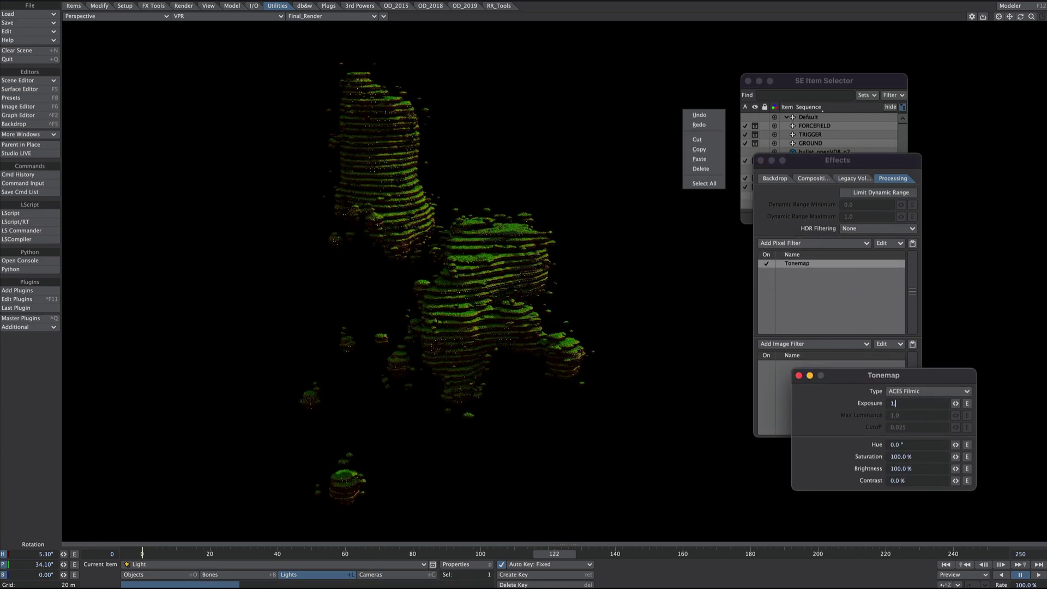
pyautogui.press('Tab')
pyautogui.keyDown('alt'); pyautogui.moveTo(516, 341); pyautogui.dragTo(491, 322); pyautogui.keyUp('alt')
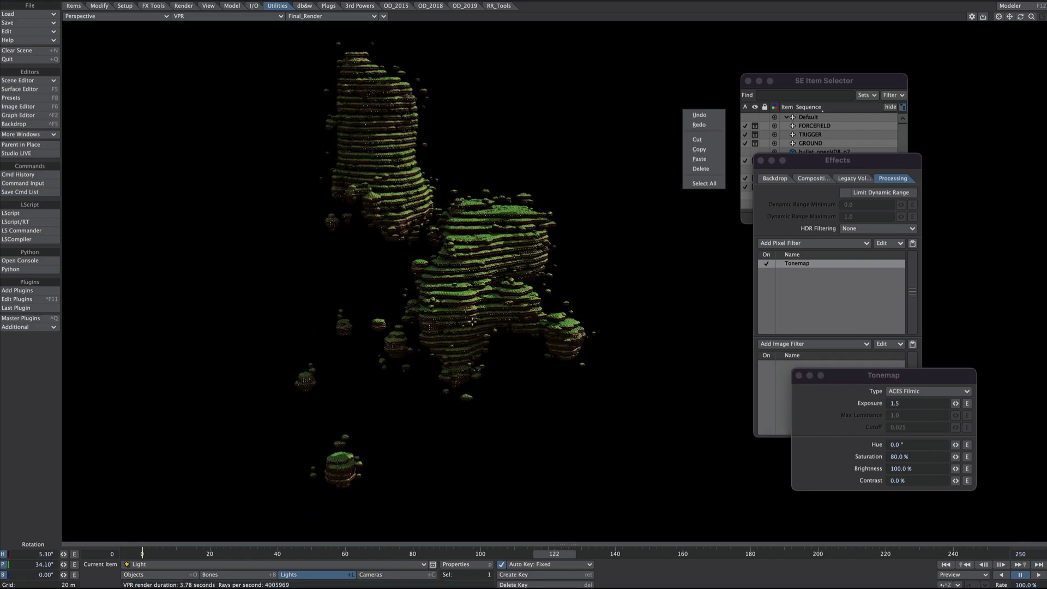
# - Set the gradient backdrop's nadir color to red (191, 0, 0) and the compositing background color to 0%, 0%, 8%
pyautogui.click(774, 179)
pyautogui.click(796, 212)
pyautogui.click(907, 387)
pyautogui.click(599, 151)
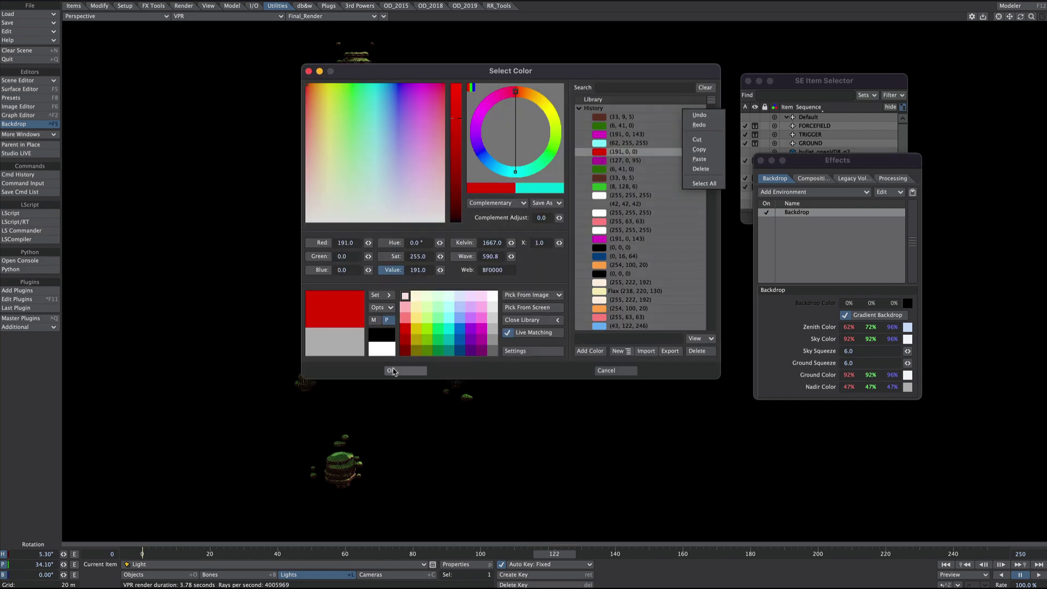
pyautogui.click(392, 369)
pyautogui.click(907, 327)
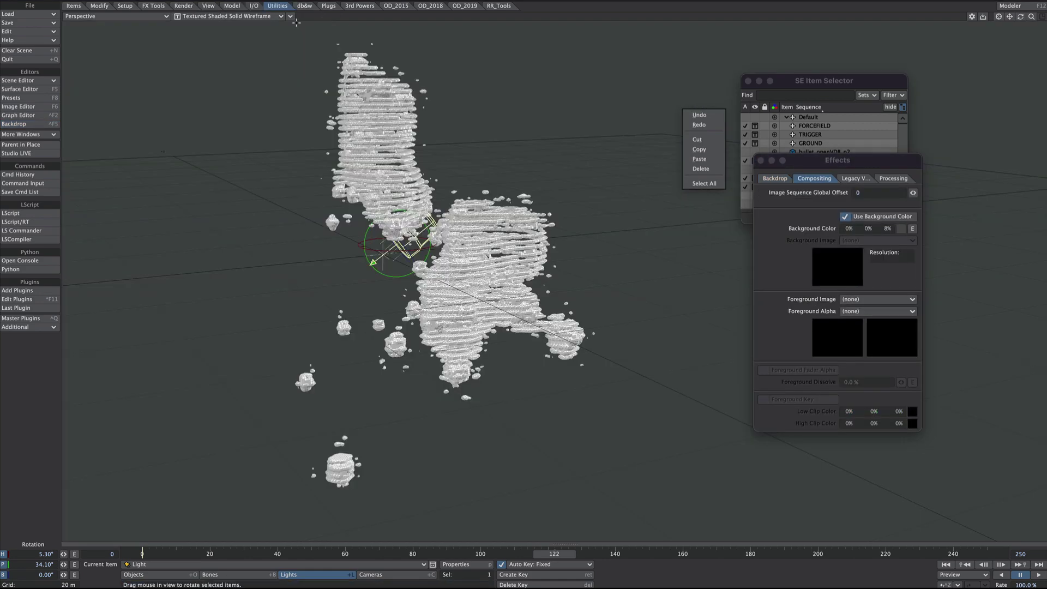
# - Match the camera to the perspective view, look through it with Auto Key Fixed, and move it to about X -134.61 m, Y 29.54 m, Z 64.48 m
pyautogui.click(280, 16)
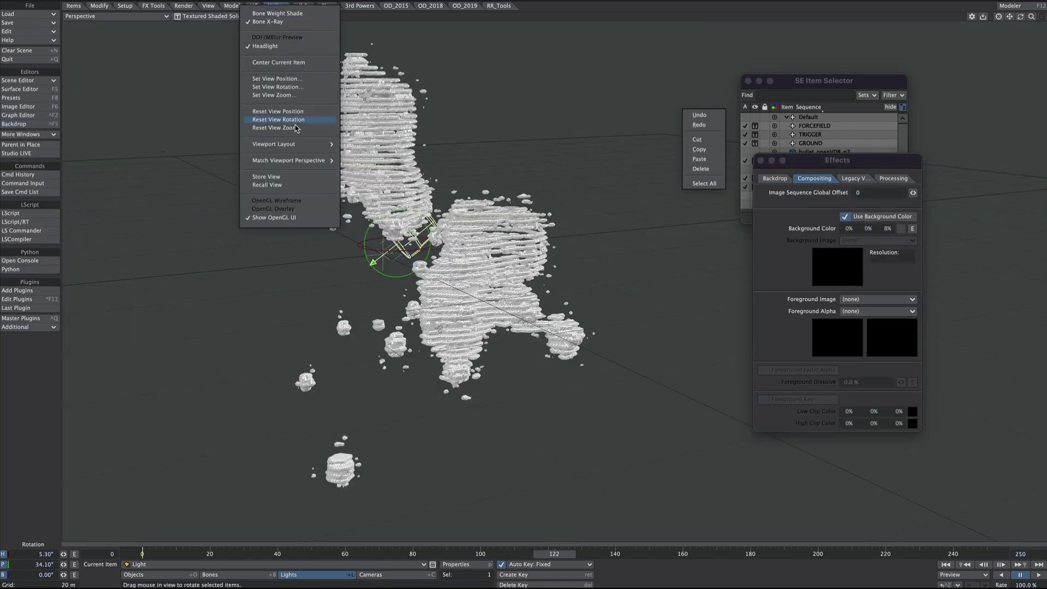
pyautogui.click(294, 126)
pyautogui.press('6')
pyautogui.click(397, 574)
pyautogui.click(567, 565)
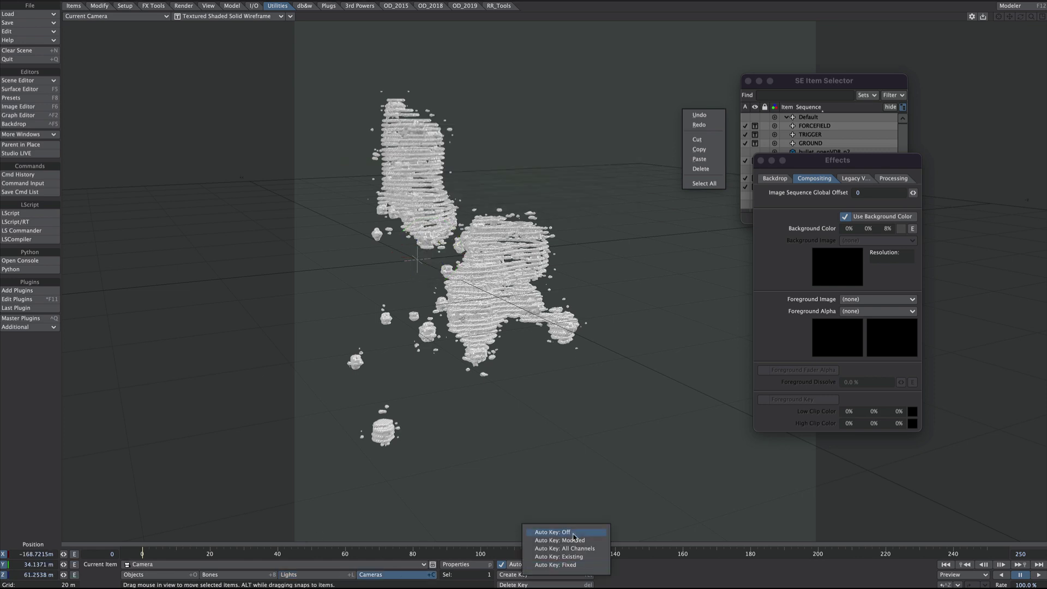
pyautogui.click(576, 566)
pyautogui.moveTo(417, 260); pyautogui.dragTo(498, 264)
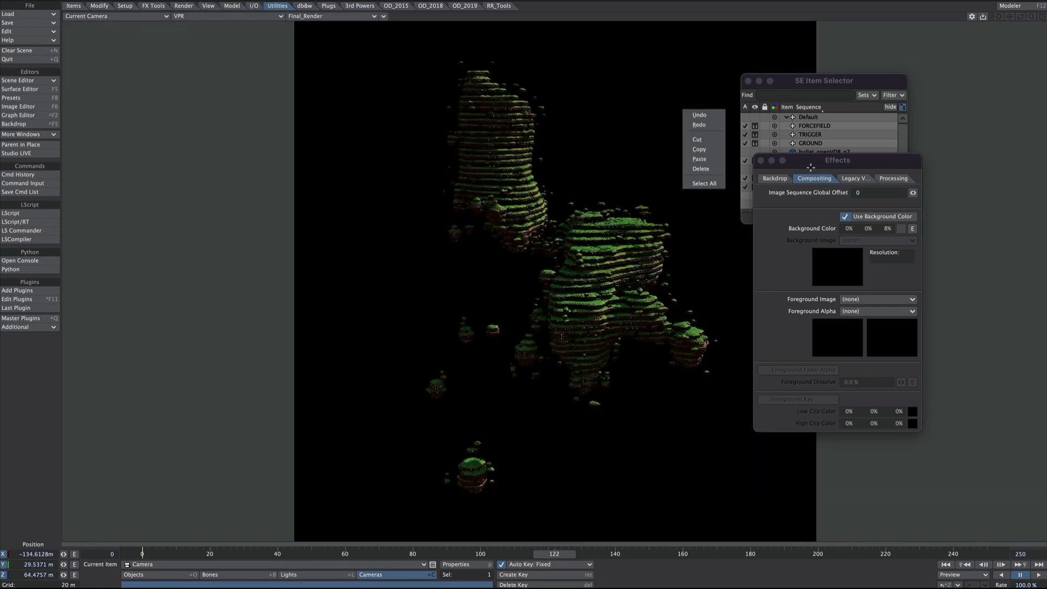
# - Make EnvLight visible to the camera and set the compositing background color to 0%, 0%, 5%
pyautogui.click(793, 124)
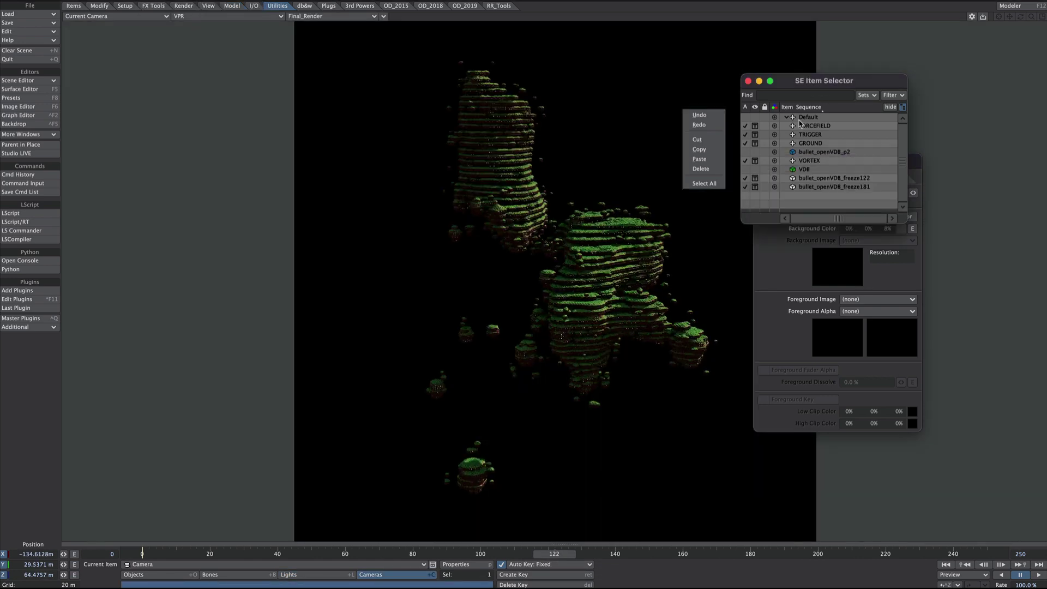
pyautogui.doubleClick(815, 135)
pyautogui.click(785, 421)
pyautogui.click(694, 290)
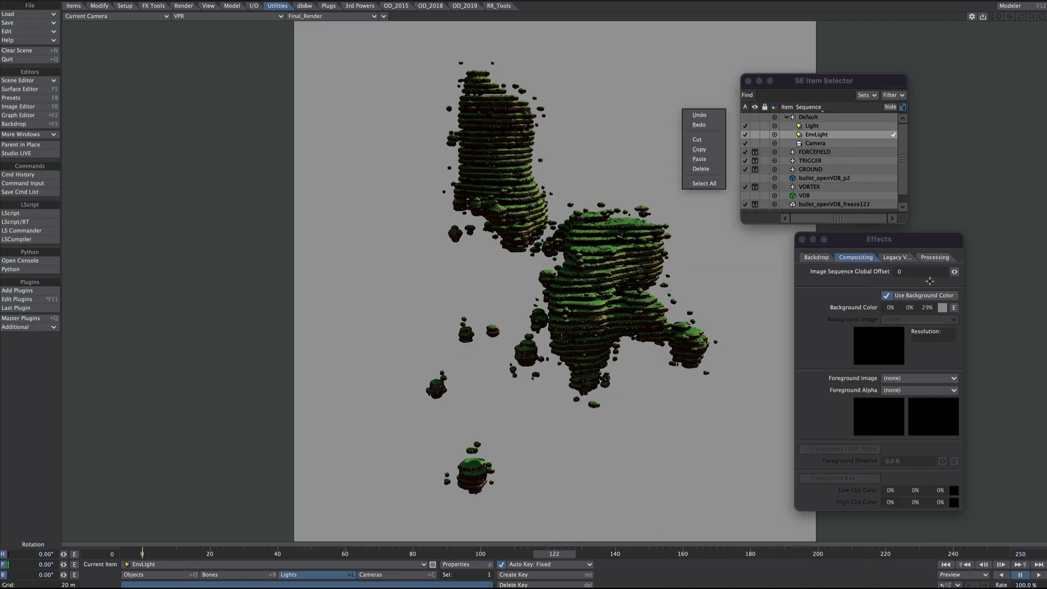
pyautogui.moveTo(933, 307); pyautogui.dragTo(929, 308)
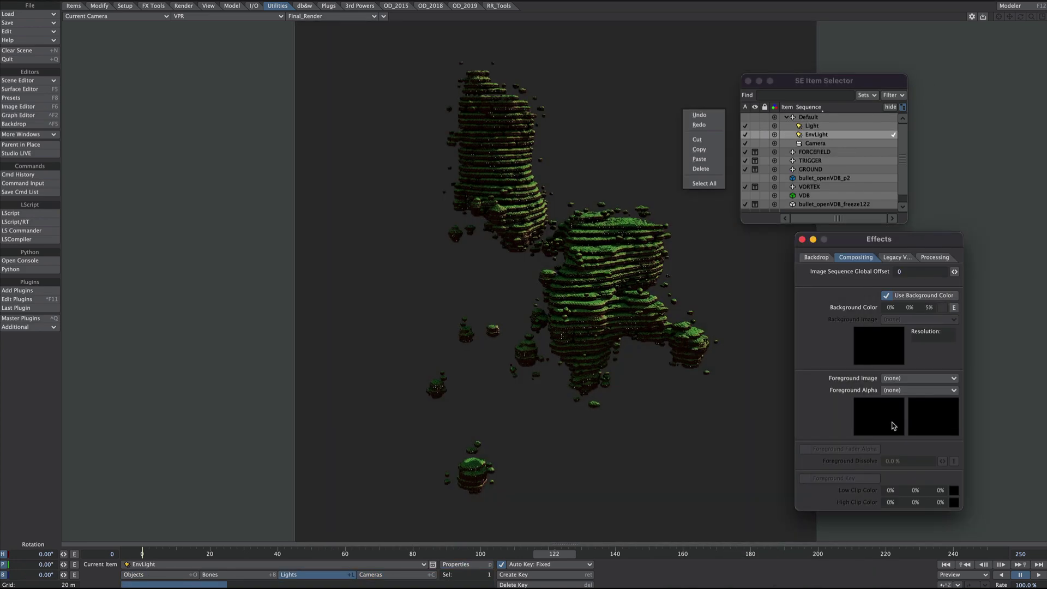
pyautogui.click(801, 239)
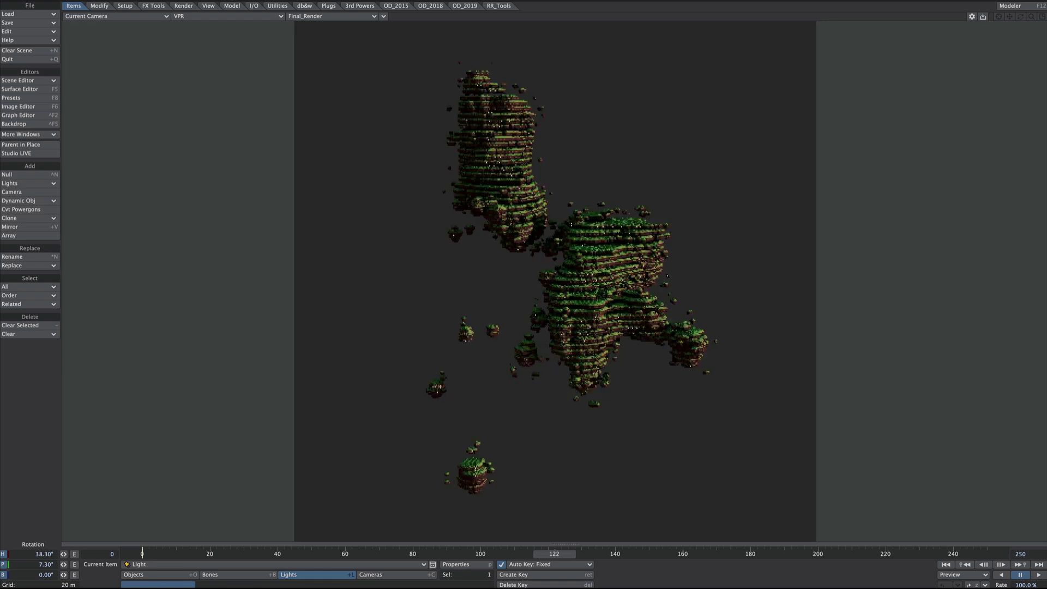
# - Rotate the distant light to about heading 36.7°, pitch 8.1°, and raise its intensity
pyautogui.press('p')
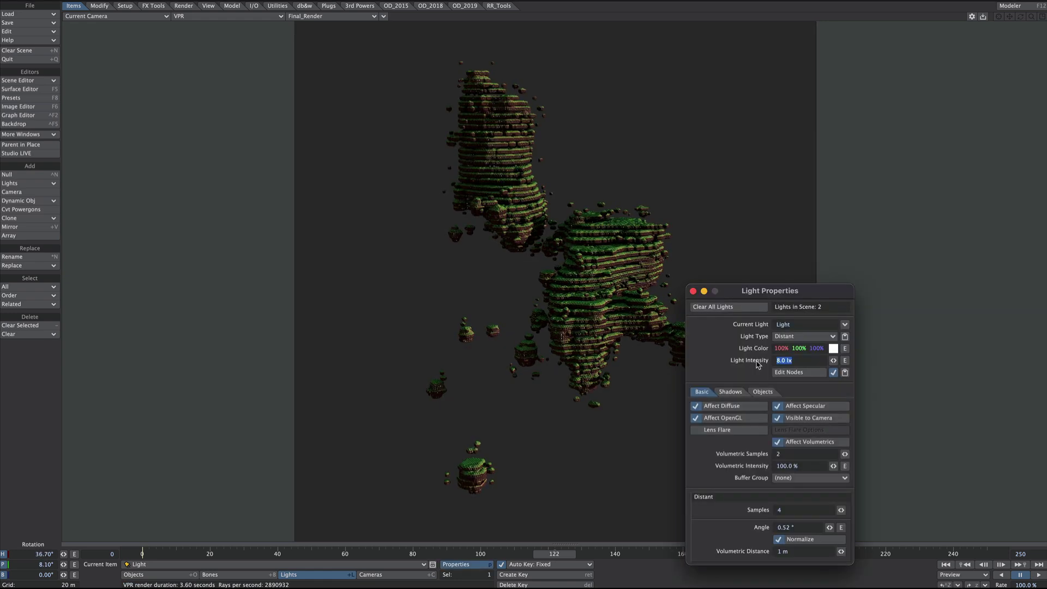
pyautogui.click(693, 290)
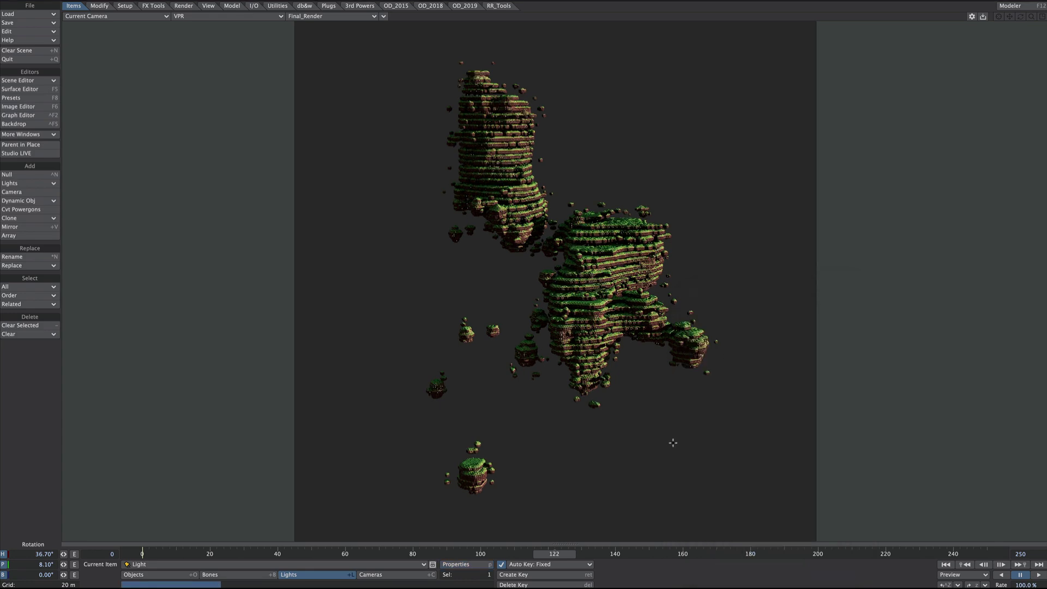